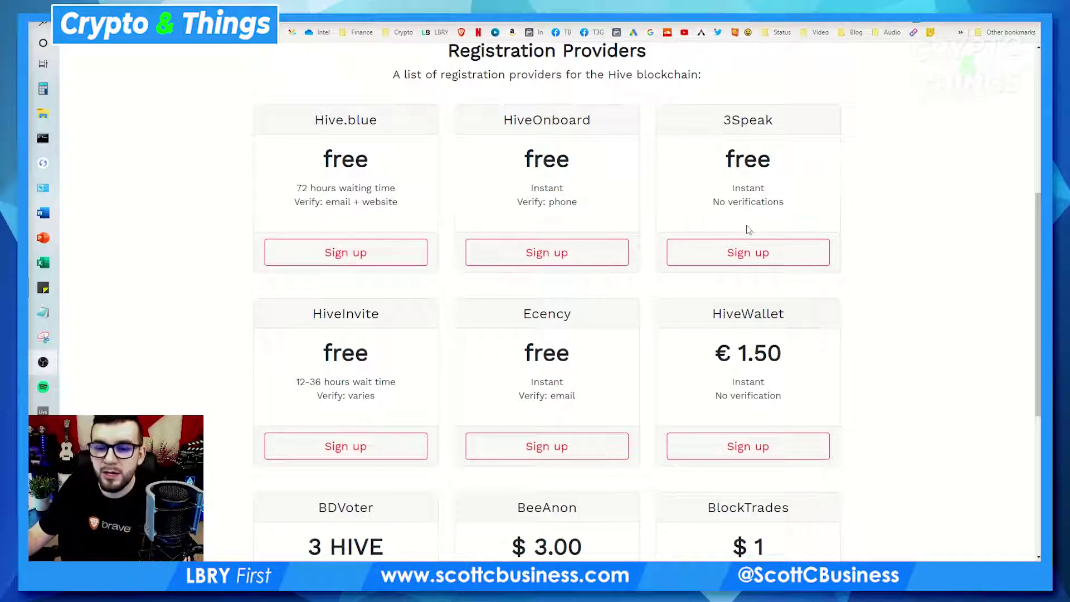
# - Try 3Speak's free sign-up, find it disabled, and open Ecency's sign-up page from the providers list
pyautogui.click(746, 250)
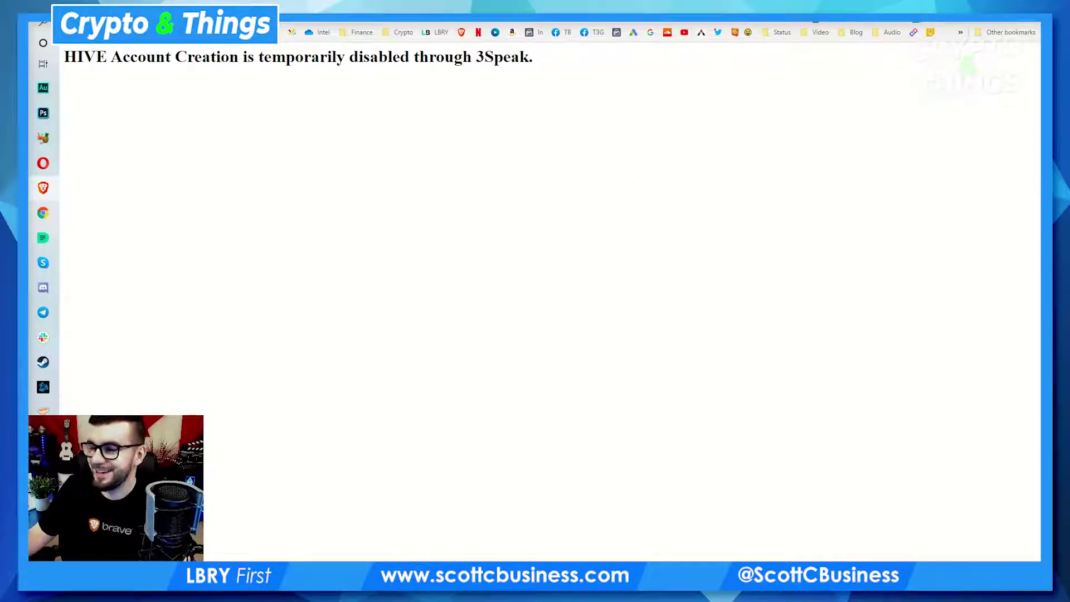
pyautogui.hotkey('alt', 'Left')
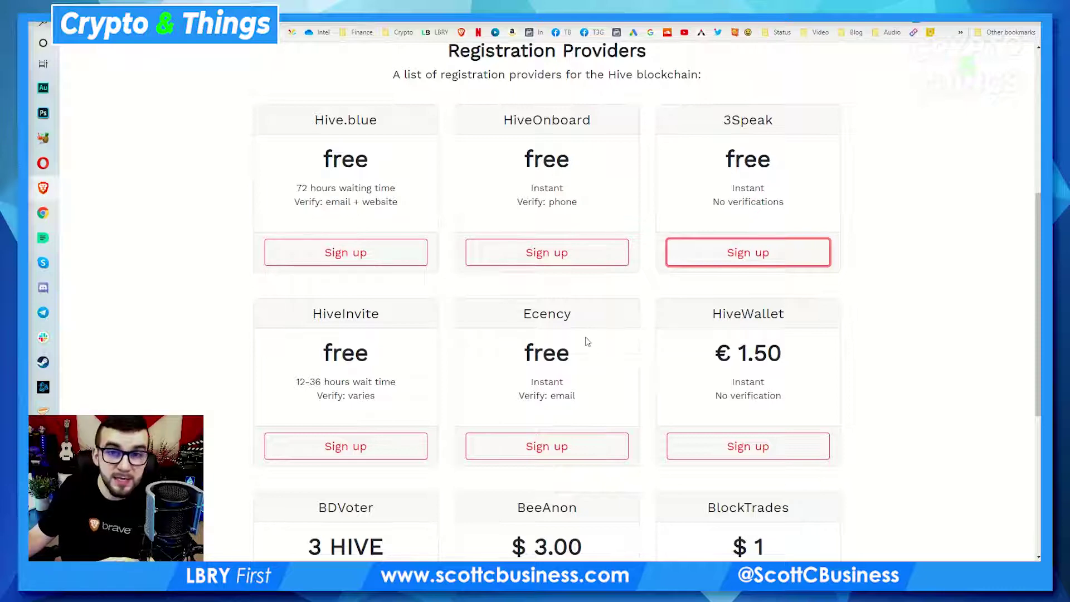
pyautogui.scroll(-3, 579, 339)
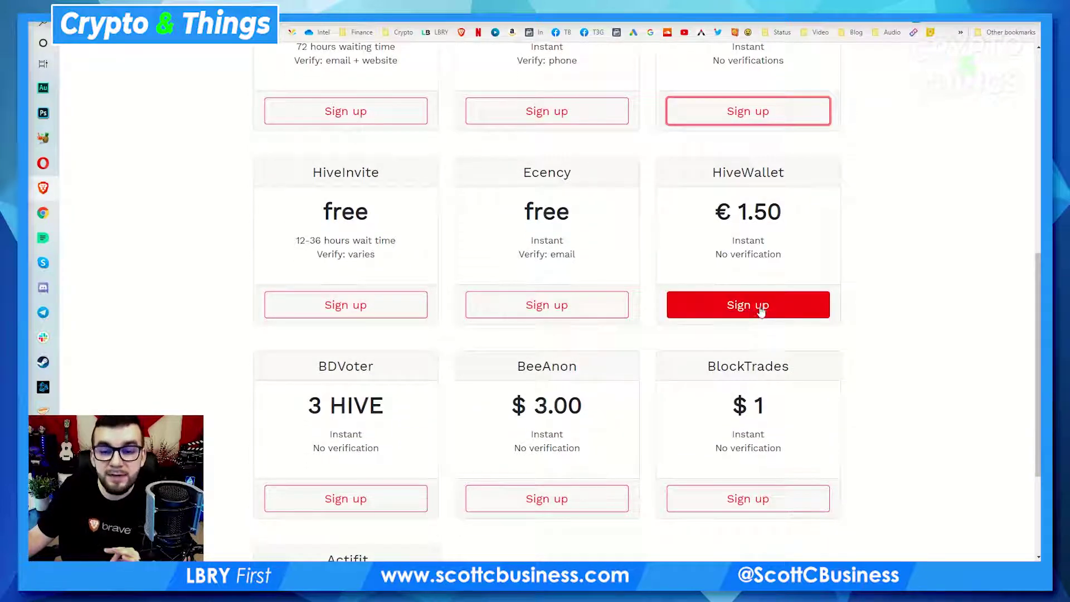
pyautogui.scroll(1, 747, 304)
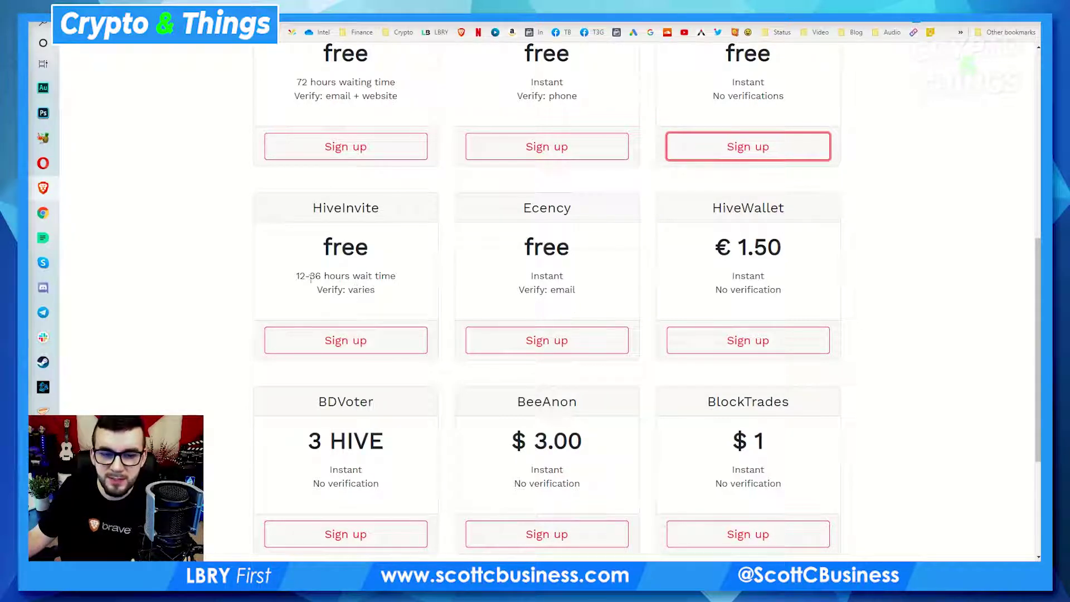
pyautogui.click(565, 345)
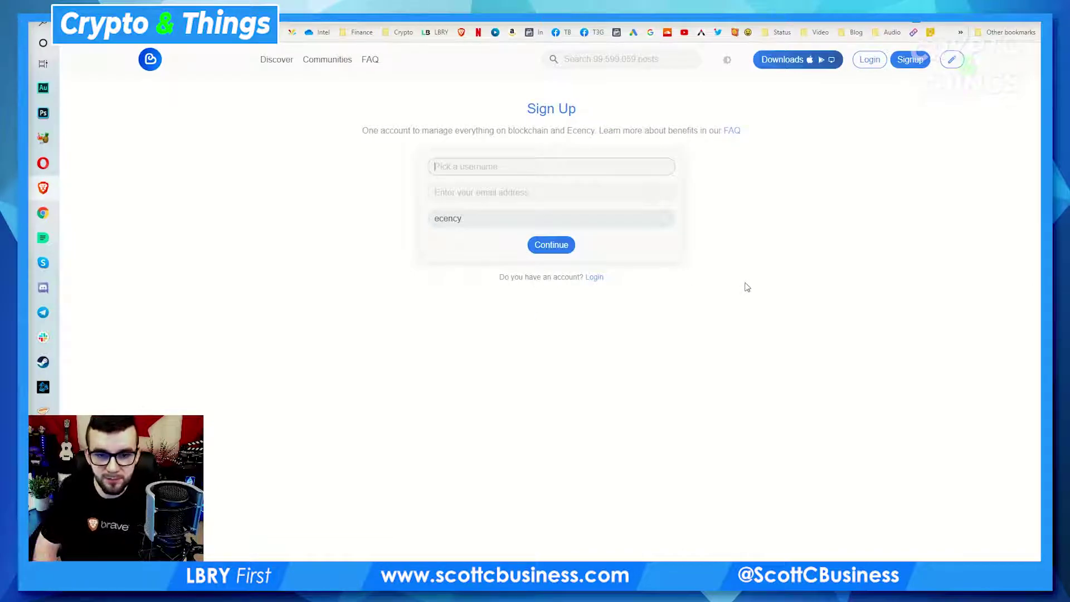
# - Type the letters 'sco' into Ecency's Pick a username field before leaving the form
pyautogui.write('sco')
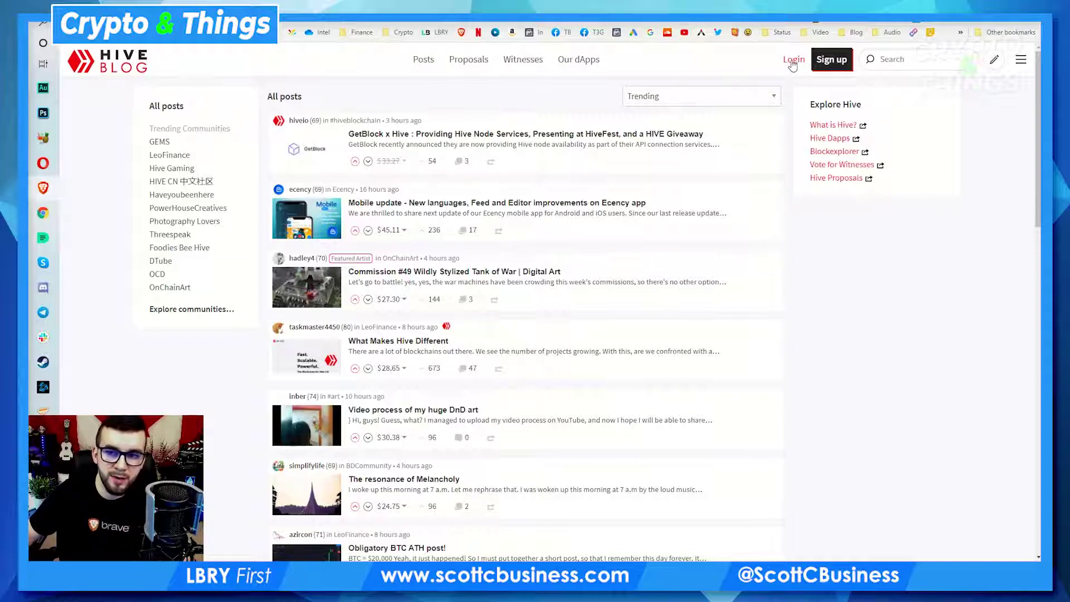
# - Log in to Hive.blog as the test account with the saved key, then open its Hive Wallet keys page
pyautogui.click(792, 61)
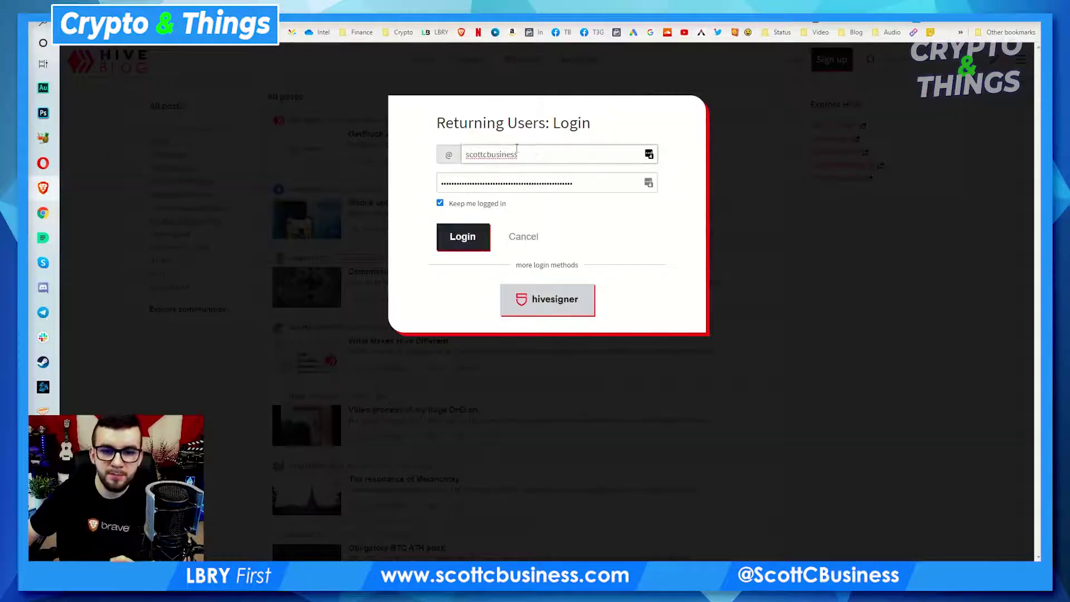
pyautogui.hotkey('ctrl', 'a')
pyautogui.write('sc')
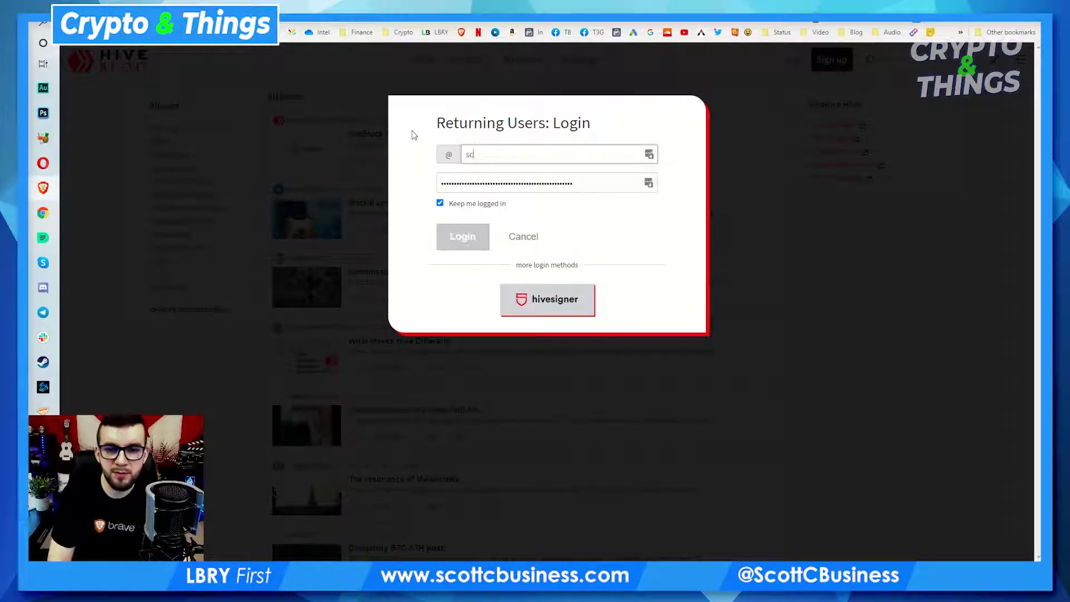
pyautogui.write('ottctest')
pyautogui.press('Tab')
pyautogui.hotkey('ctrl', 'v')
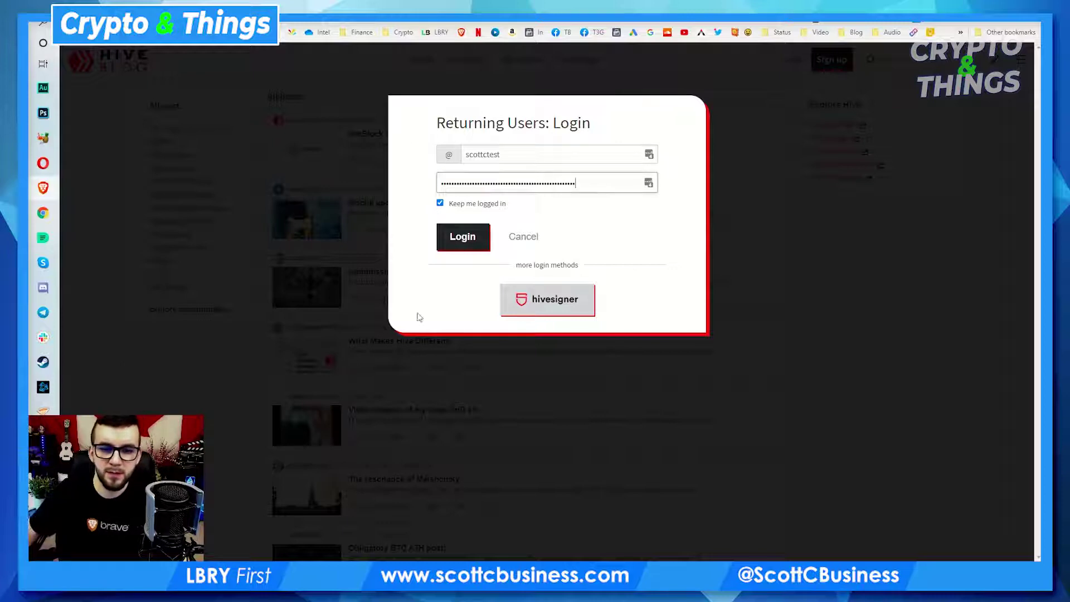
pyautogui.click(464, 238)
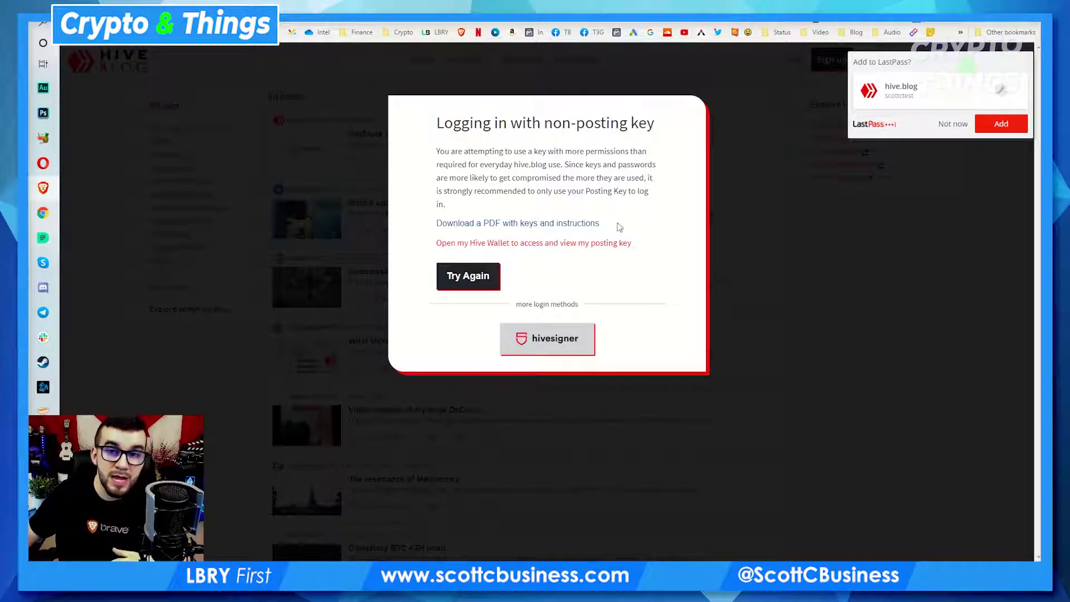
pyautogui.click(950, 124)
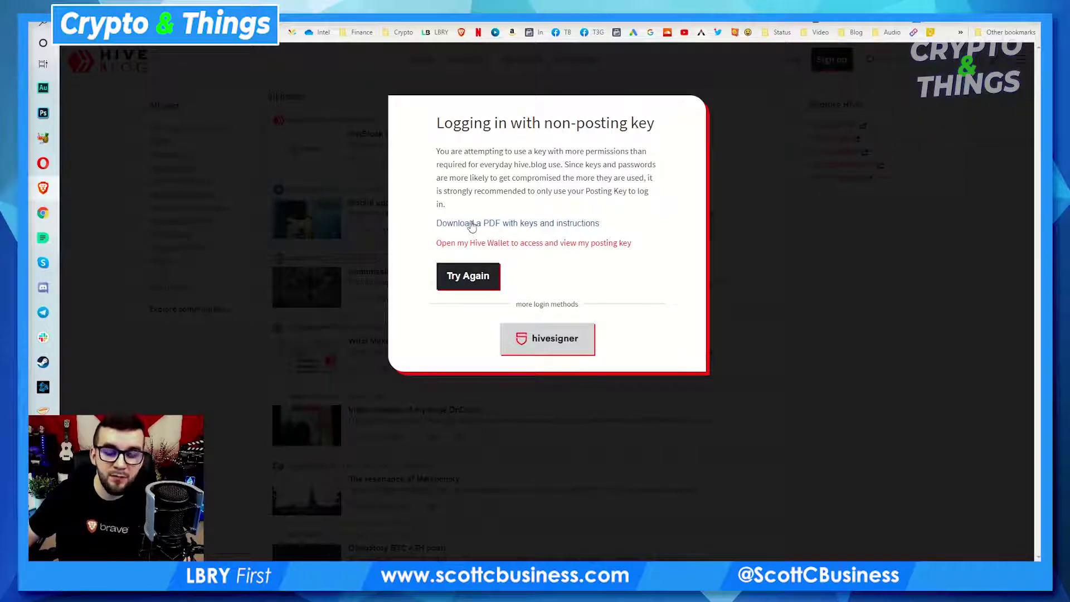
pyautogui.click(534, 243)
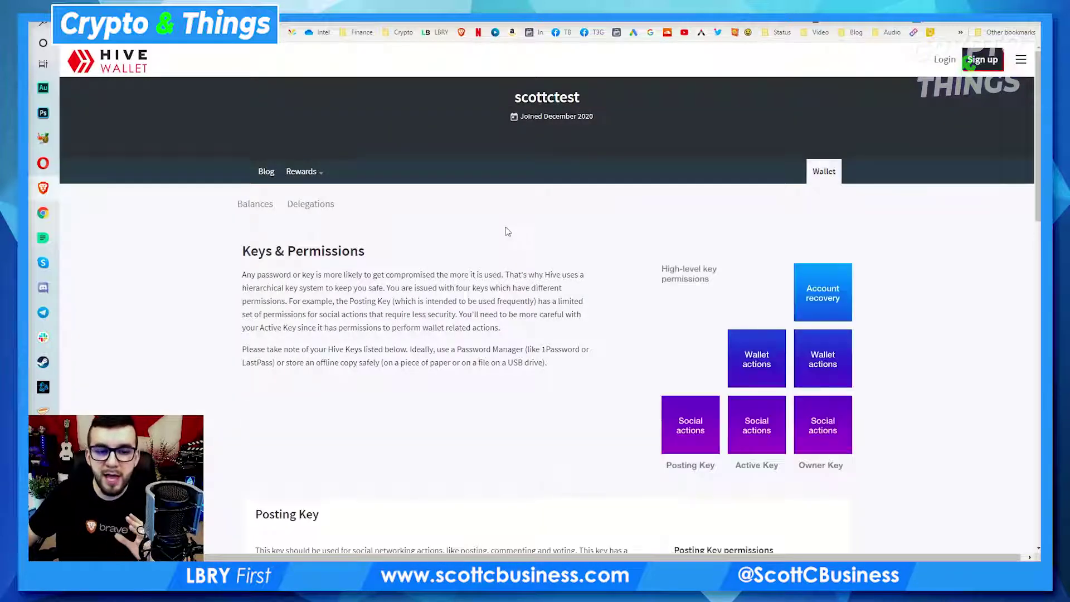
pyautogui.scroll(-3, 496, 234)
pyautogui.scroll(1, 496, 236)
pyautogui.scroll(1, 697, 245)
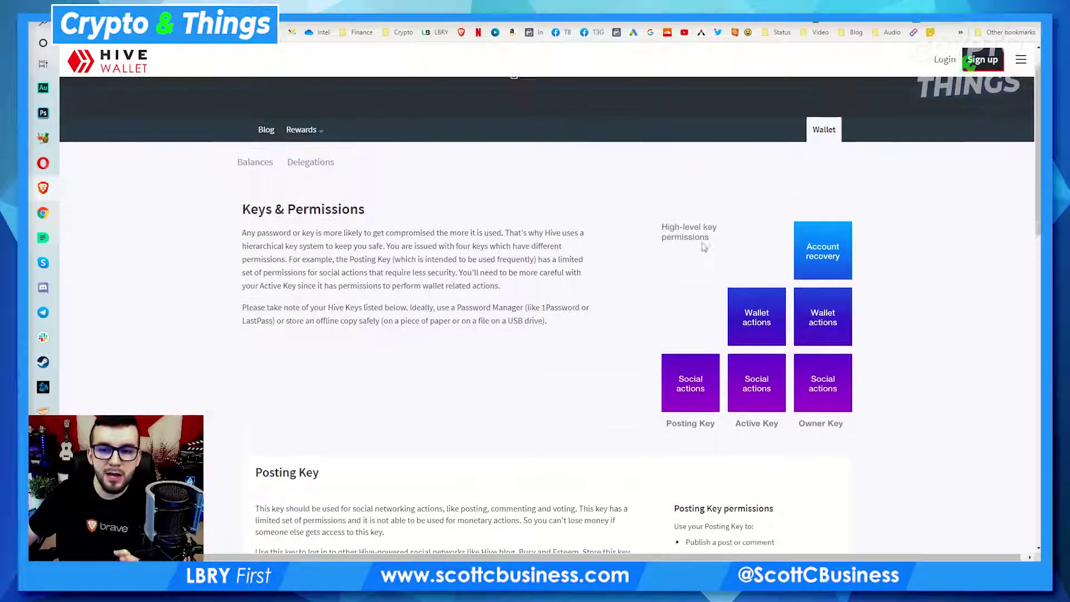
pyautogui.scroll(-2, 538, 212)
pyautogui.scroll(-3, 520, 195)
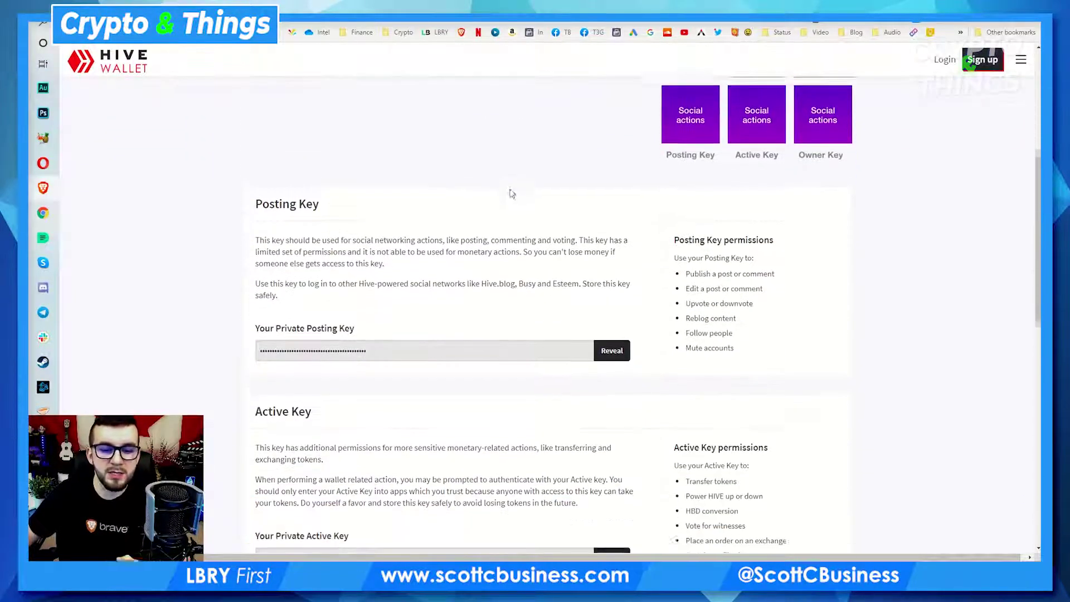
pyautogui.scroll(-3, 558, 307)
pyautogui.scroll(1, 555, 311)
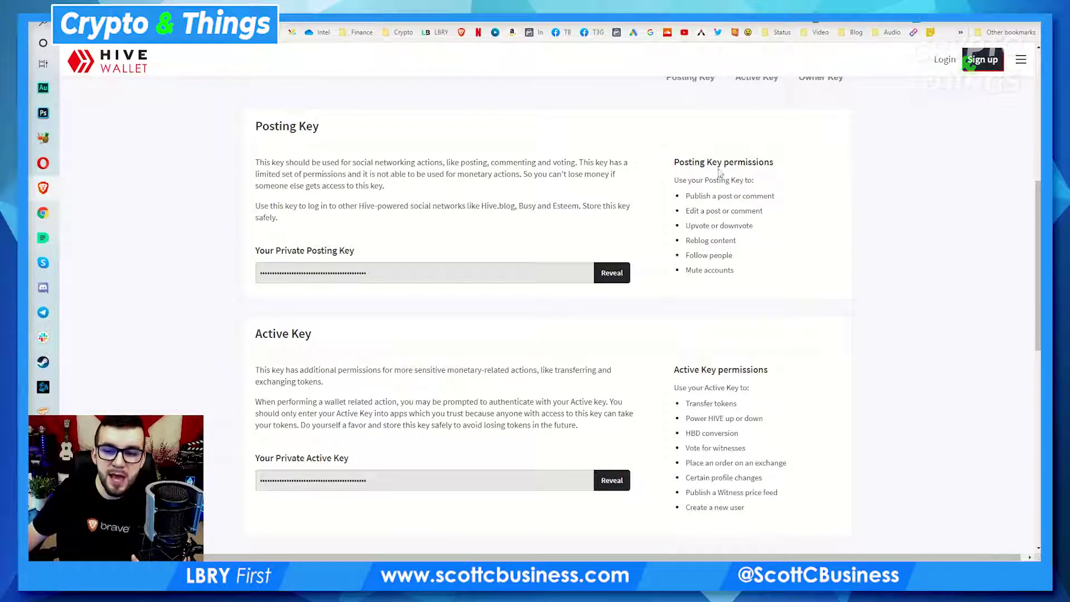
pyautogui.scroll(-3, 703, 292)
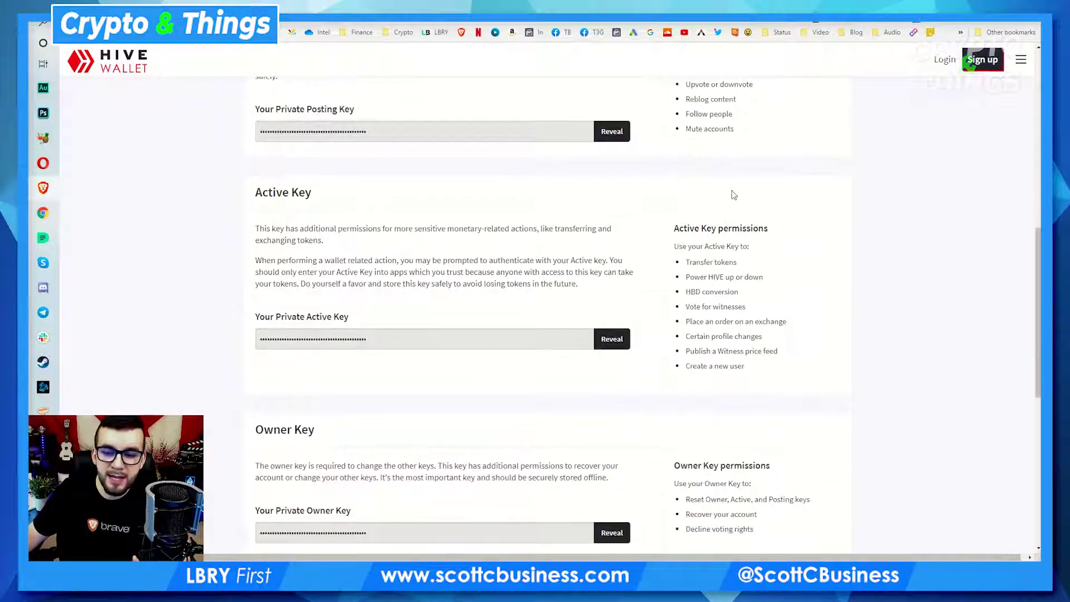
pyautogui.scroll(-3, 768, 315)
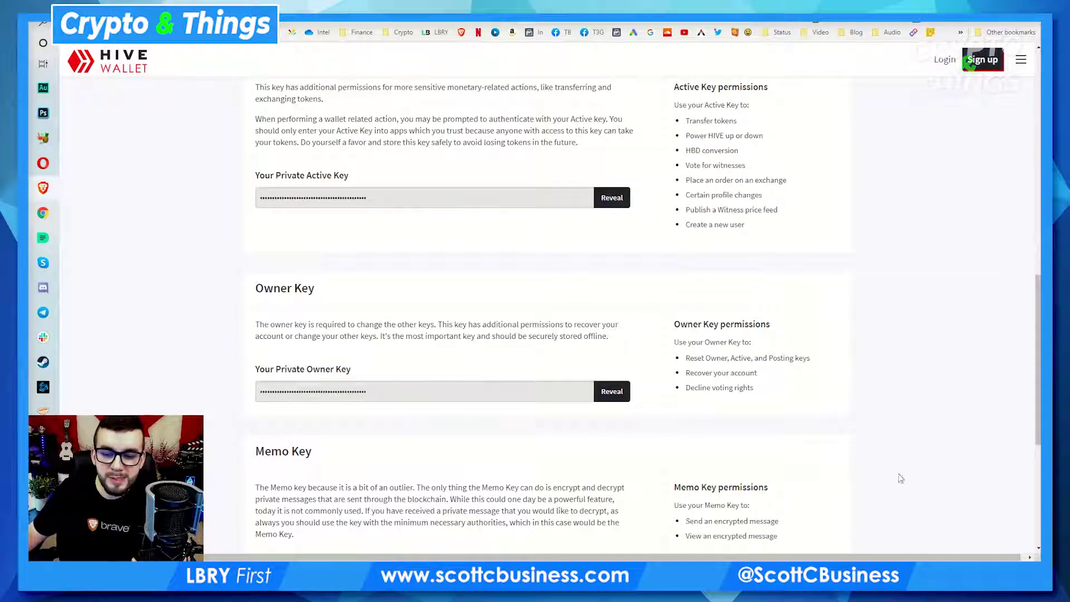
pyautogui.scroll(5, 768, 321)
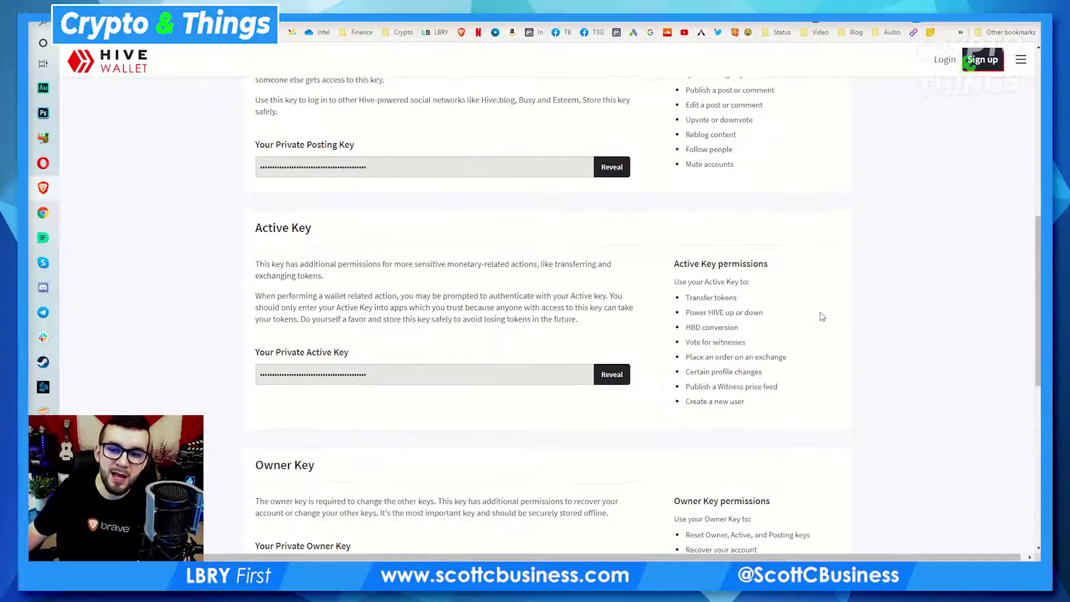
pyautogui.scroll(1, 791, 301)
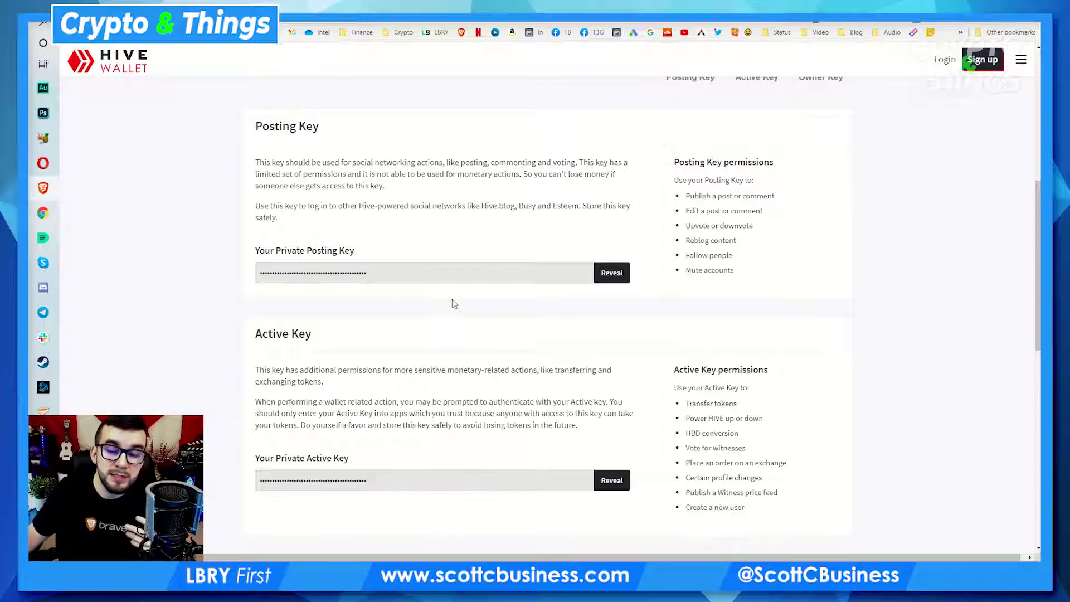
# - Reveal the test account's private keys by logging in to Hive Wallet
pyautogui.click(604, 271)
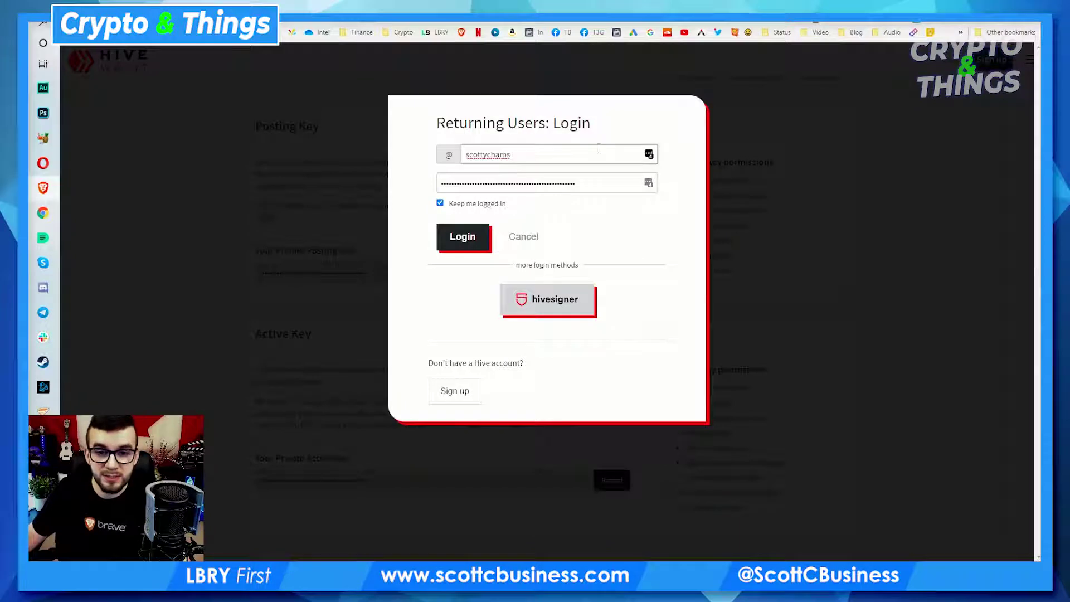
pyautogui.moveTo(550, 148); pyautogui.dragTo(408, 140)
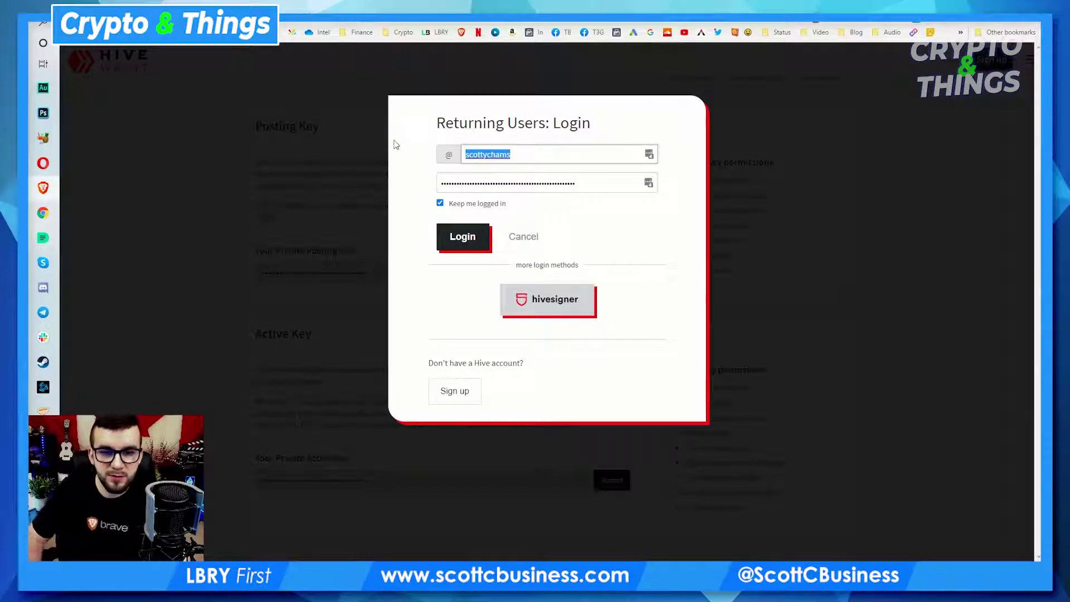
pyautogui.write('scott')
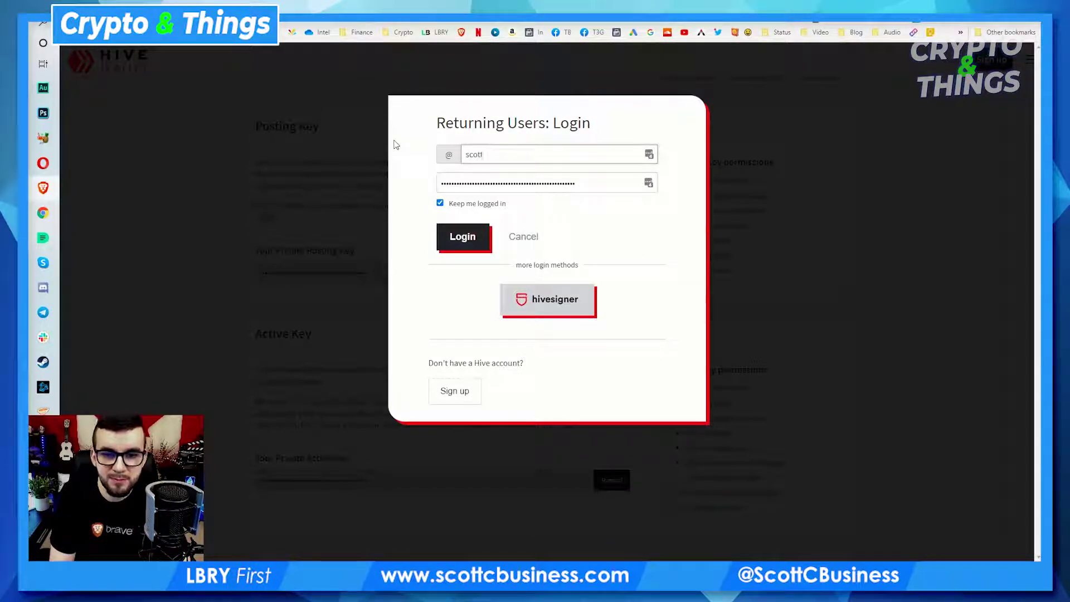
pyautogui.write('ctest')
pyautogui.press('Tab')
pyautogui.press('Return')
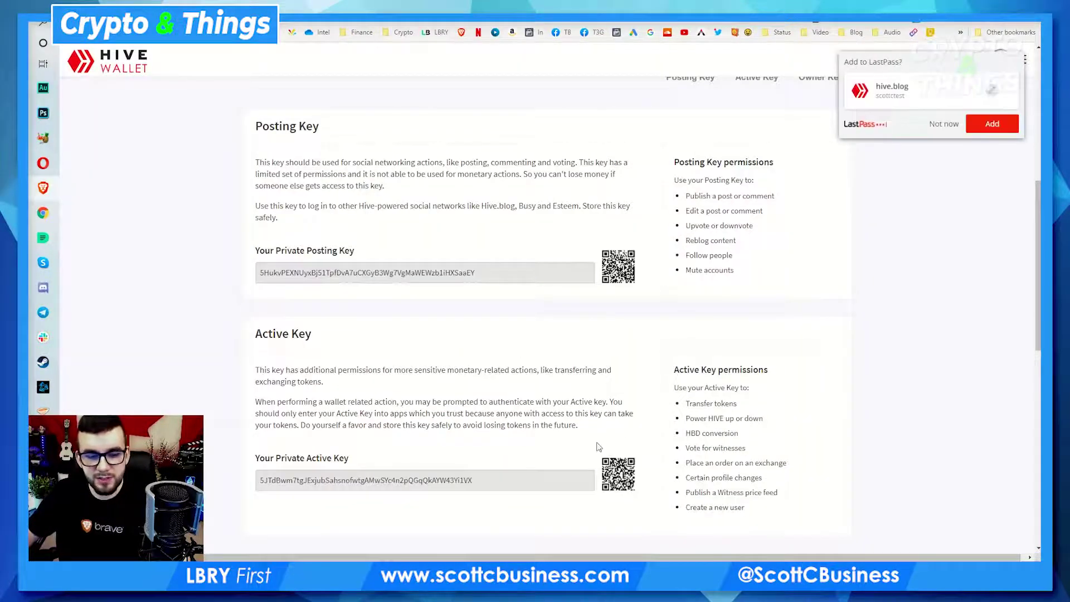
pyautogui.scroll(-5, 344, 270)
pyautogui.scroll(-4, 478, 327)
pyautogui.scroll(4, 532, 306)
pyautogui.scroll(3, 532, 305)
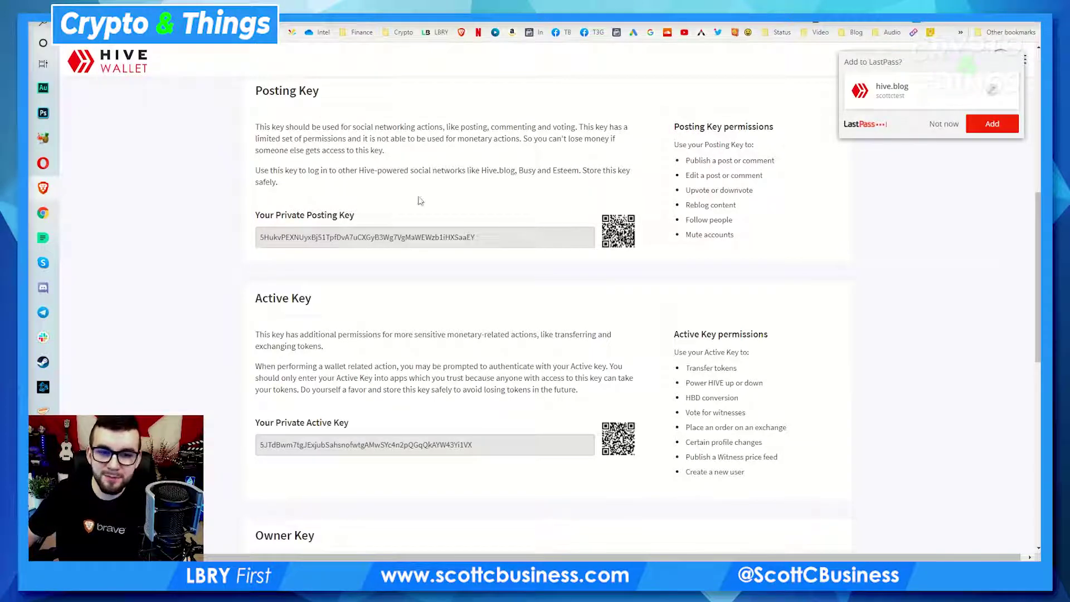
pyautogui.scroll(-10, 471, 186)
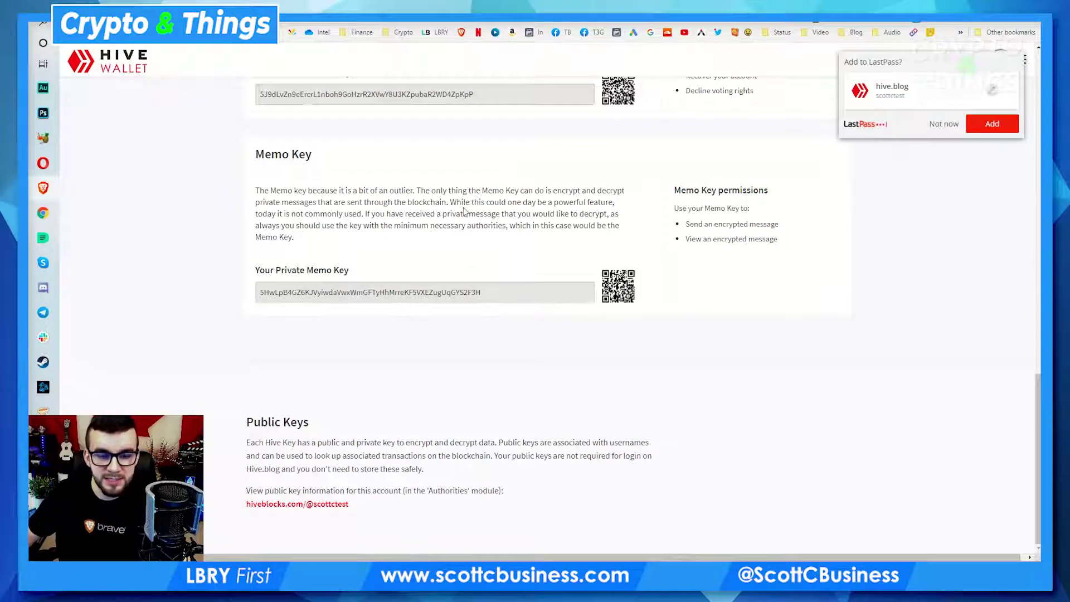
pyautogui.scroll(6, 439, 149)
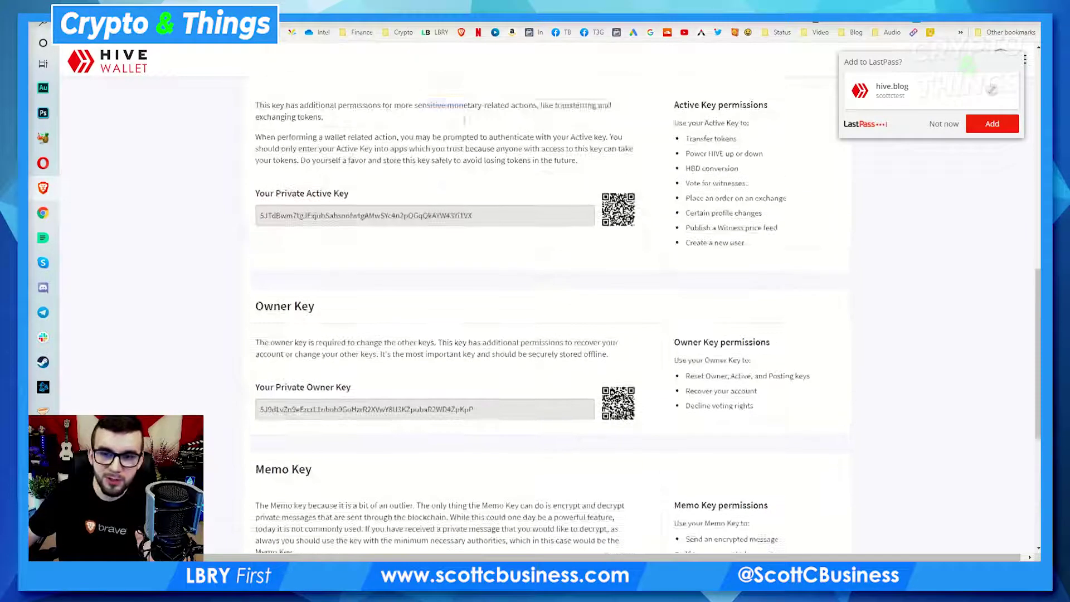
pyautogui.scroll(5, 465, 120)
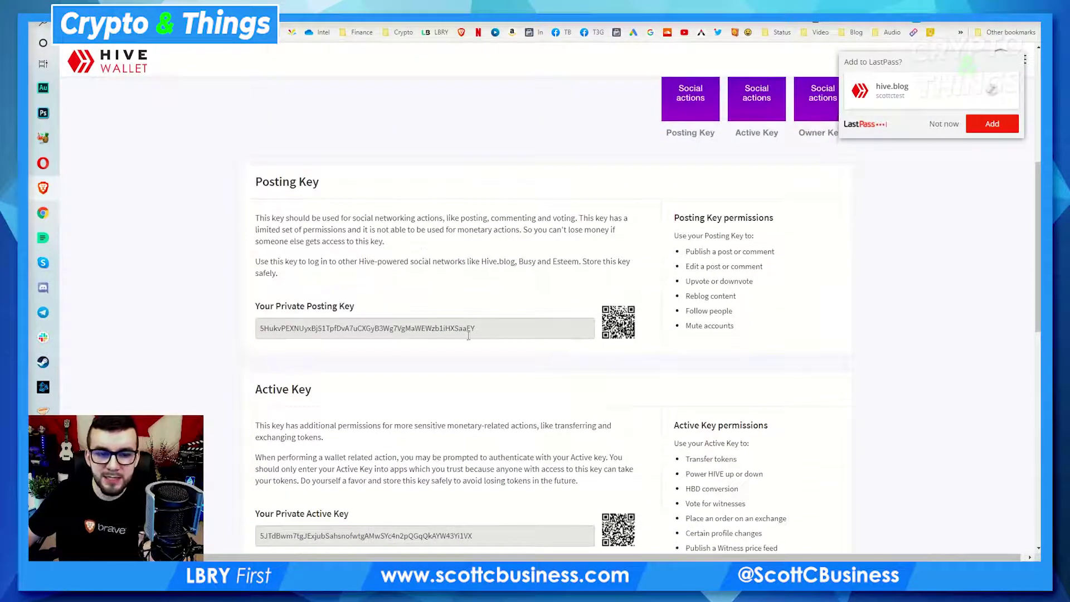
# - Copy the Private Posting Key and dismiss the LastPass save prompt
pyautogui.doubleClick(468, 334)
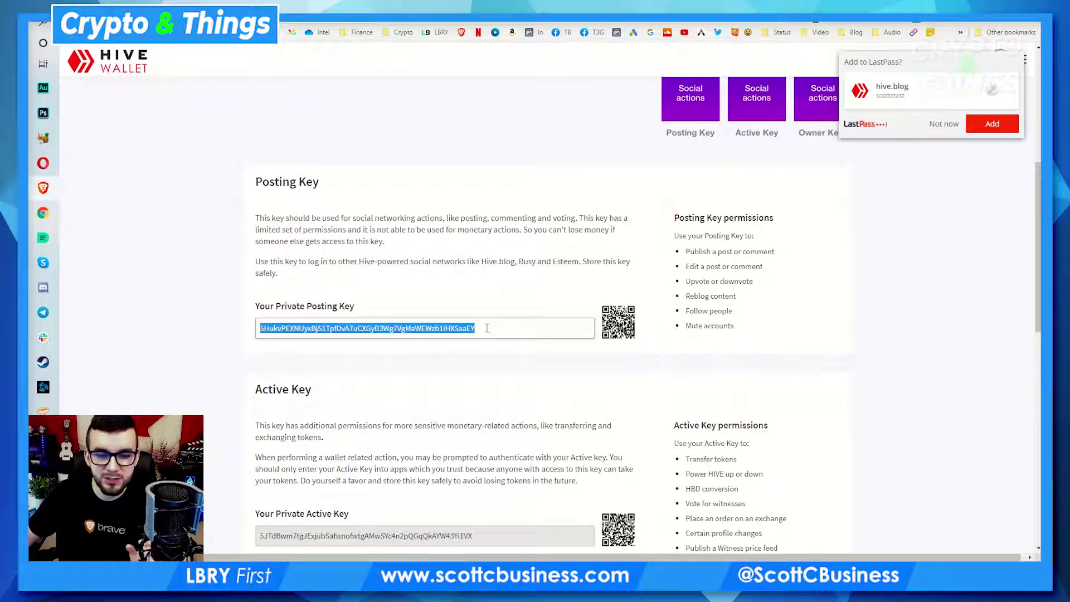
pyautogui.click(943, 124)
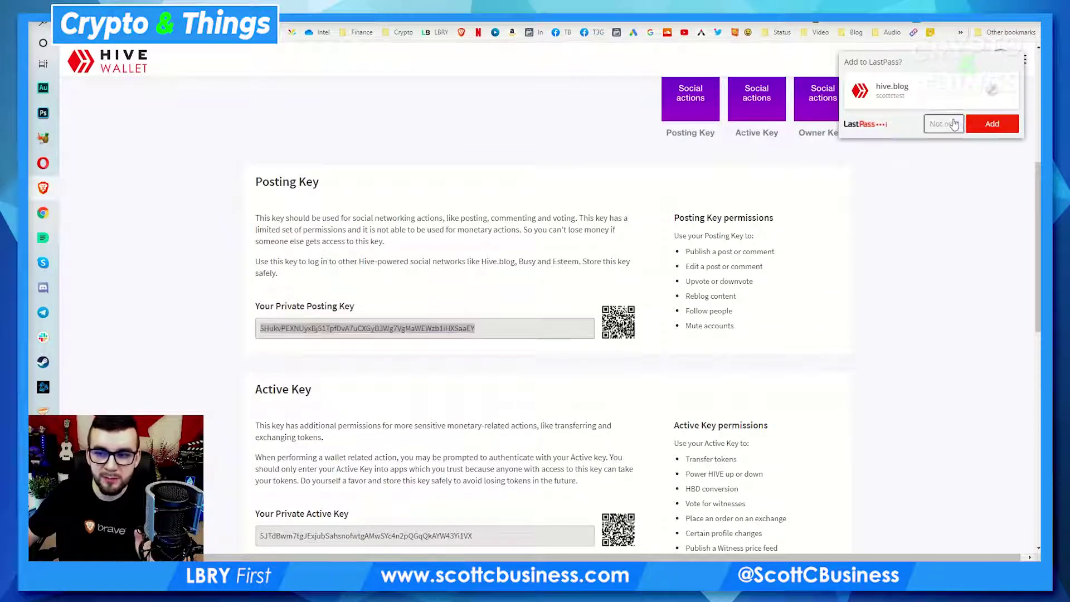
pyautogui.scroll(3, 859, 128)
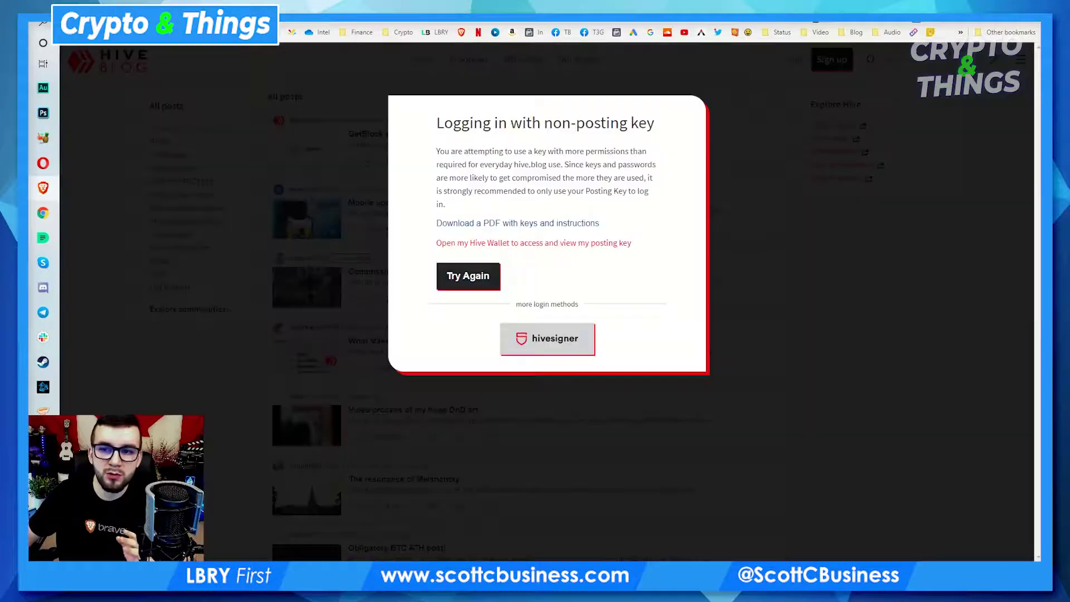
# - Log in to Hive.blog with the test account name in place of the main account
pyautogui.click(493, 277)
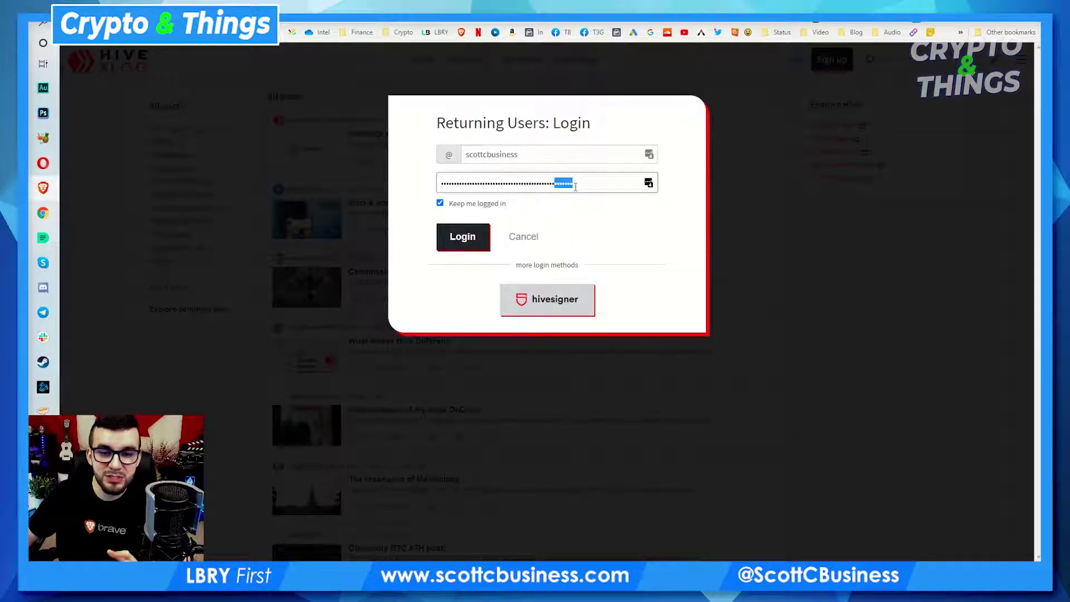
pyautogui.doubleClick(490, 156)
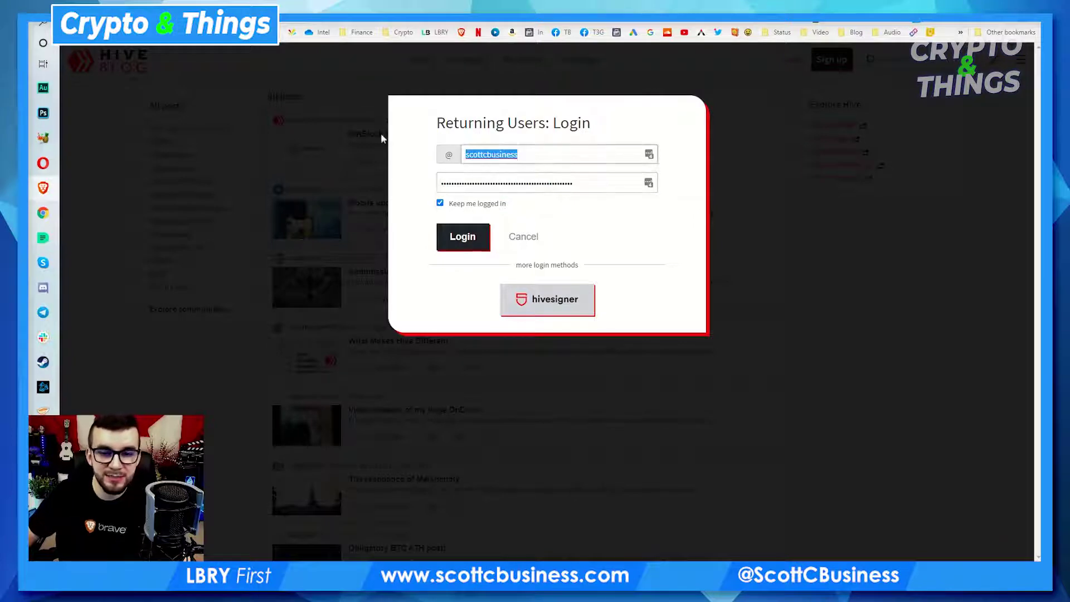
pyautogui.write('scott')
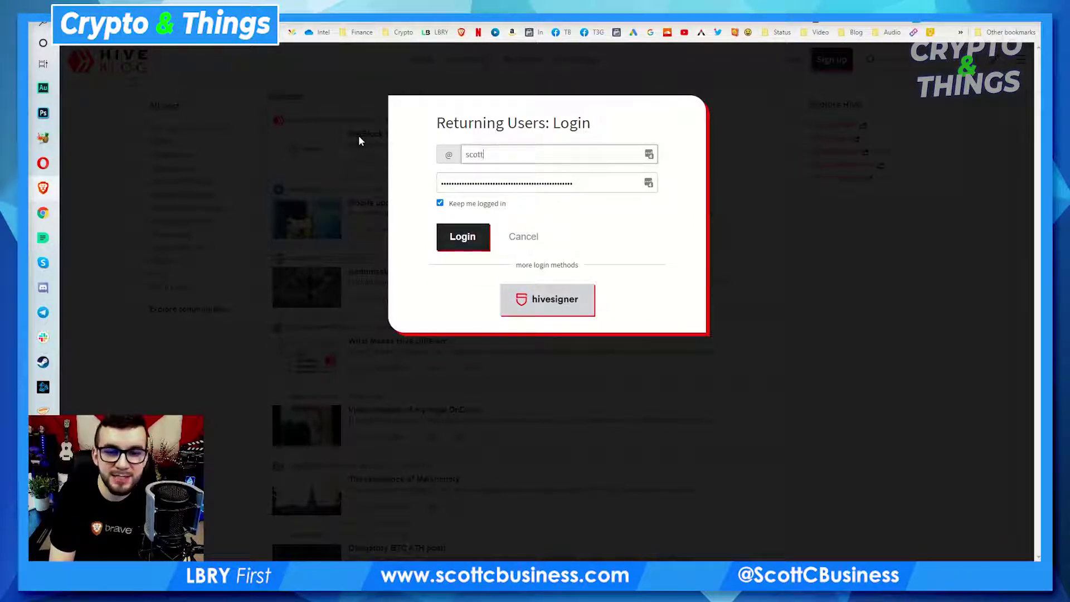
pyautogui.write('ctest')
pyautogui.press('Return')
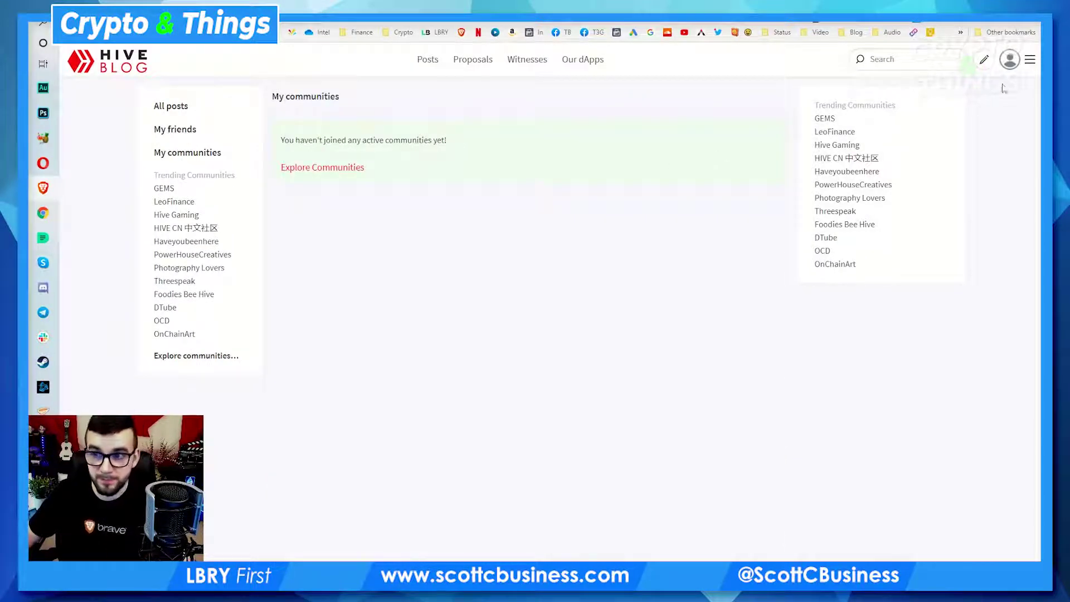
# - Go to the test account's profile from the avatar menu and open its Wallet tab
pyautogui.click(1006, 64)
pyautogui.click(967, 102)
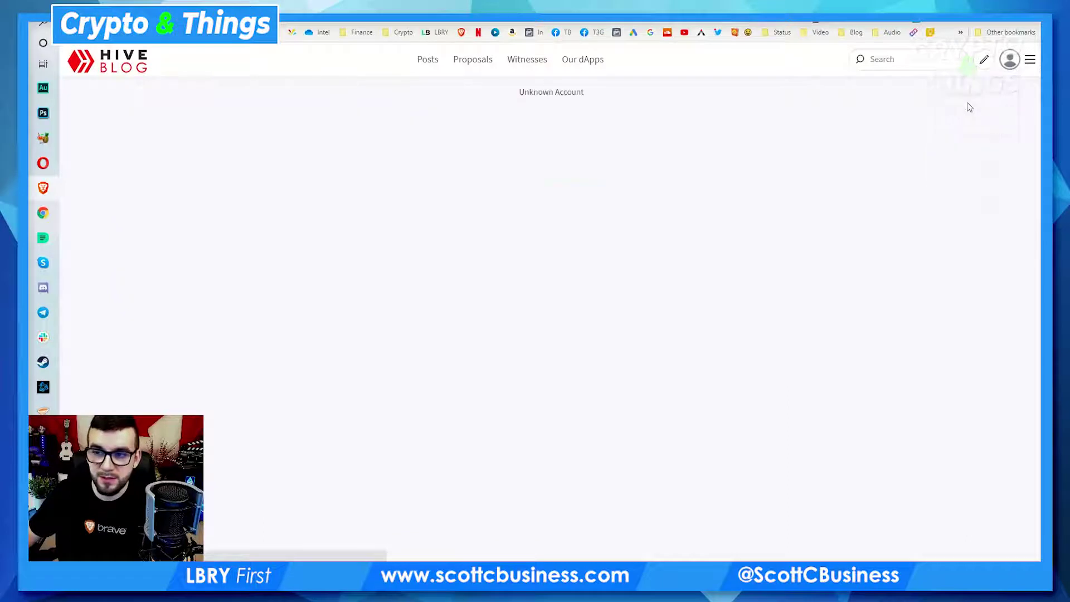
pyautogui.click(1009, 61)
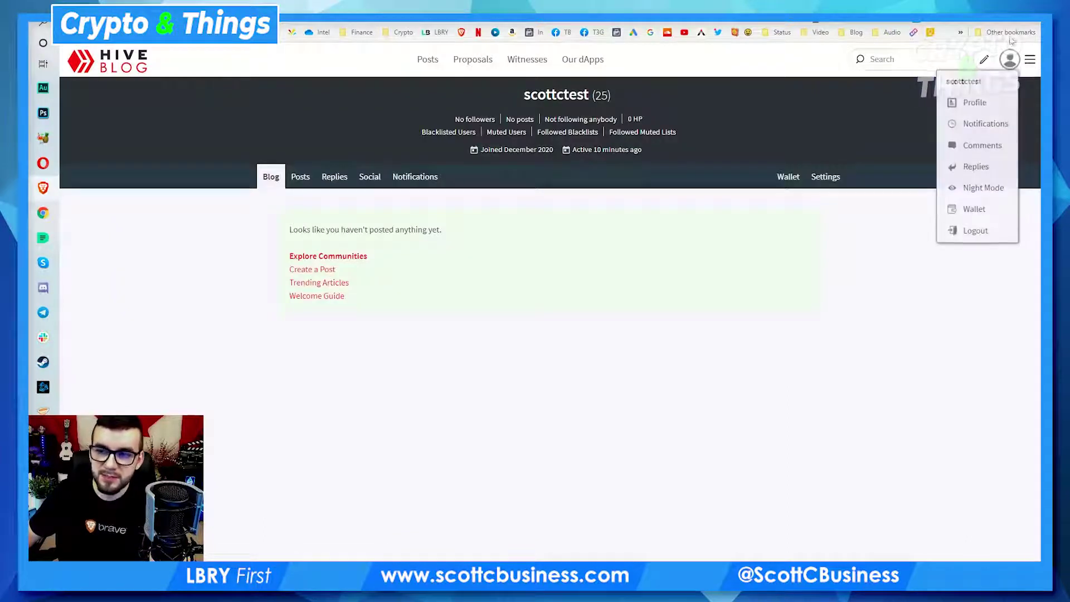
pyautogui.click(538, 391)
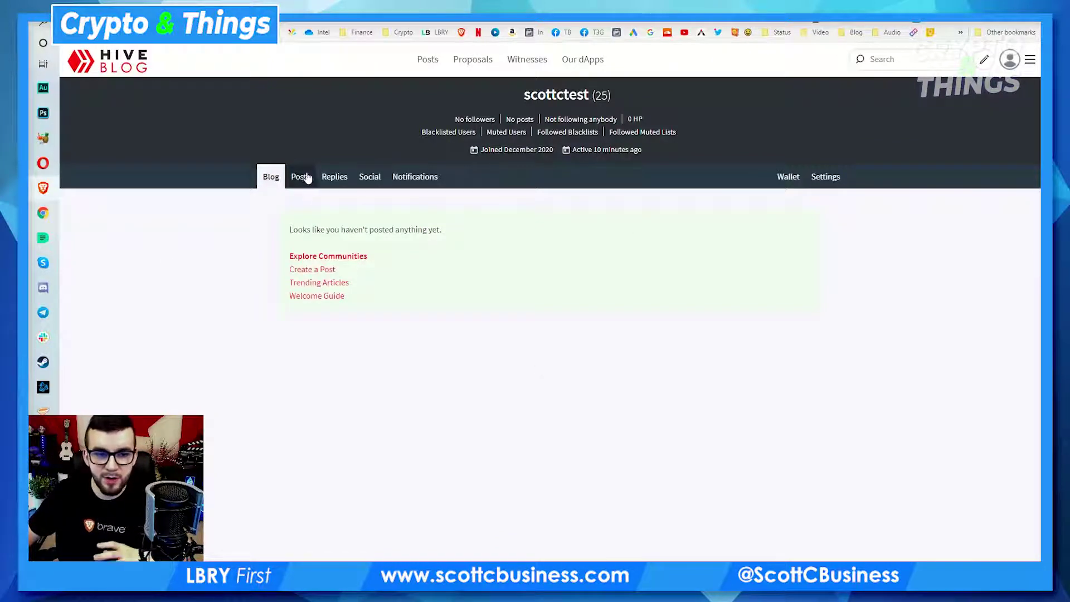
pyautogui.click(797, 179)
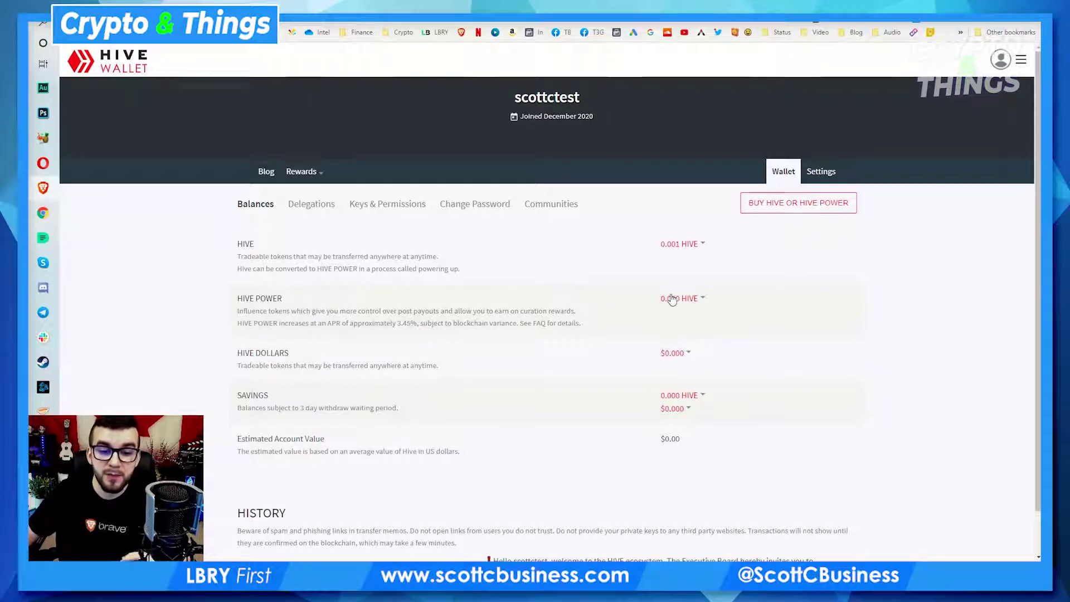
# - Power Up the full 0.001 HIVE balance and sign with the pasted key
pyautogui.click(671, 243)
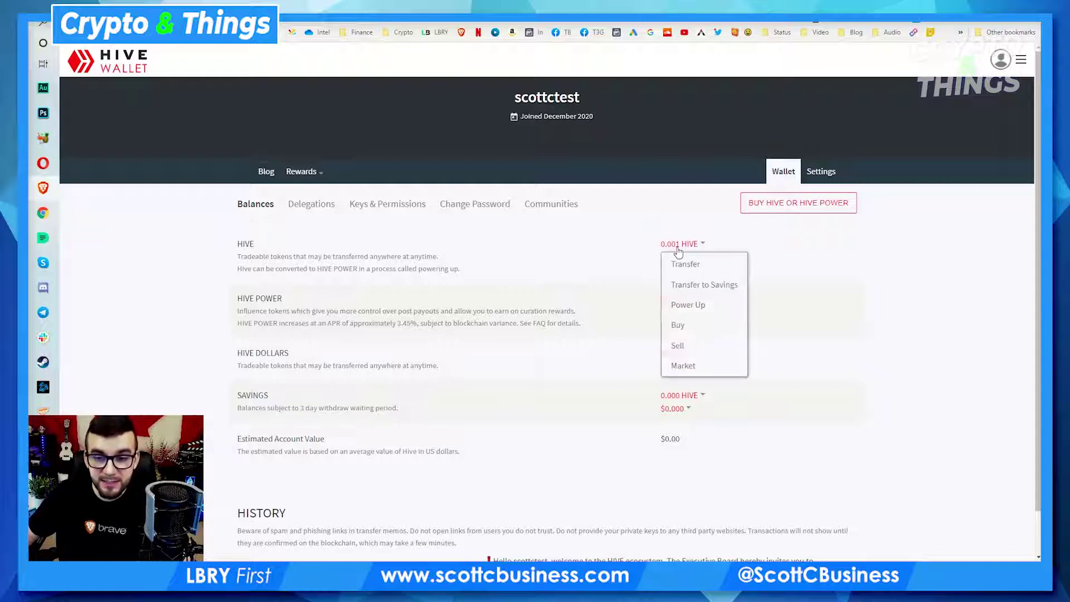
pyautogui.click(704, 303)
pyautogui.click(494, 256)
pyautogui.click(454, 285)
pyautogui.click(437, 280)
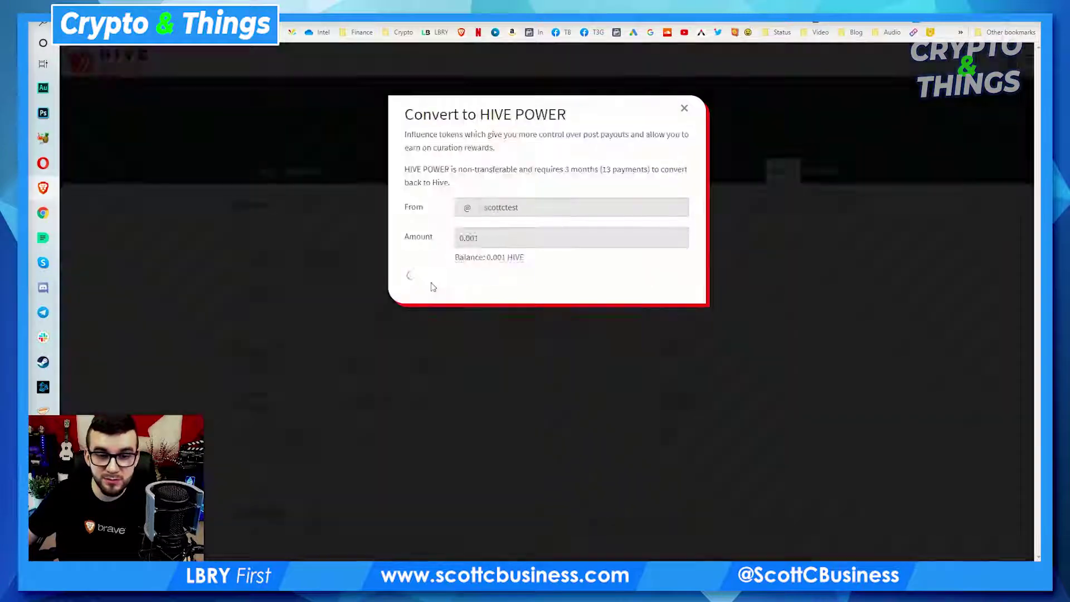
pyautogui.hotkey('ctrl', 'v')
pyautogui.click(458, 263)
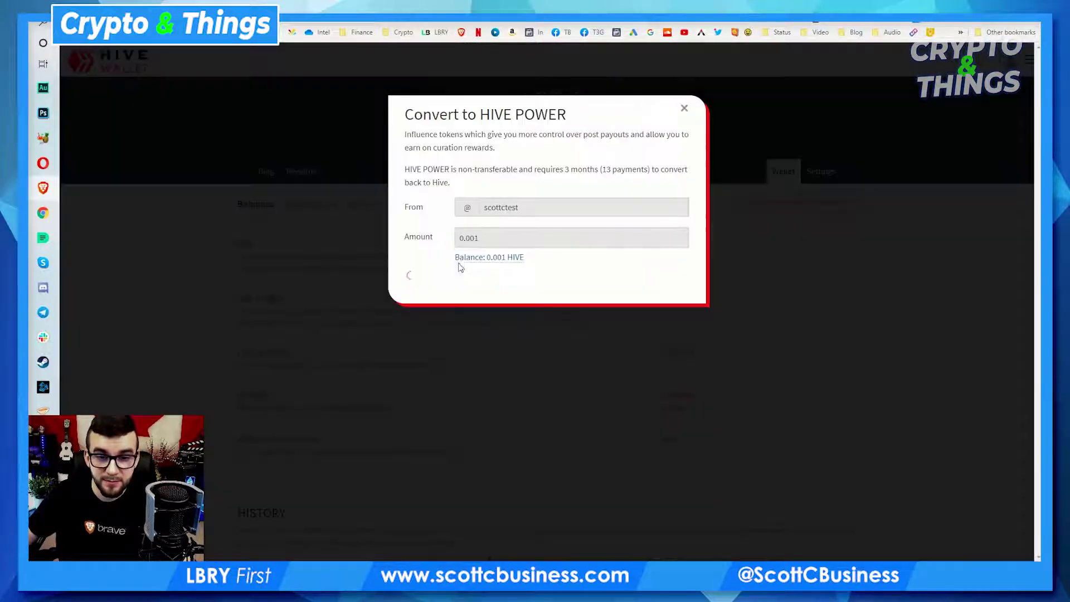
# - Retry the 0.001 HIVE power-up after the broadcast error, pasting the active key again
pyautogui.click(432, 303)
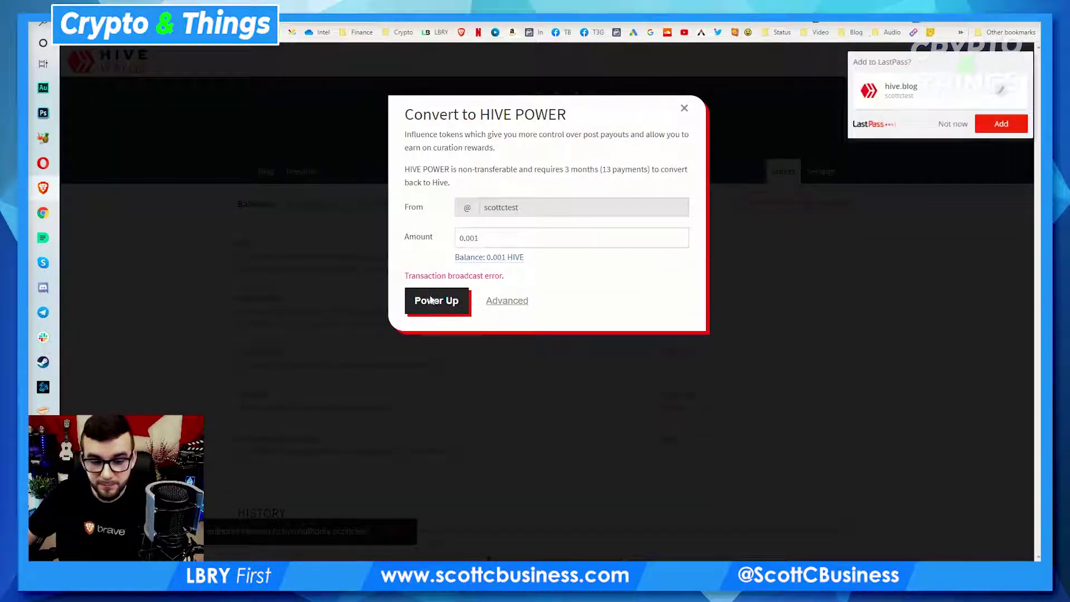
pyautogui.click(429, 301)
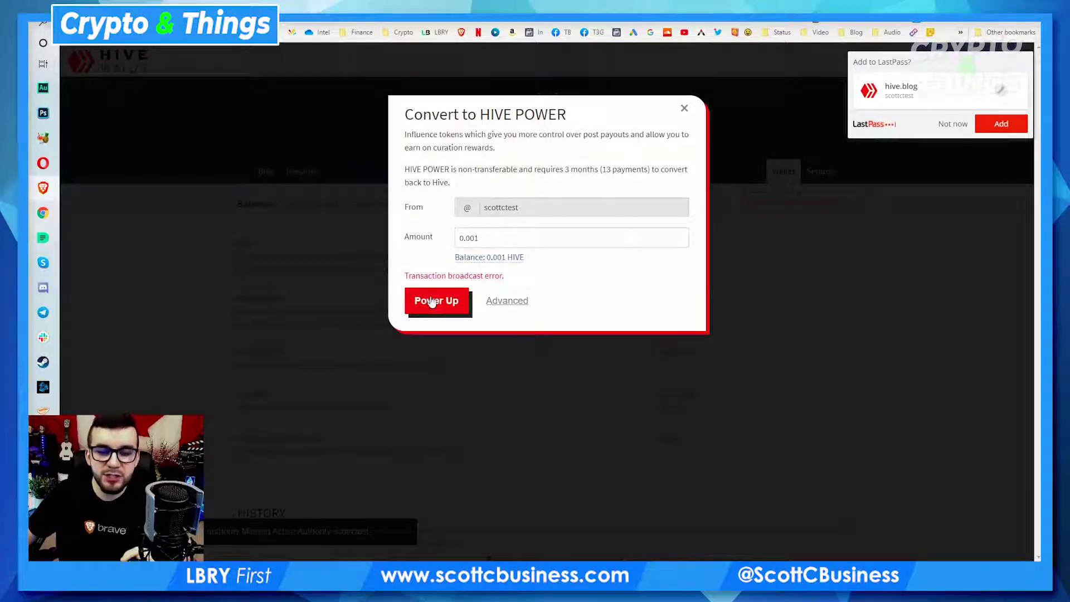
pyautogui.click(429, 308)
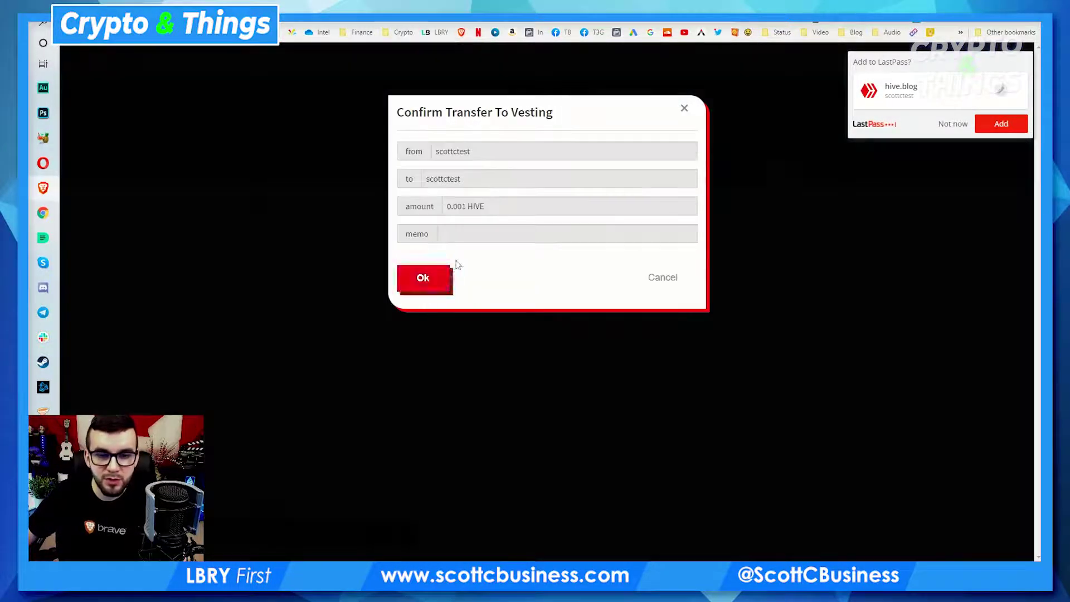
pyautogui.click(434, 278)
pyautogui.click(480, 184)
pyautogui.hotkey('ctrl', 'v')
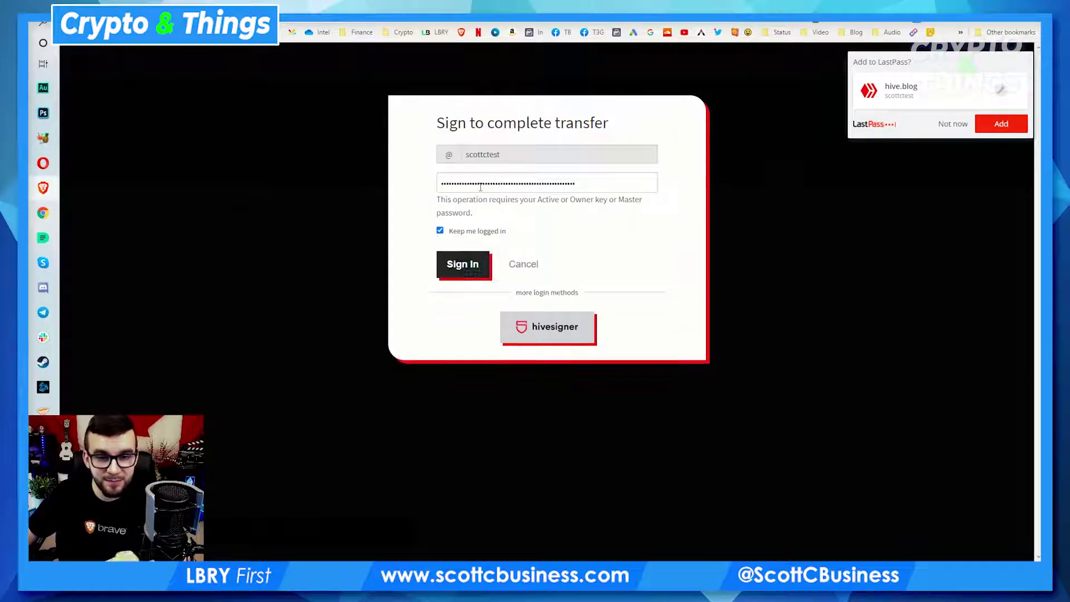
pyautogui.hotkey('ctrl', 'a')
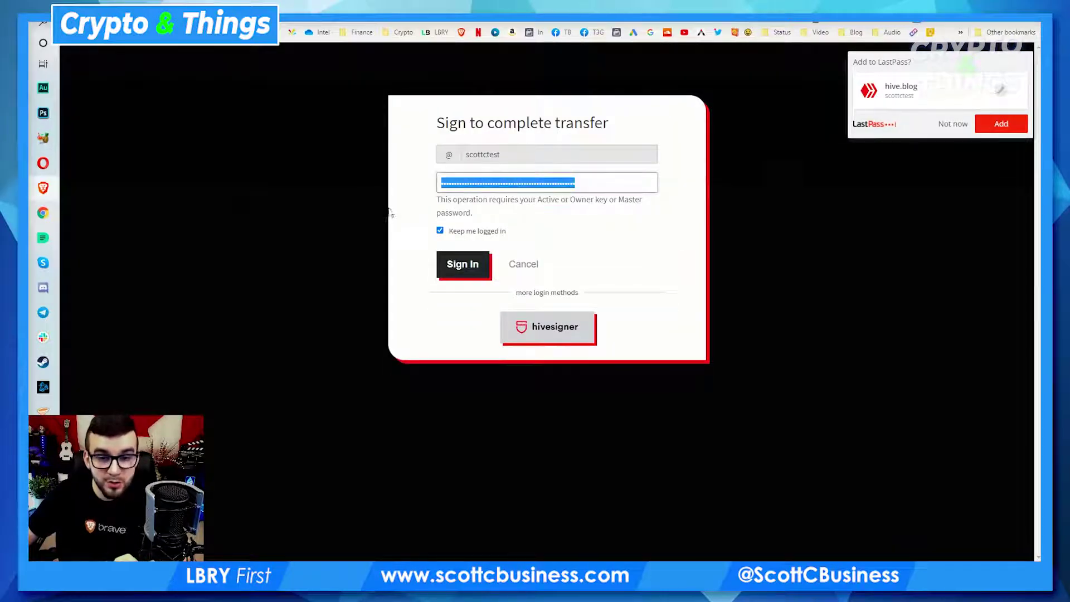
# - Check which keys the operation requires and verify the entered active key
pyautogui.moveTo(441, 199); pyautogui.dragTo(492, 216)
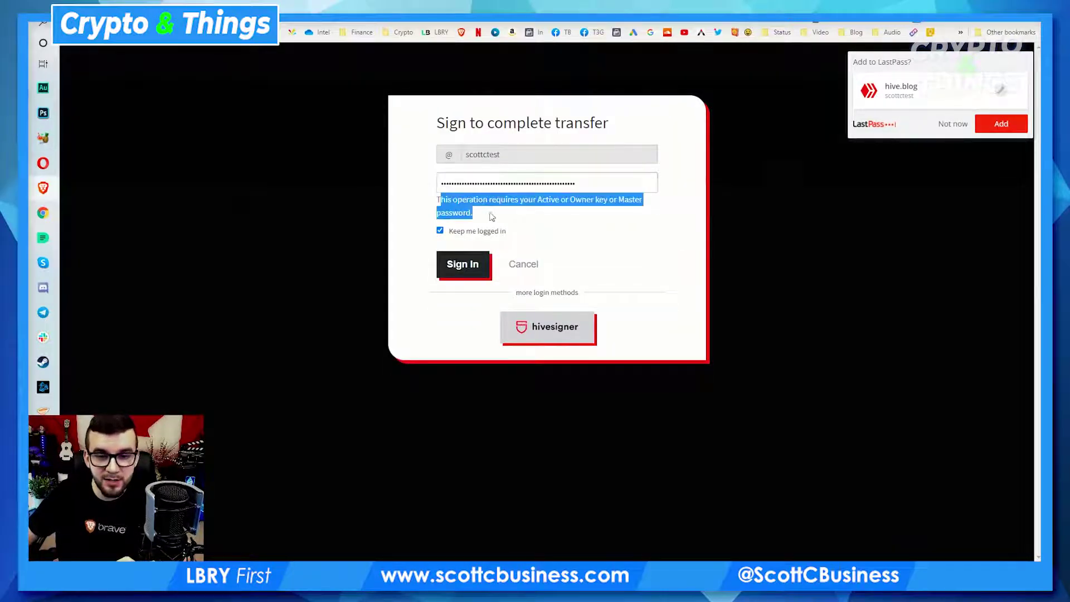
pyautogui.tripleClick(602, 224)
pyautogui.click(571, 214)
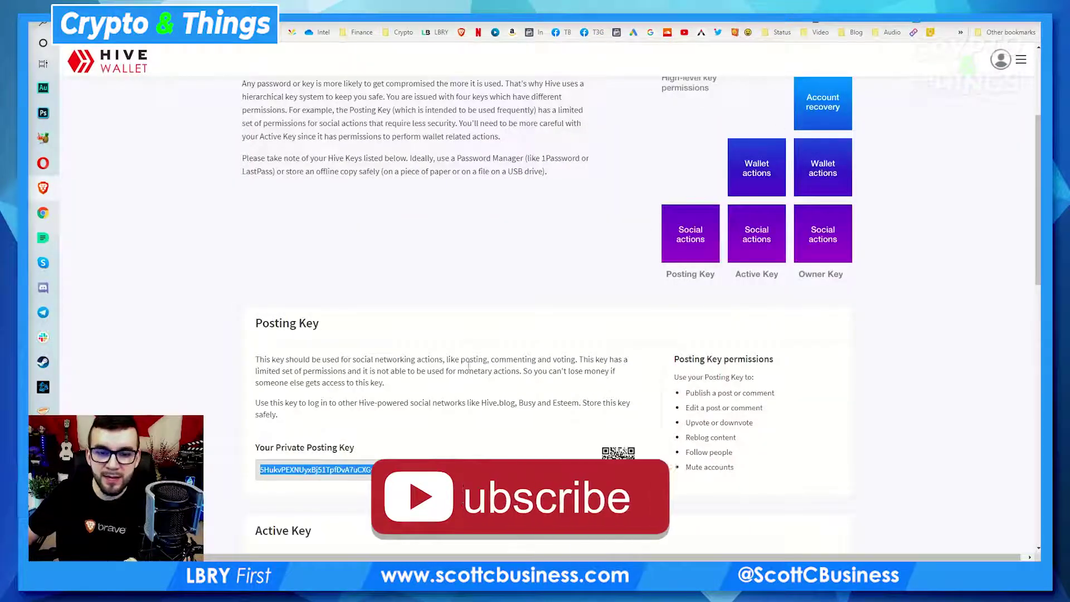
pyautogui.scroll(-4, 468, 365)
pyautogui.click(439, 427)
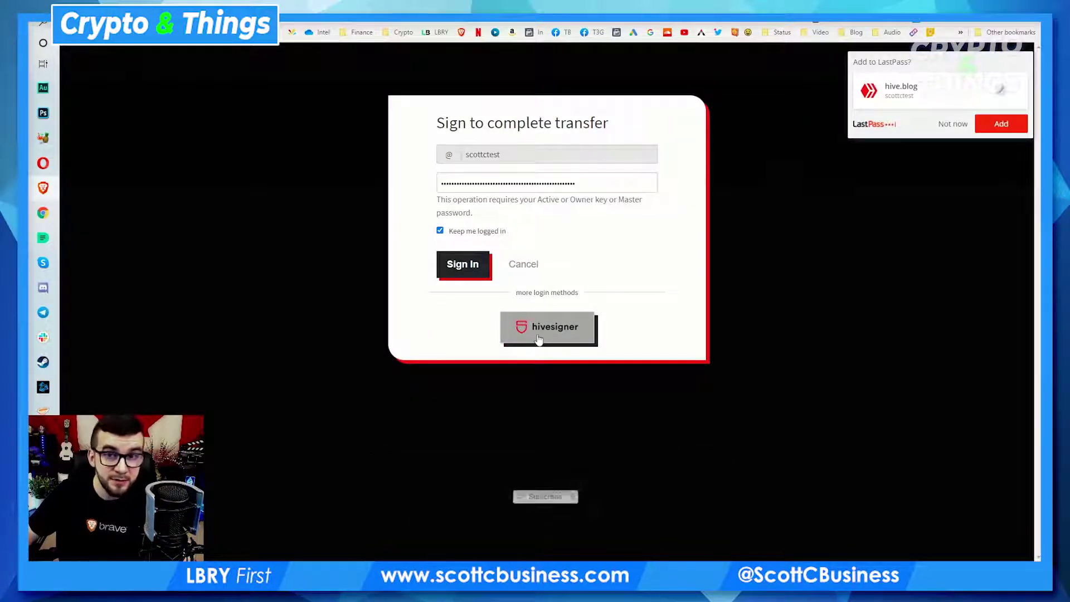
pyautogui.moveTo(596, 182); pyautogui.dragTo(383, 166)
pyautogui.click(476, 171)
# - Sign the 0.001 HIVE power-up so it moves into HIVE Power
pyautogui.click(453, 270)
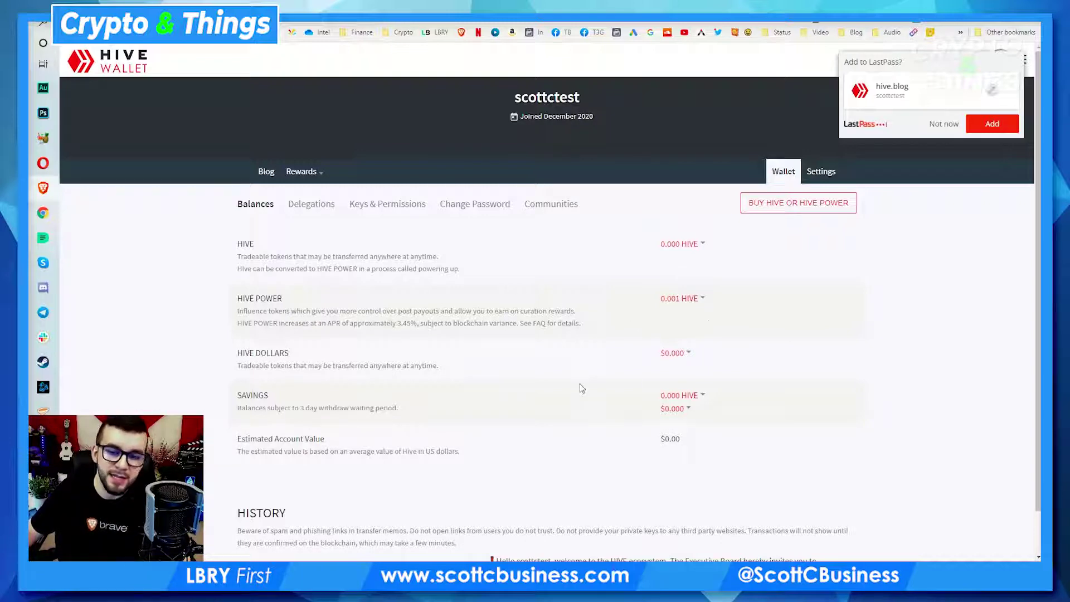
# - Show the HIVE POWER balance's Power Down and Delegate options
pyautogui.click(692, 305)
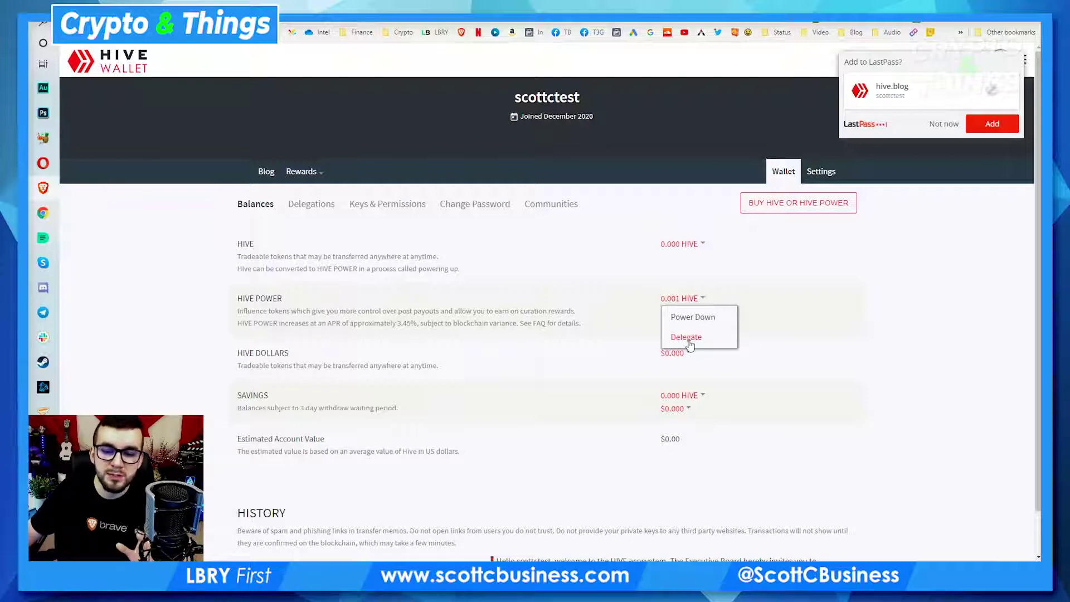
# - Close the HIVE POWER options, highlight the 3.45% APR figure, and dismiss the LastPass prompt
pyautogui.click(870, 332)
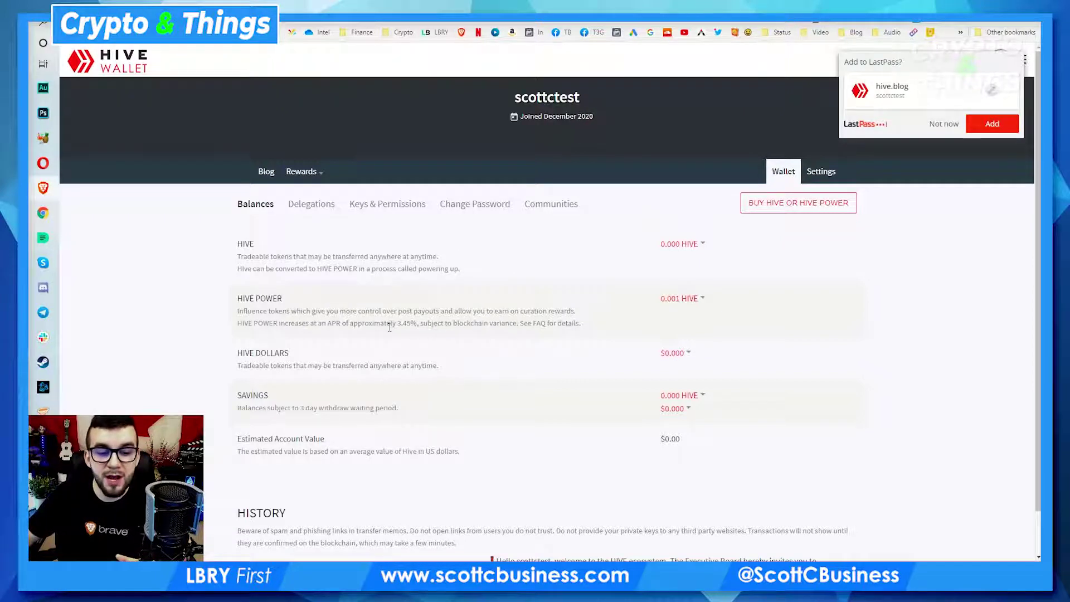
pyautogui.moveTo(397, 323); pyautogui.dragTo(413, 326)
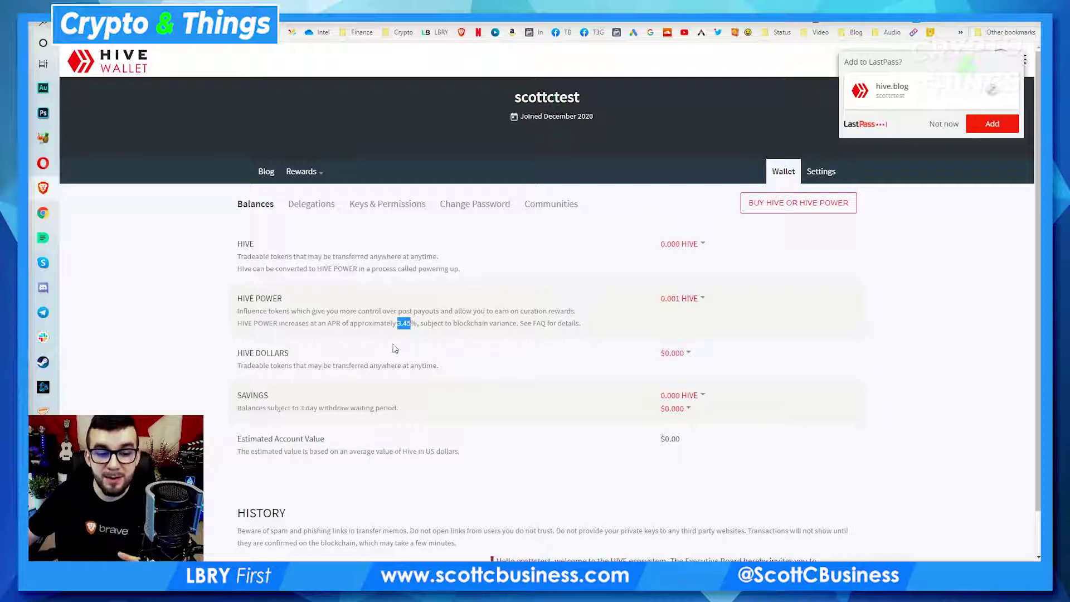
pyautogui.click(458, 334)
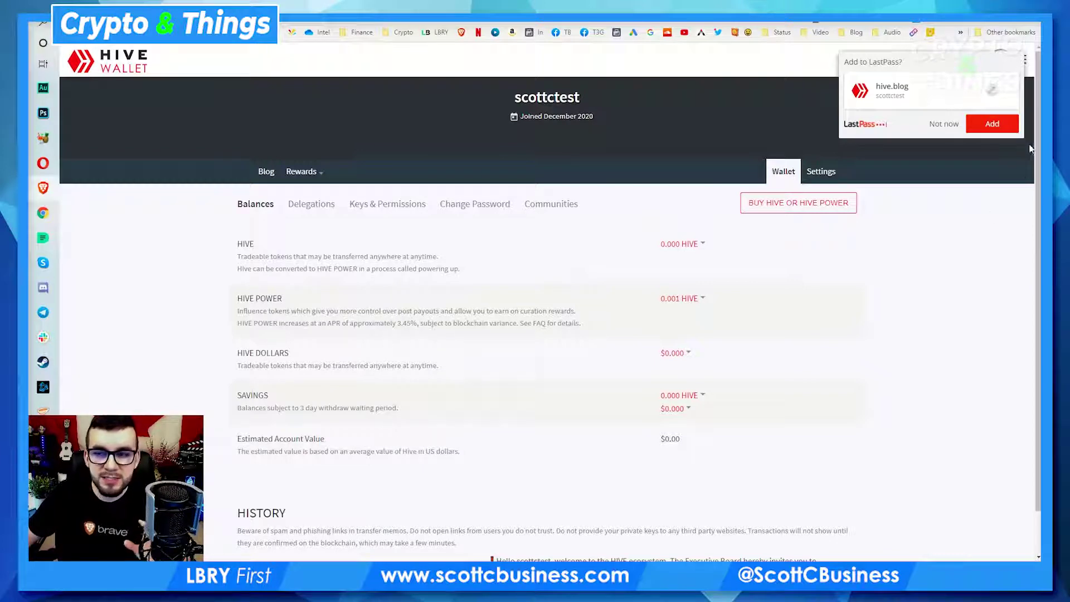
pyautogui.click(939, 124)
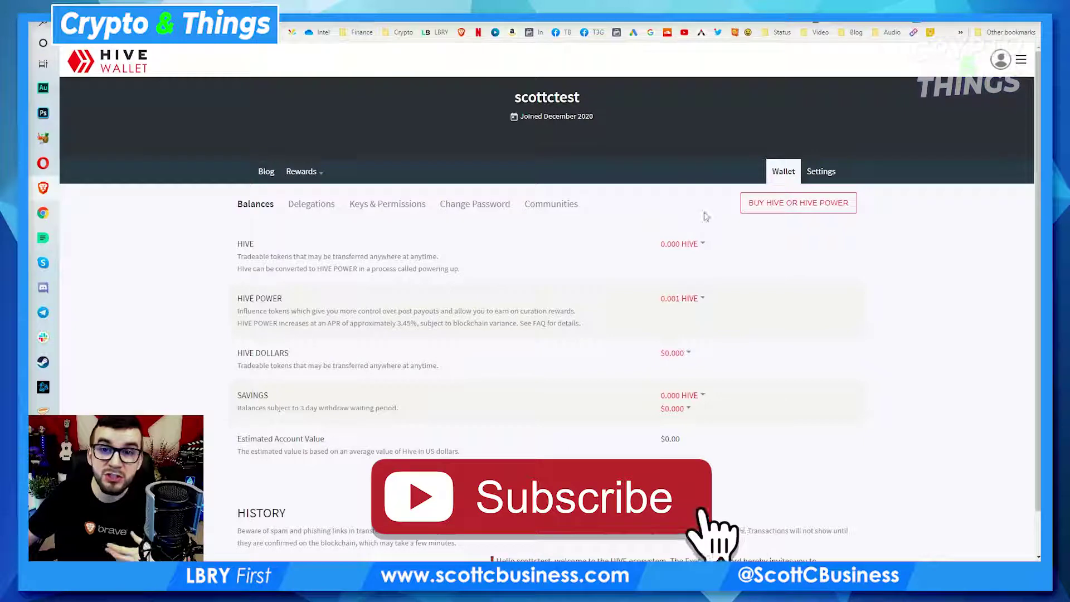
# - In Public Profile Settings, enter the account holder's full name as the Display Name
pyautogui.click(822, 177)
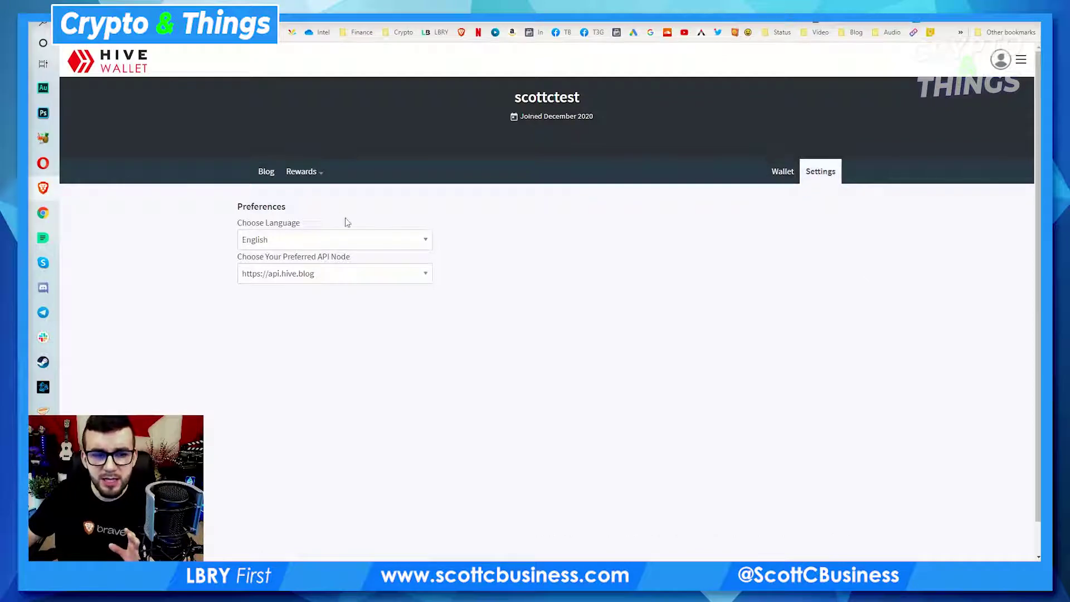
pyautogui.click(262, 173)
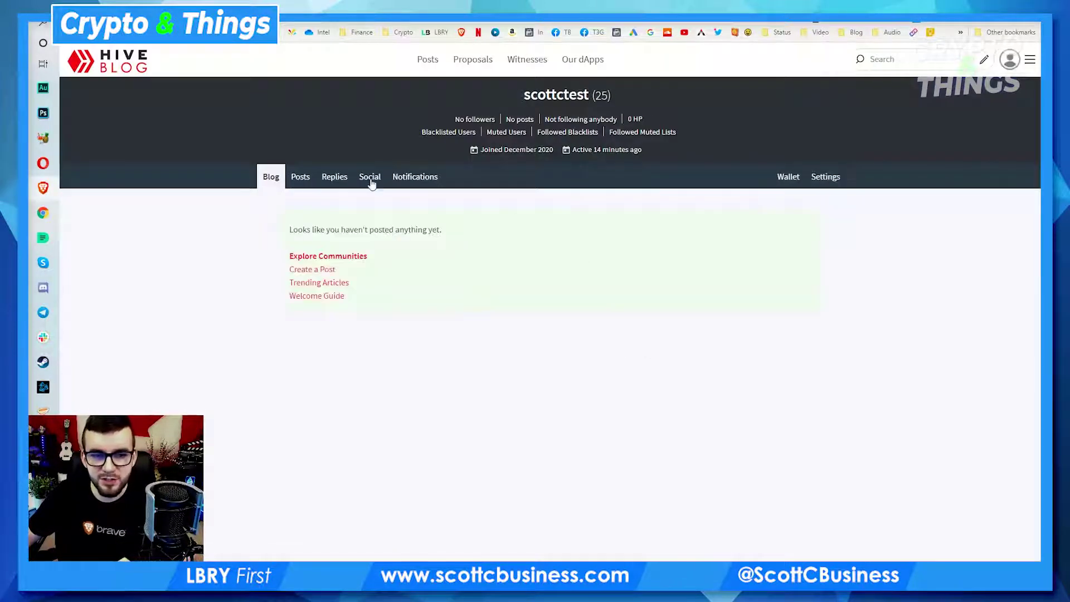
pyautogui.click(822, 182)
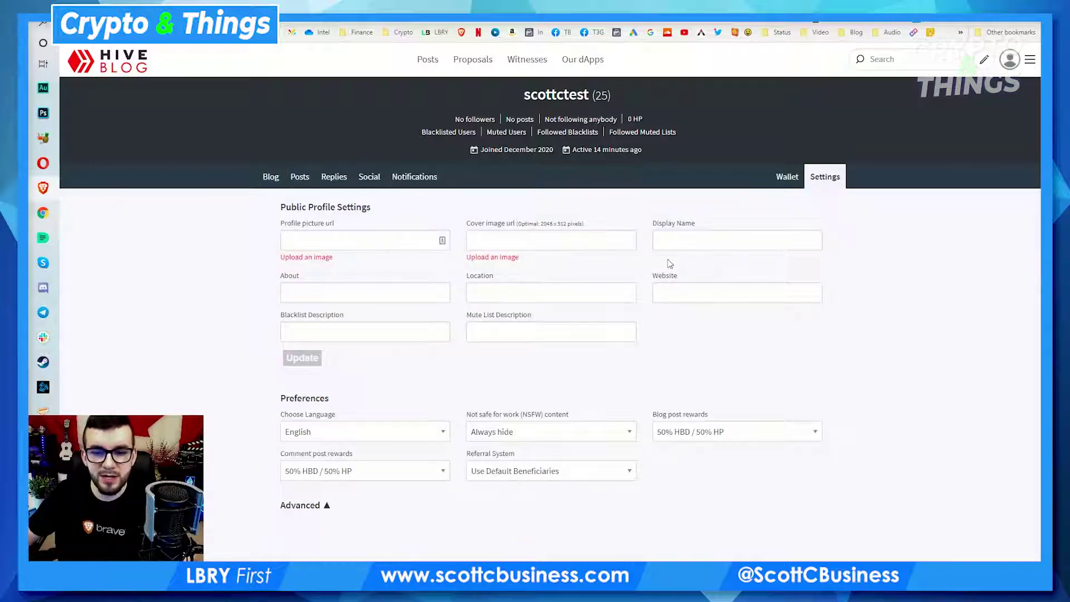
pyautogui.click(689, 239)
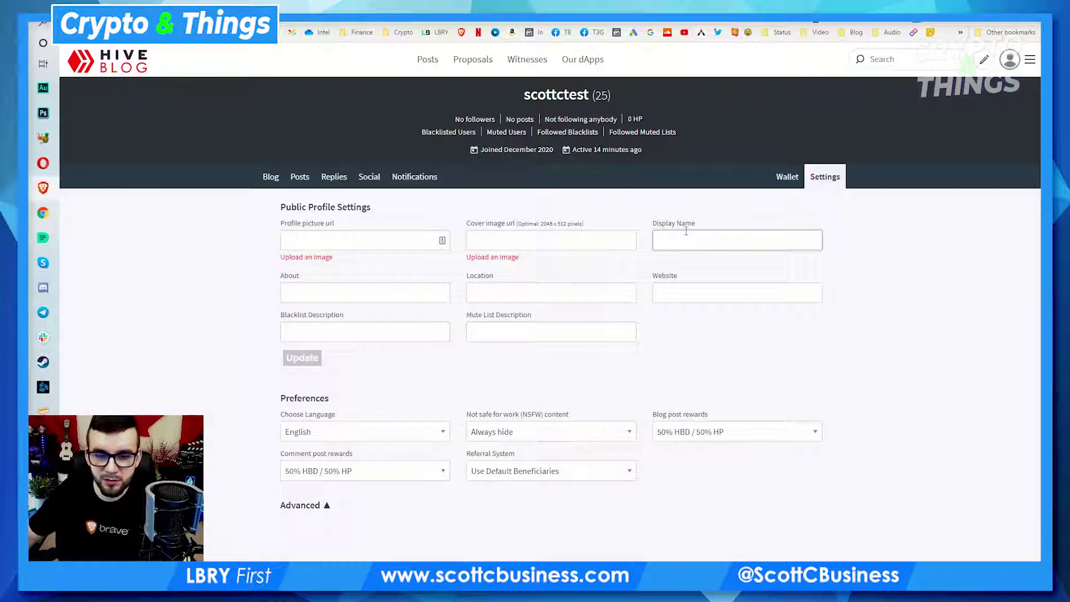
pyautogui.write('S')
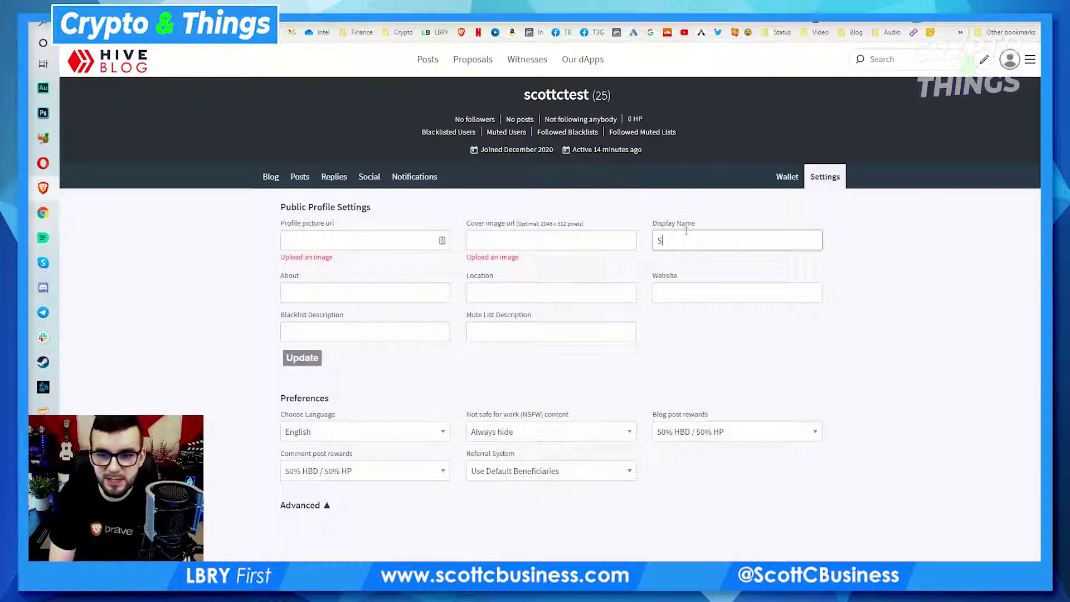
pyautogui.write('cott Cunningham')
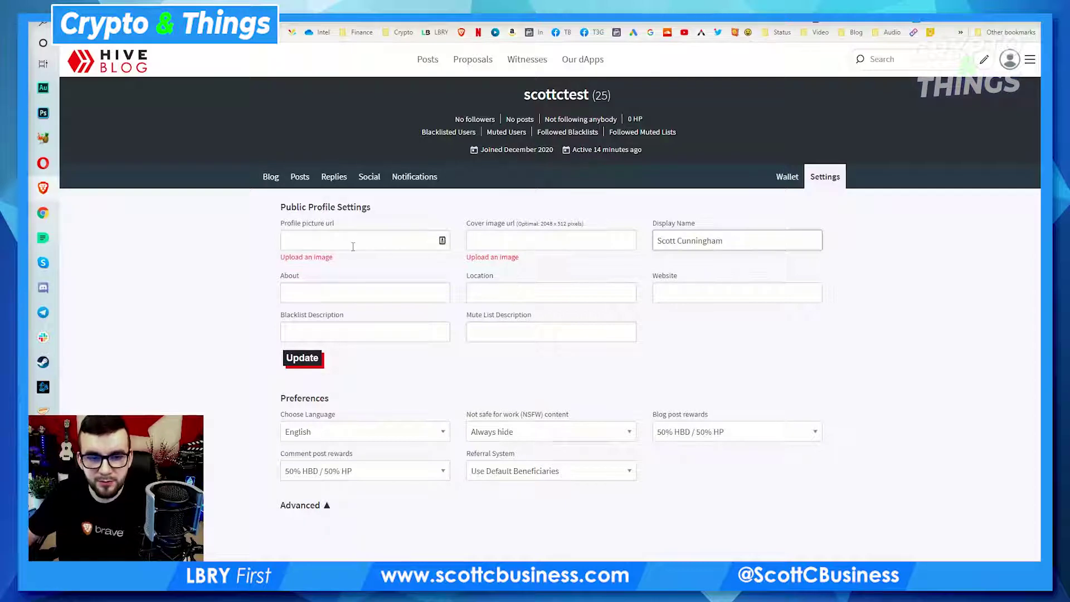
# - Upload the image from Pictures > Profile as profile picture, save the settings, and reload
pyautogui.click(327, 258)
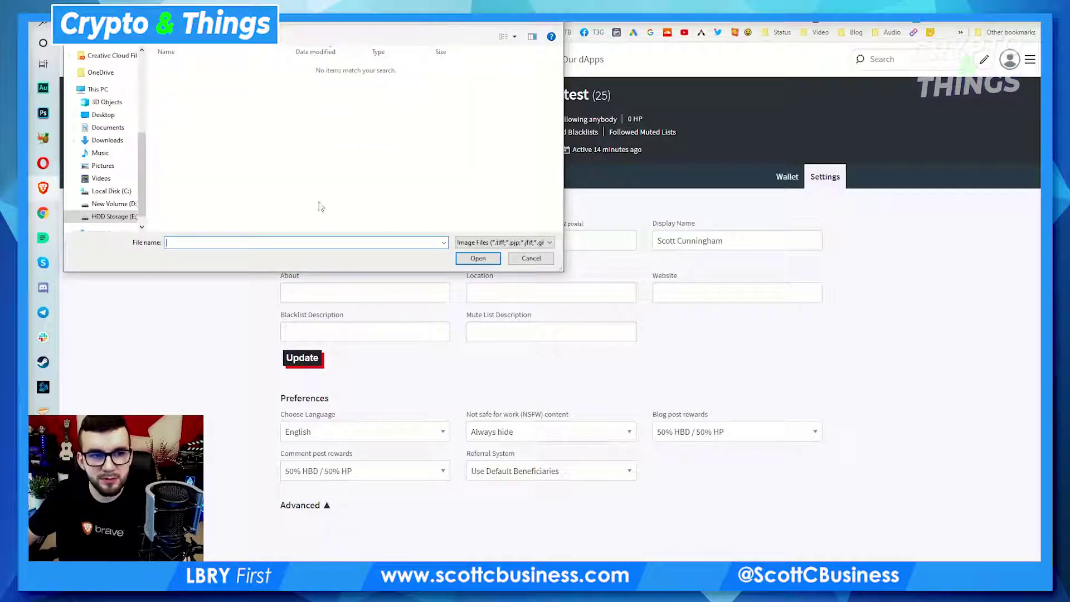
pyautogui.scroll(4, 111, 139)
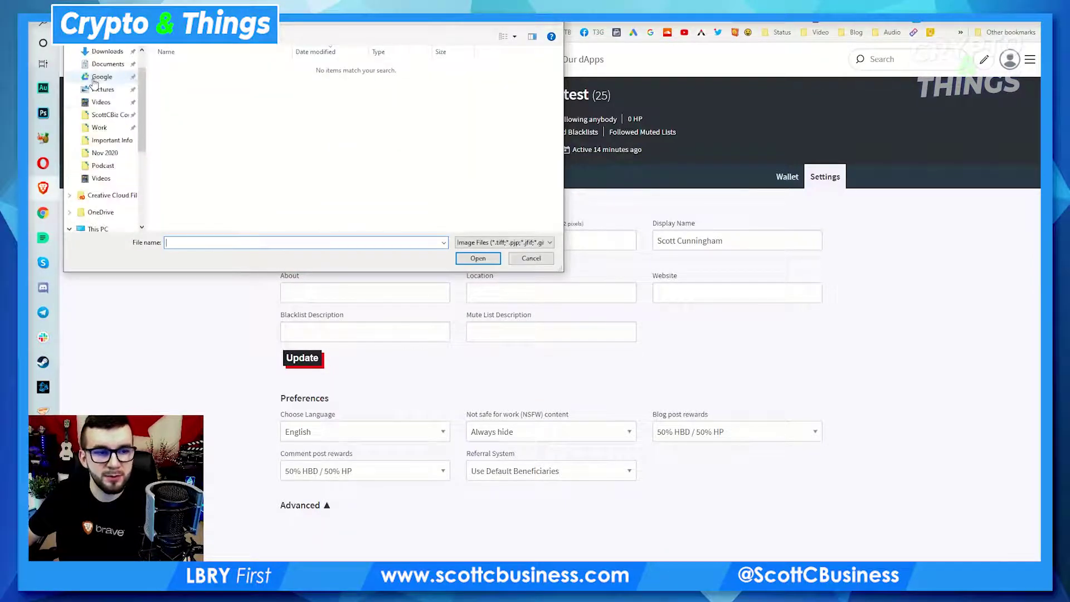
pyautogui.click(97, 91)
pyautogui.doubleClick(443, 85)
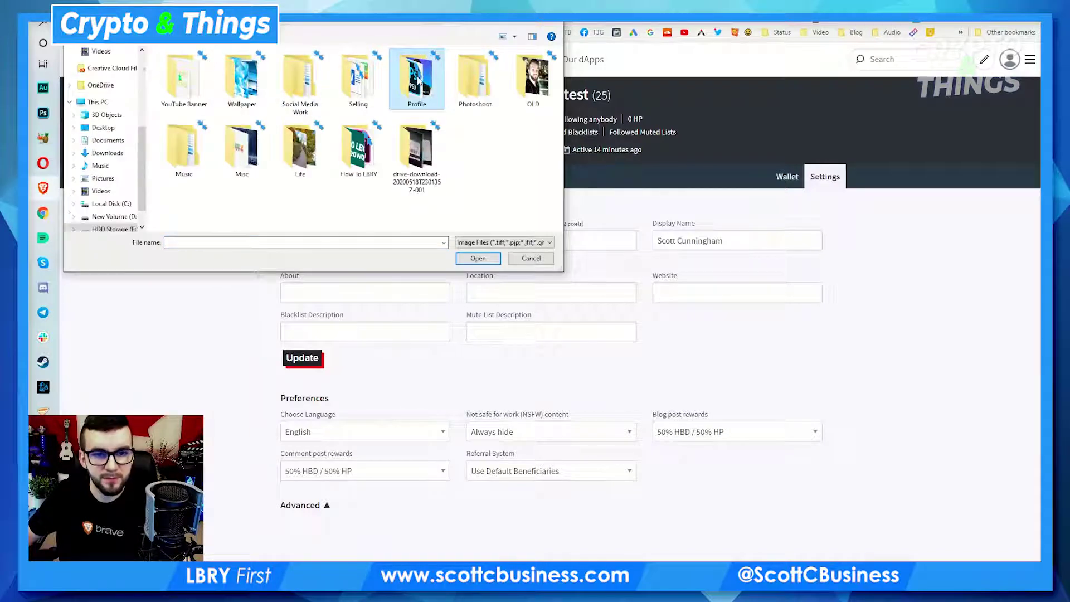
pyautogui.doubleClick(346, 61)
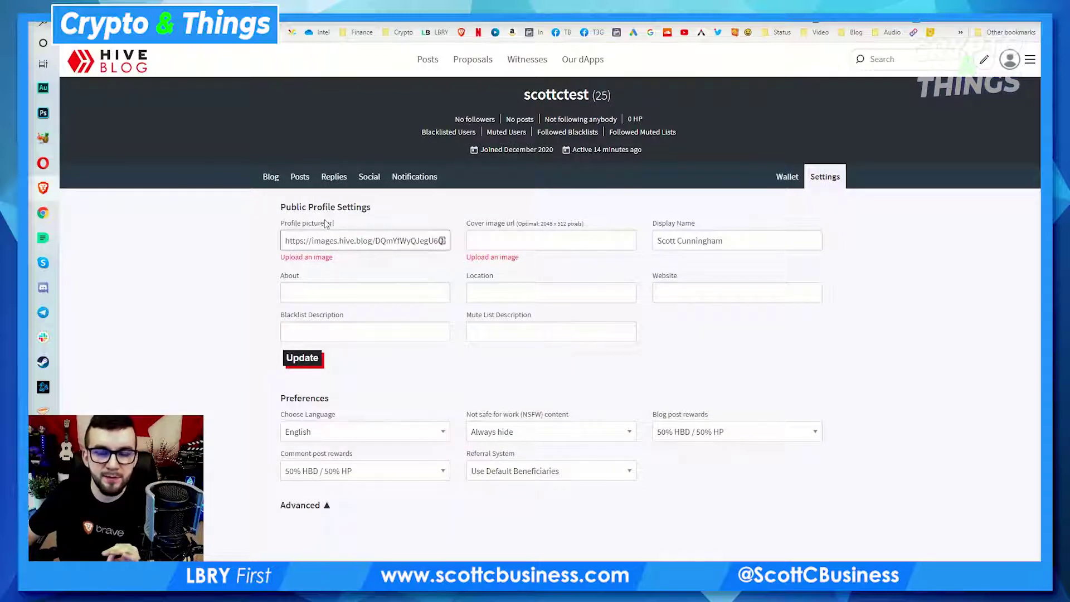
pyautogui.click(304, 359)
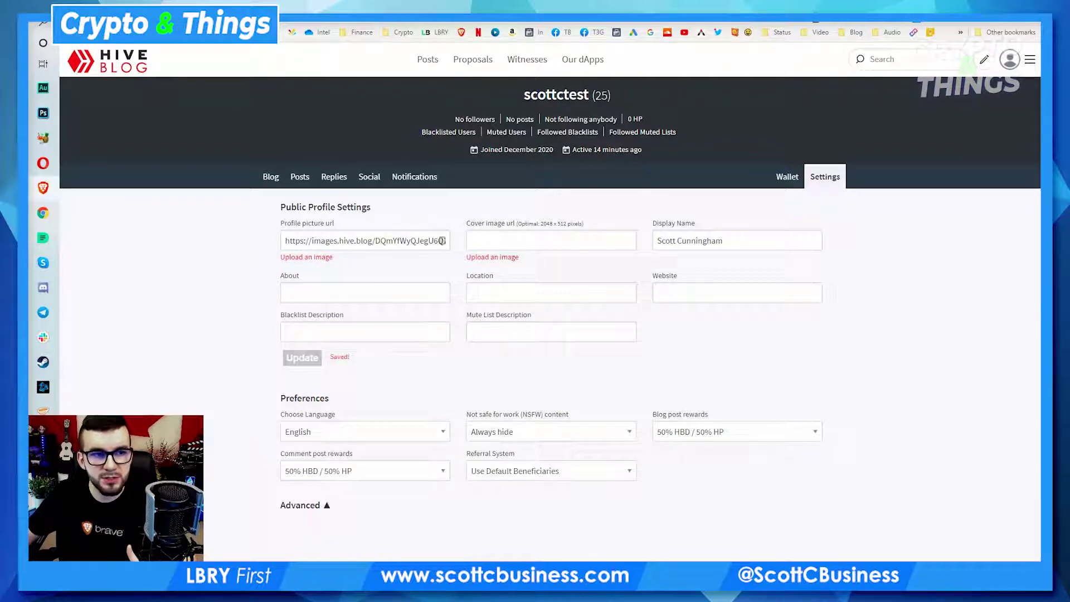
pyautogui.press('F5')
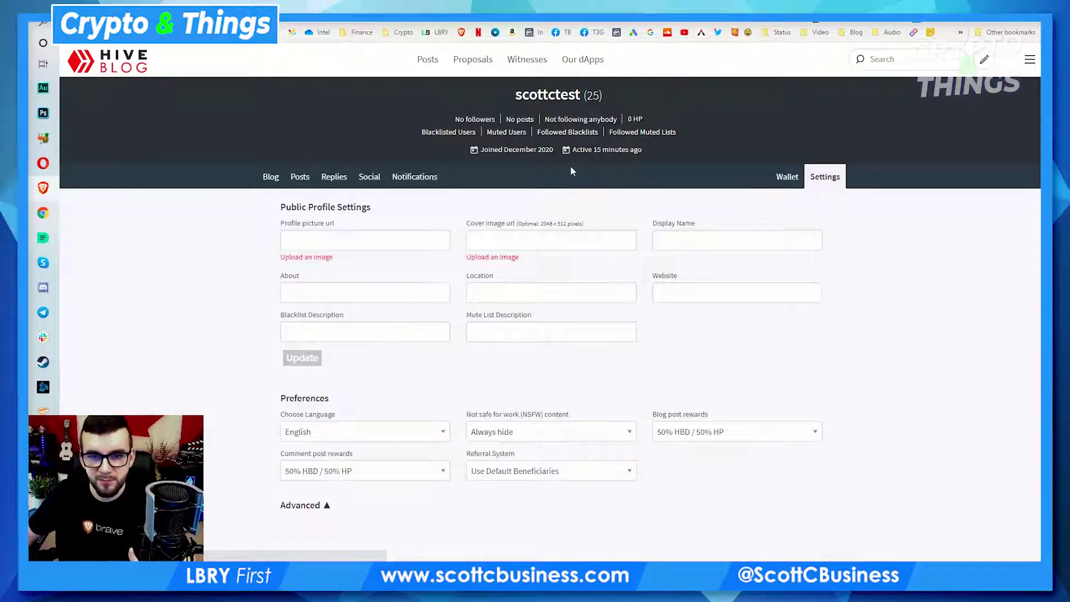
# - Check the blog page shows the new picture and name, then switch to the PeakD tab and reload it
pyautogui.click(272, 176)
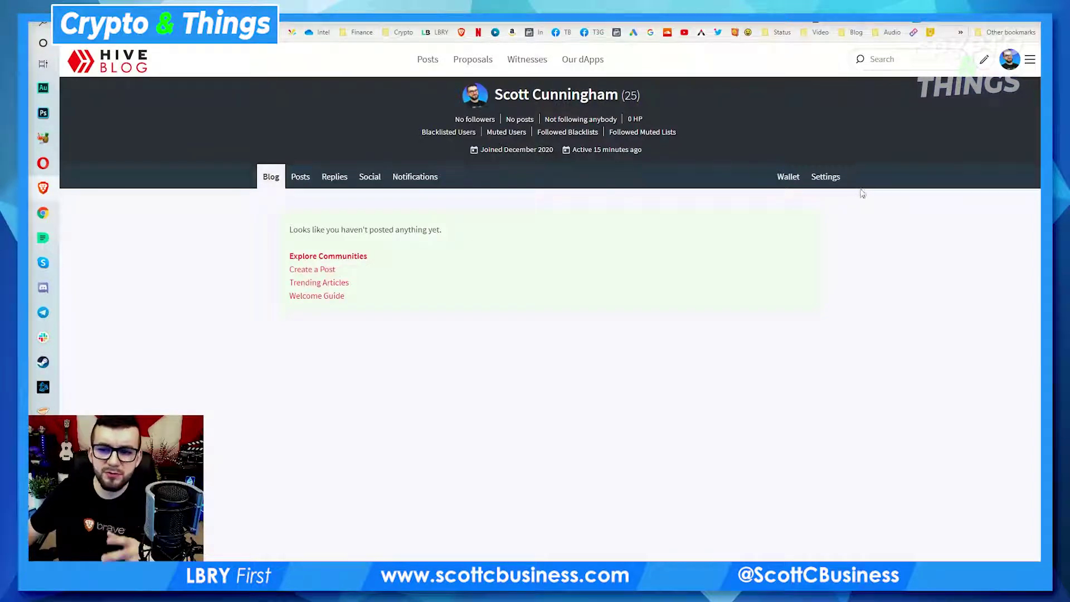
pyautogui.click(823, 179)
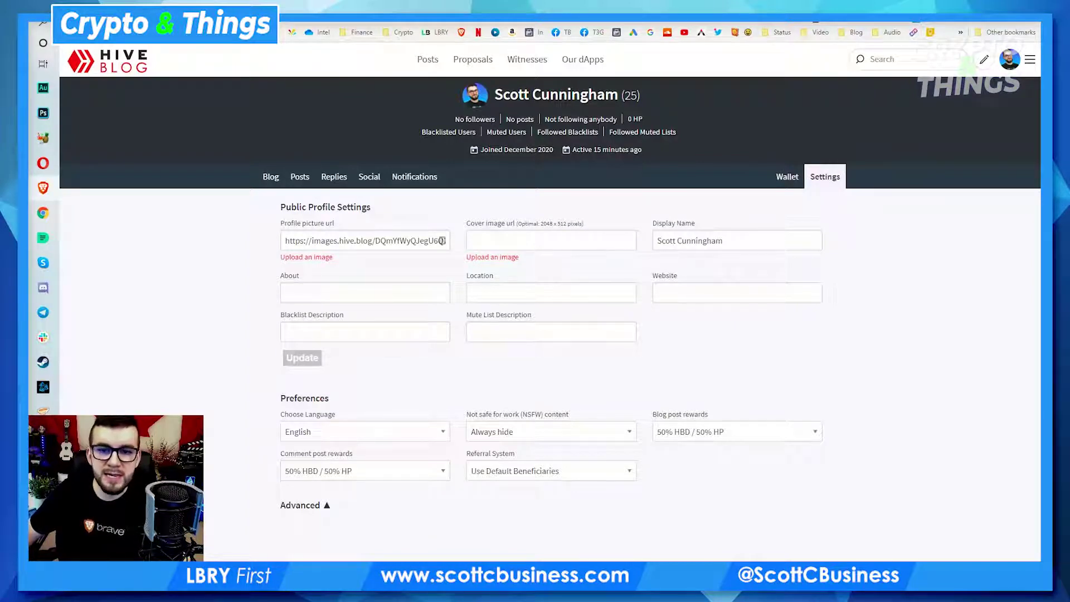
pyautogui.hotkey('ctrl', 'Tab')
pyautogui.click(698, 251)
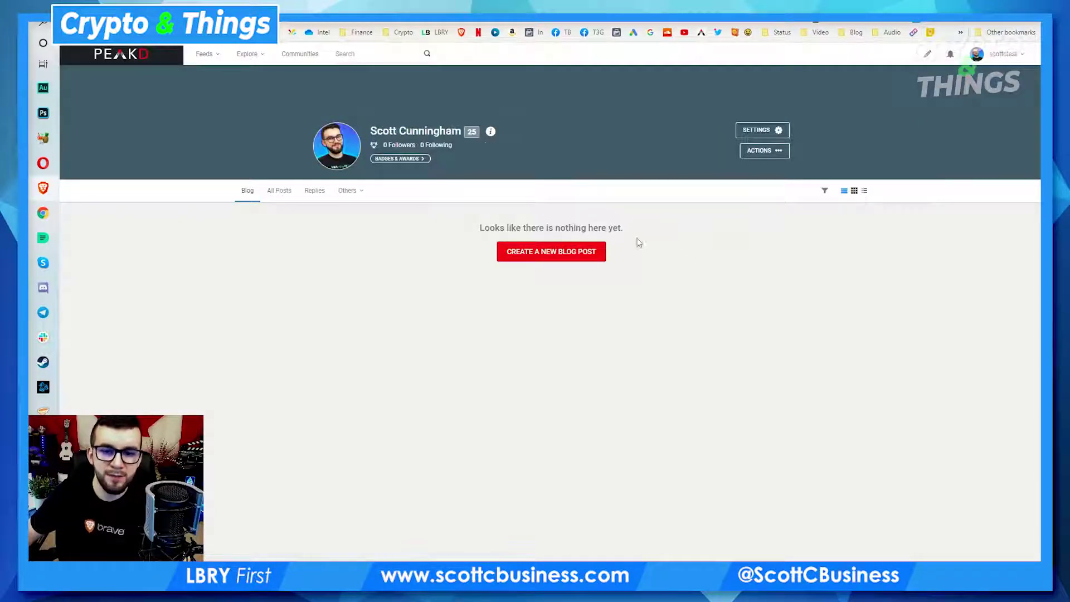
# - Log out of the test account on PeakD and sign back in through Hivesigner
pyautogui.click(278, 192)
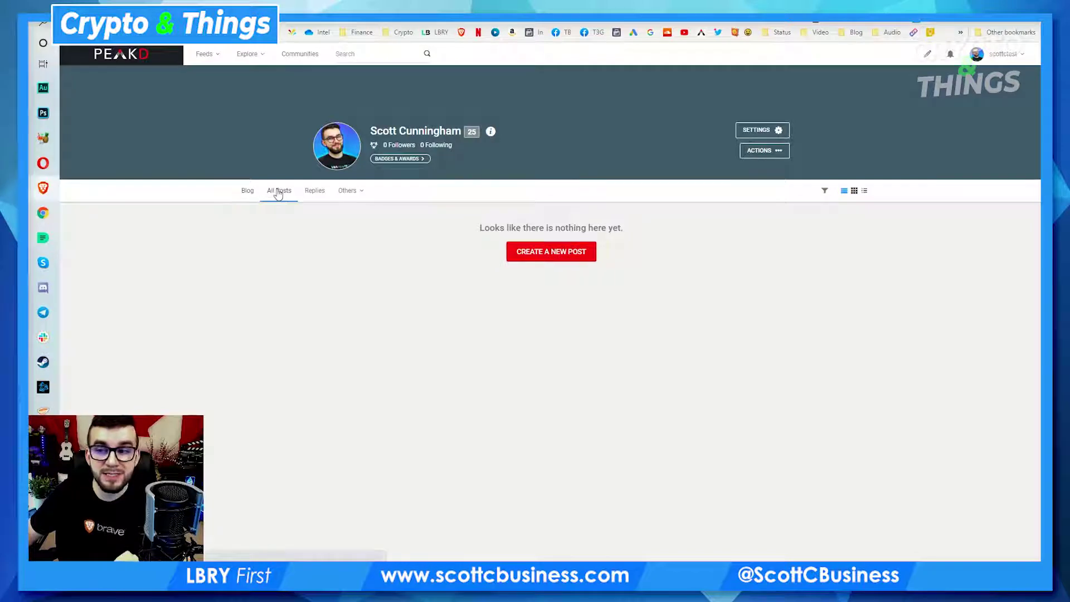
pyautogui.click(1003, 54)
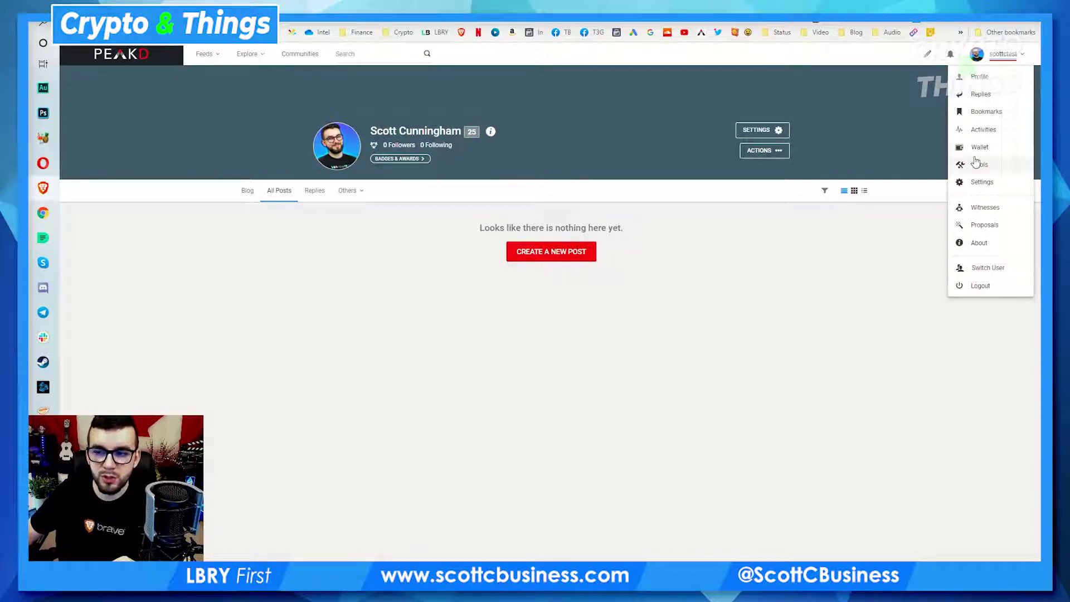
pyautogui.click(979, 287)
pyautogui.click(957, 51)
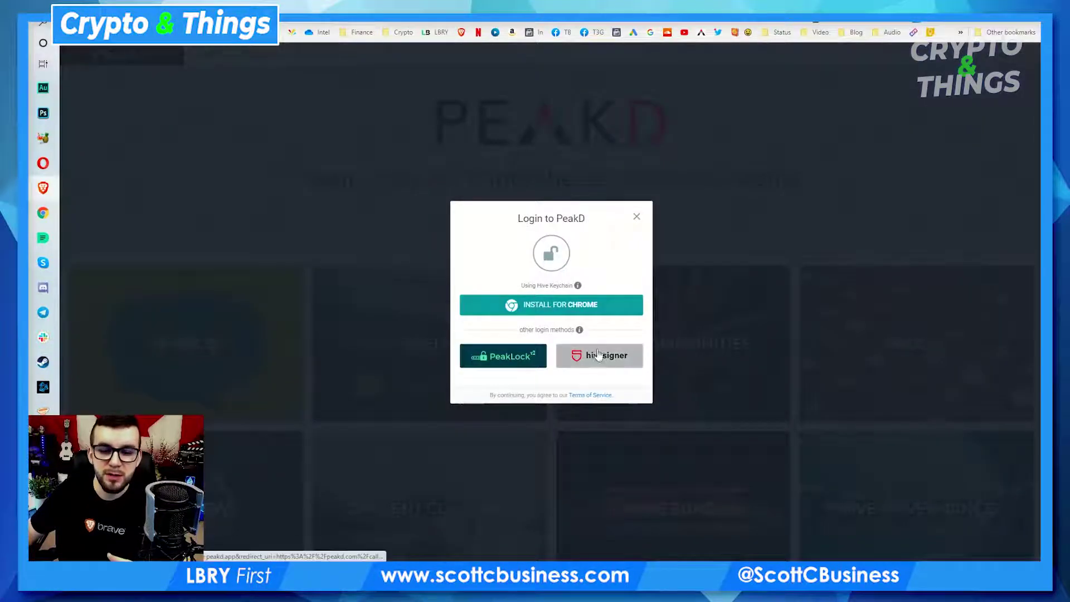
pyautogui.click(597, 356)
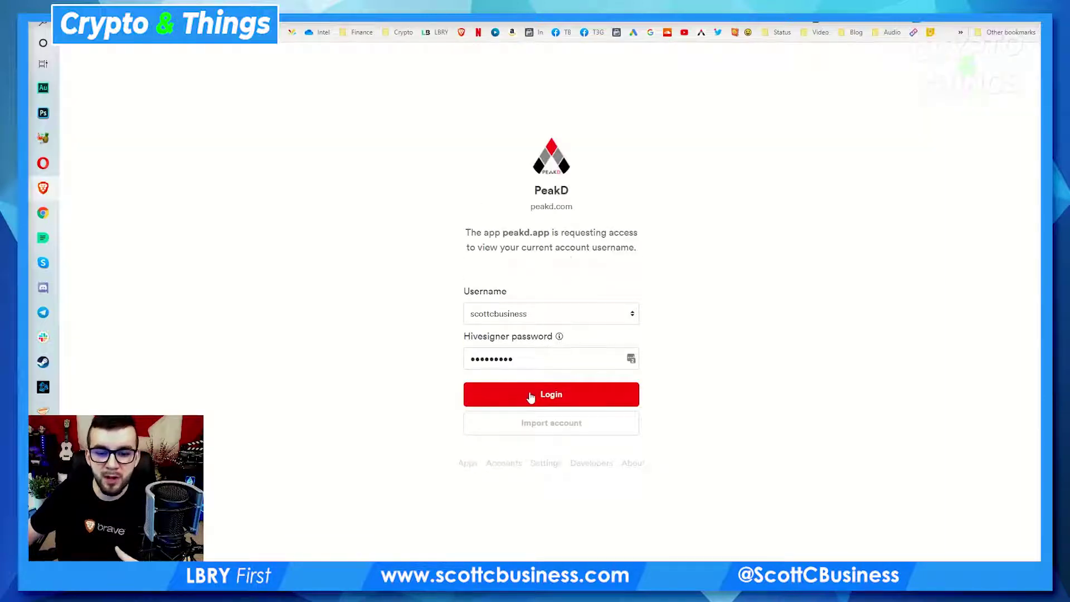
pyautogui.click(532, 393)
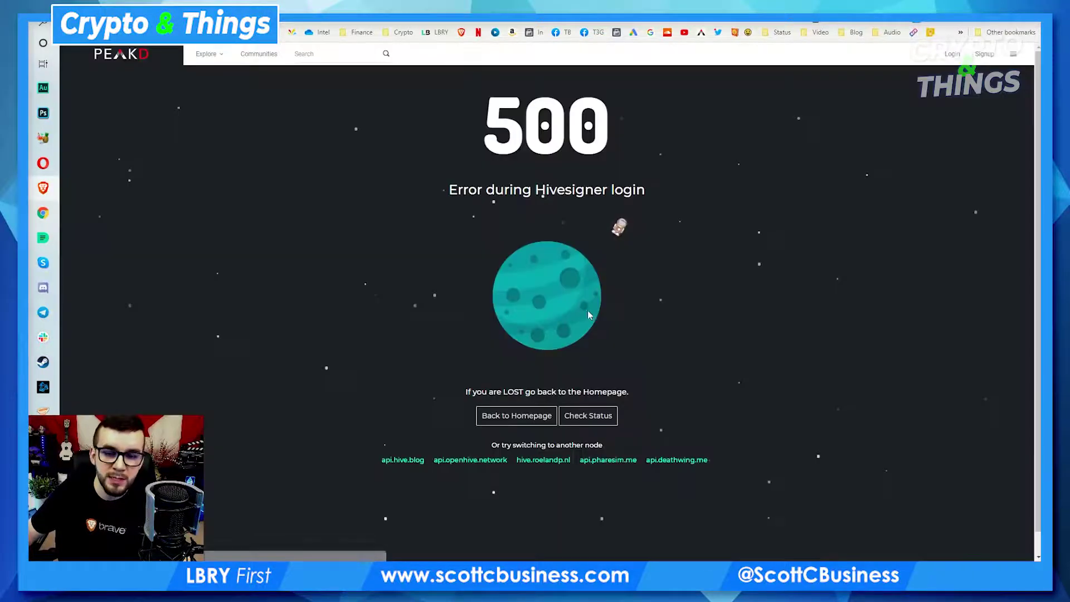
pyautogui.click(701, 33)
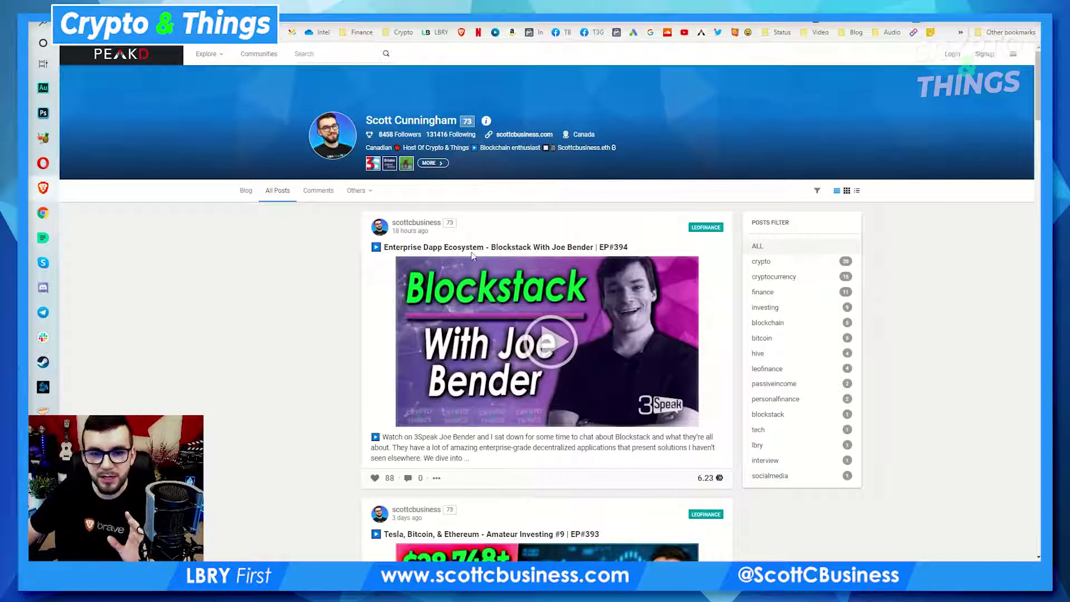
# - Log in again via Hivesigner, choosing the main account from the saved usernames
pyautogui.click(954, 55)
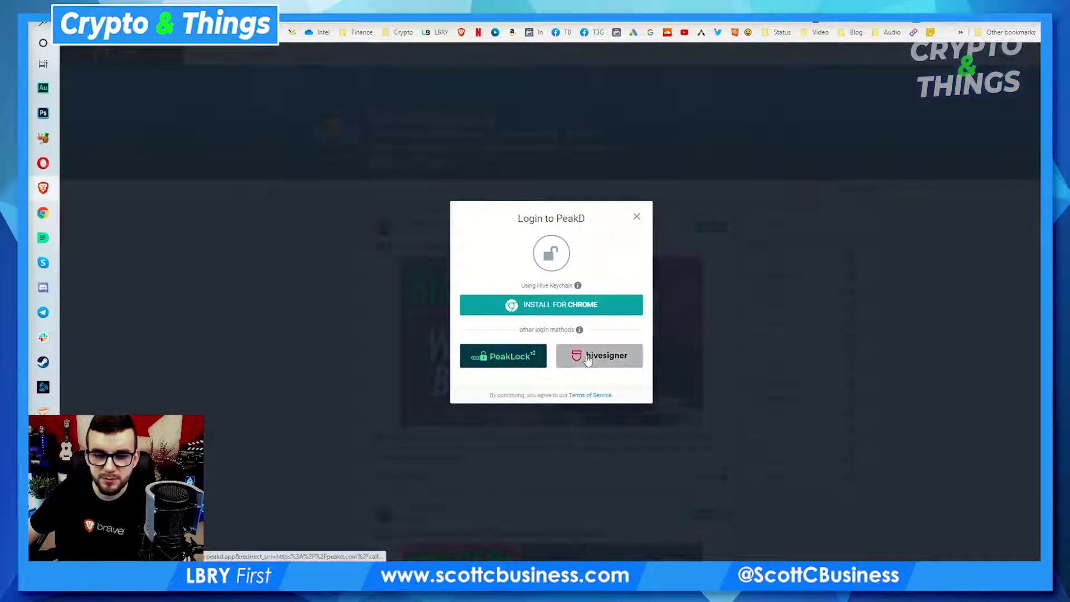
pyautogui.click(587, 357)
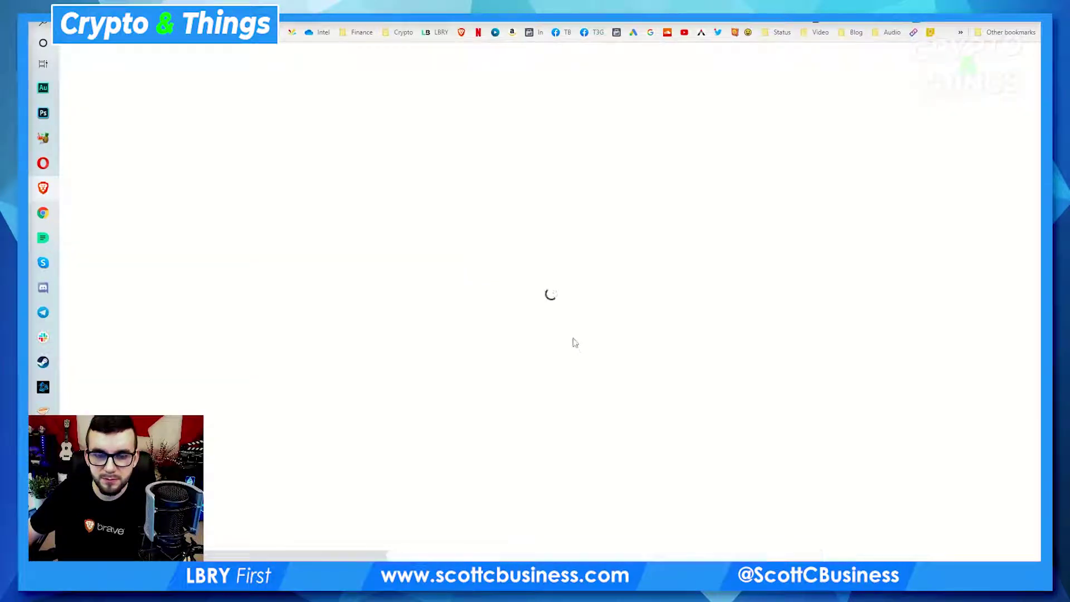
pyautogui.click(538, 314)
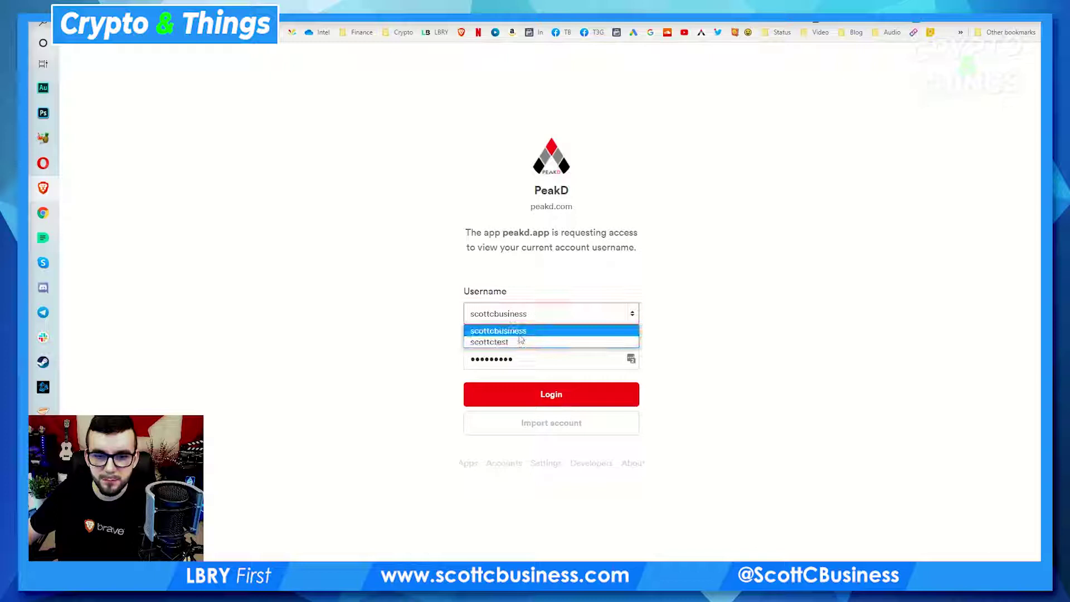
pyautogui.click(522, 332)
pyautogui.click(525, 399)
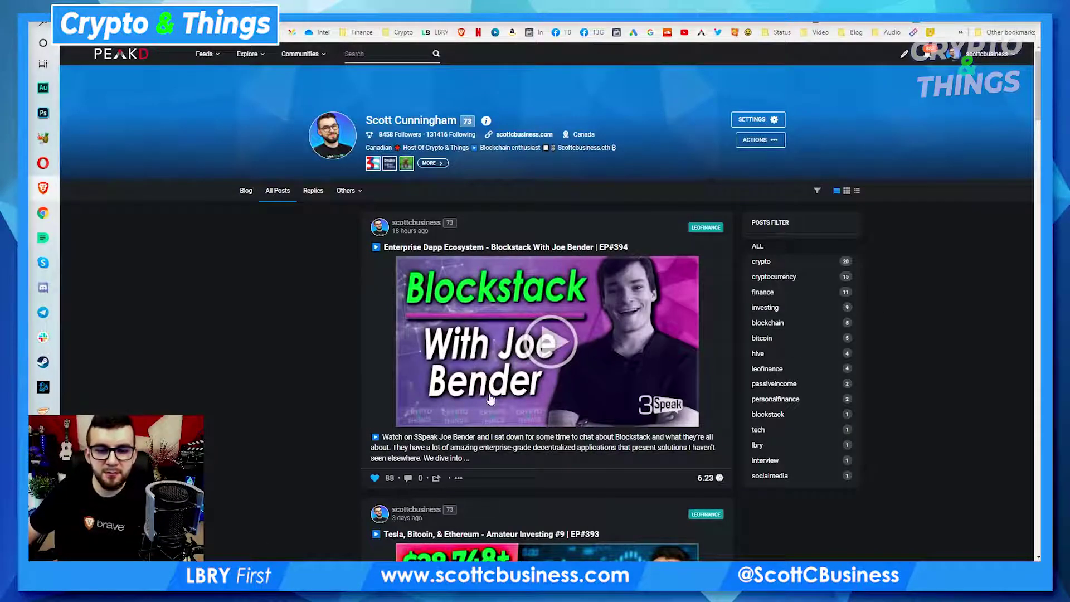
# - Open the EP#394 Blockstack With Joe Bender post and follow its 'Watch on 3Speak' link
pyautogui.scroll(-2, 493, 345)
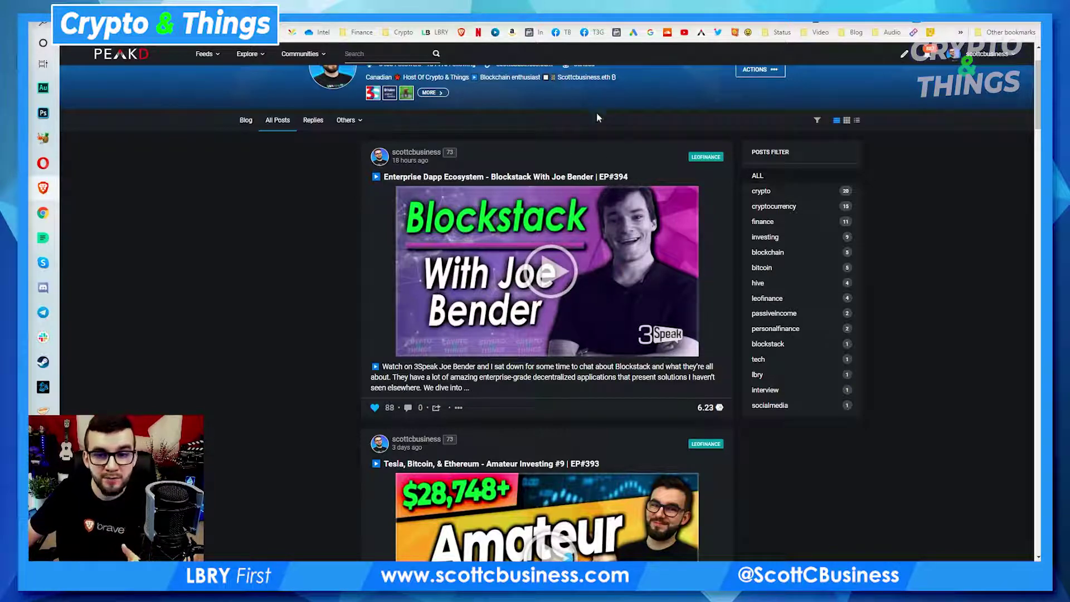
pyautogui.click(547, 177)
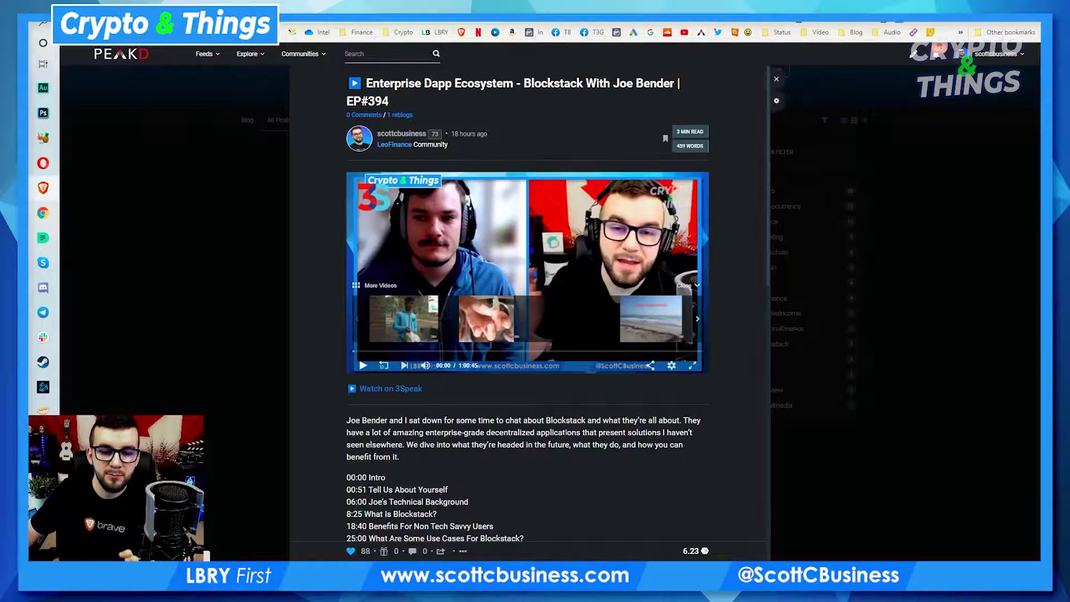
pyautogui.scroll(-15, 526, 301)
pyautogui.scroll(15, 491, 277)
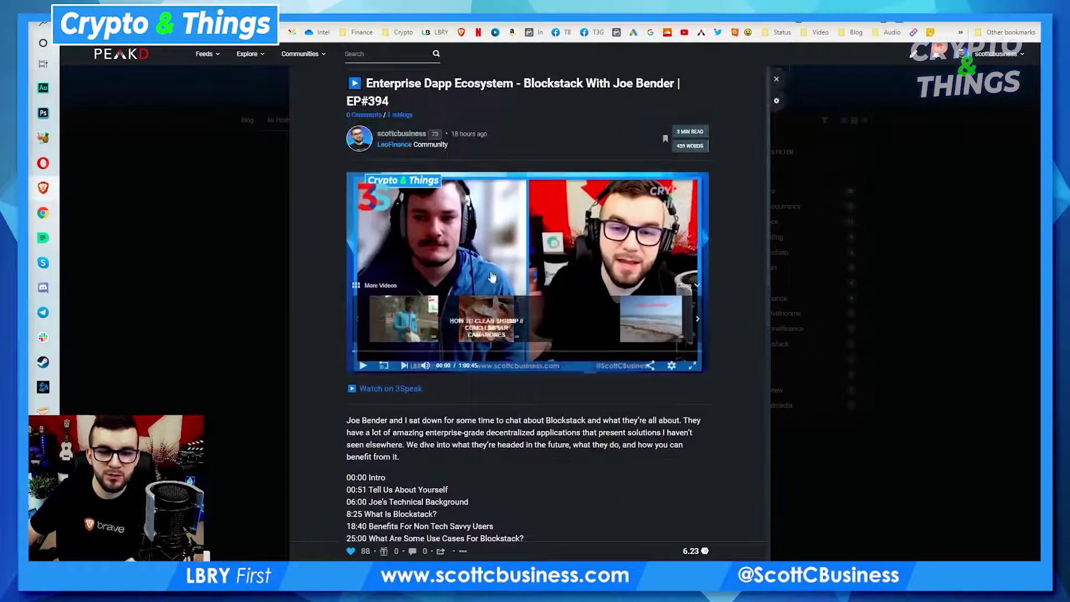
pyautogui.click(379, 390)
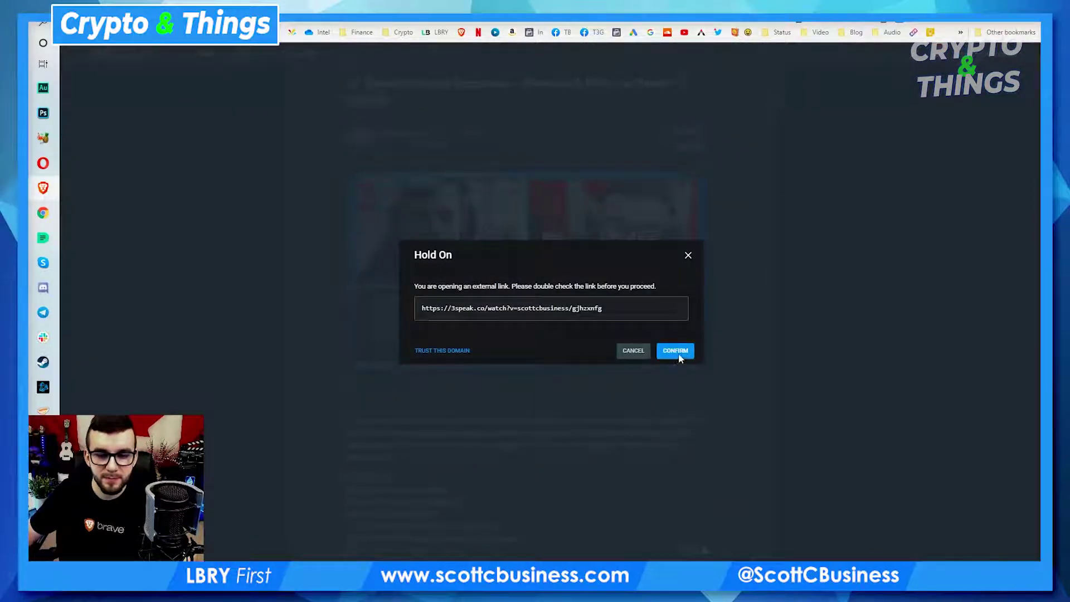
# - Confirm the external 3Speak link, then play and pause the Blockstack episode
pyautogui.click(677, 353)
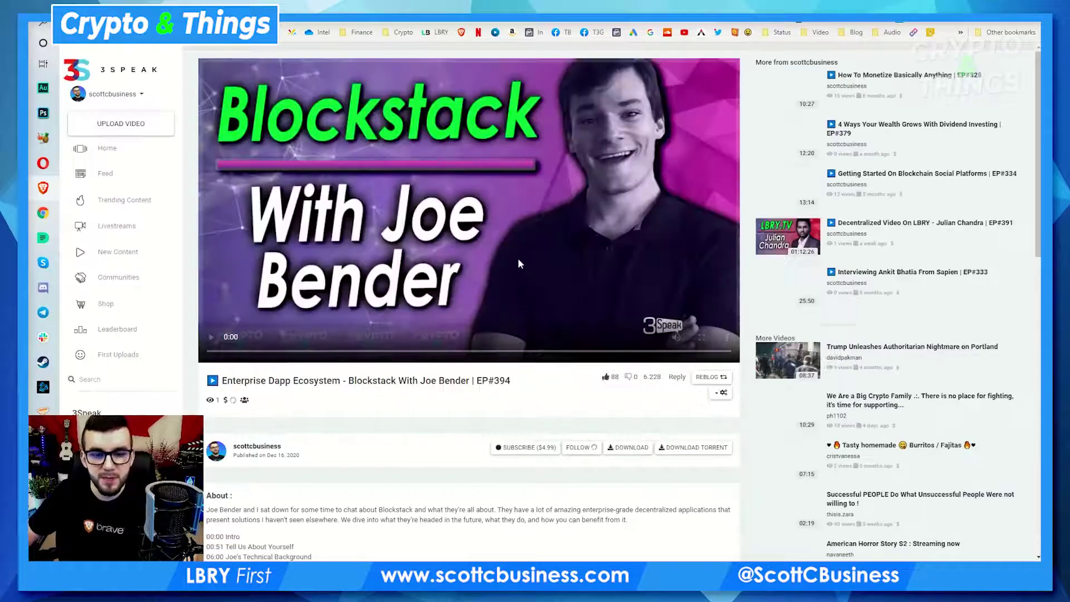
pyautogui.click(517, 260)
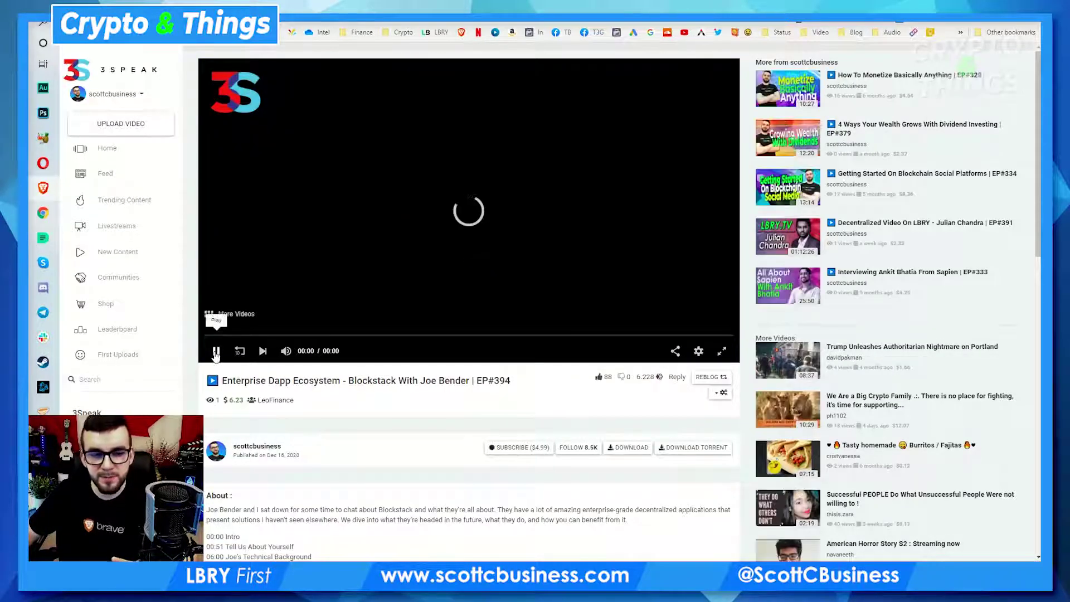
pyautogui.click(214, 315)
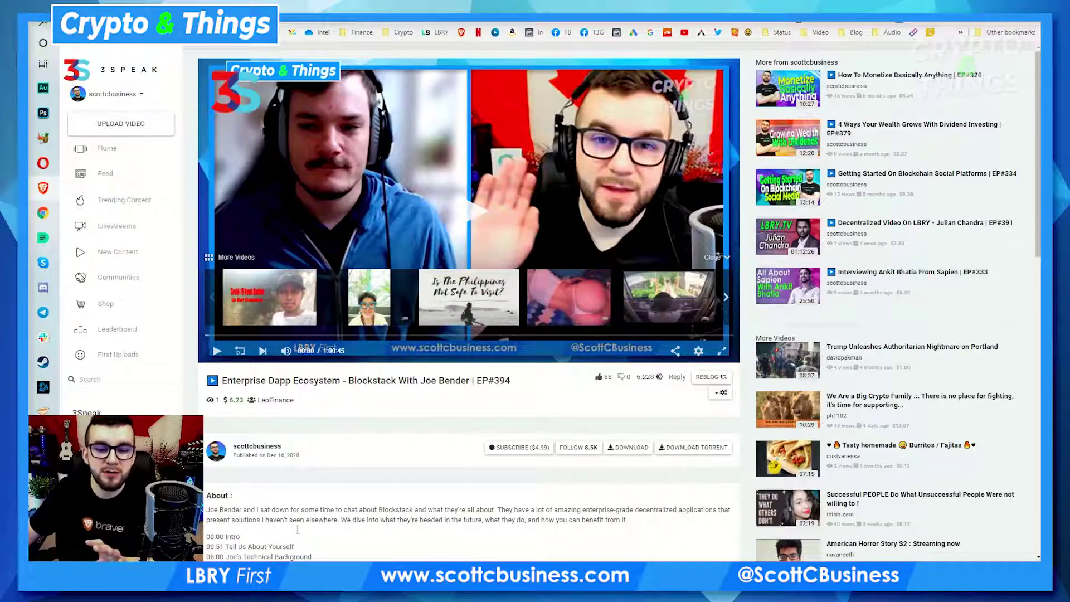
# - Close the More Videos shelf and scroll through the episode's description and timestamps
pyautogui.scroll(-1, 544, 395)
pyautogui.scroll(-1, 545, 395)
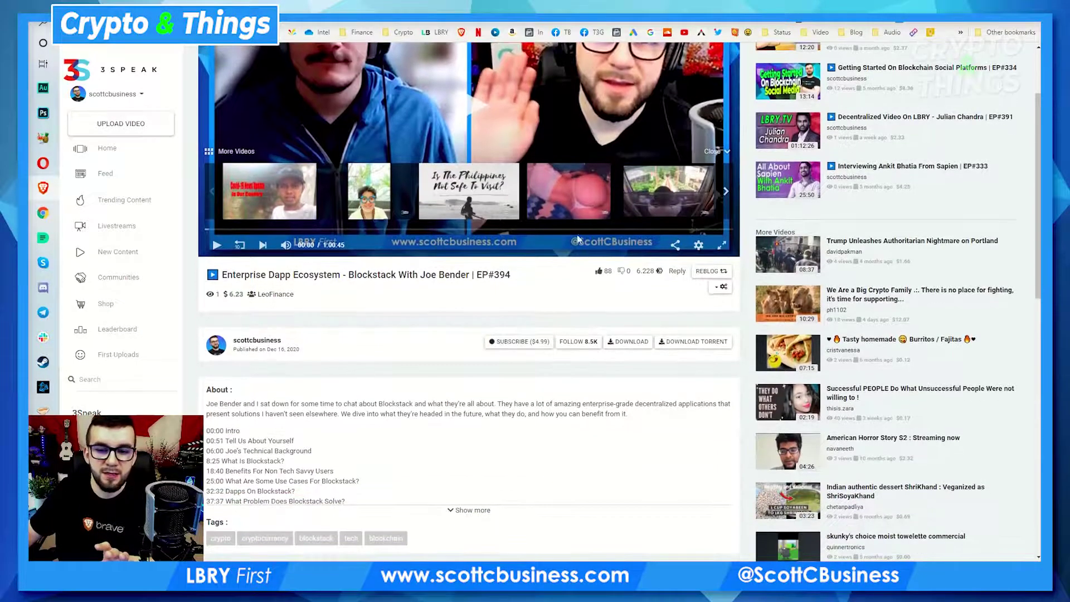
pyautogui.click(714, 150)
pyautogui.scroll(2, 580, 403)
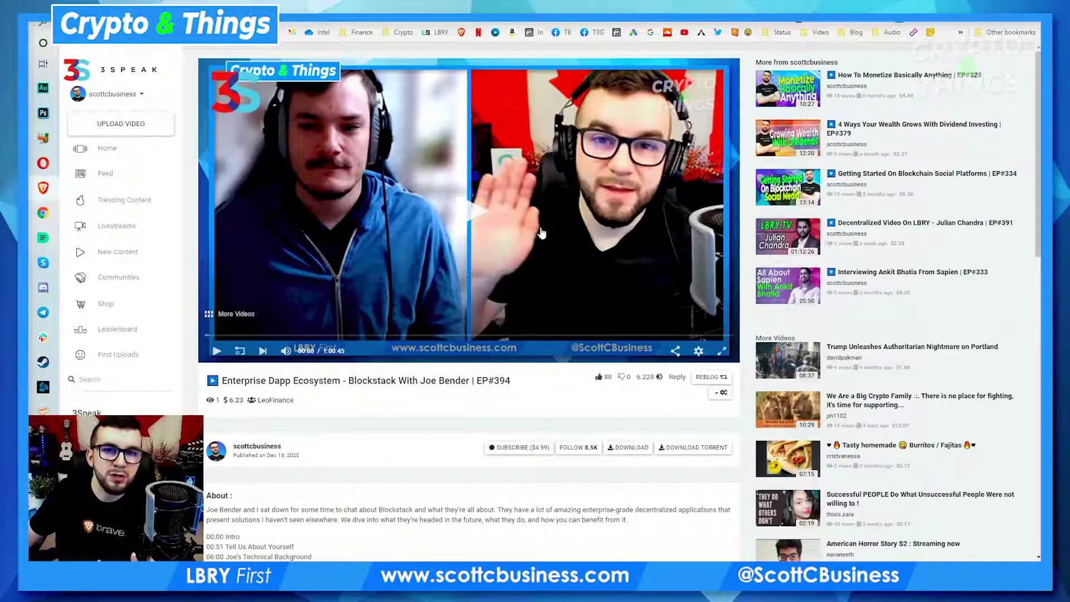
pyautogui.scroll(-1, 382, 420)
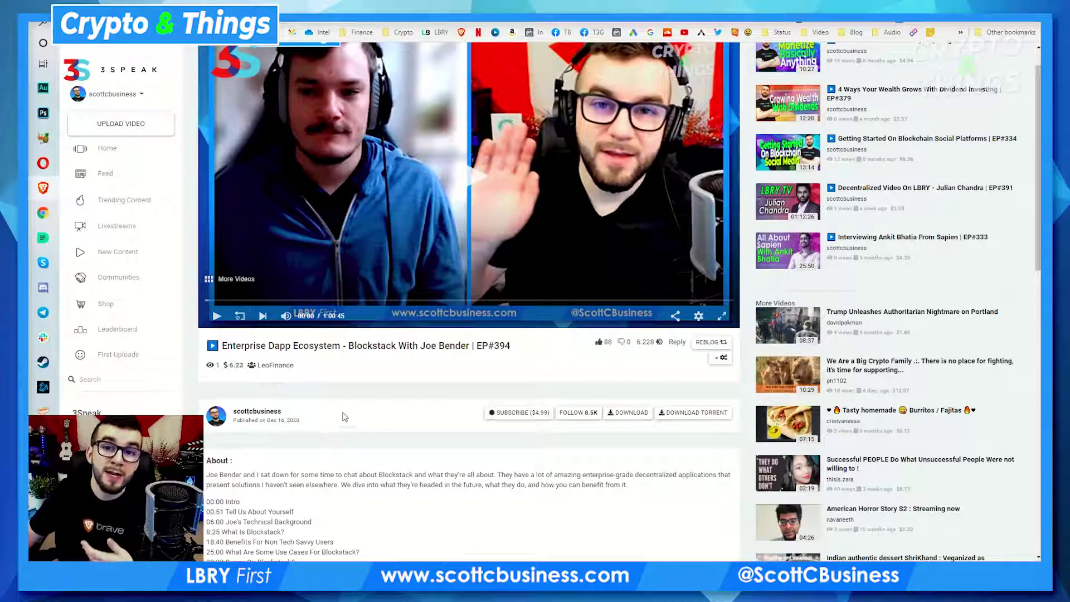
# - Follow the LeoFinance community link, then enter leofinance.io in the address bar after the 502 error
pyautogui.click(269, 367)
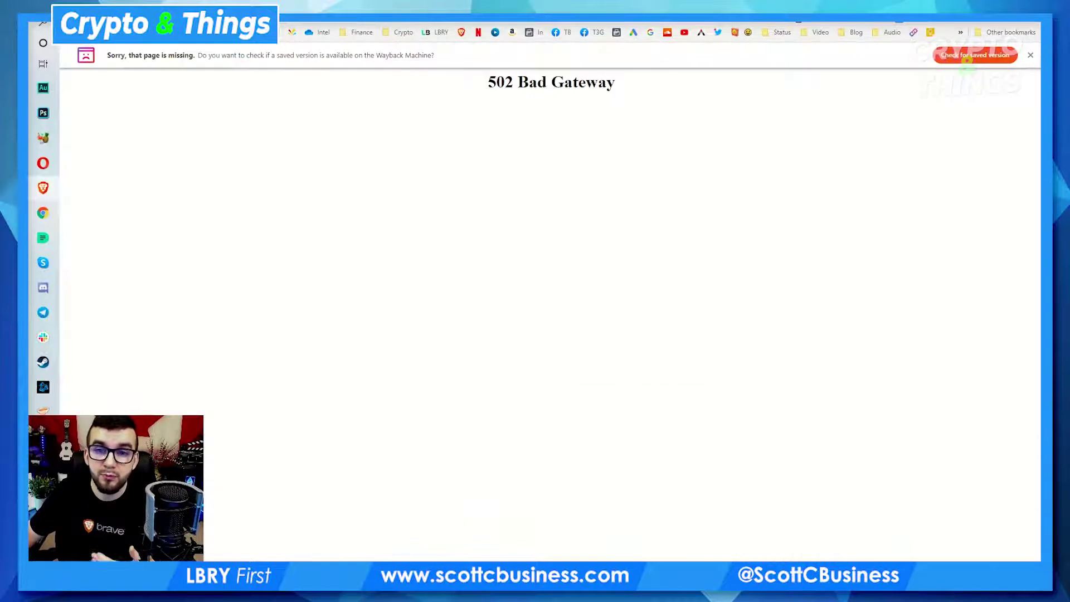
pyautogui.hotkey('ctrl', 'l')
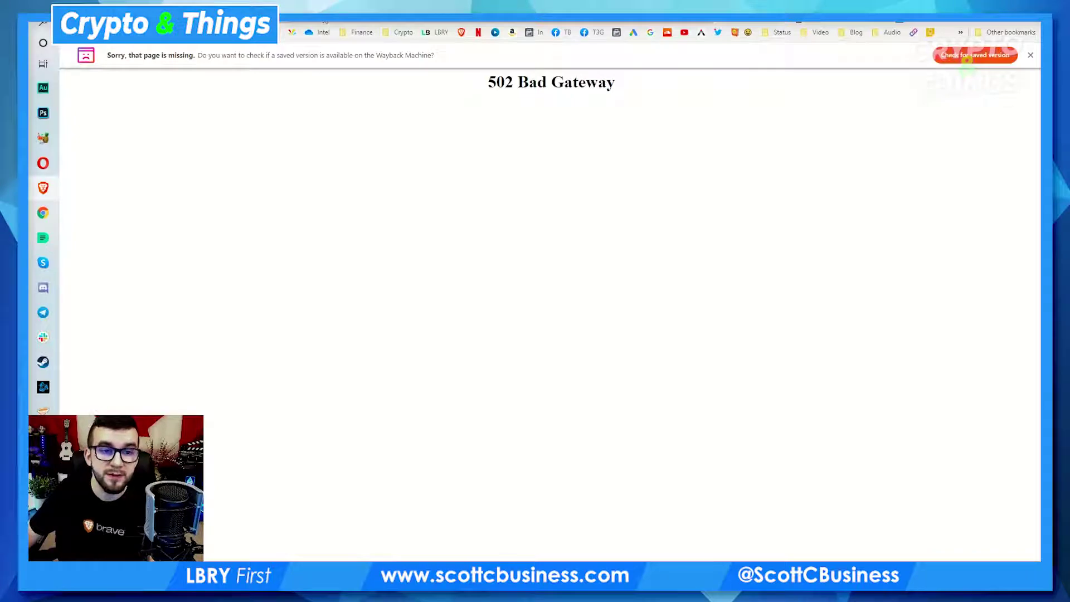
pyautogui.write('leofinance.io')
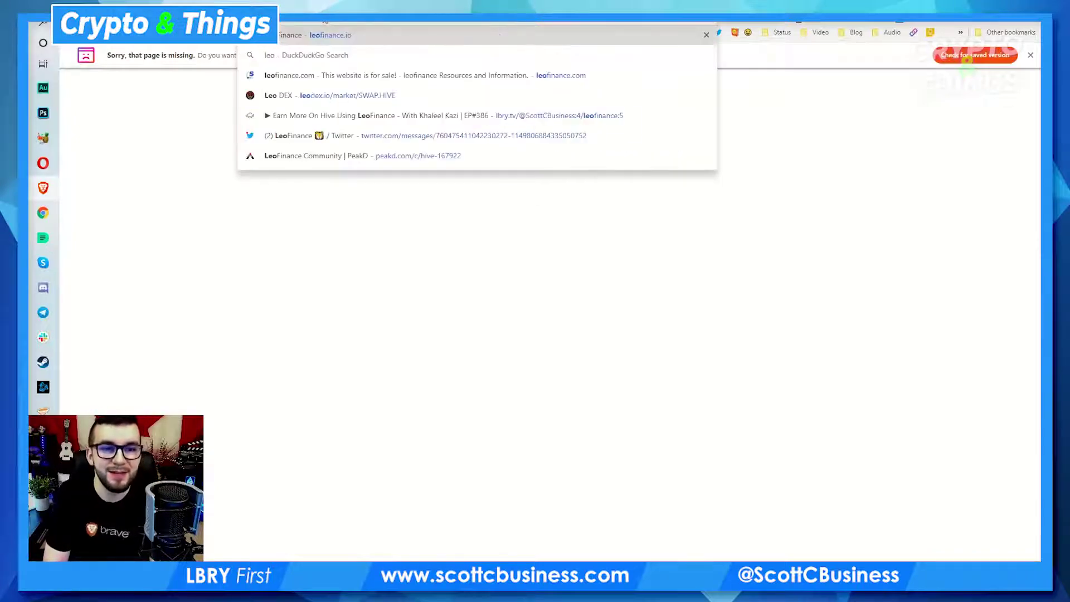
pyautogui.press('Return')
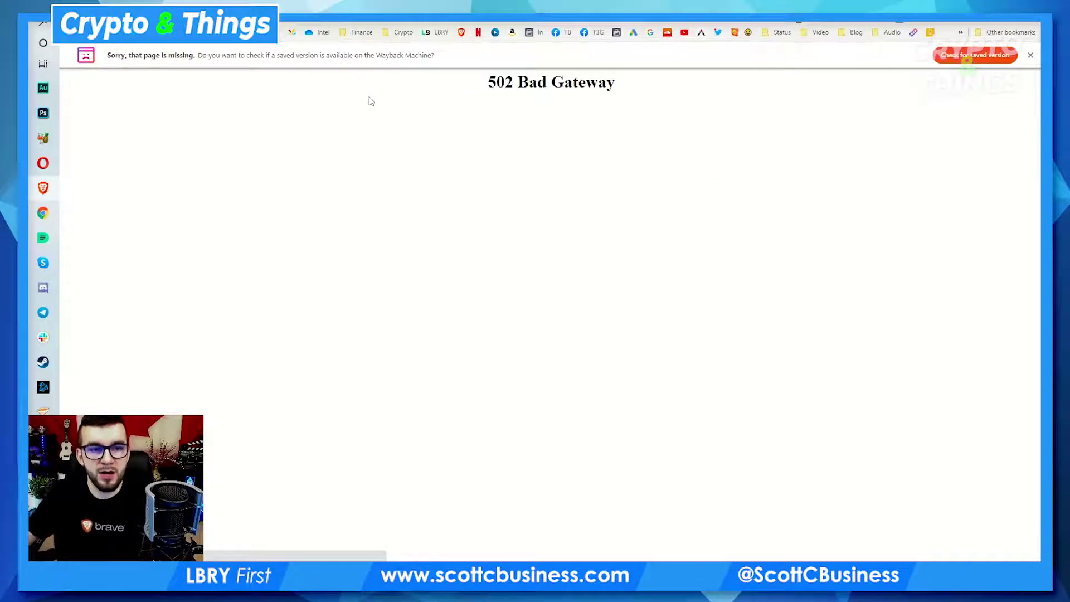
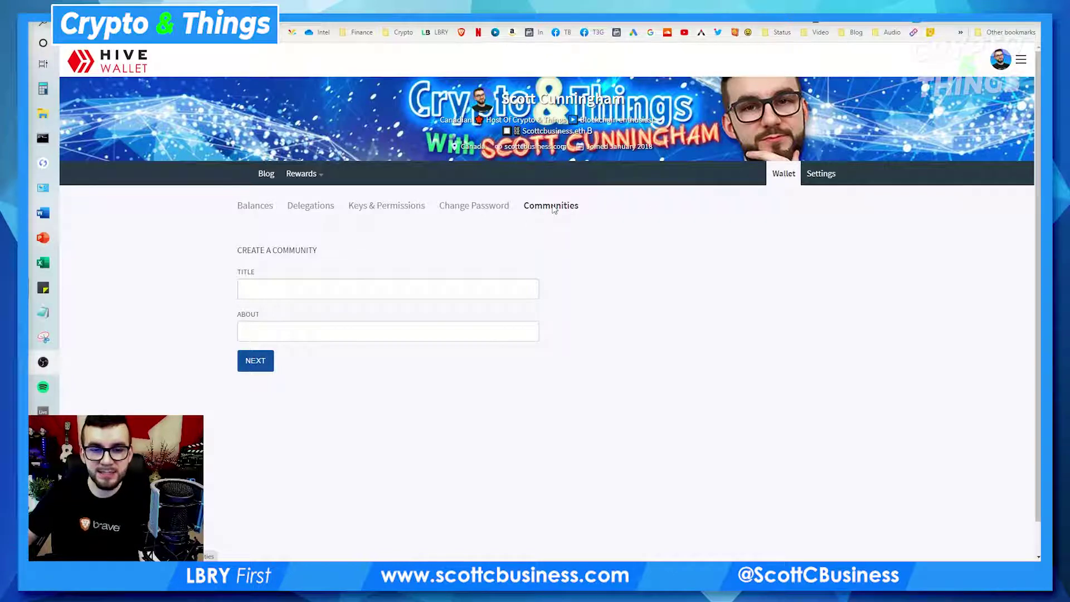
# - Enter 'test' as the community Title and About text, then generate the owner name and password
pyautogui.click(367, 291)
pyautogui.write('test')
pyautogui.click(291, 331)
pyautogui.write('test')
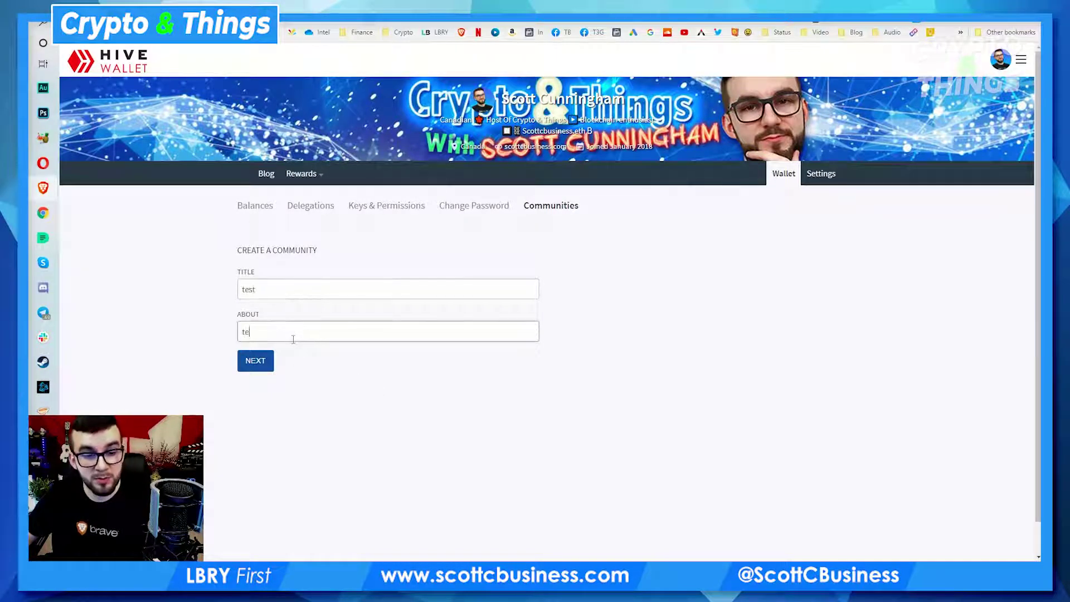
pyautogui.click(250, 363)
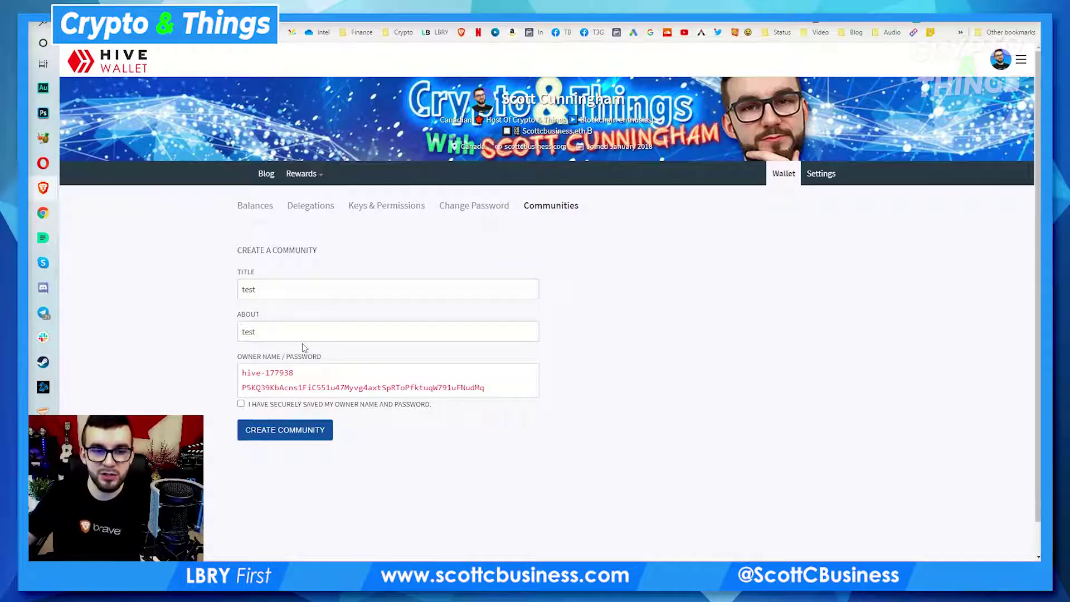
# - View Hive Wallet's outgoing delegations, then reload the PeakD wallet in the other tab
pyautogui.click(306, 213)
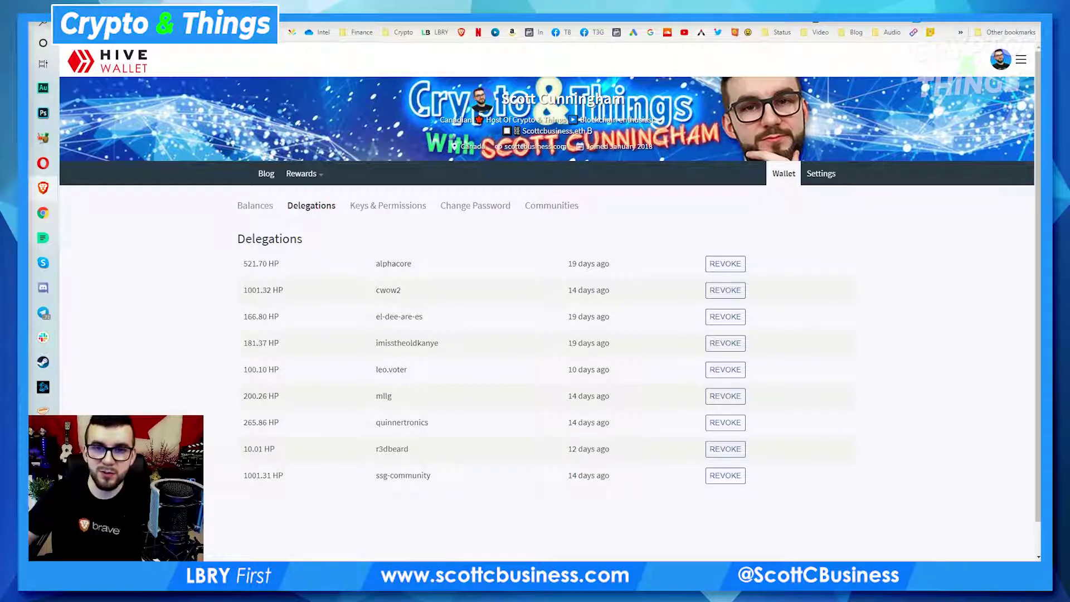
pyautogui.hotkey('ctrl', 'Tab')
pyautogui.click(734, 233)
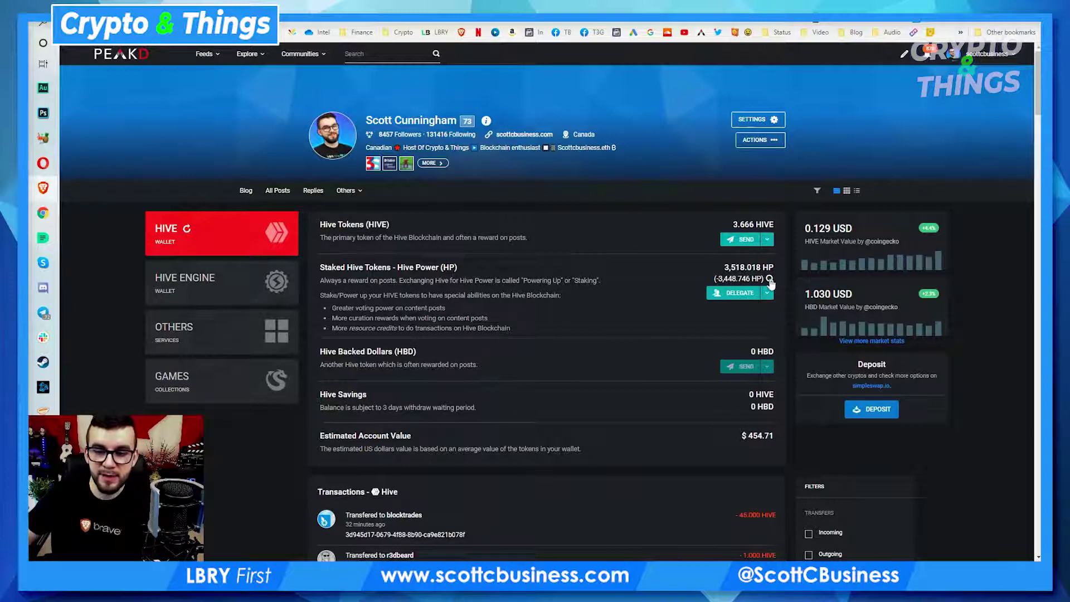
# - Dismiss the Delegate HP form unchanged and list PeakD's delegations, 3,449 HP across nine accounts
pyautogui.click(733, 293)
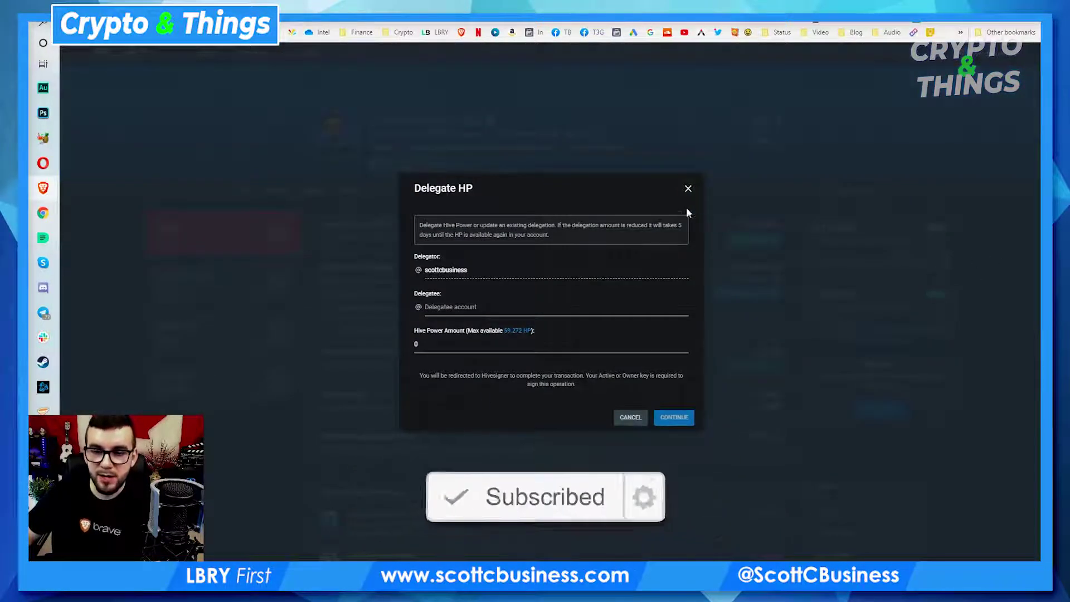
pyautogui.click(688, 188)
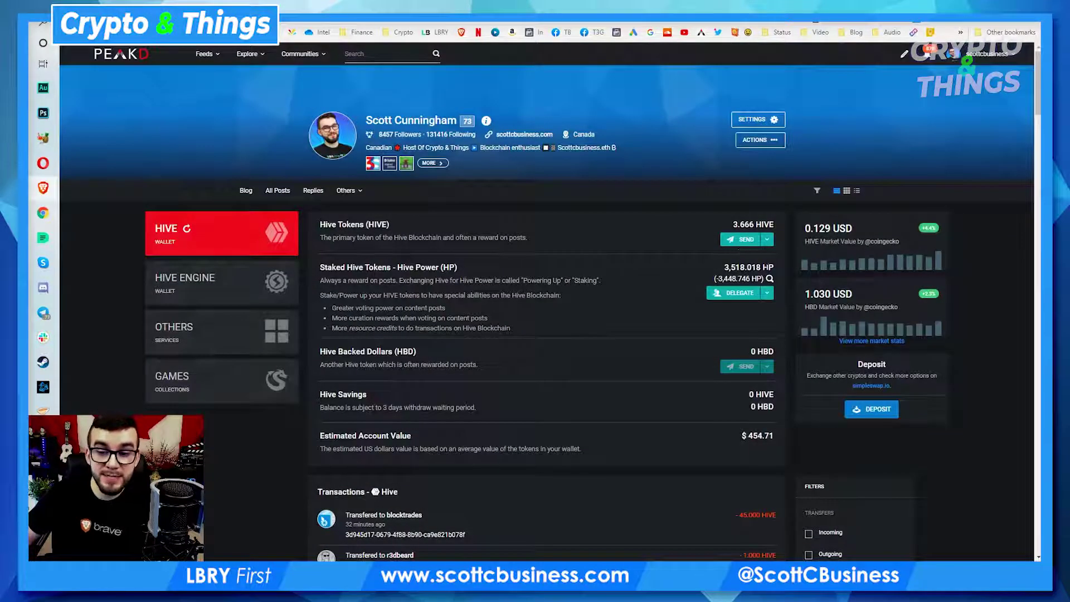
pyautogui.click(769, 280)
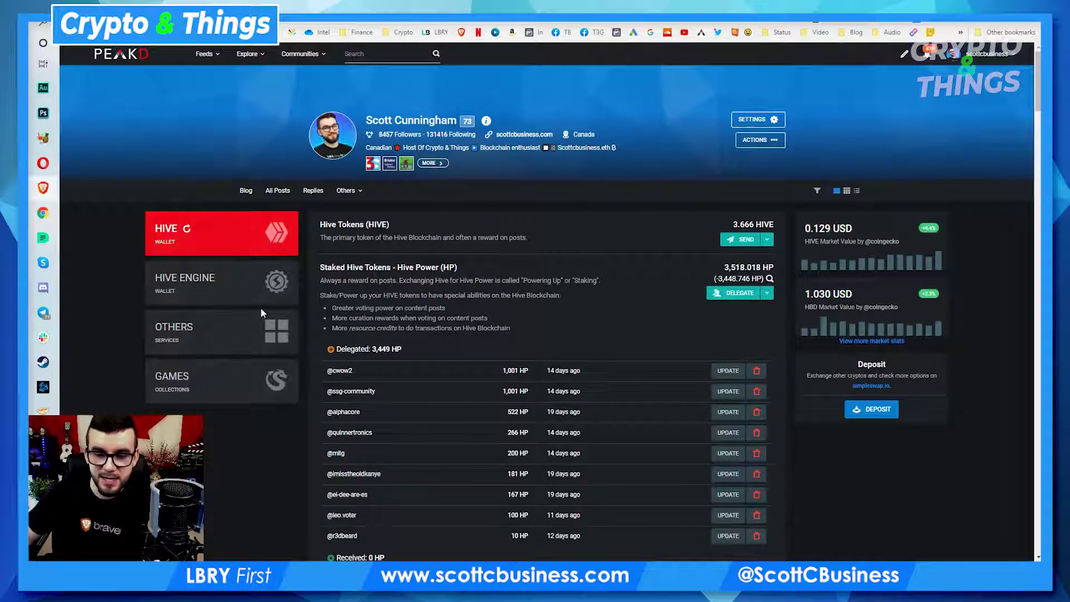
pyautogui.scroll(-1, 552, 387)
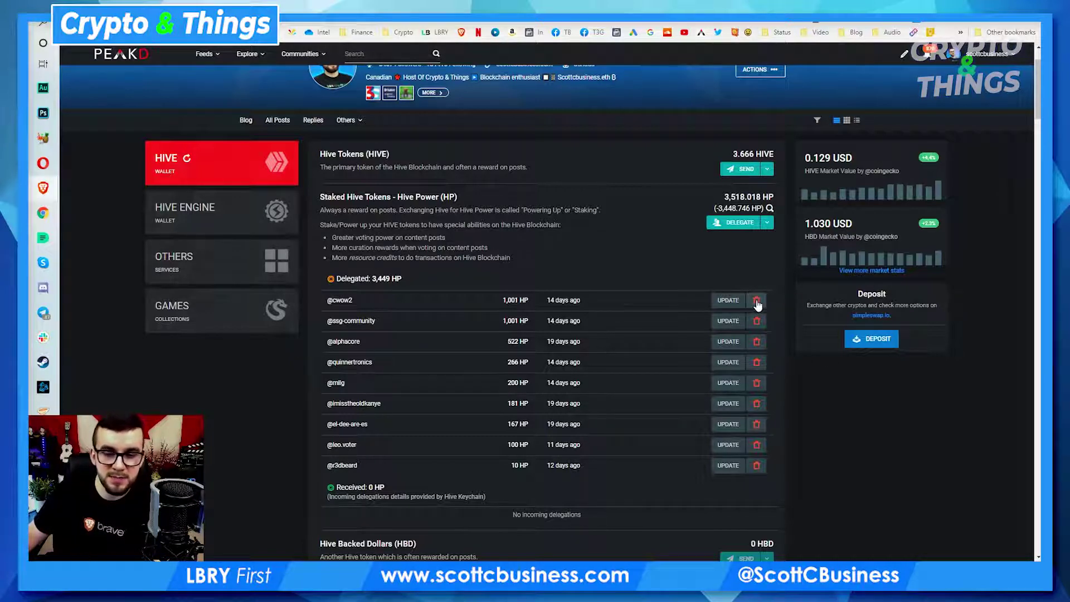
pyautogui.scroll(-3, 757, 304)
pyautogui.scroll(3, 741, 411)
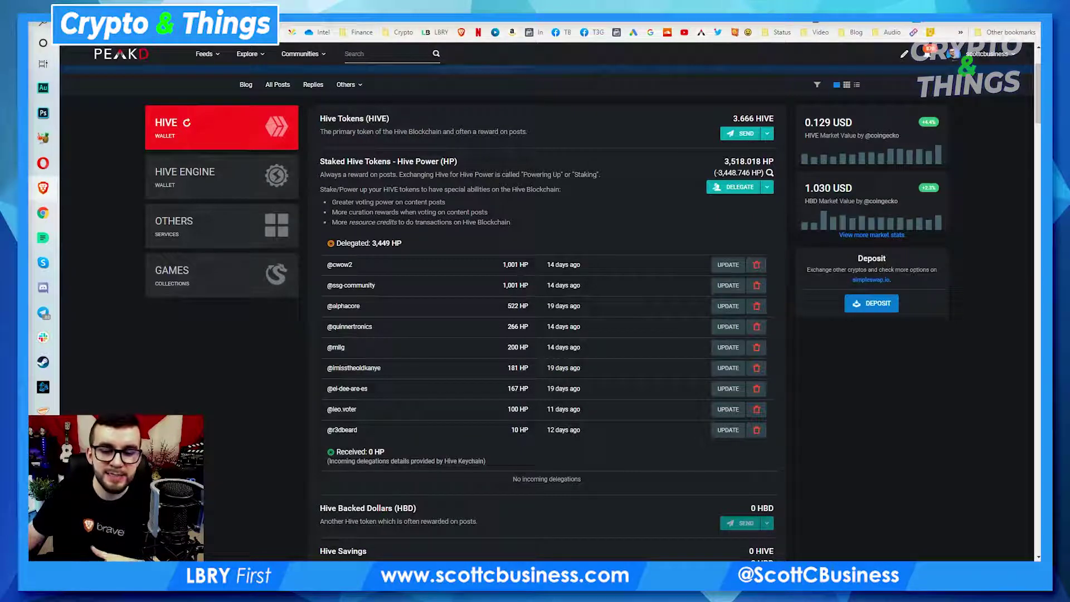
# - Remove the 10 HP delegation, logging in to Hivesigner to approve the transaction
pyautogui.click(758, 431)
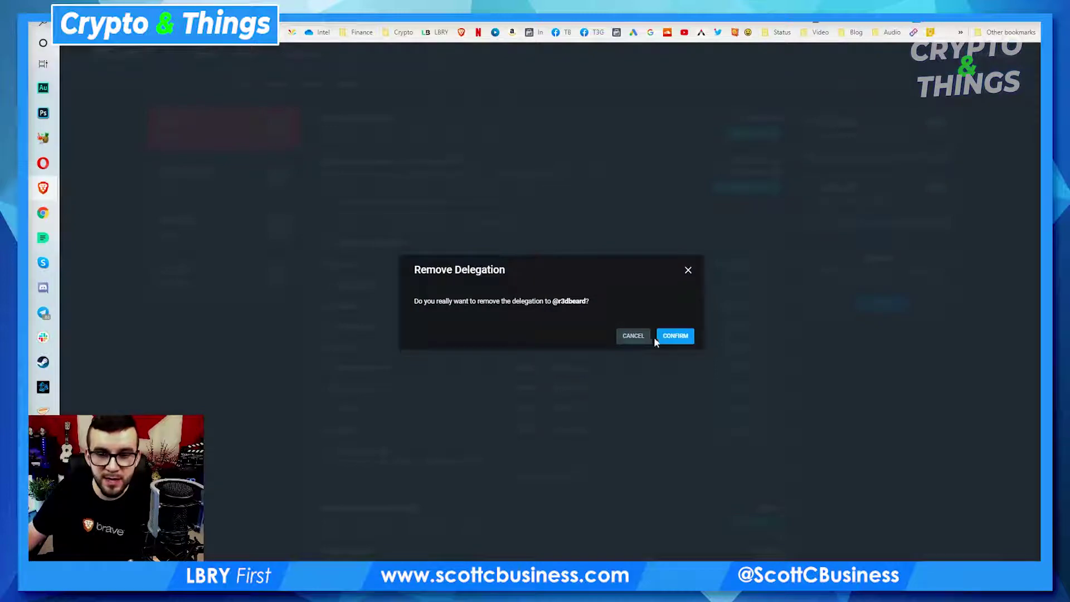
pyautogui.click(672, 338)
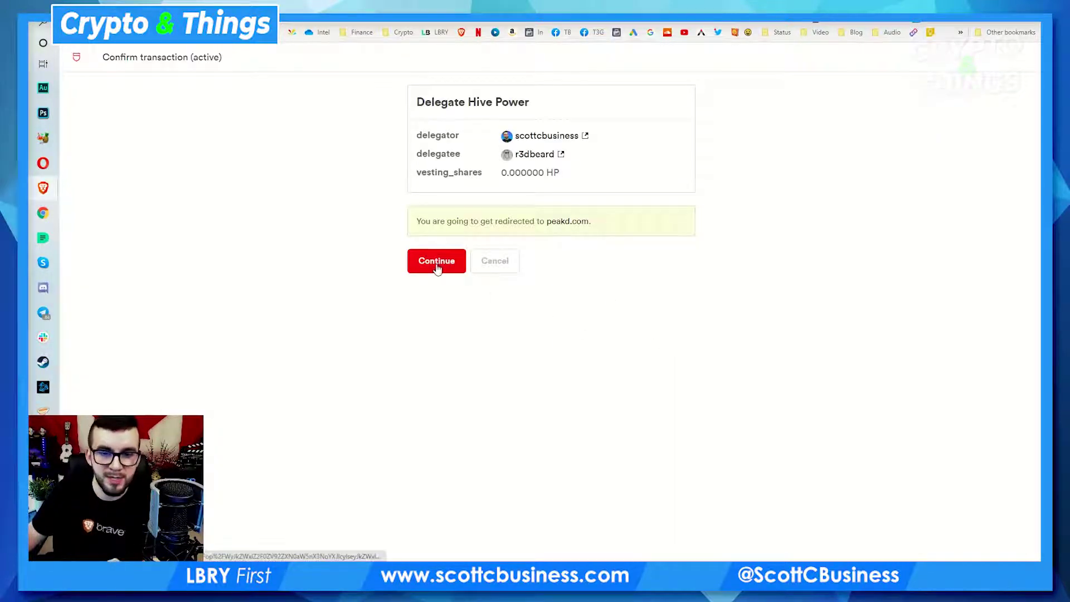
pyautogui.click(437, 266)
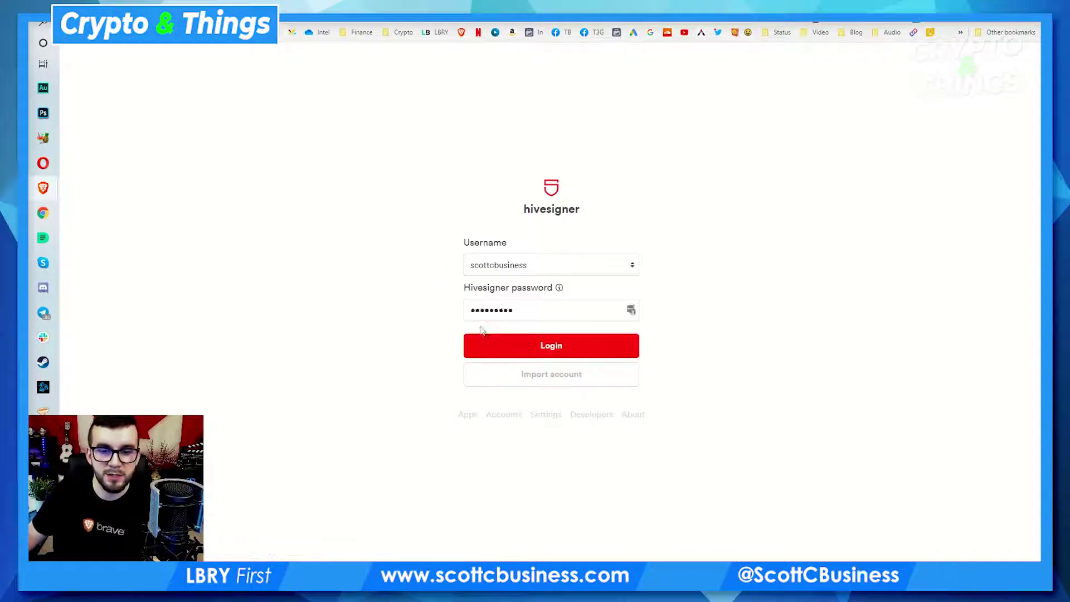
pyautogui.click(495, 349)
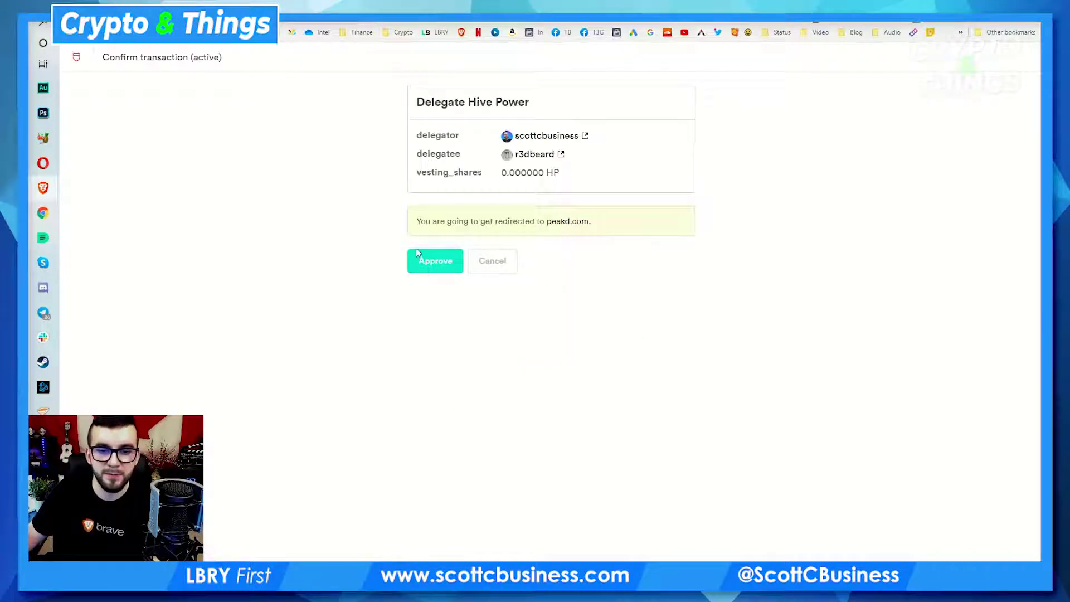
pyautogui.click(429, 270)
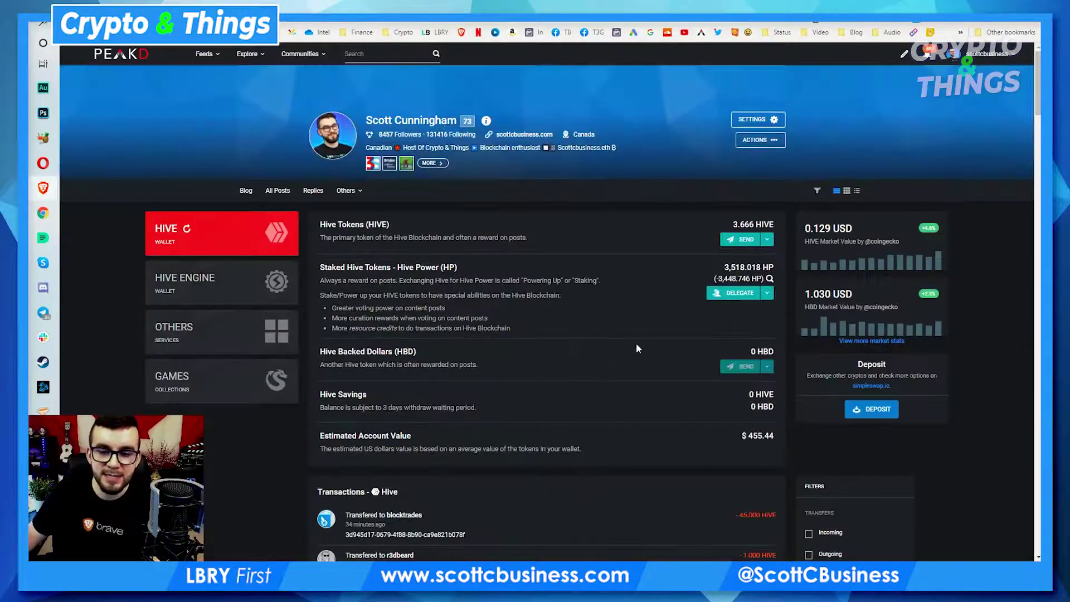
# - Recheck the Hive Power delegation list, then switch to the Hive Engine token balances
pyautogui.click(768, 279)
pyautogui.scroll(-1, 573, 498)
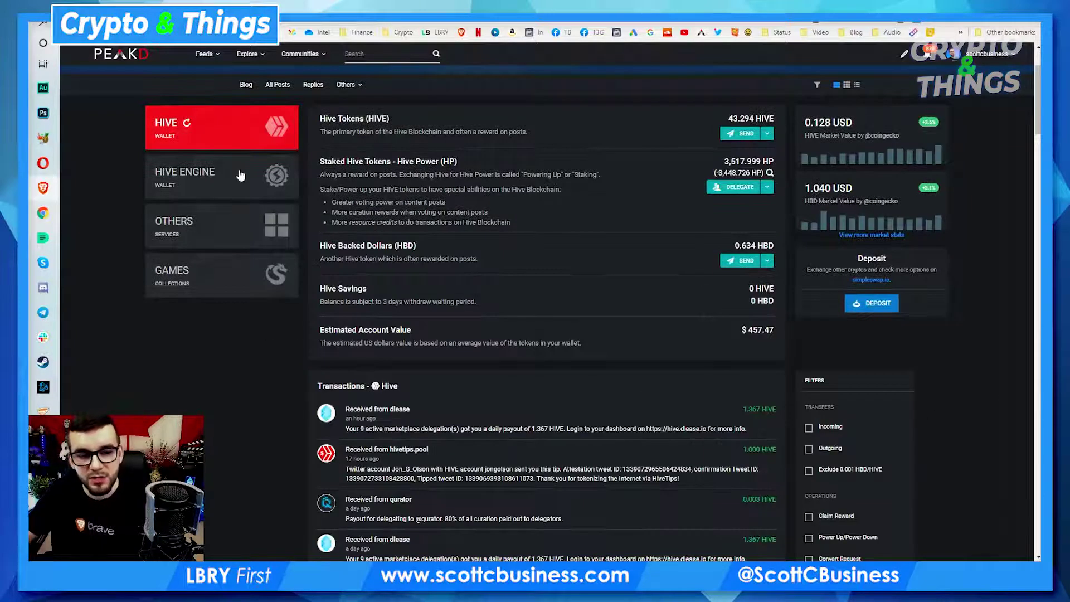
pyautogui.click(240, 176)
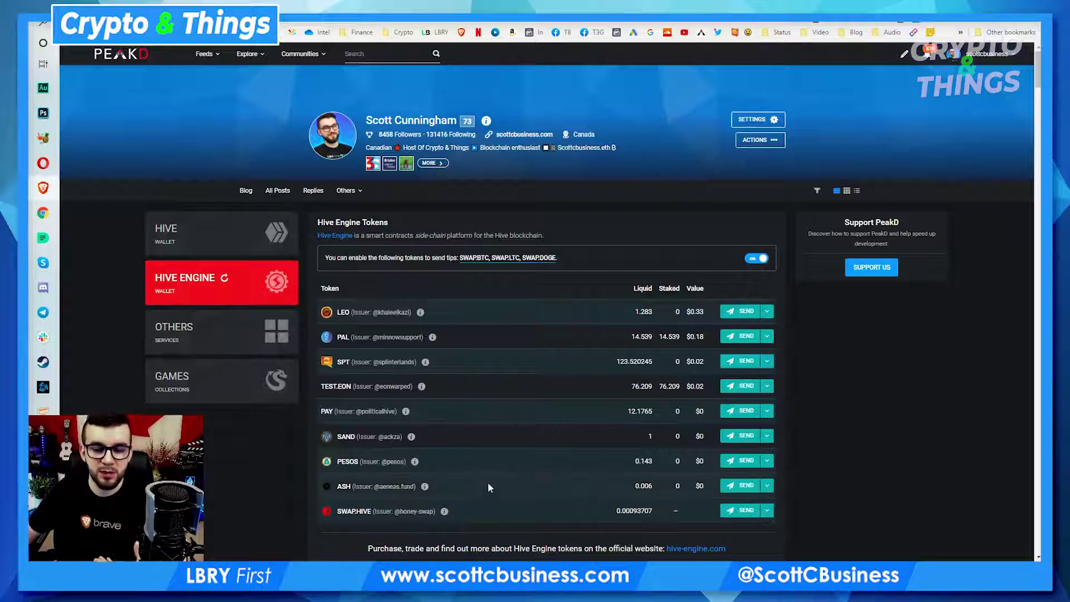
# - Switch the profile to the All Posts feed and scroll through the latest posts
pyautogui.scroll(-1, 487, 483)
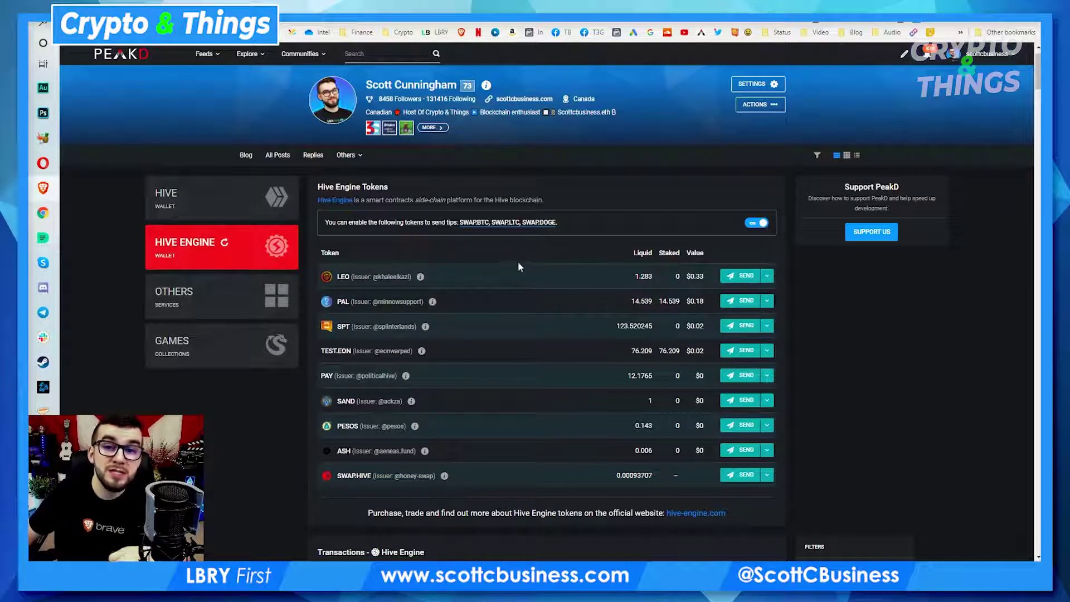
pyautogui.click(283, 153)
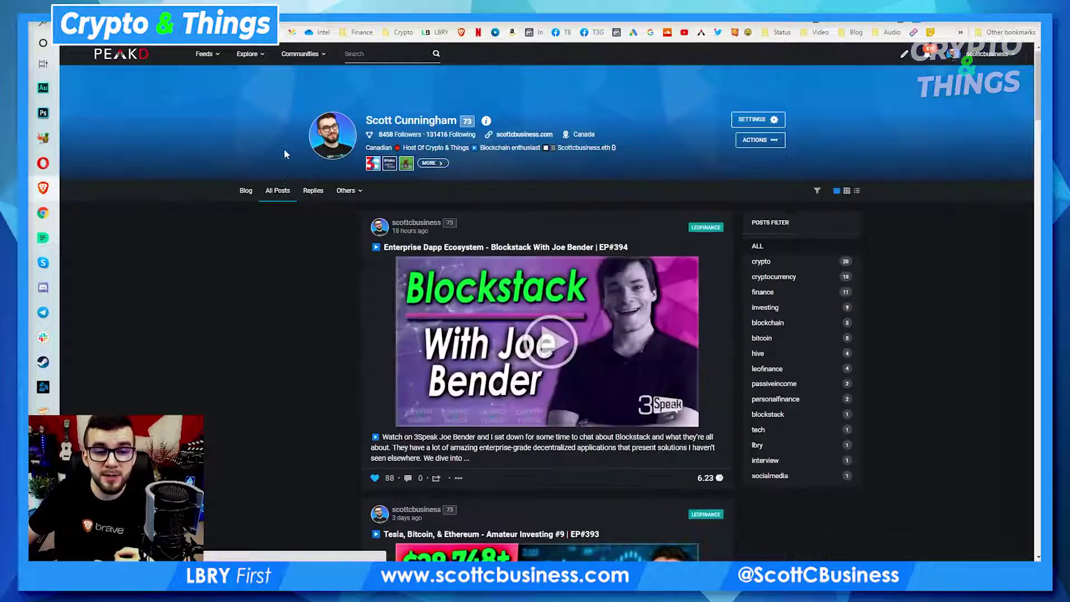
pyautogui.scroll(-1, 558, 349)
pyautogui.scroll(-1, 557, 349)
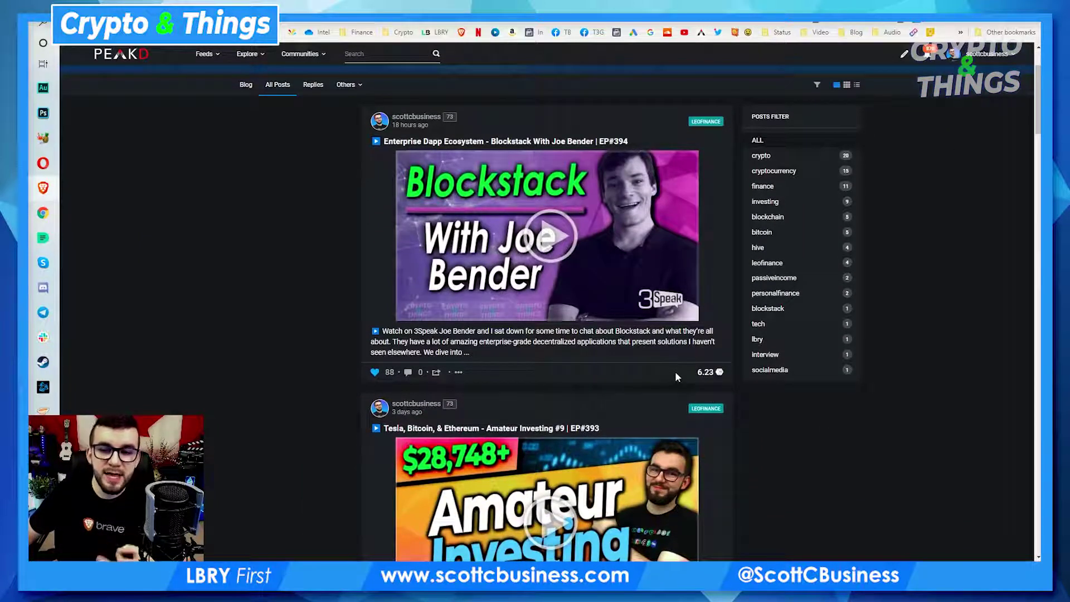
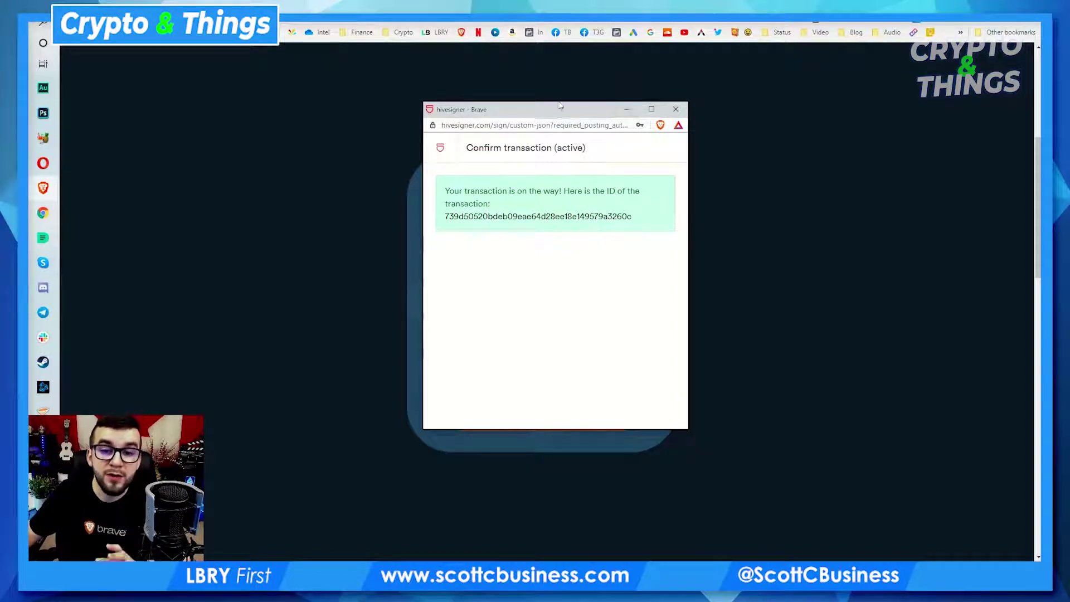
# - Dismiss the Hivesigner popup, look over the LEO market page, and go to My Token Wallet
pyautogui.click(681, 111)
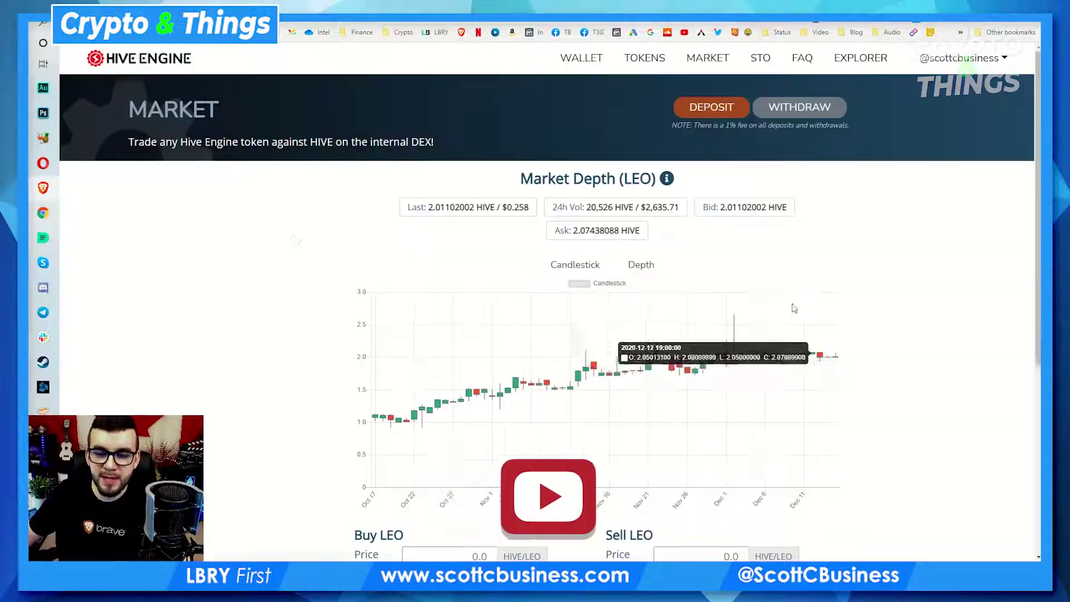
pyautogui.scroll(-8, 863, 256)
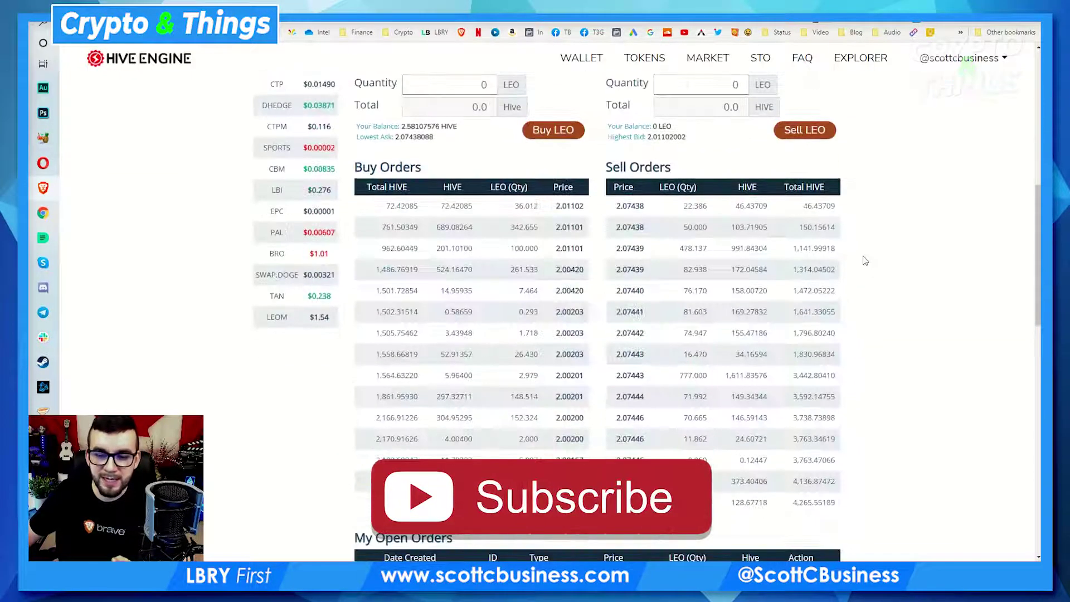
pyautogui.scroll(-4, 864, 259)
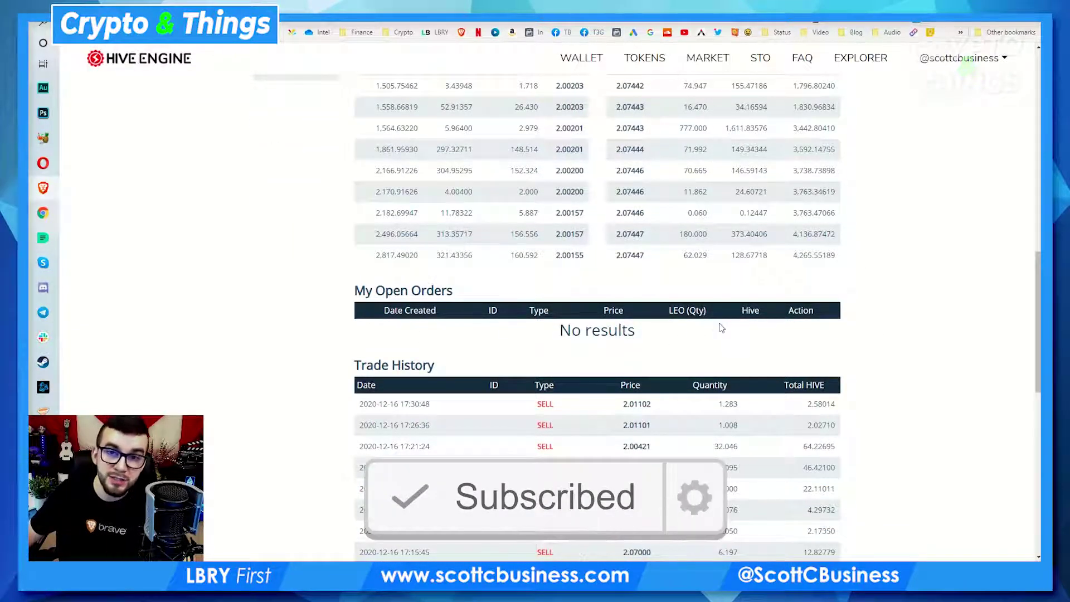
pyautogui.scroll(7, 849, 315)
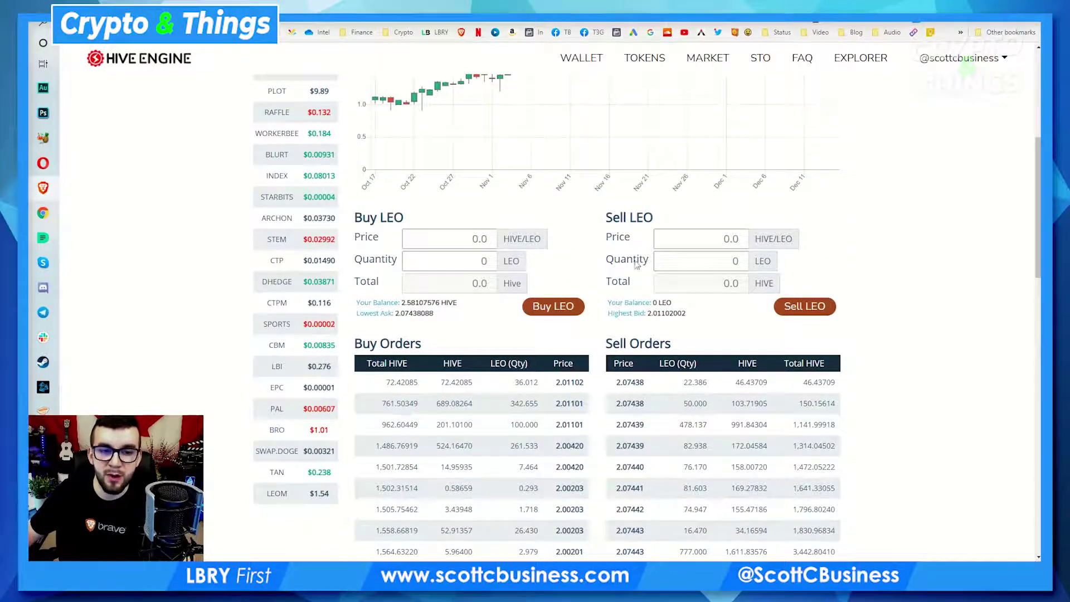
pyautogui.scroll(3, 623, 264)
pyautogui.click(581, 58)
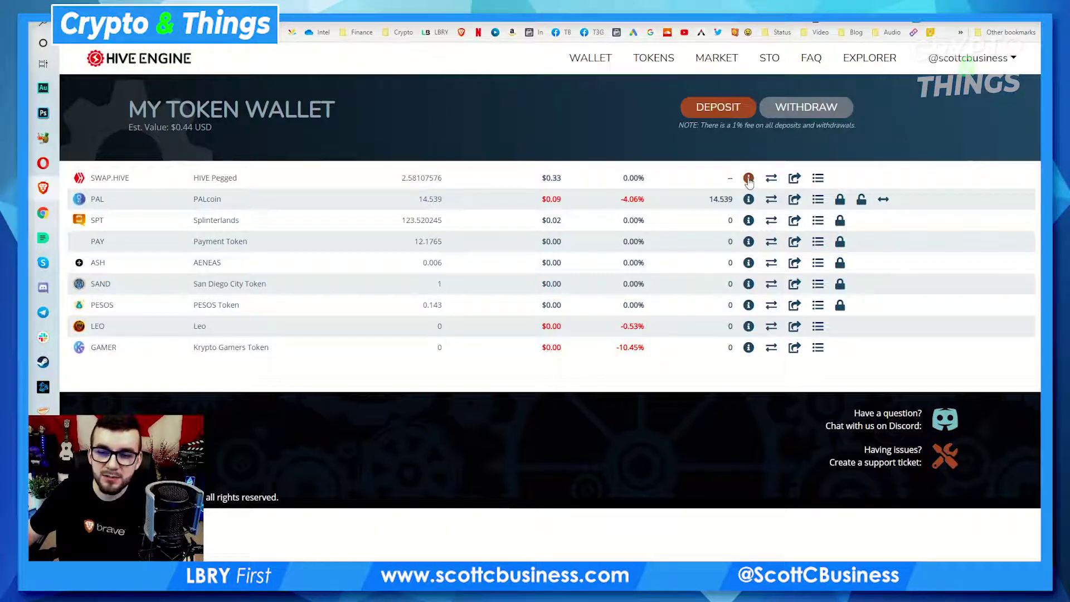
# - Check the SWAP.HIVE token details and transaction history, then start a withdrawal to HIVE
pyautogui.click(748, 178)
pyautogui.click(646, 186)
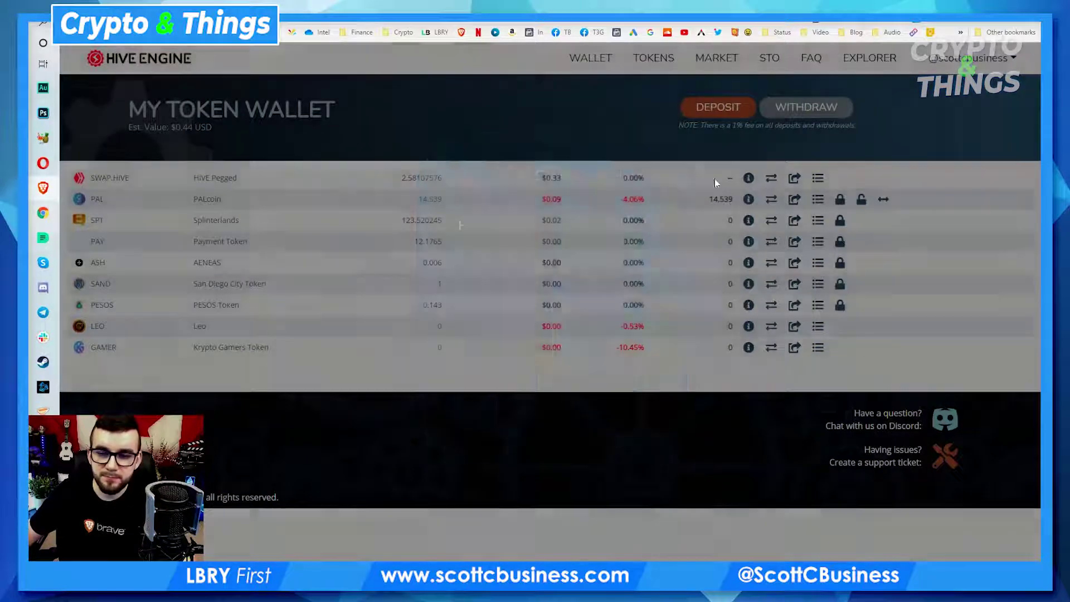
pyautogui.click(817, 180)
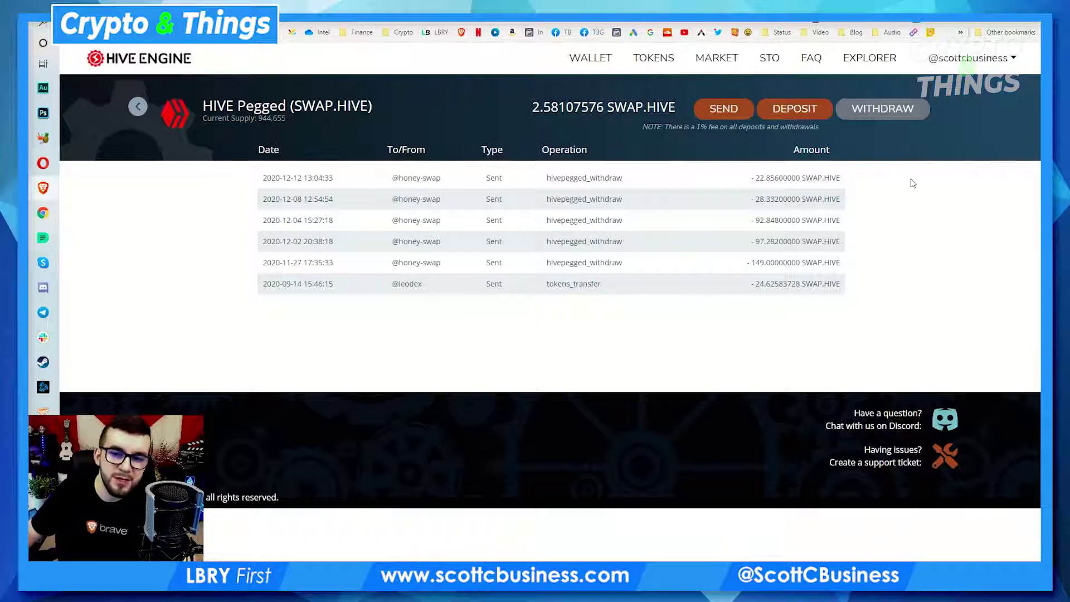
pyautogui.click(873, 118)
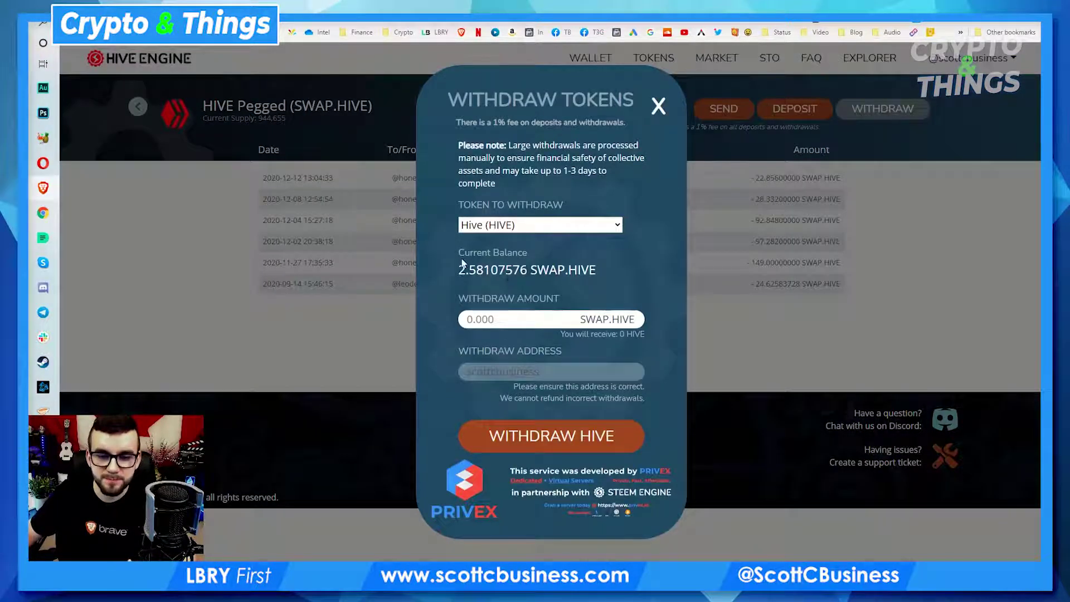
# - Paste the full 2.58107576 SWAP.HIVE balance as the withdraw amount and submit it
pyautogui.moveTo(458, 265); pyautogui.dragTo(529, 271)
pyautogui.hotkey('ctrl', 'c')
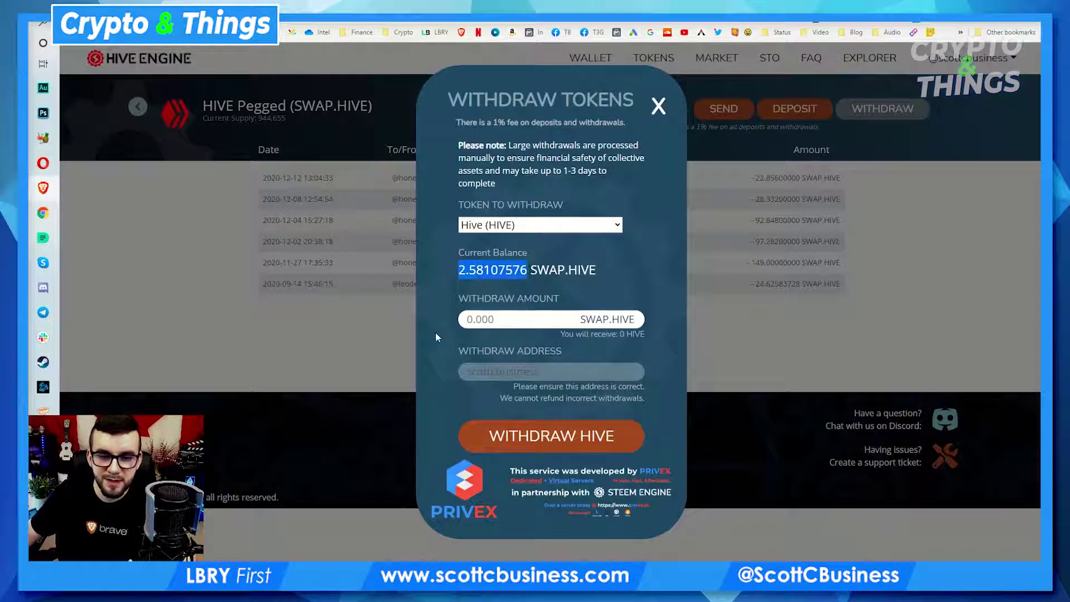
pyautogui.click(512, 313)
pyautogui.hotkey('ctrl', 'v')
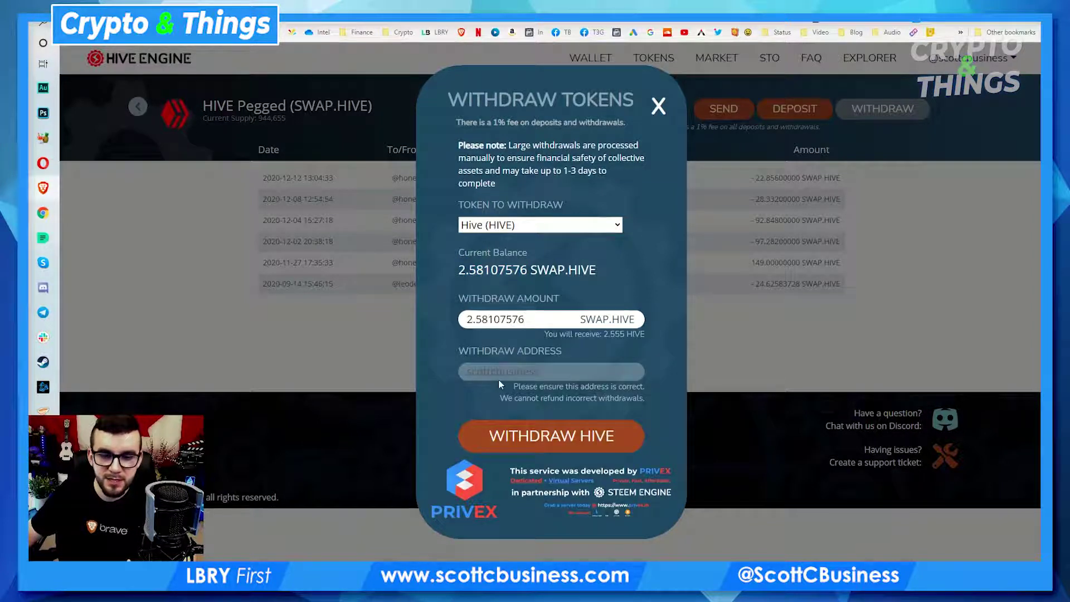
pyautogui.click(545, 434)
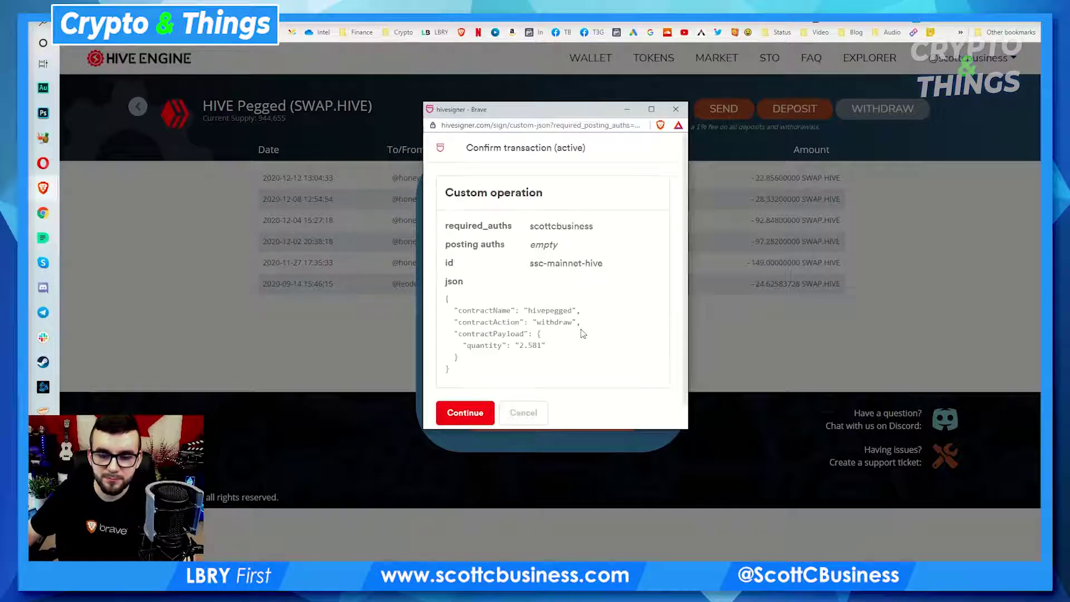
# - Sign the withdrawal in Hivesigner and reload to confirm the 0.00007576 remaining balance
pyautogui.click(450, 415)
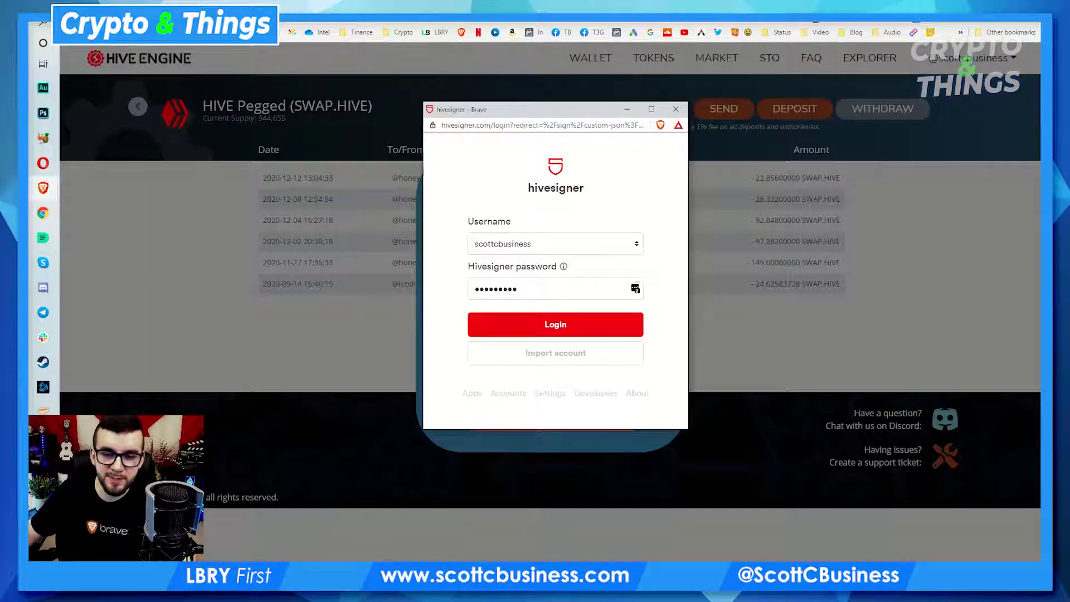
pyautogui.click(508, 326)
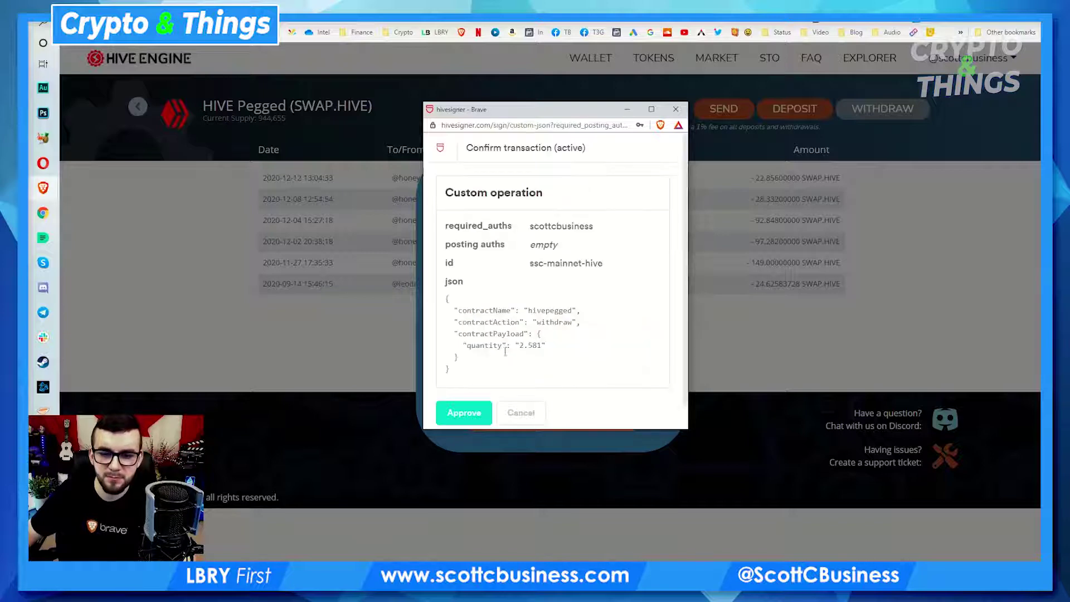
pyautogui.click(467, 413)
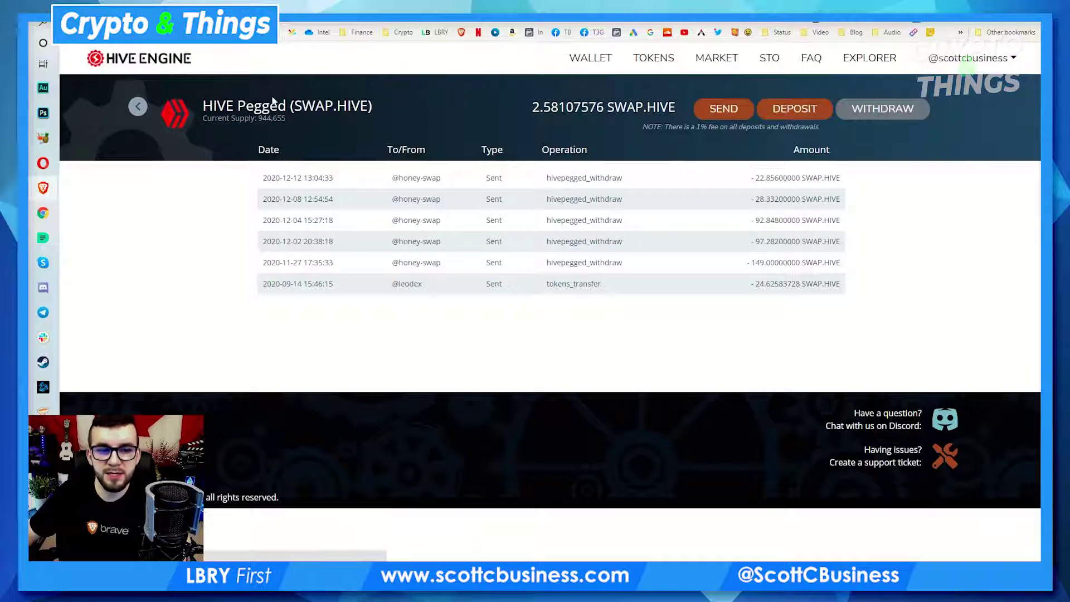
pyautogui.press('F5')
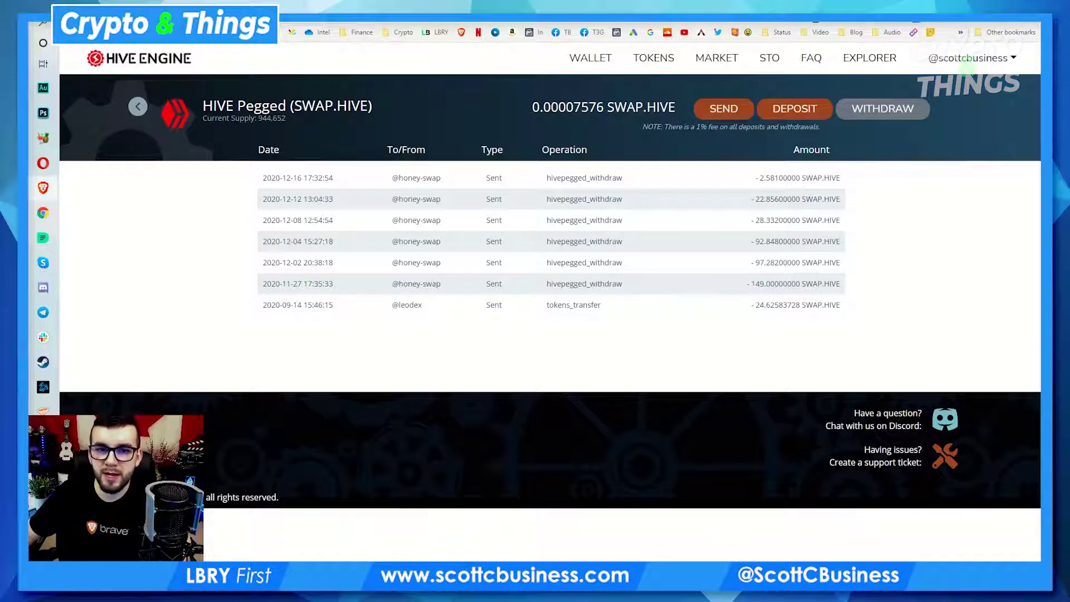
pyautogui.hotkey('ctrl', 'w')
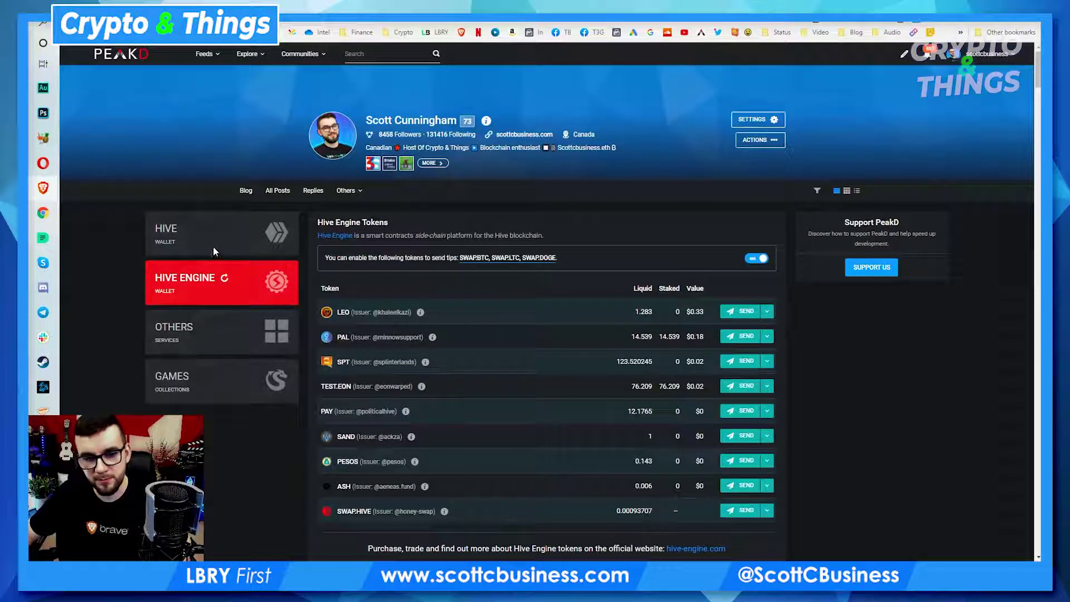
# - Refresh the PeakD HIVE wallet to show 45.849 HIVE and open the Power Down form
pyautogui.click(204, 240)
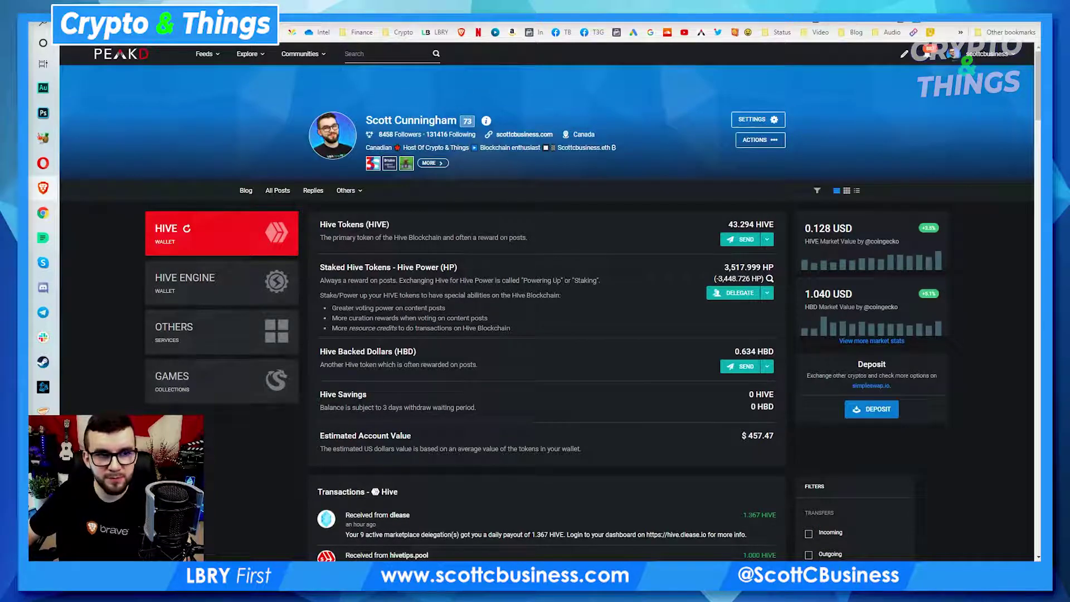
pyautogui.press('F5')
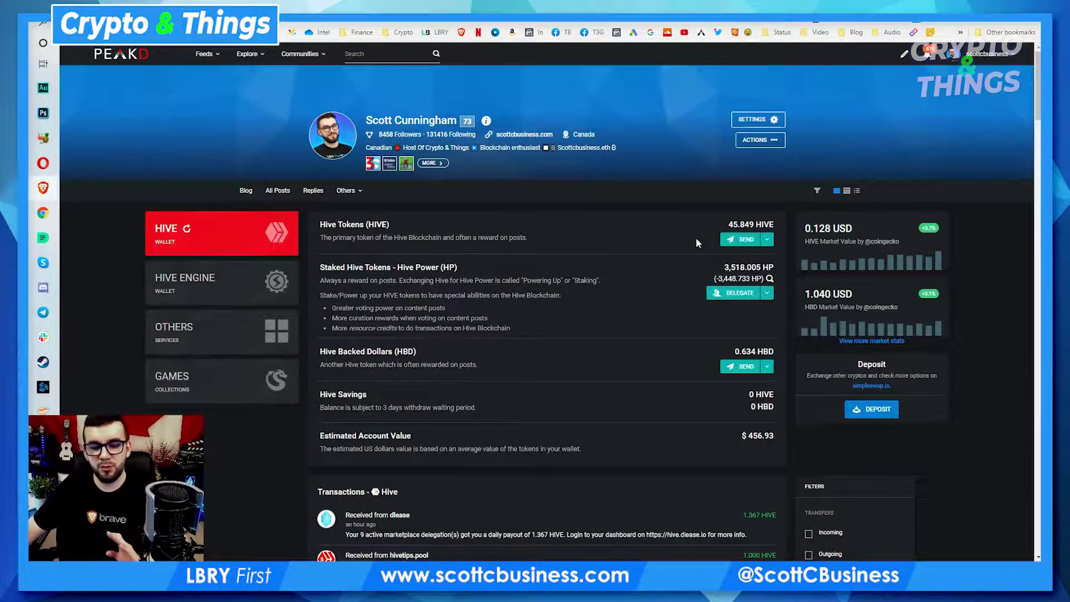
pyautogui.scroll(-3, 663, 250)
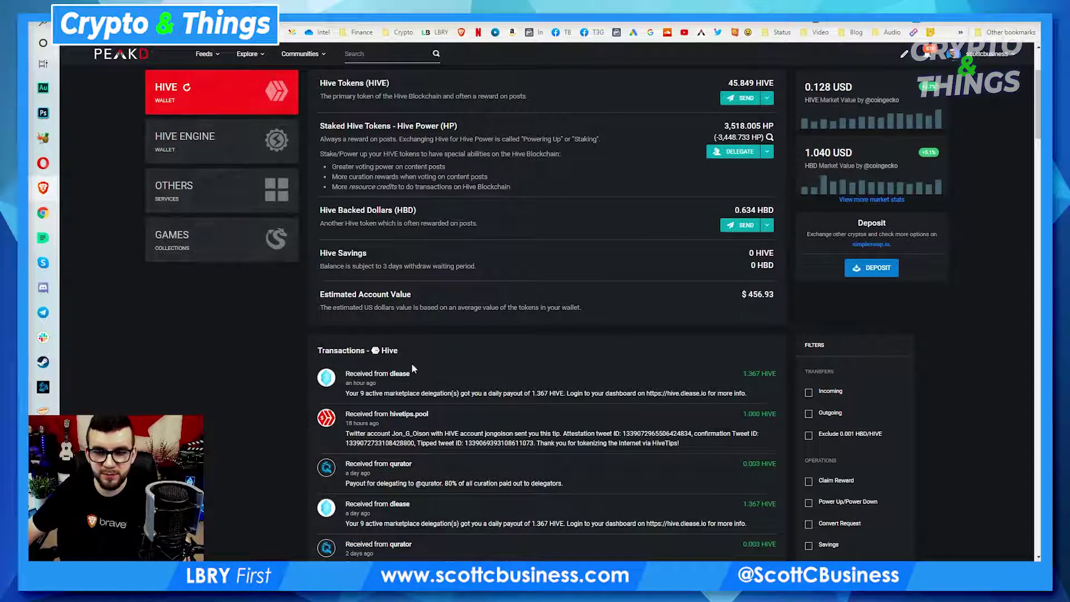
pyautogui.scroll(3, 607, 340)
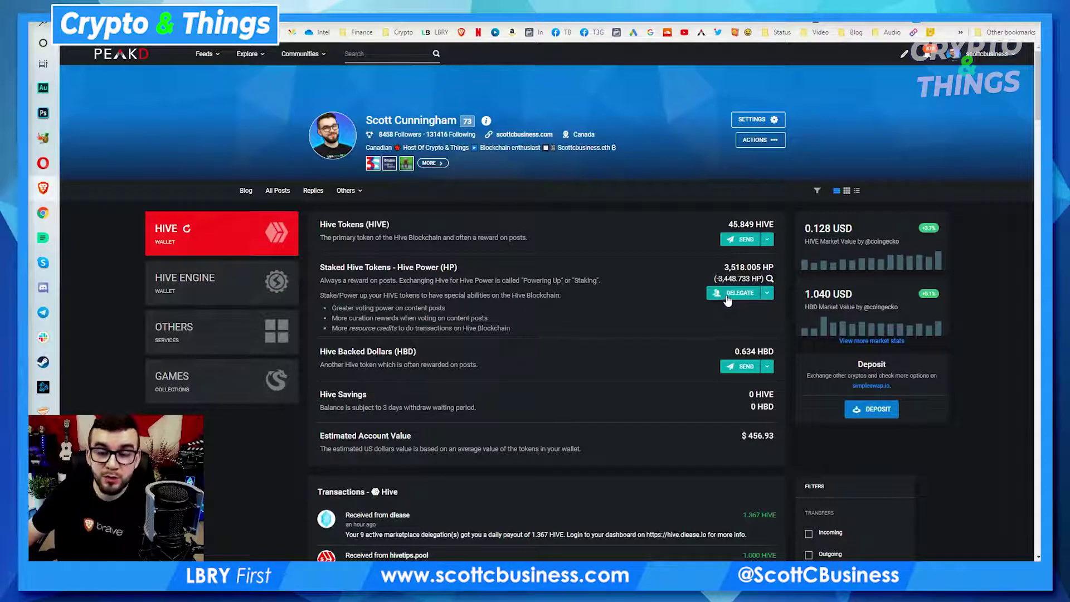
pyautogui.click(766, 293)
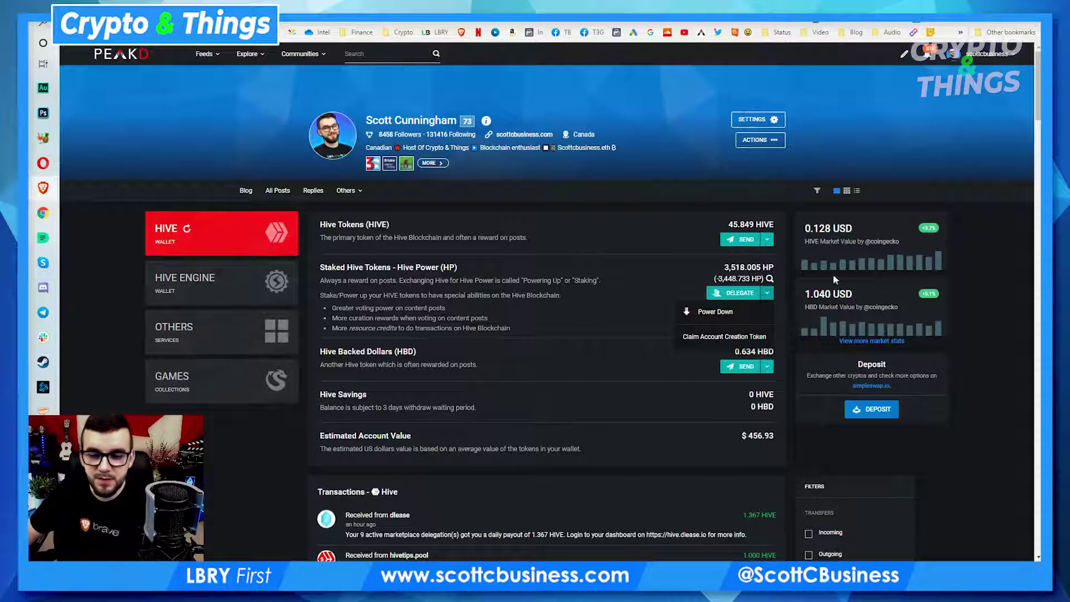
pyautogui.click(699, 313)
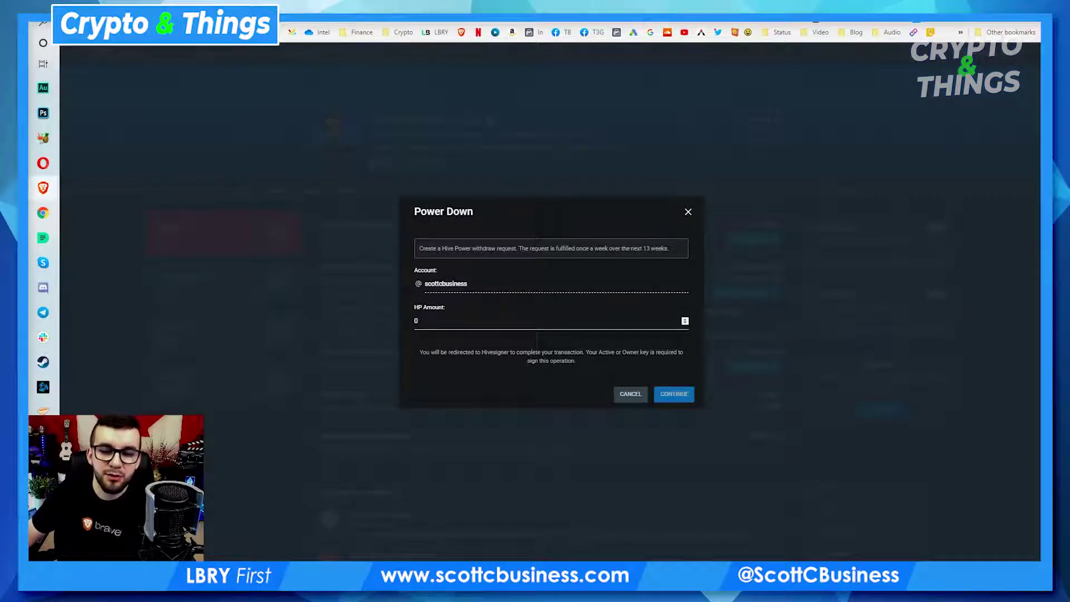
# - Request a 5 HP power down and approve it through Hivesigner
pyautogui.click(416, 321)
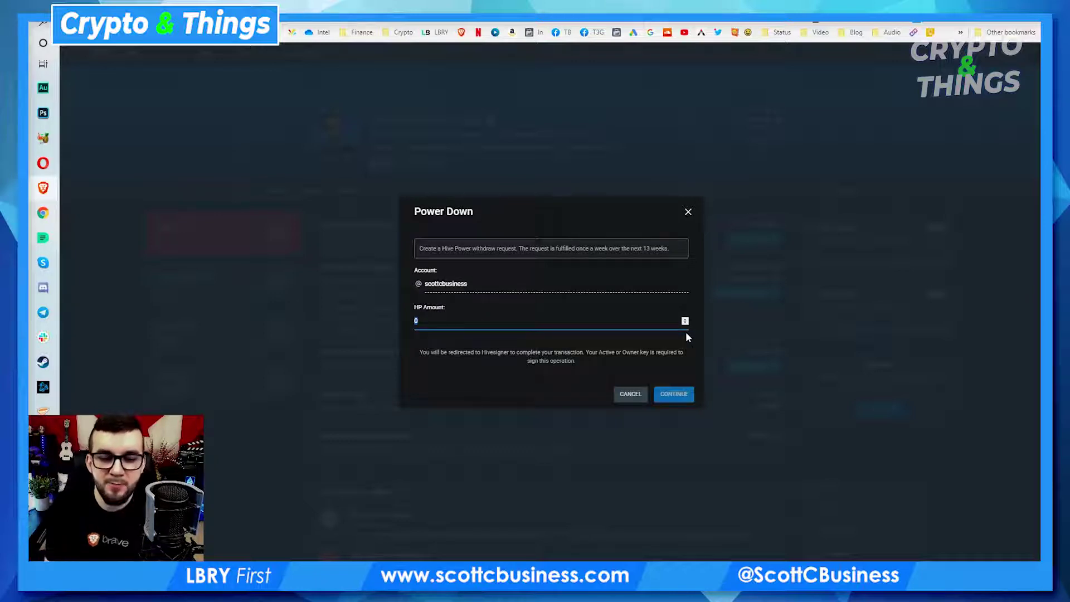
pyautogui.write('13')
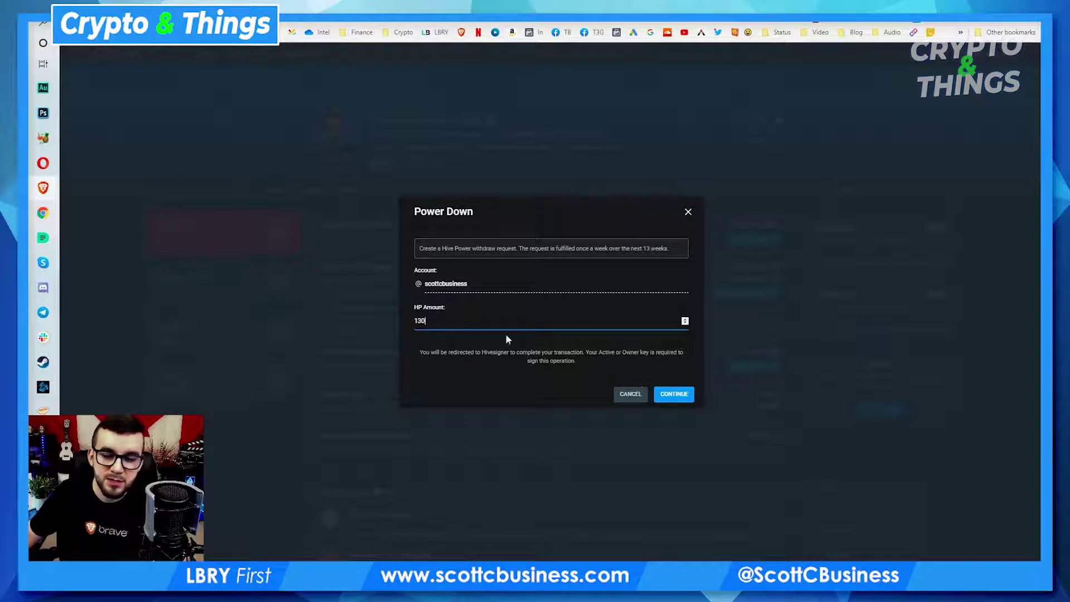
pyautogui.write('5')
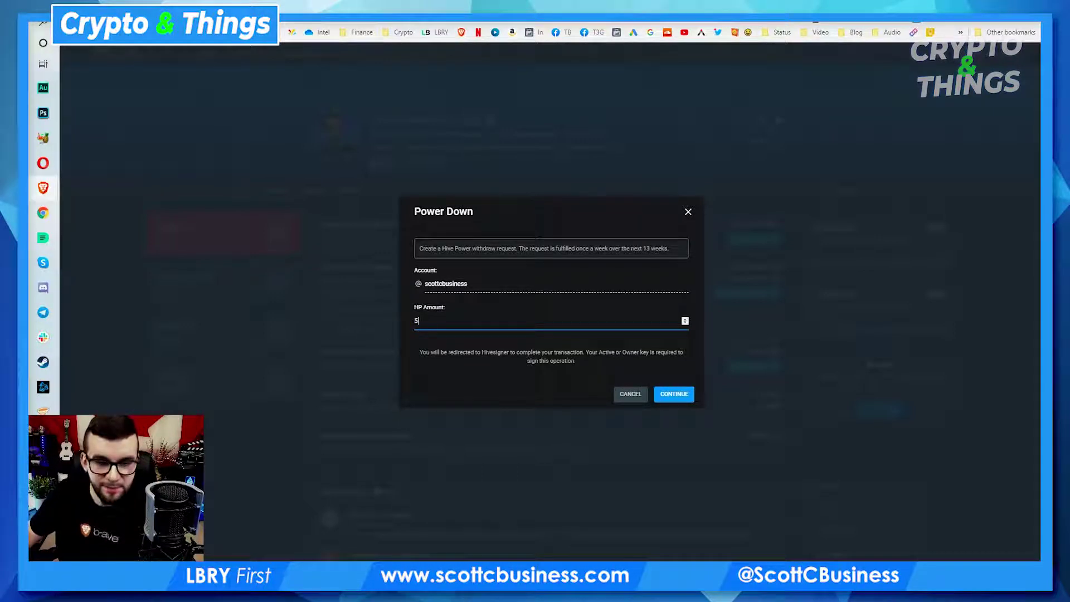
pyautogui.click(672, 398)
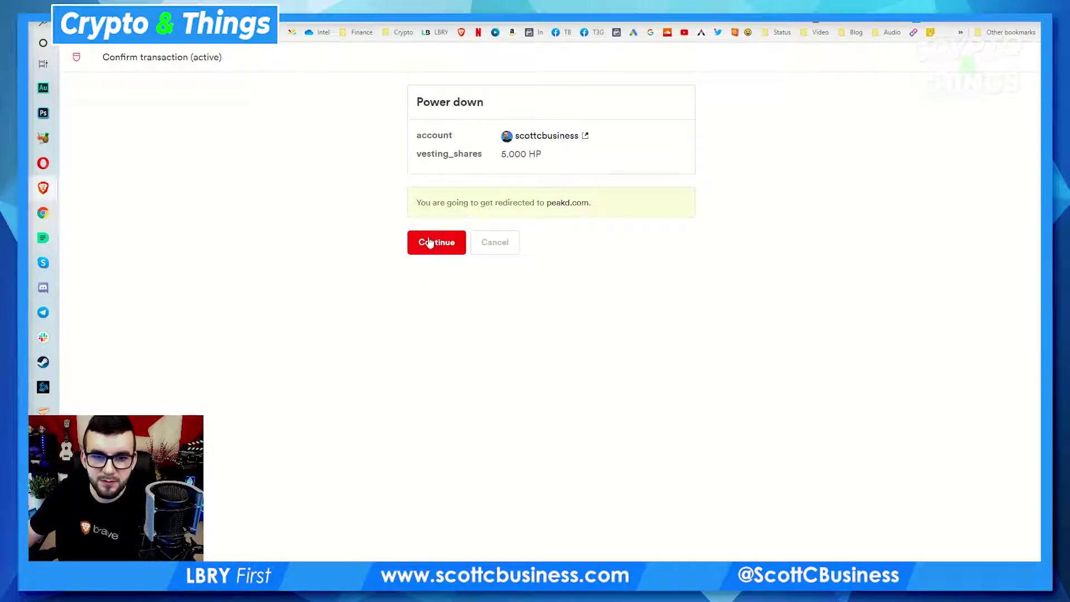
pyautogui.click(430, 240)
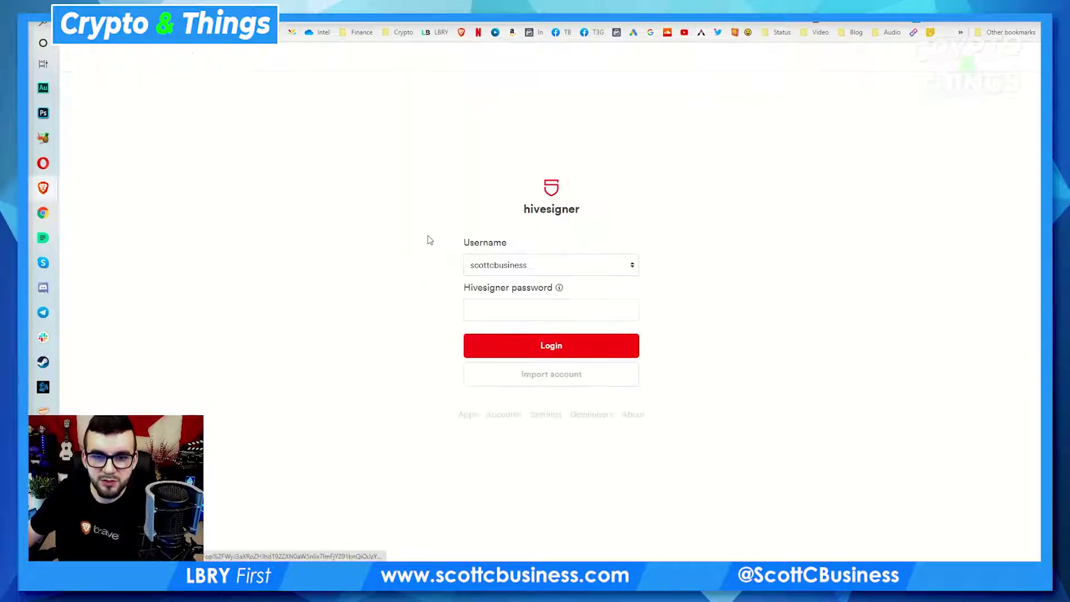
pyautogui.click(528, 347)
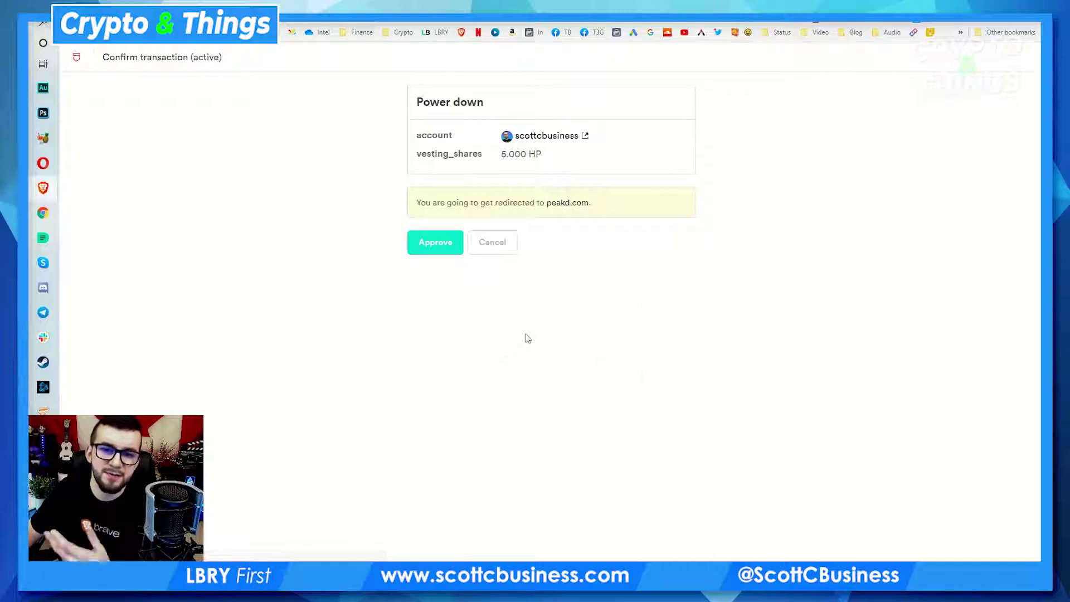
pyautogui.click(418, 244)
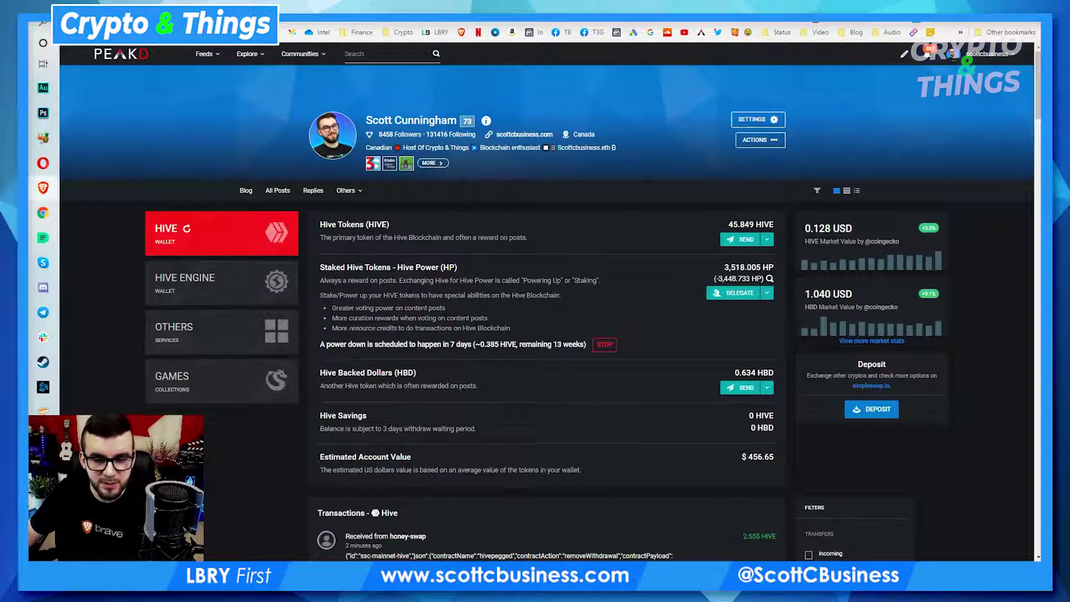
# - Stop the scheduled power down, approve the cancellation in Hivesigner, and glance at the HIVE actions list
pyautogui.click(596, 345)
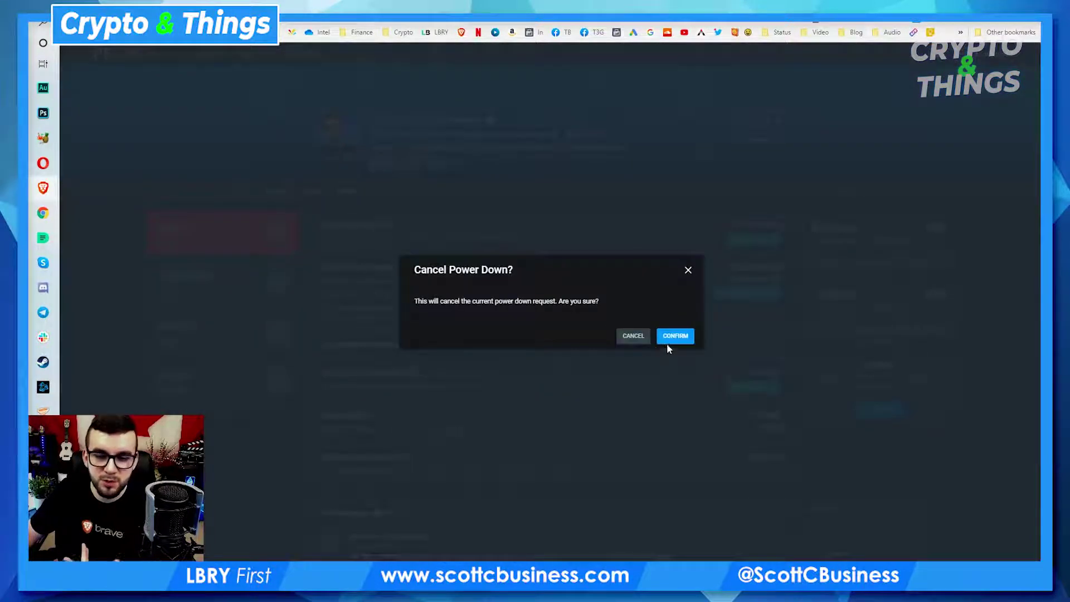
pyautogui.click(673, 336)
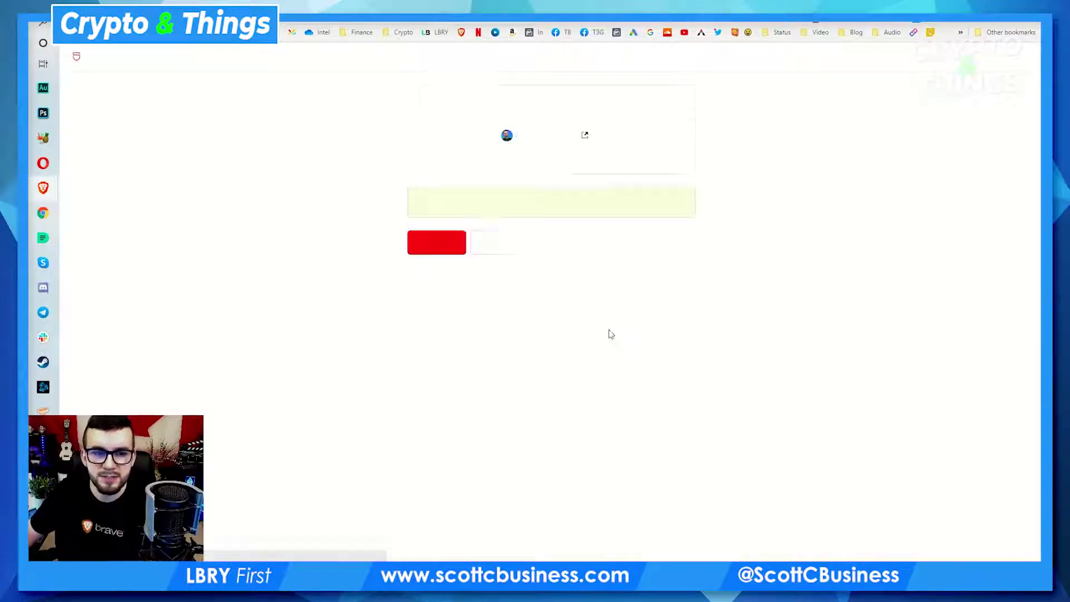
pyautogui.click(442, 244)
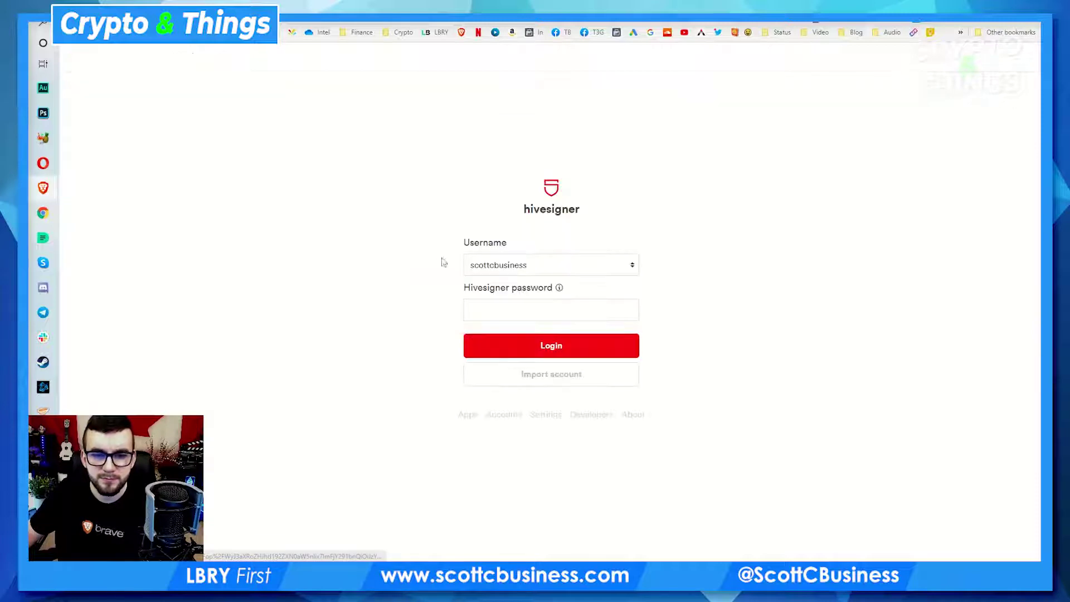
pyautogui.click(522, 346)
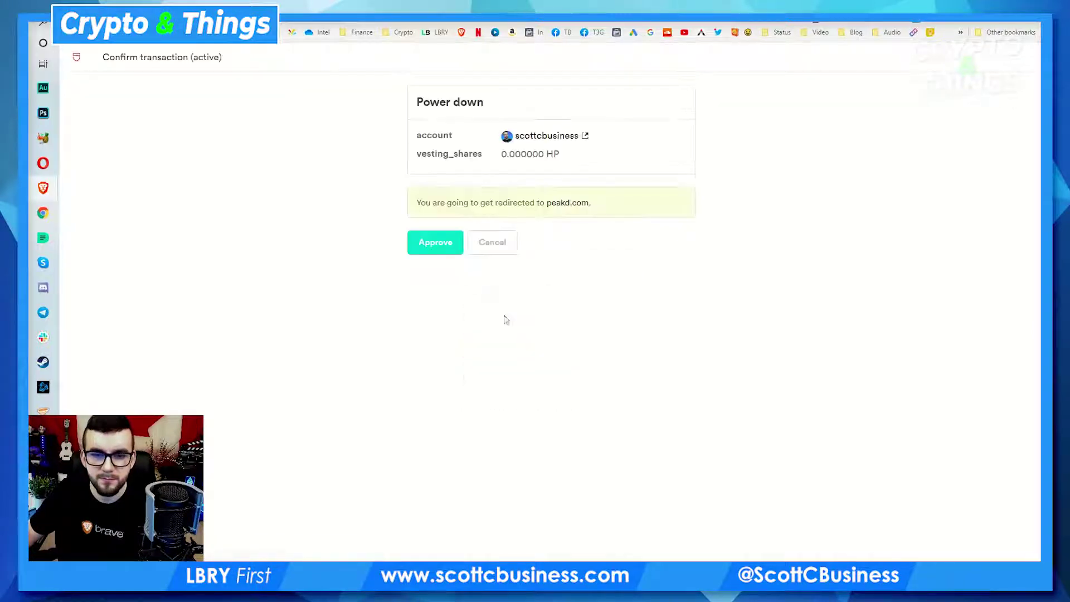
pyautogui.click(423, 241)
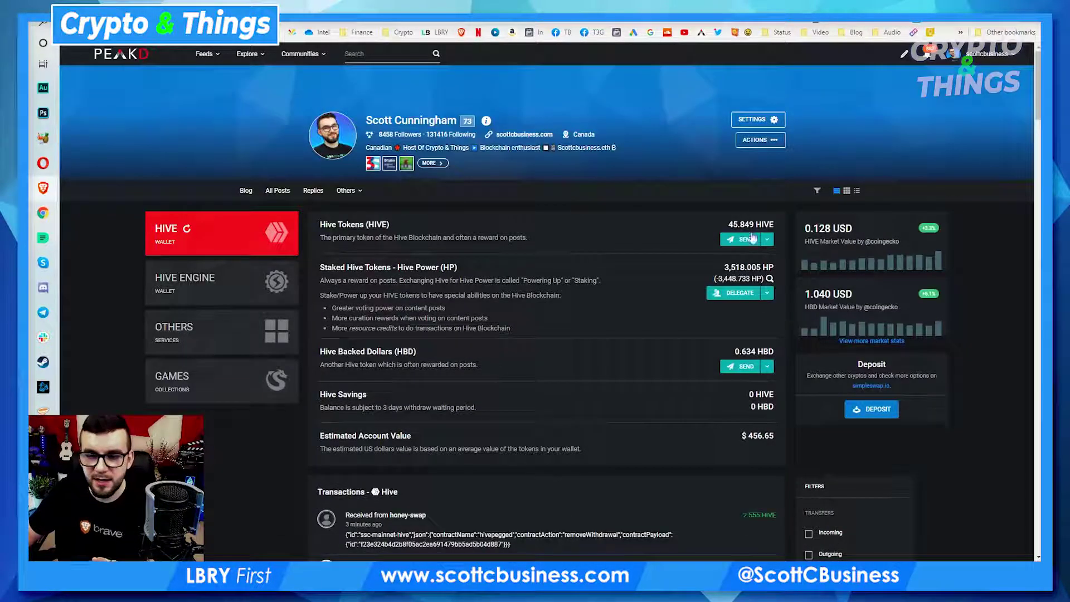
pyautogui.click(766, 239)
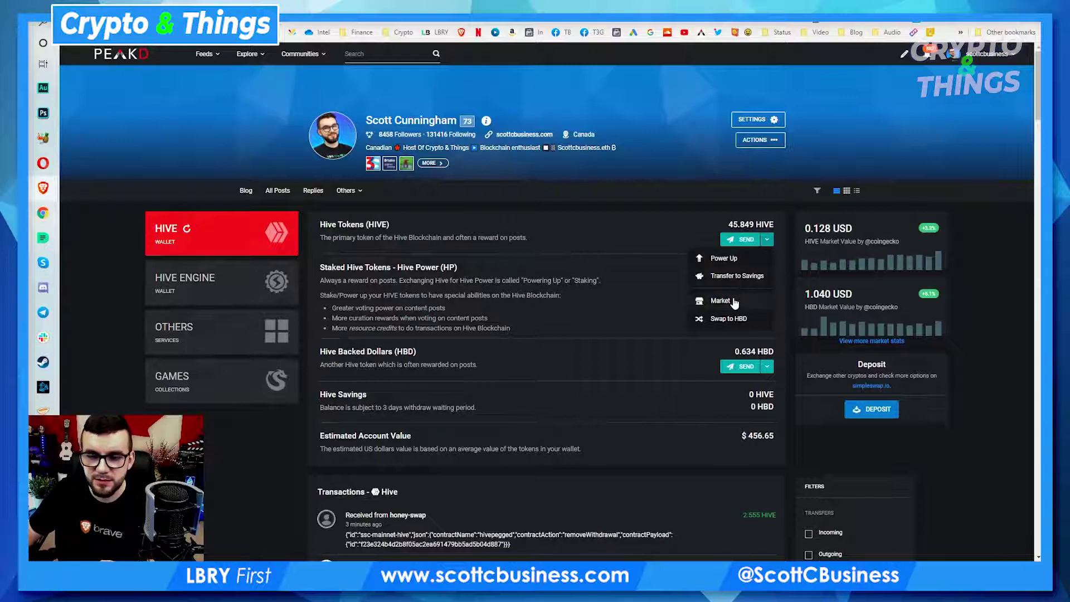
pyautogui.click(986, 301)
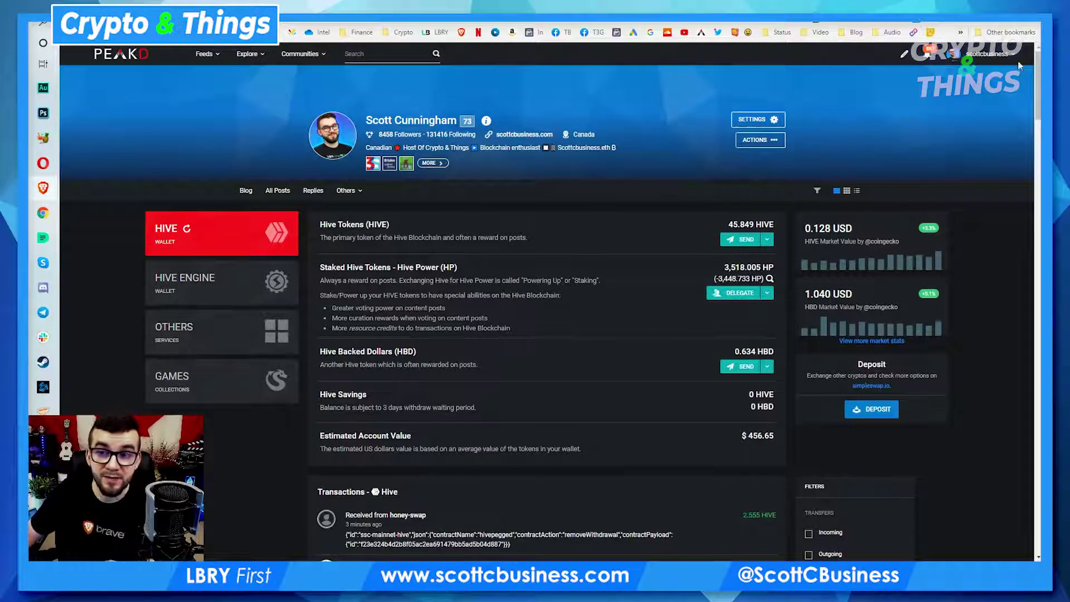
# - Open hivesigner.com in a new tab and bring up the Import account form
pyautogui.hotkey('ctrl', 't')
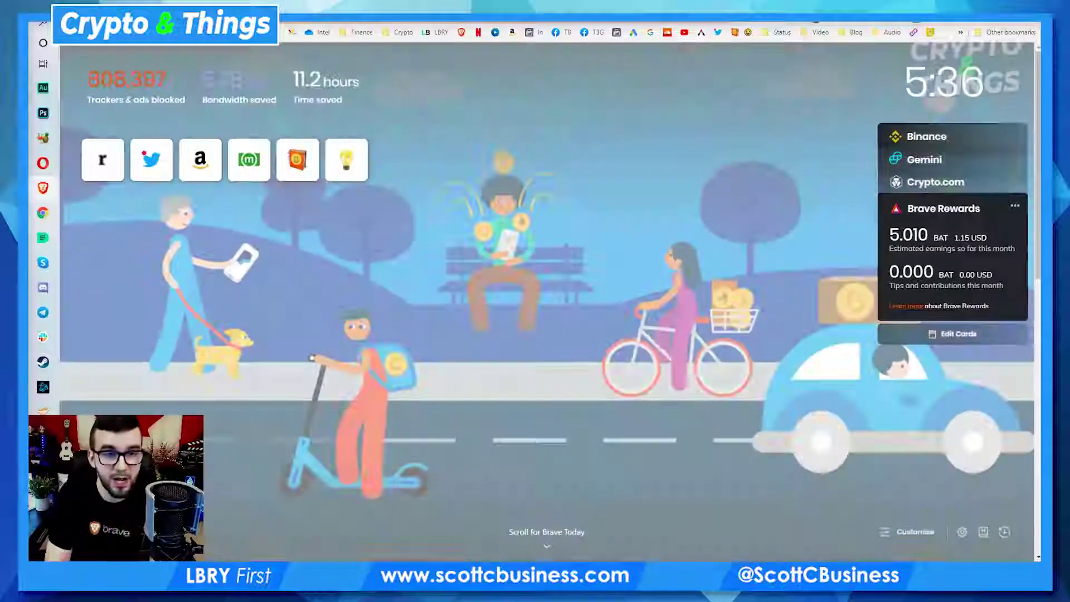
pyautogui.write('hivesigner.com')
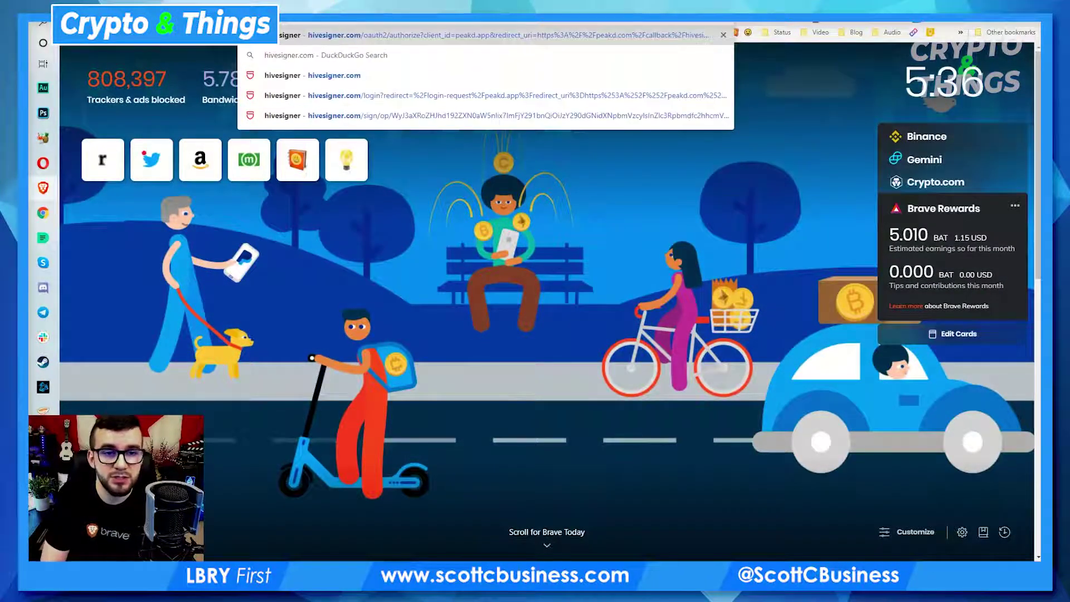
pyautogui.press('Return')
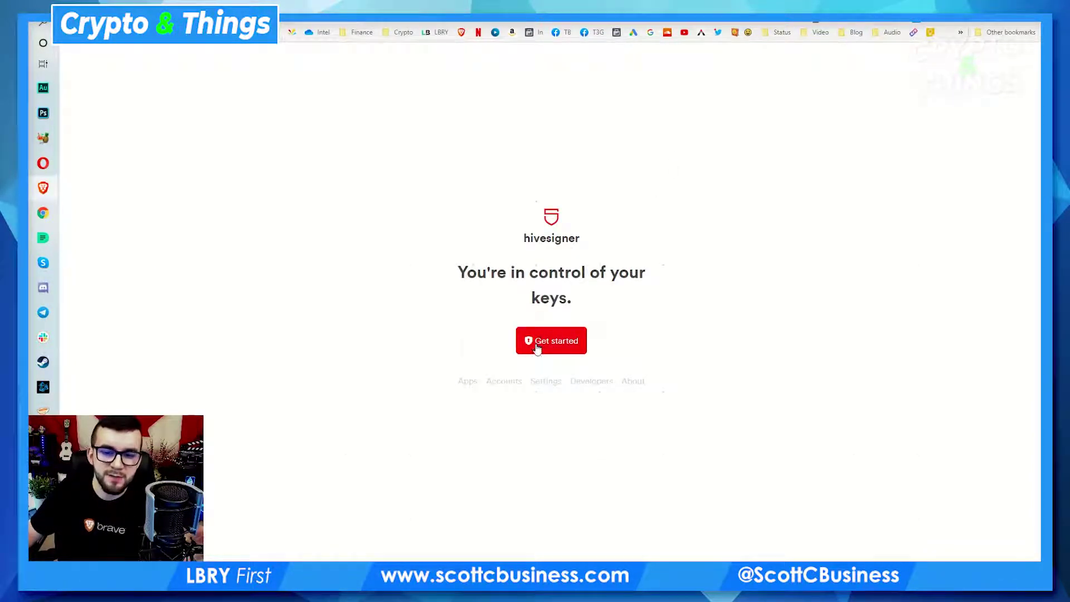
pyautogui.click(536, 348)
pyautogui.click(518, 308)
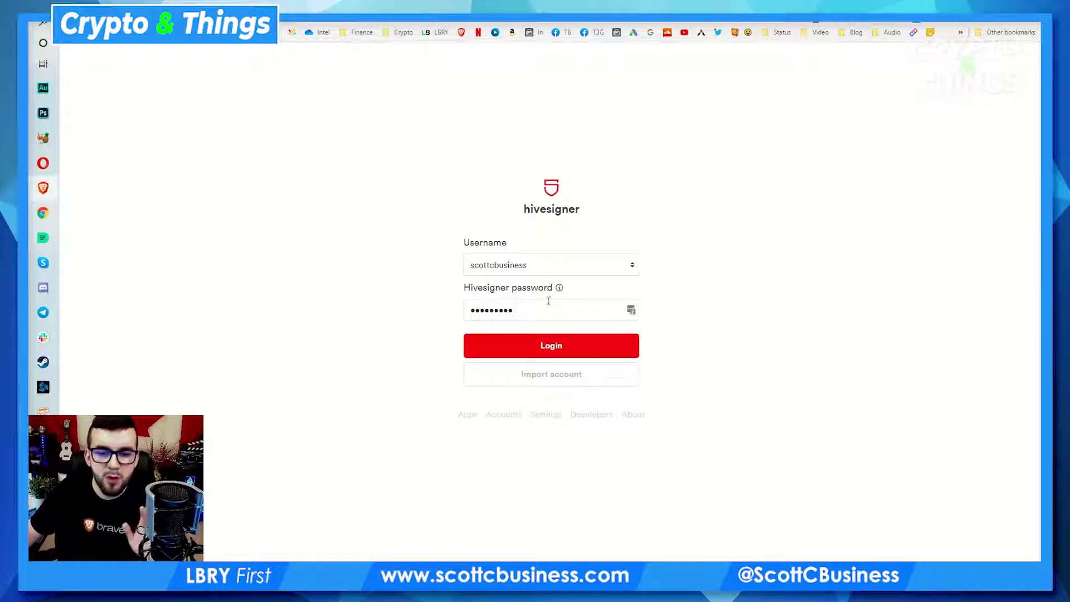
pyautogui.click(548, 377)
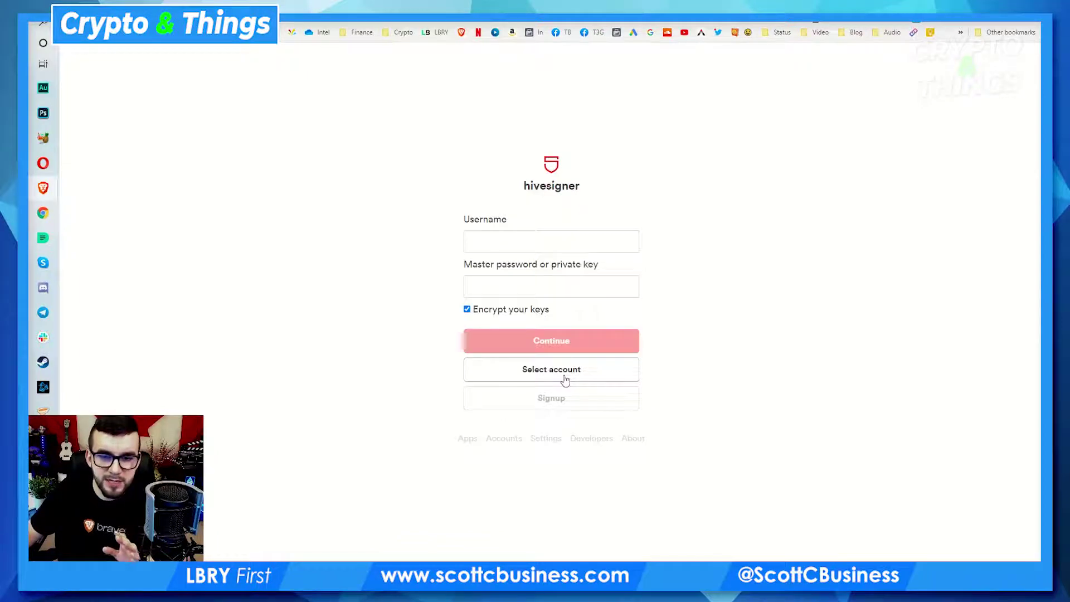
pyautogui.click(513, 245)
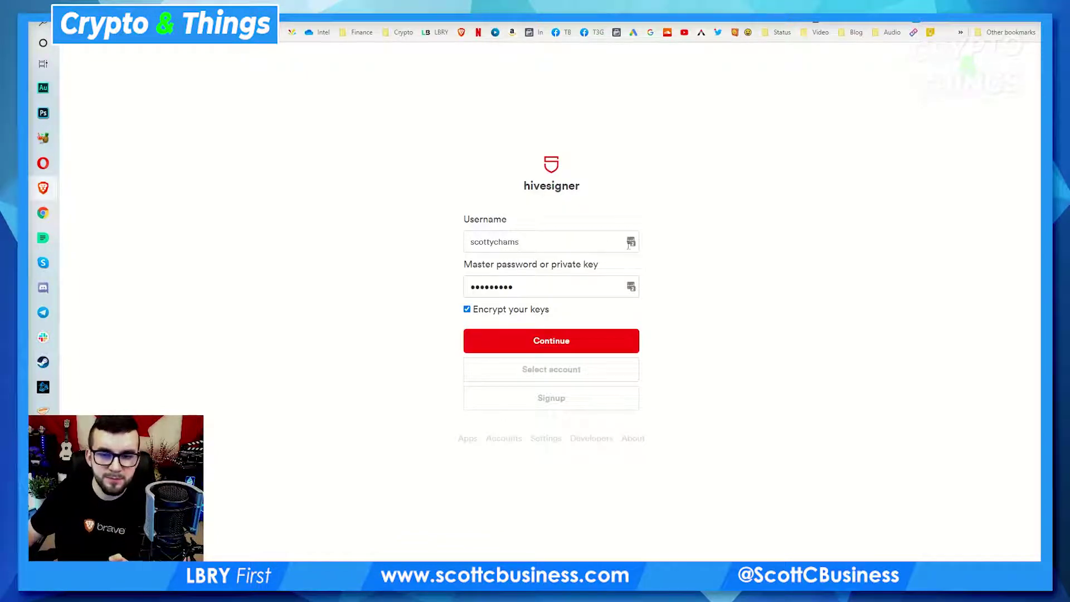
# - Enter the Hive account name, clear the key, and log in to view the saved accounts
pyautogui.doubleClick(568, 242)
pyautogui.write('sc')
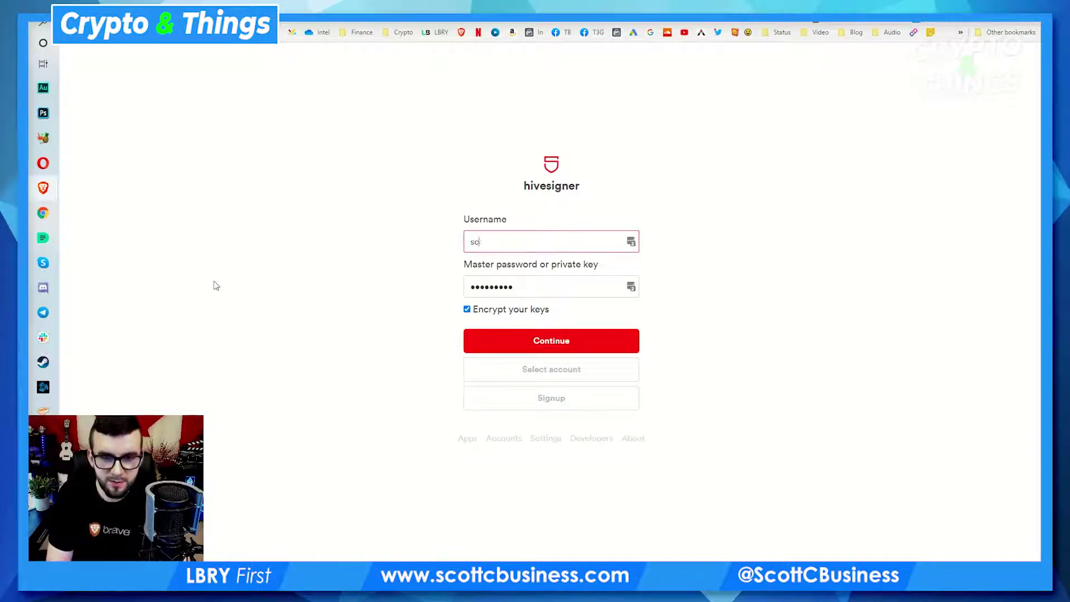
pyautogui.write('ottcbusiness')
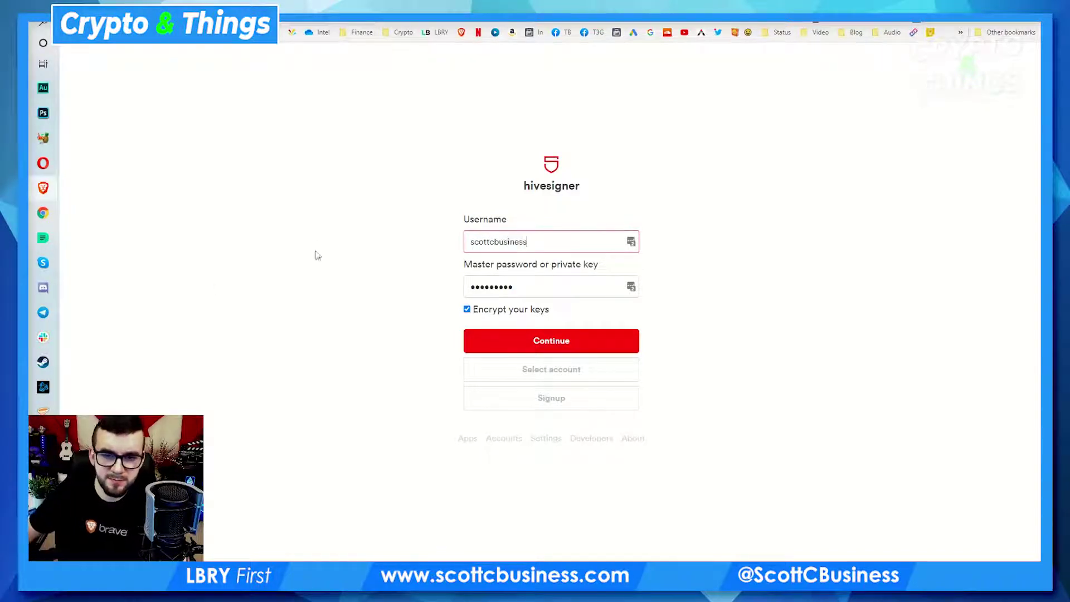
pyautogui.press('Tab')
pyautogui.press('BackSpace')
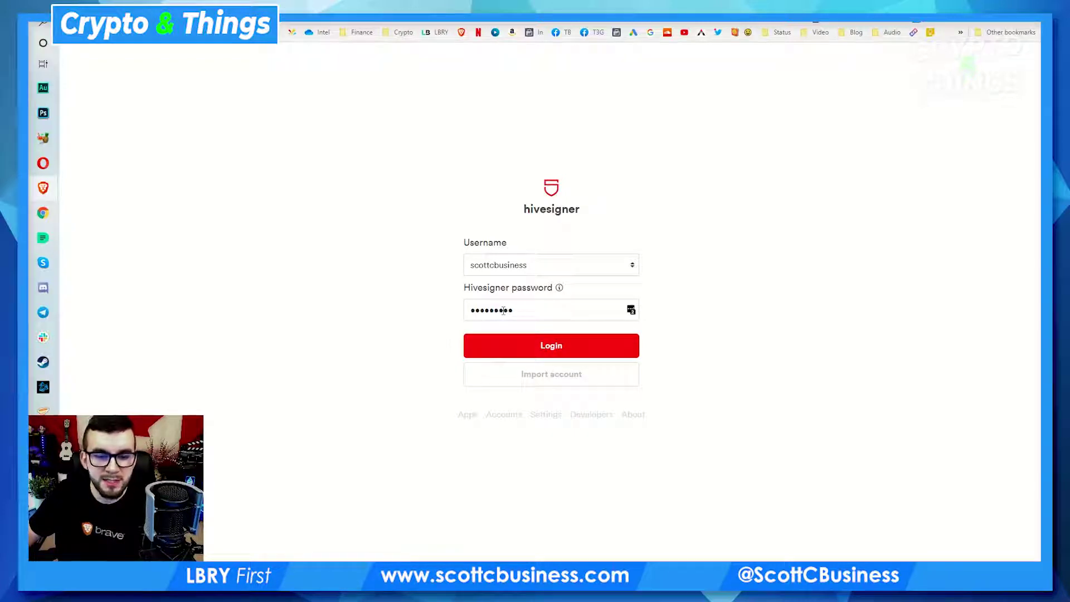
pyautogui.click(552, 349)
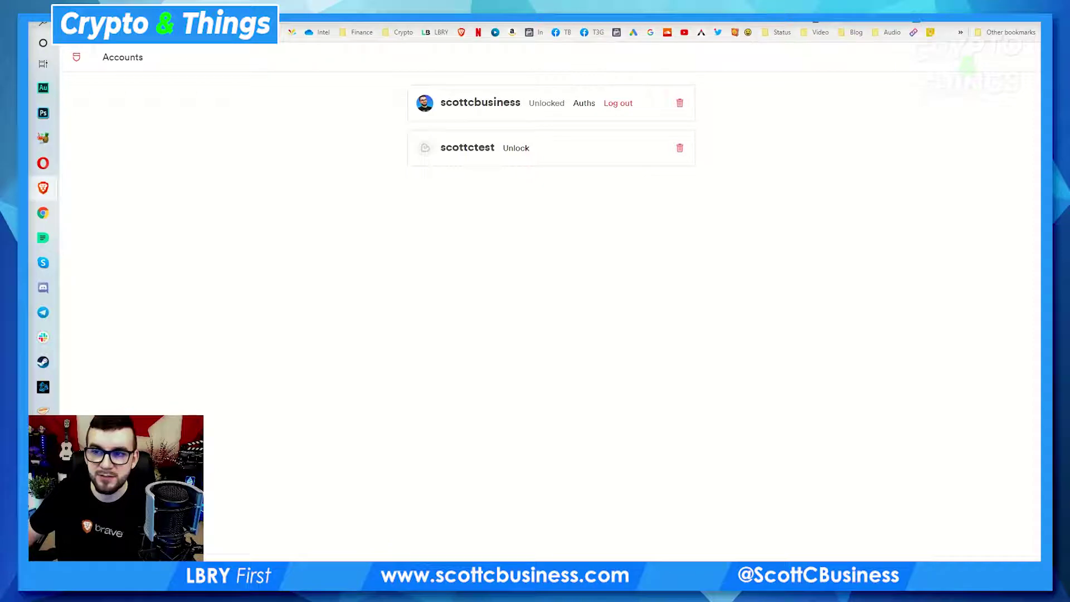
pyautogui.click(831, 24)
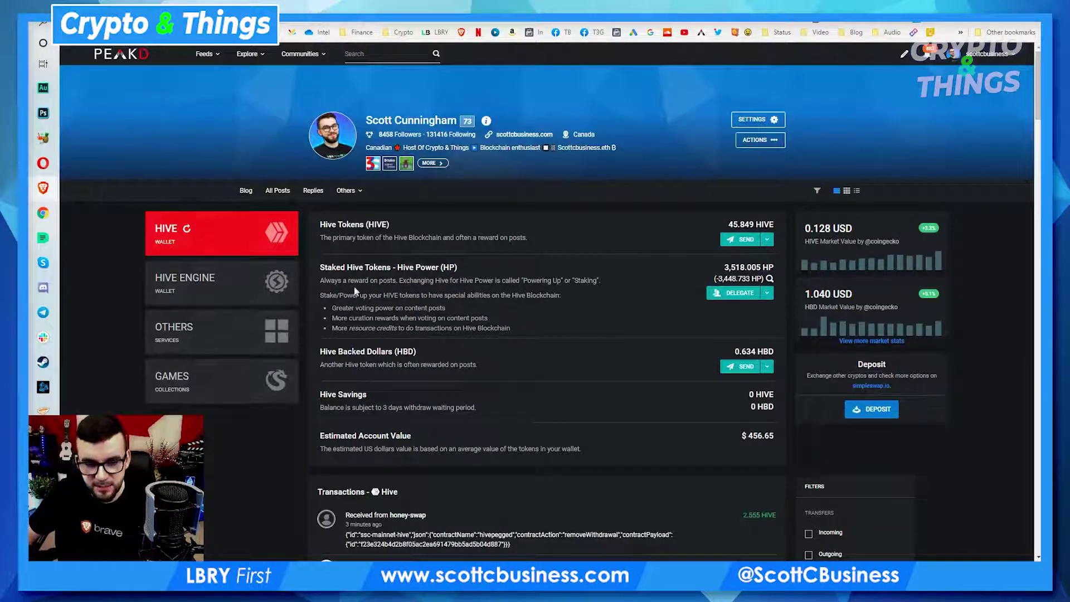
# - Browse the OTHERS, GAMES and HIVE ENGINE wallet tabs before returning to the HIVE balances
pyautogui.click(189, 337)
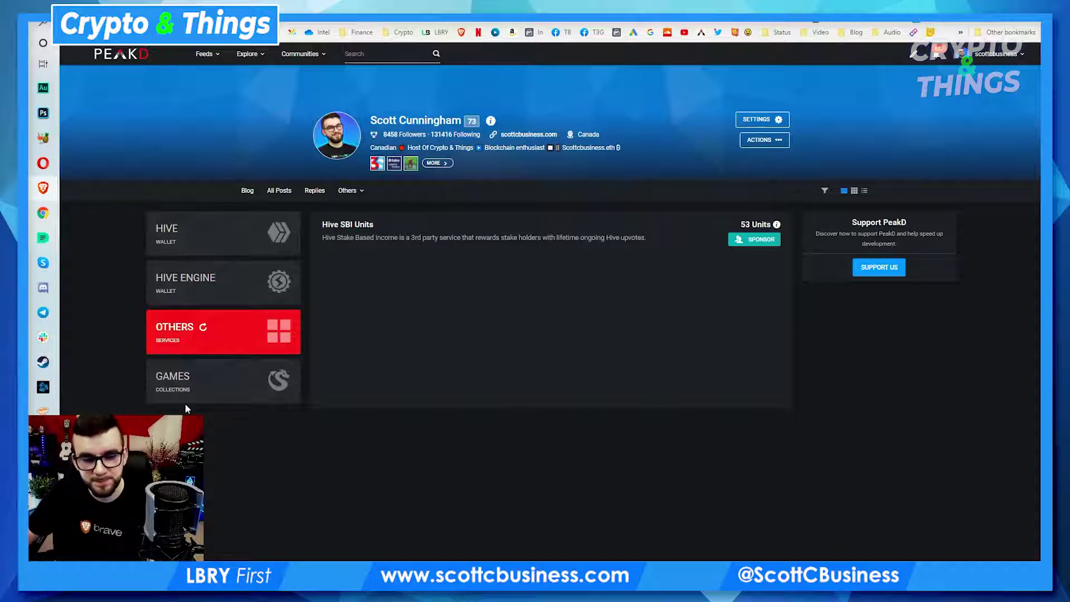
pyautogui.click(202, 389)
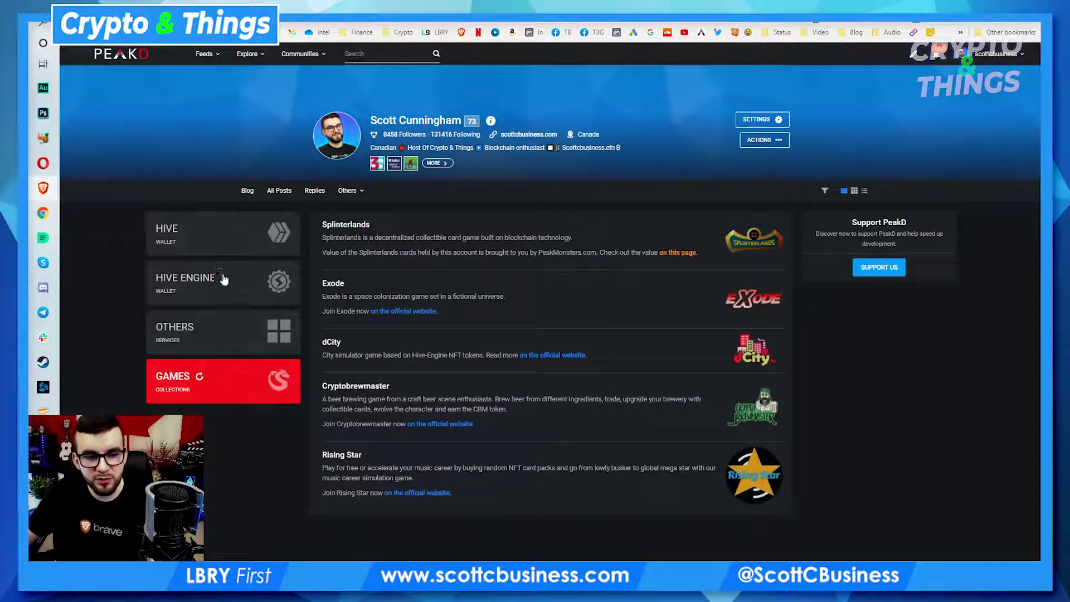
pyautogui.click(217, 291)
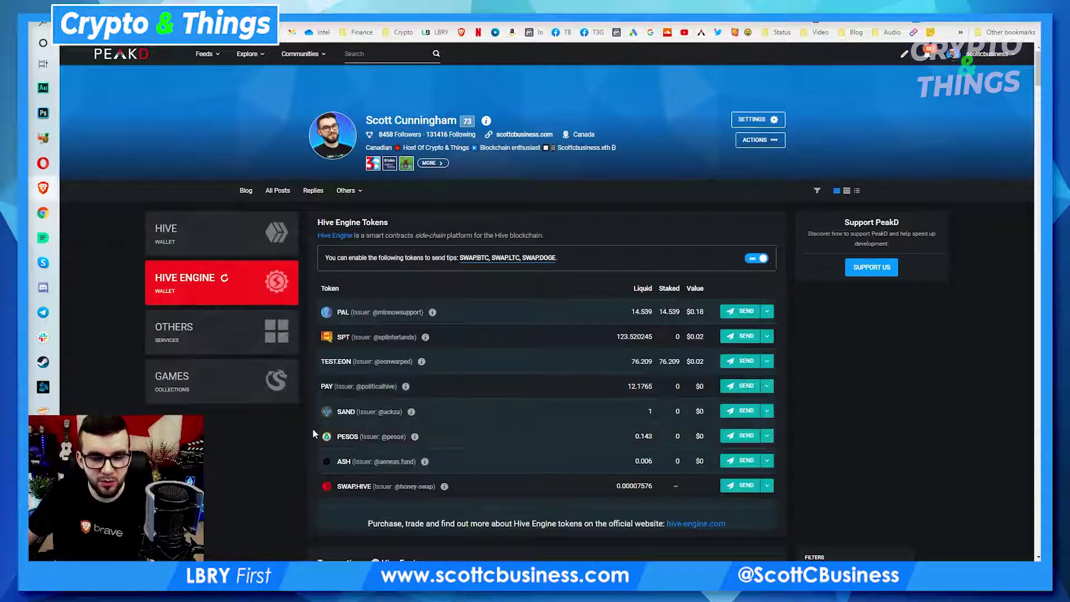
pyautogui.click(201, 394)
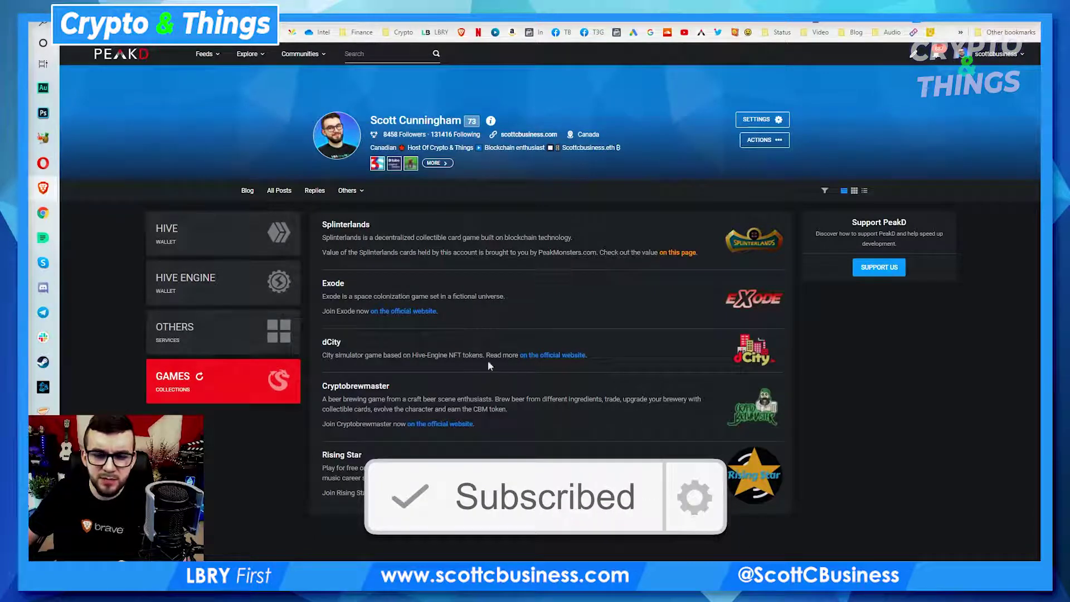
pyautogui.click(227, 229)
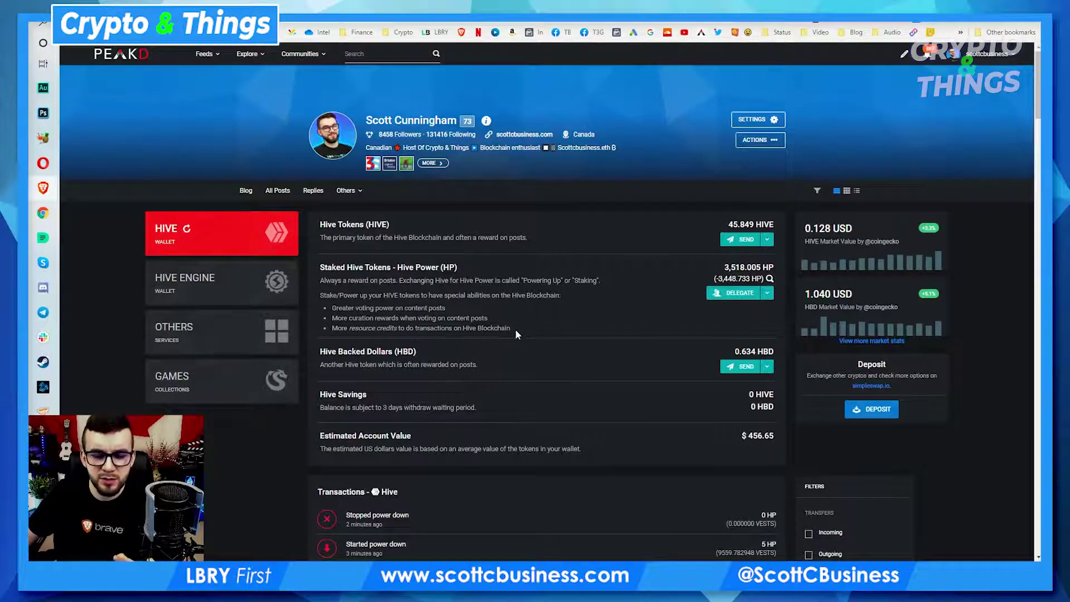
# - Review the wallet history showing both power downs, check the other profile pages, and open the account menu
pyautogui.scroll(-3, 515, 331)
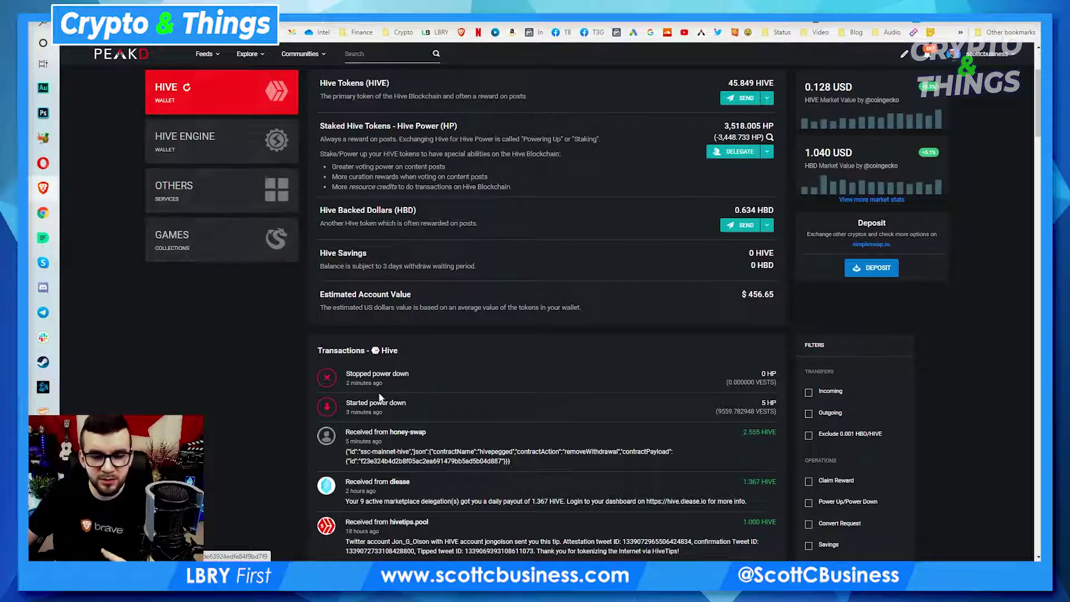
pyautogui.scroll(3, 453, 395)
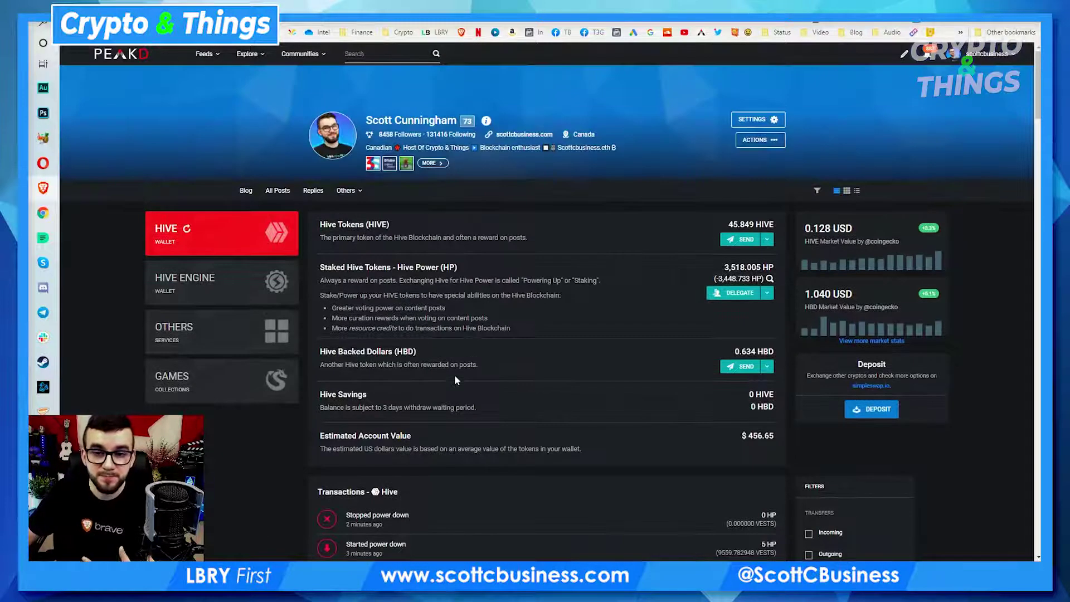
pyautogui.click(346, 191)
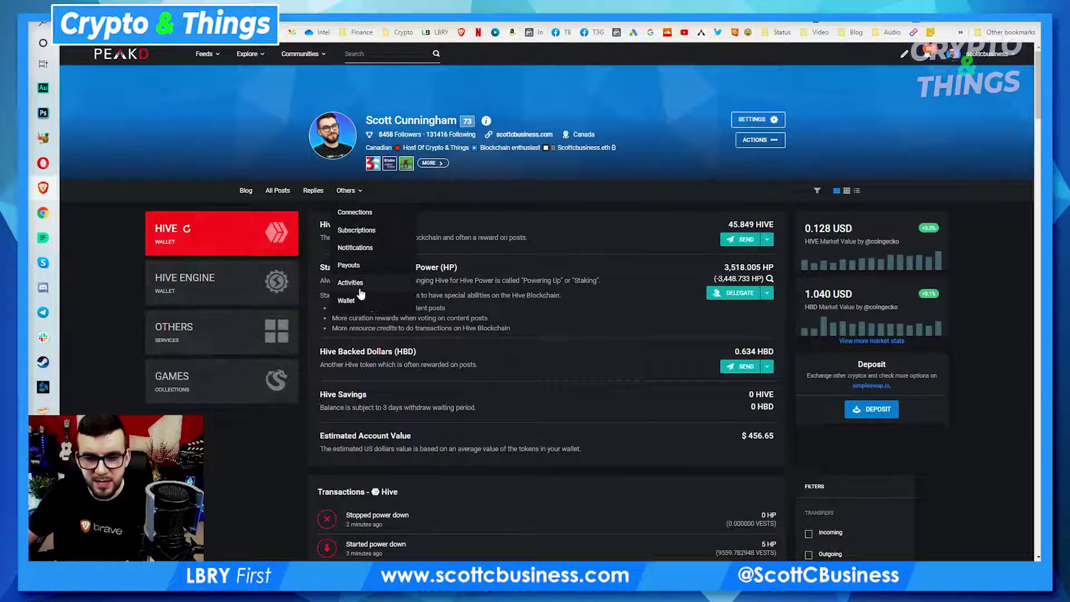
pyautogui.click(971, 65)
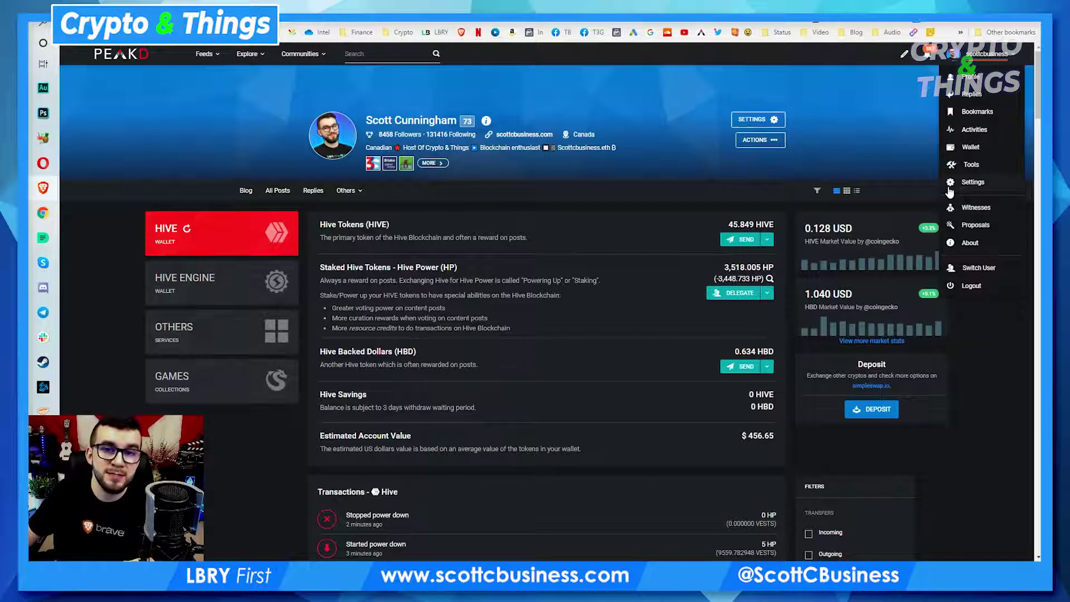
pyautogui.click(960, 225)
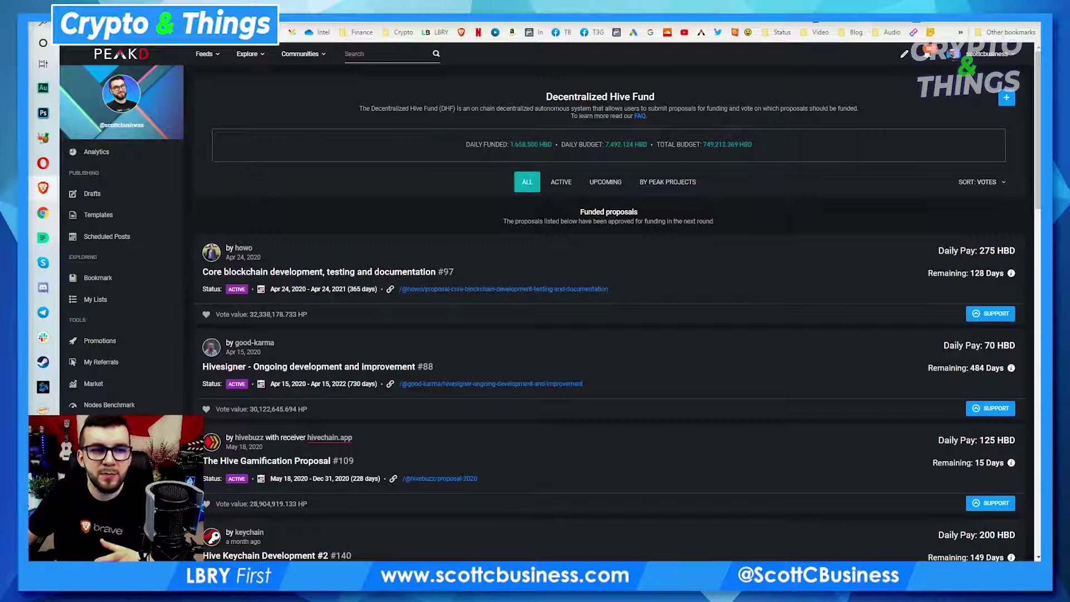
pyautogui.hotkey('alt', 'Left')
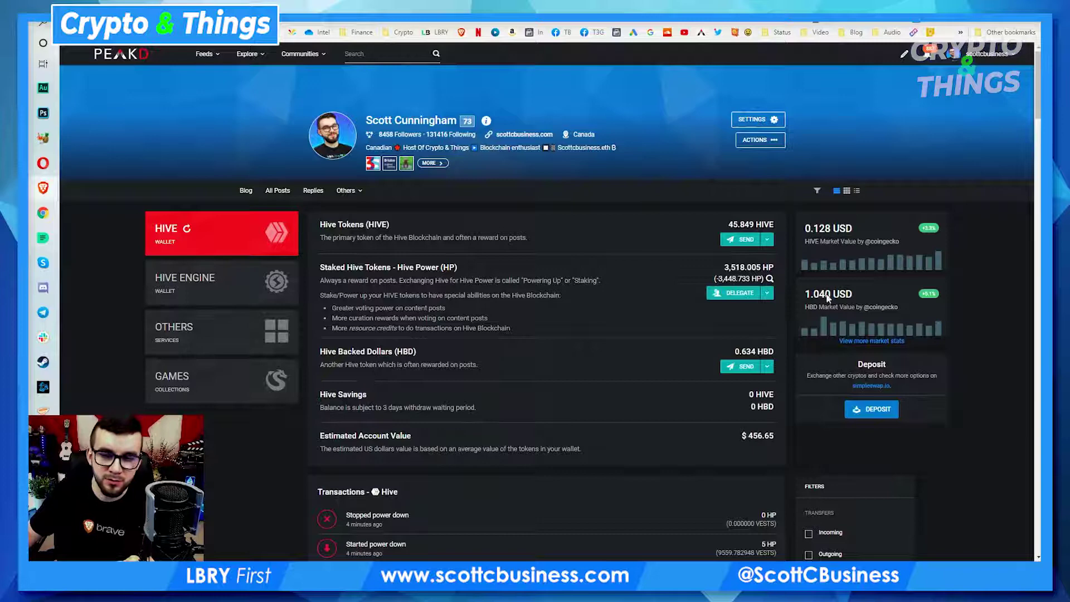
# - Note the 1.040 HBD price, then open the HIVE/HBD Market from the HBD actions
pyautogui.moveTo(804, 294); pyautogui.dragTo(831, 294)
pyautogui.click(975, 292)
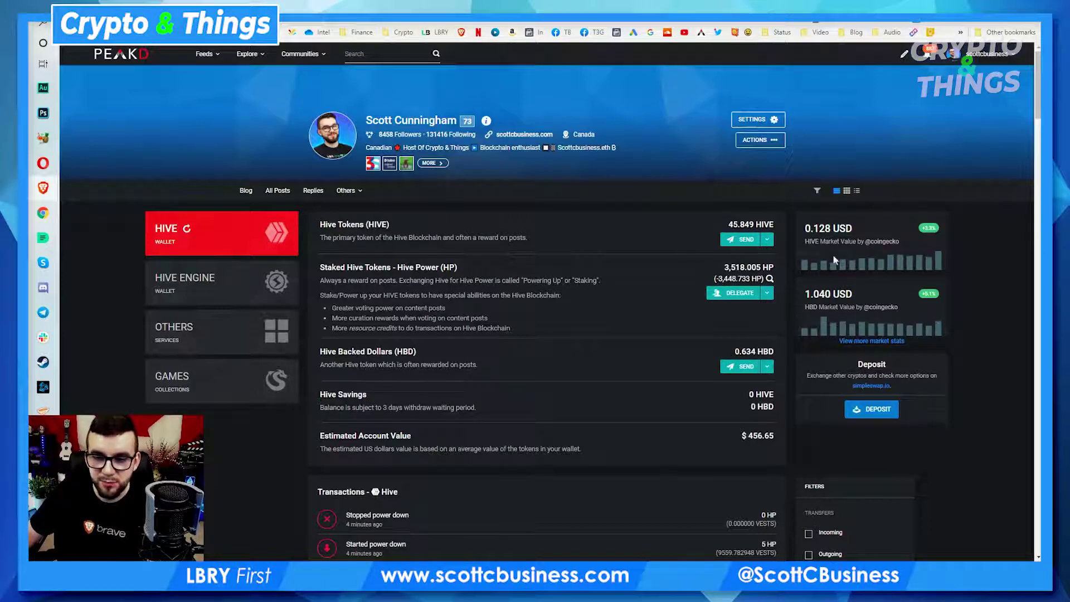
pyautogui.click(768, 366)
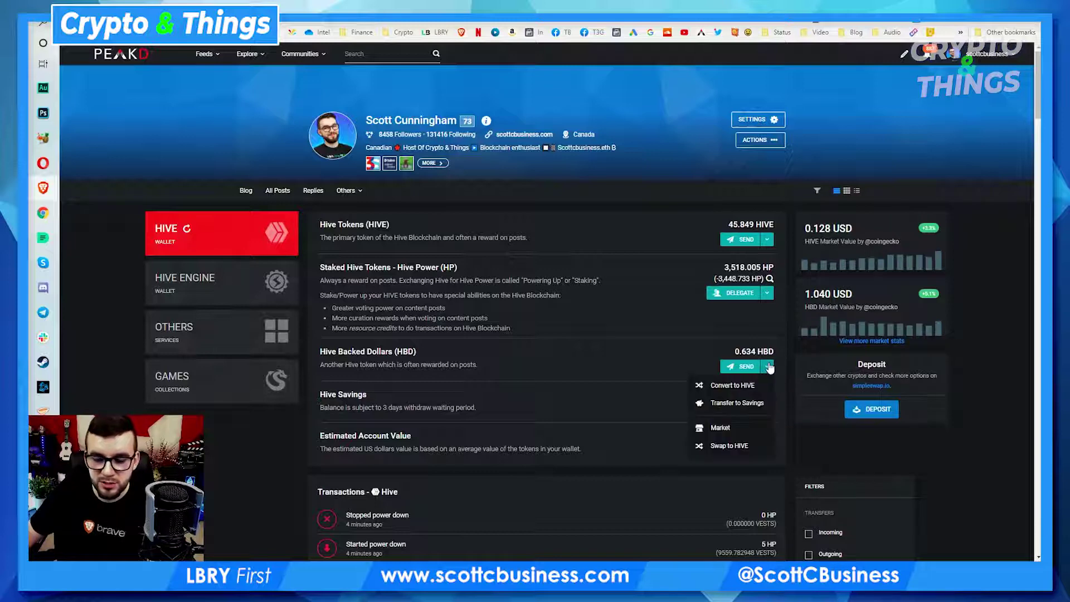
pyautogui.click(720, 427)
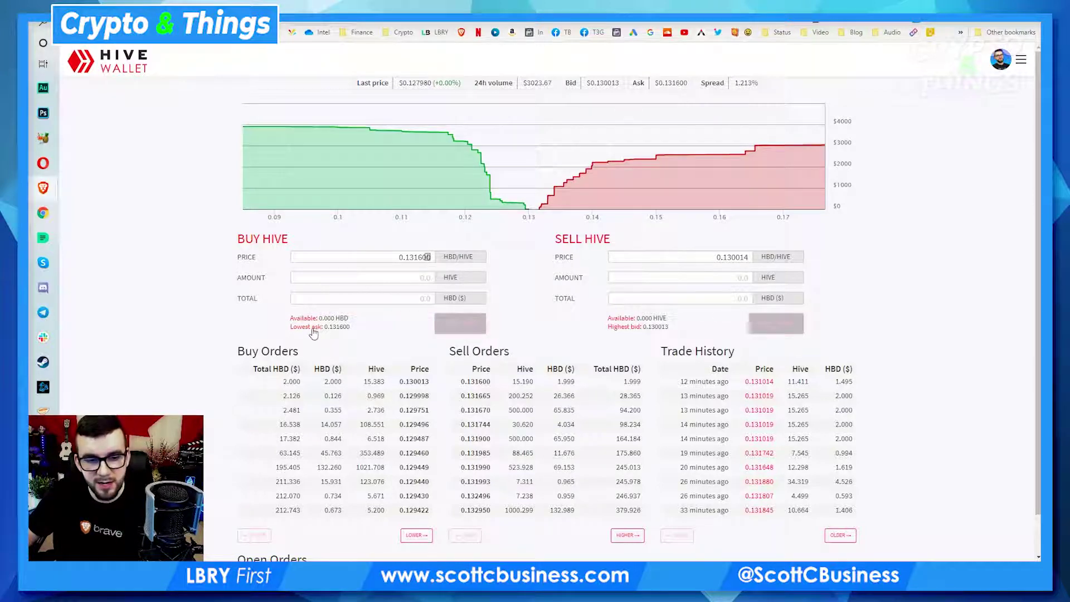
# - Trim the buy price and log in to Hive Wallet with the saved password-manager credentials
pyautogui.press('BackSpace')
pyautogui.press('BackSpace')
pyautogui.press('Return')
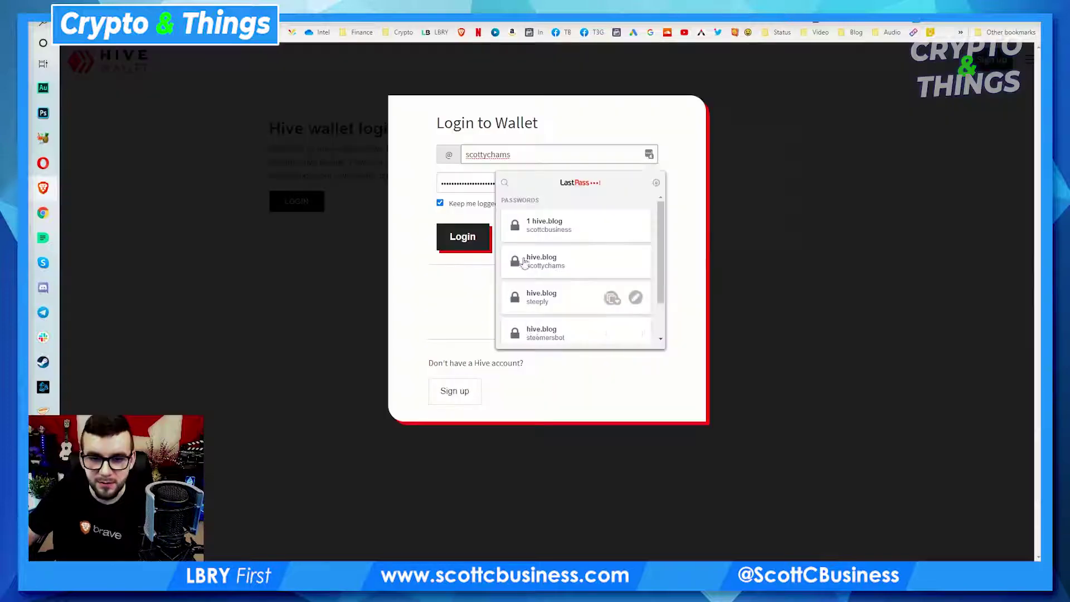
pyautogui.click(537, 227)
pyautogui.click(486, 245)
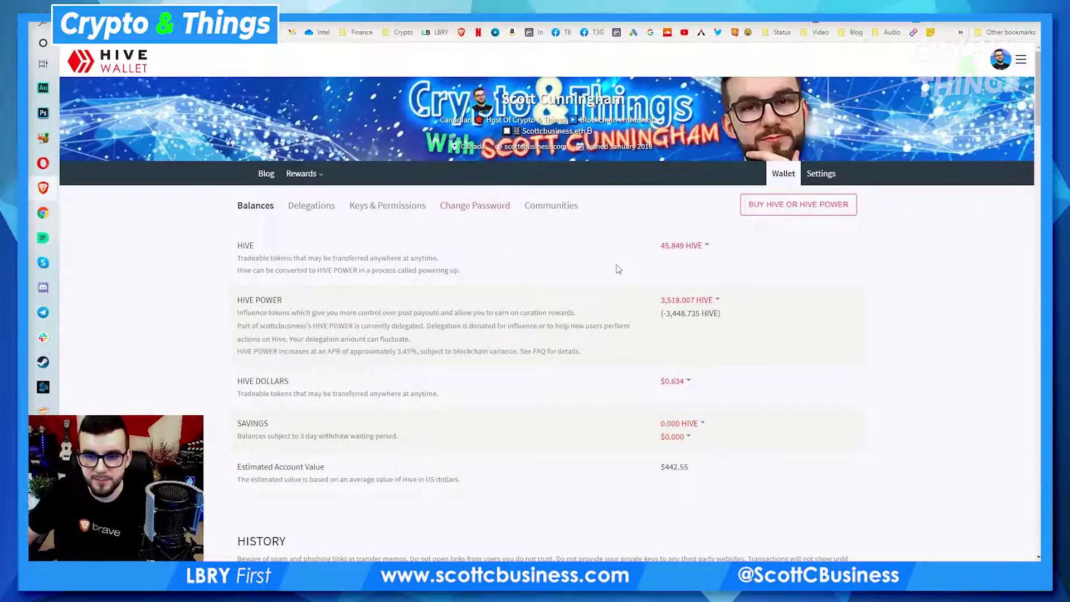
# - Set up a market buy of 4.817 HIVE for the full 0.634 HBD at the lowest ask
pyautogui.click(687, 382)
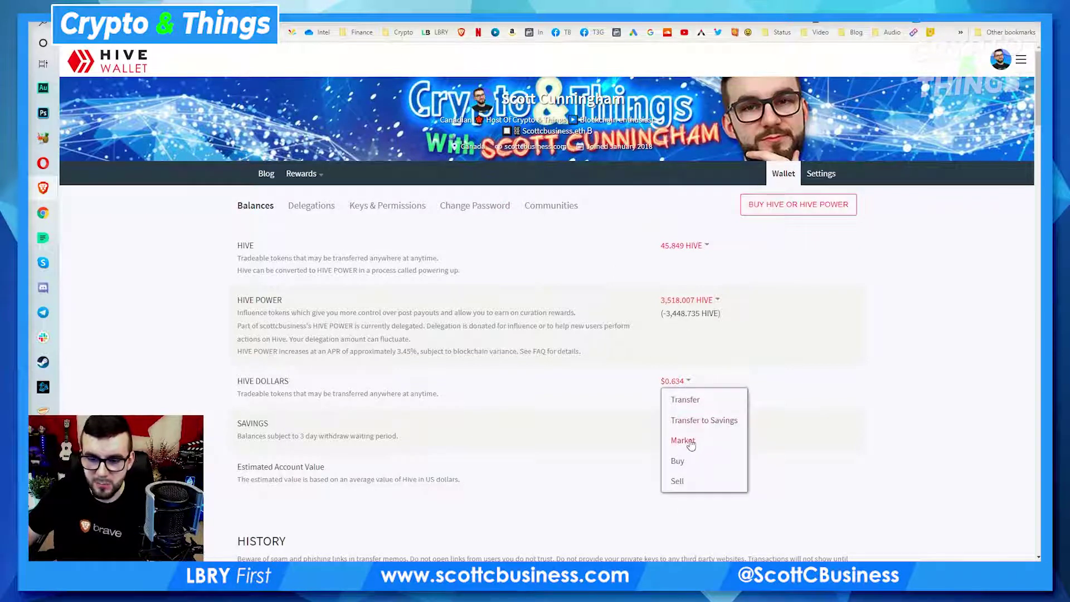
pyautogui.click(690, 444)
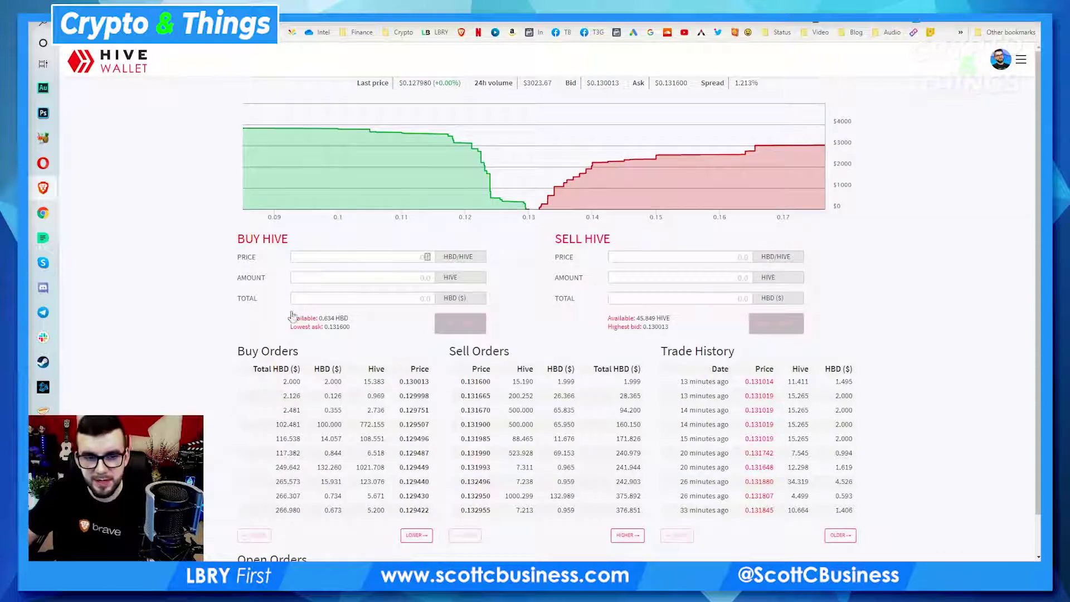
pyautogui.click(311, 320)
pyautogui.click(305, 329)
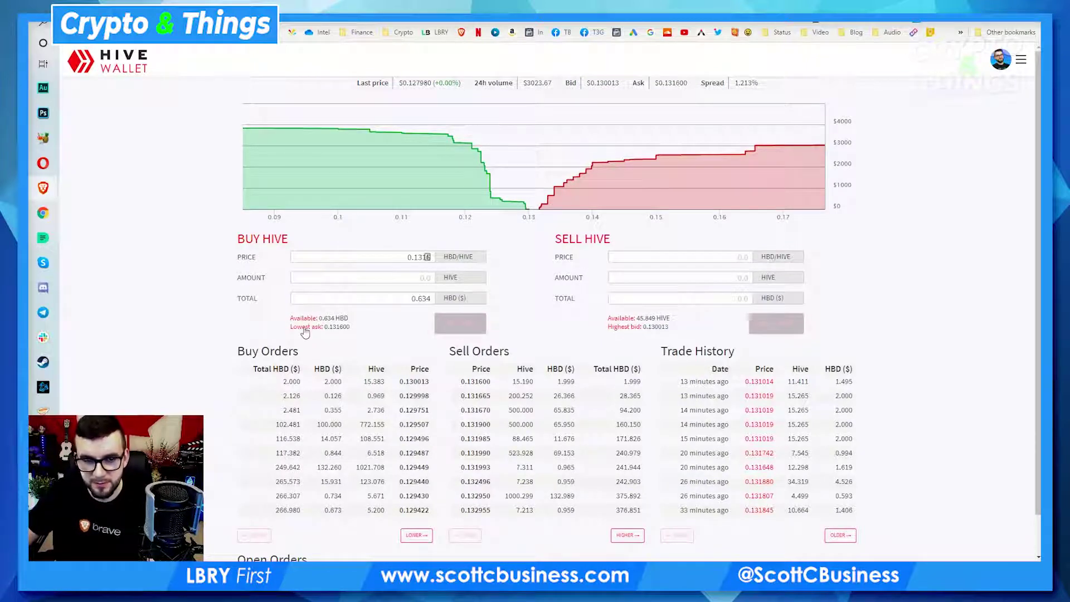
pyautogui.click(304, 319)
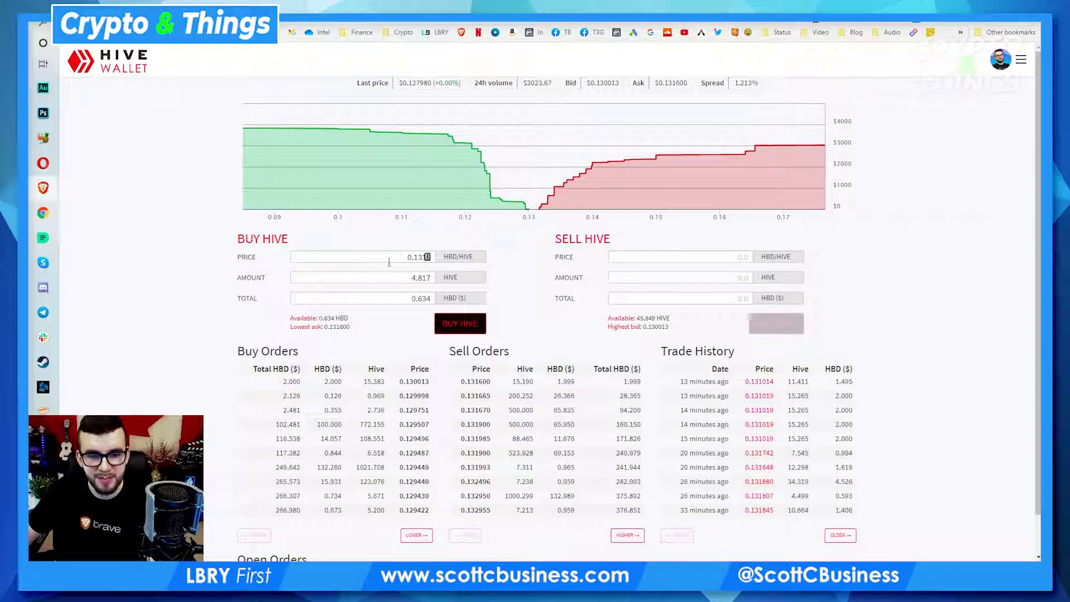
pyautogui.click(454, 325)
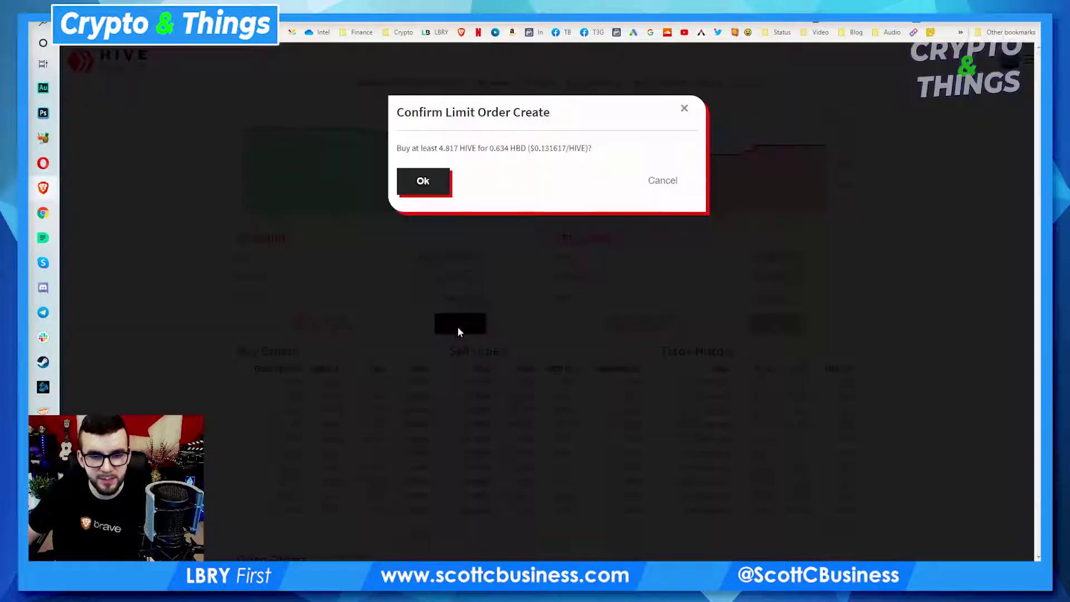
# - Confirm the 4.817 HIVE buy order, then fill the sell form with 50.666 HIVE at the highest bid
pyautogui.click(425, 179)
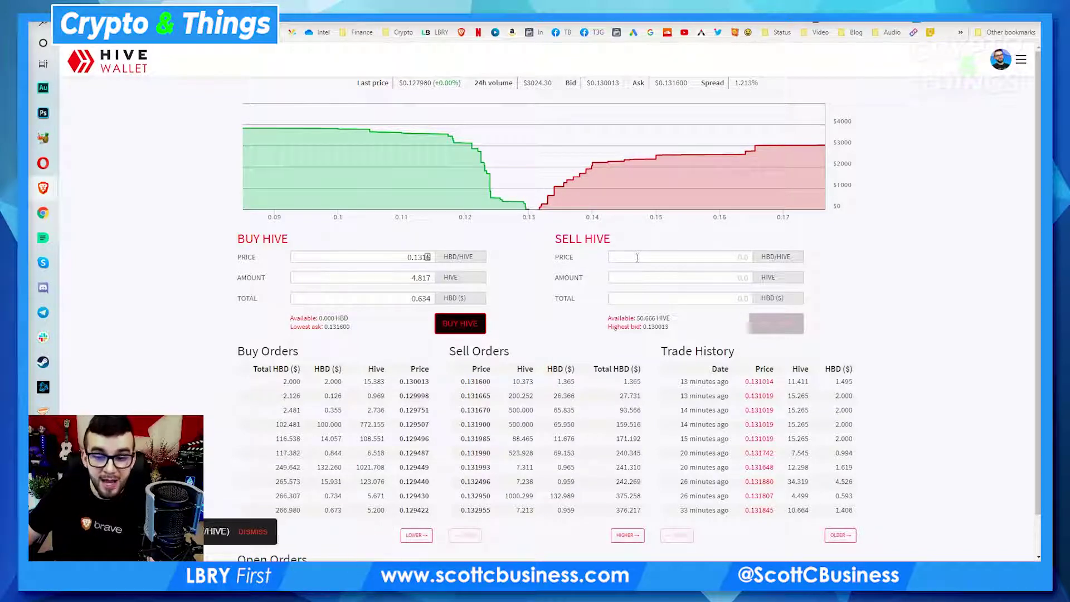
pyautogui.click(625, 318)
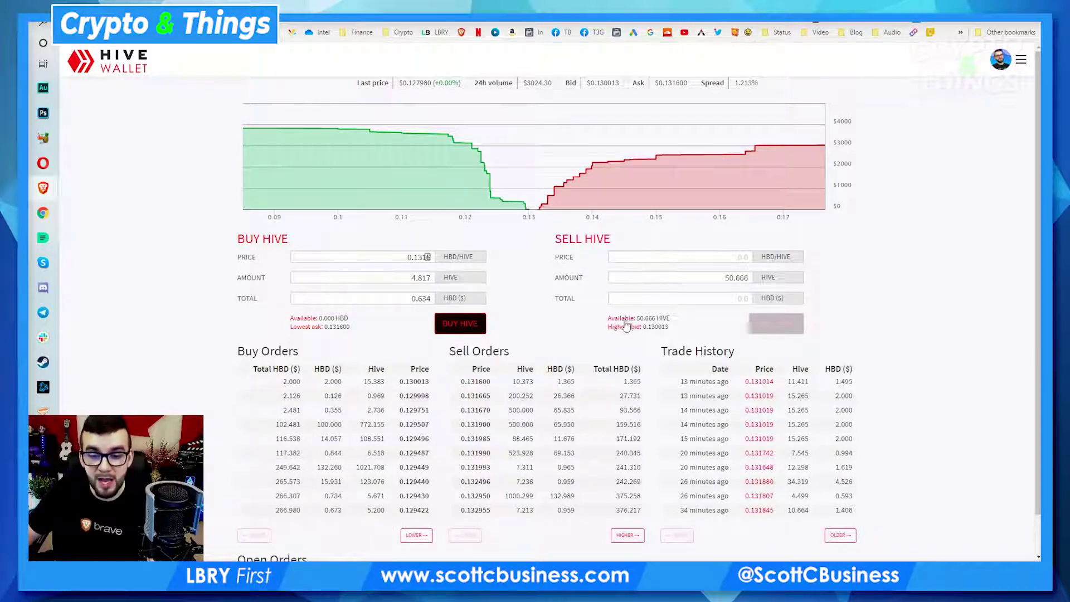
pyautogui.click(625, 327)
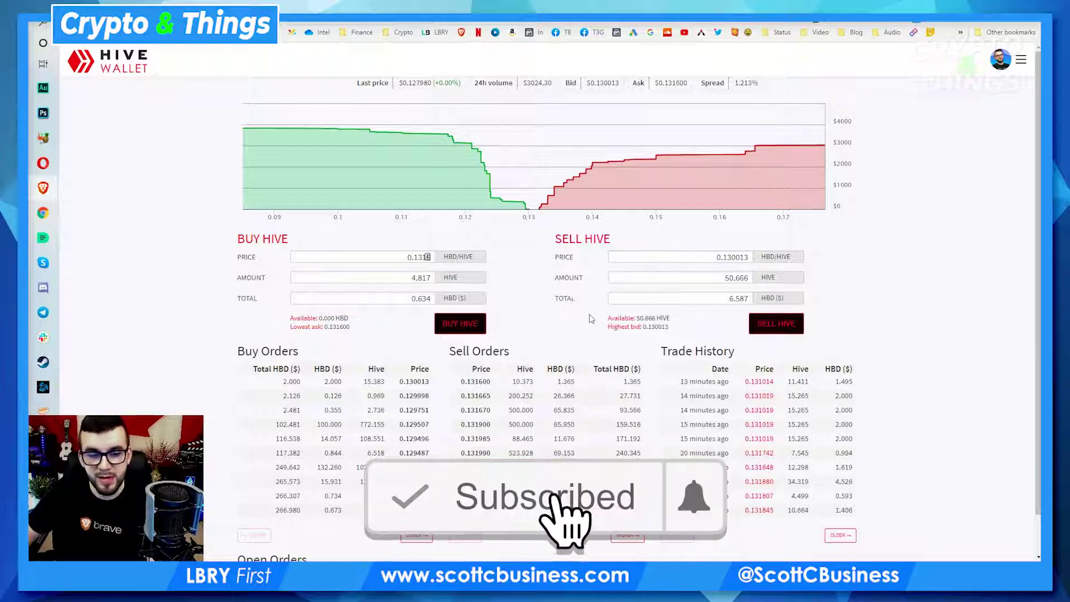
pyautogui.scroll(-1, 590, 318)
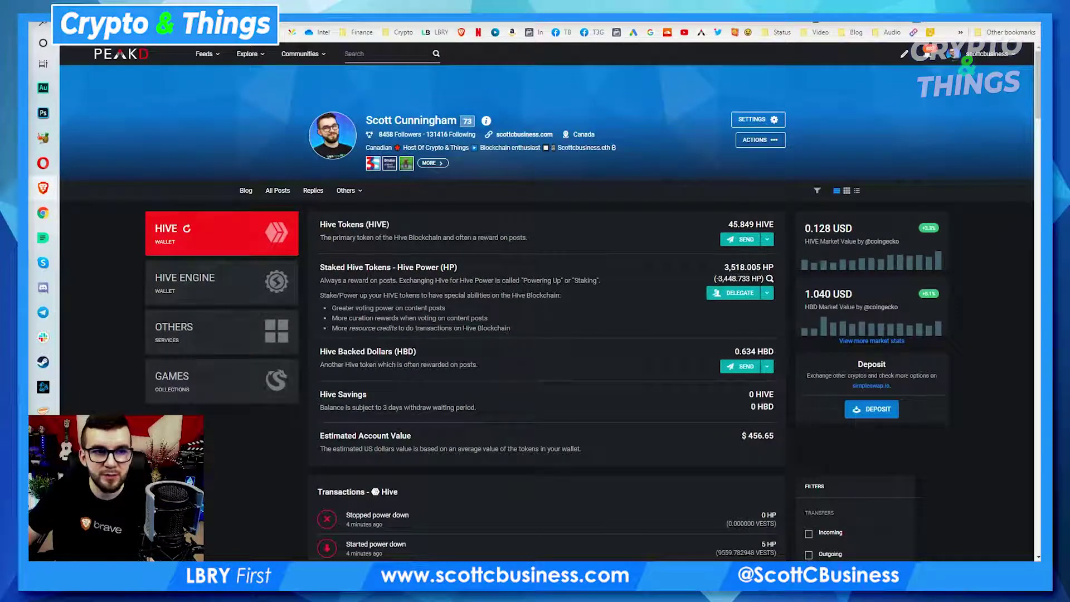
# - Reload the PeakD wallet, check the 50.666 HIVE and 0 HBD balances, and open HIVE's actions
pyautogui.click(739, 226)
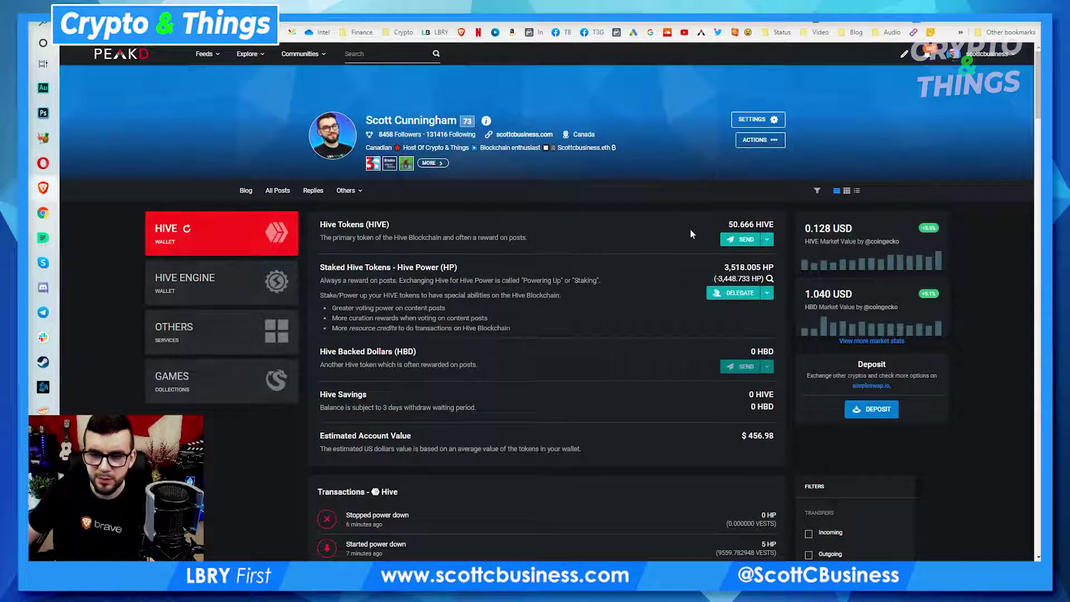
pyautogui.moveTo(701, 223); pyautogui.dragTo(1001, 247)
pyautogui.click(1002, 251)
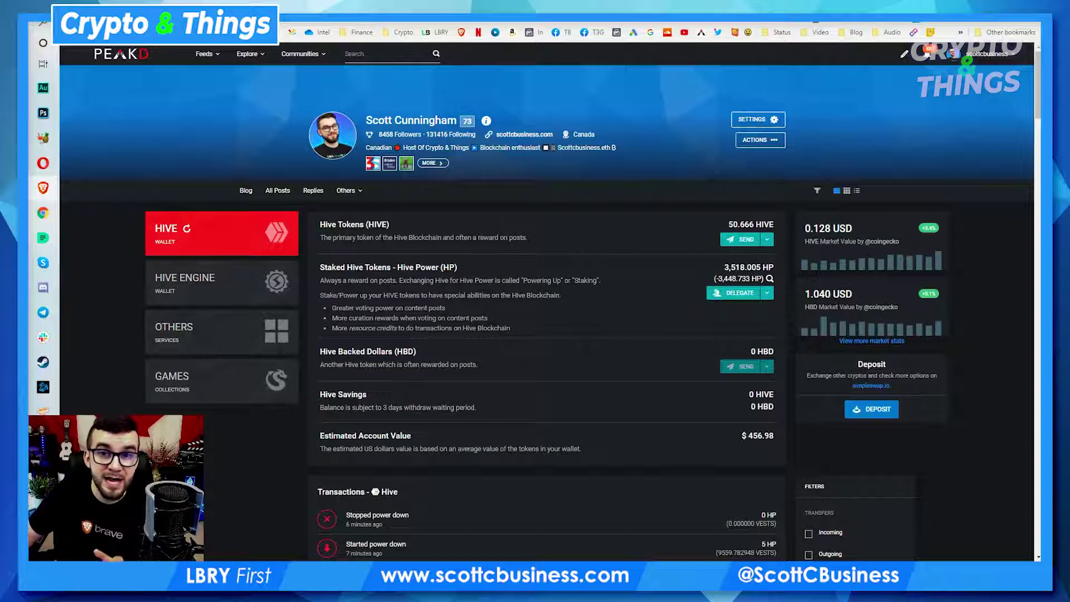
pyautogui.scroll(-5, 760, 390)
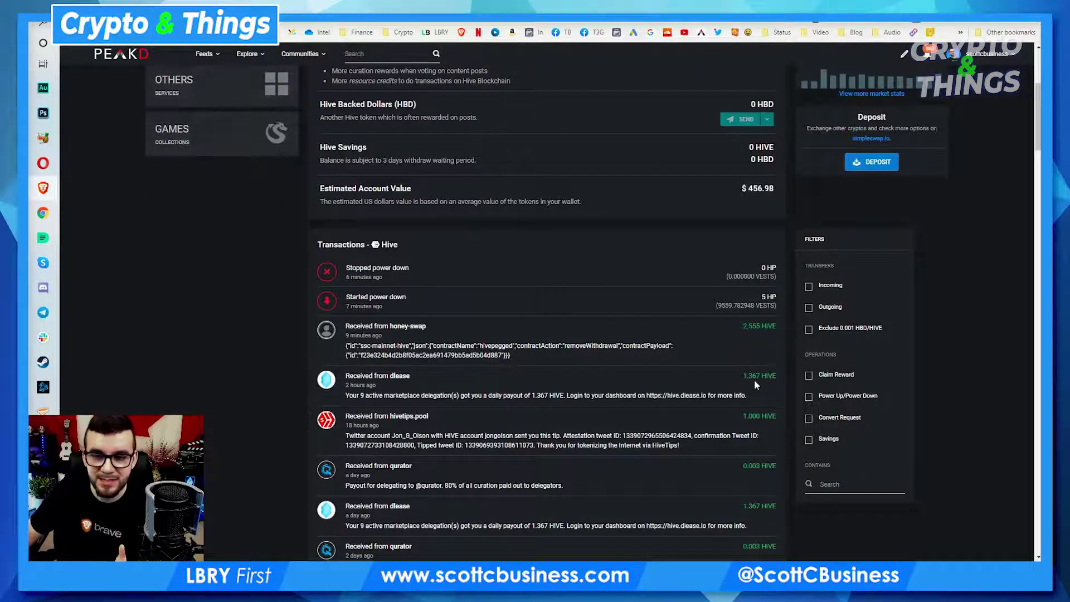
pyautogui.scroll(4, 754, 379)
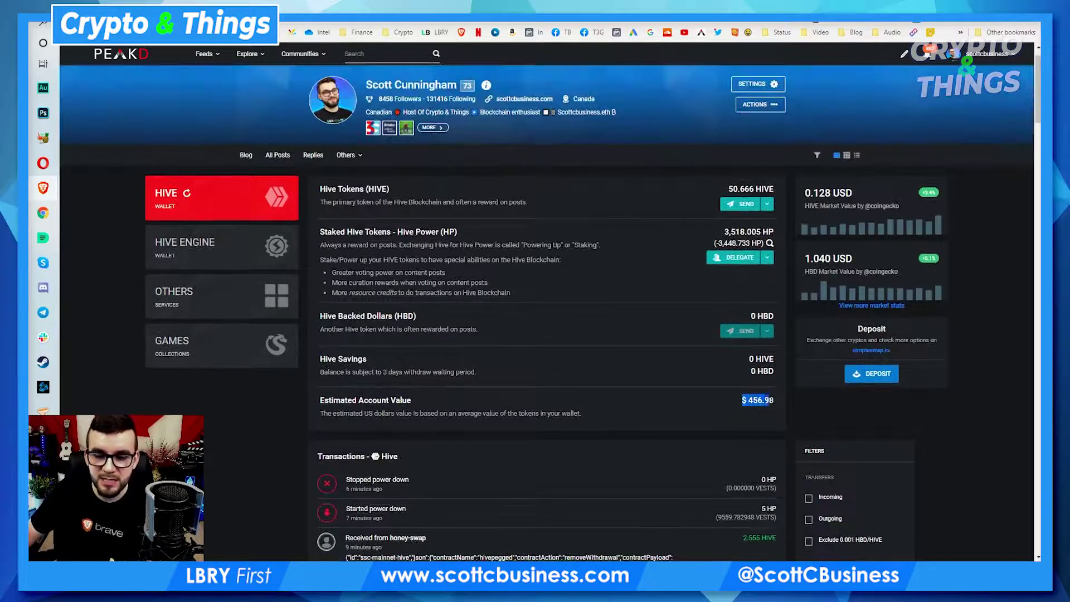
pyautogui.click(961, 210)
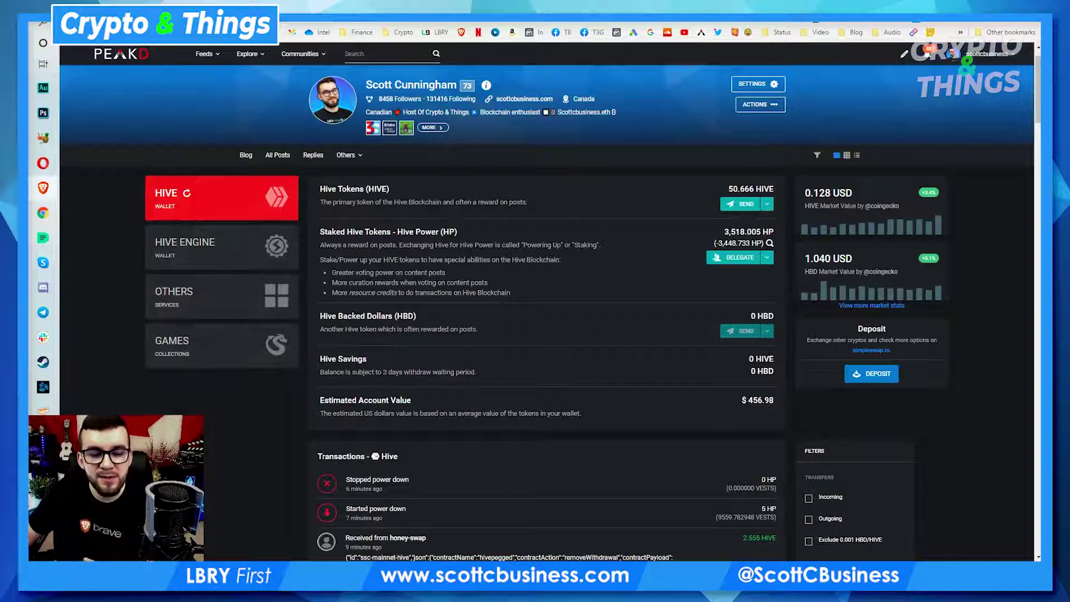
pyautogui.click(769, 204)
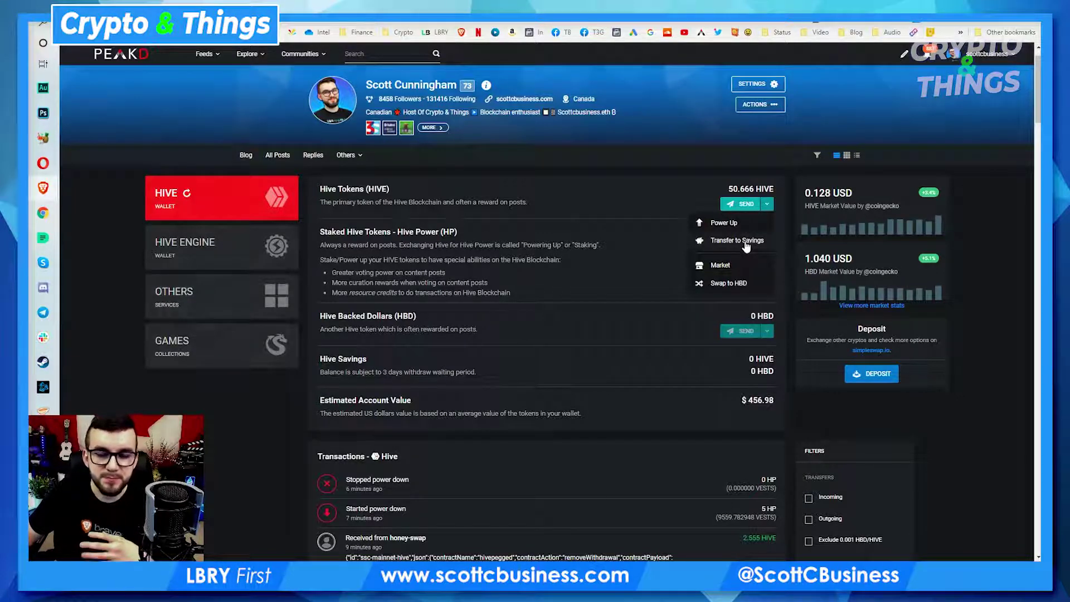
# - Set up a 1 HIVE Transfer to Savings and submit it for signing
pyautogui.click(494, 382)
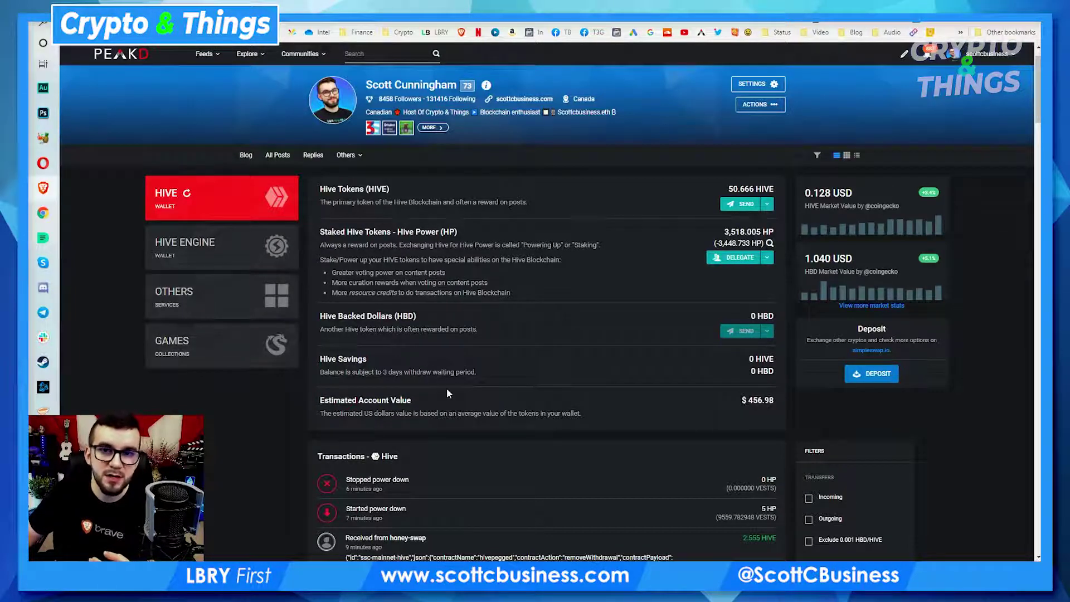
pyautogui.click(768, 208)
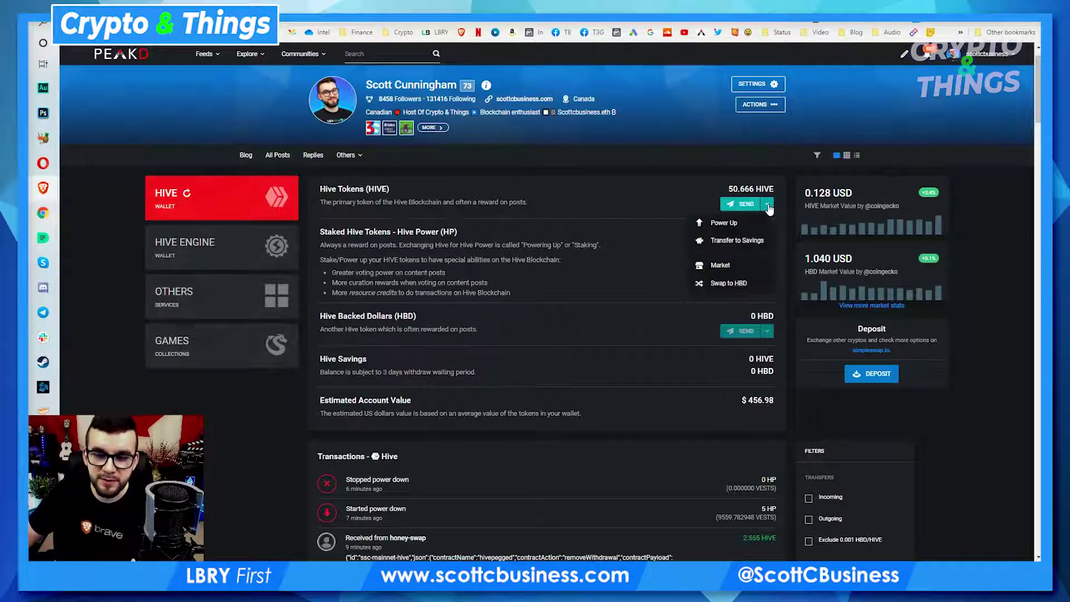
pyautogui.click(729, 240)
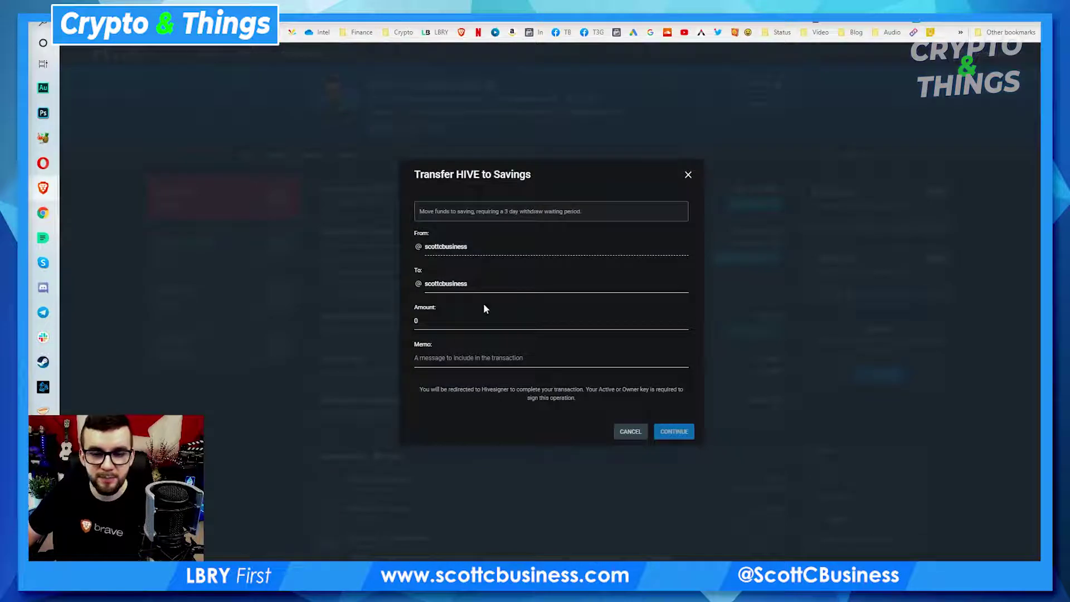
pyautogui.click(459, 322)
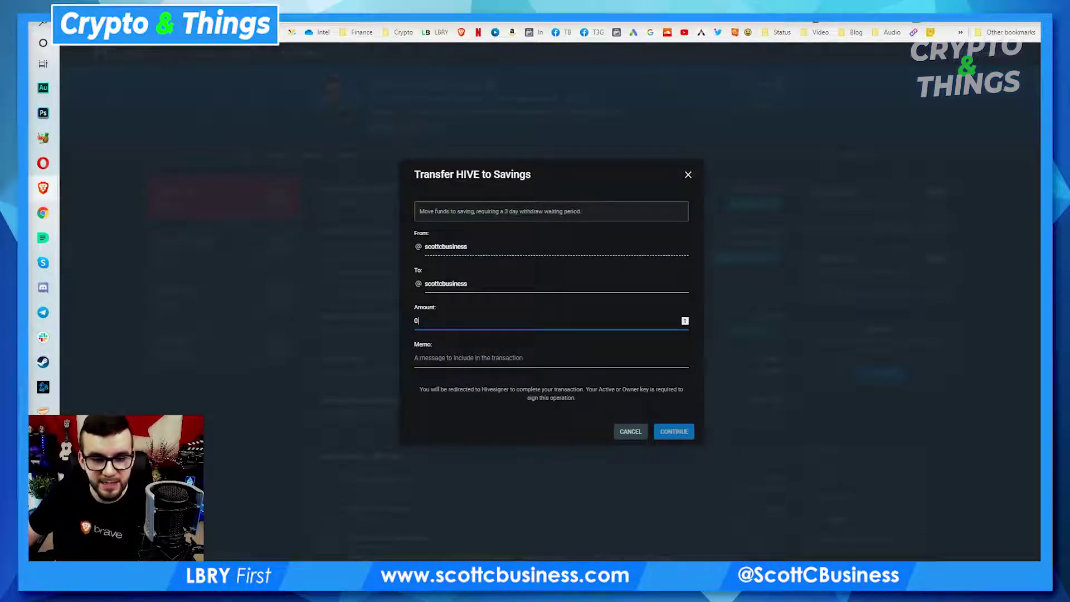
pyautogui.click(671, 433)
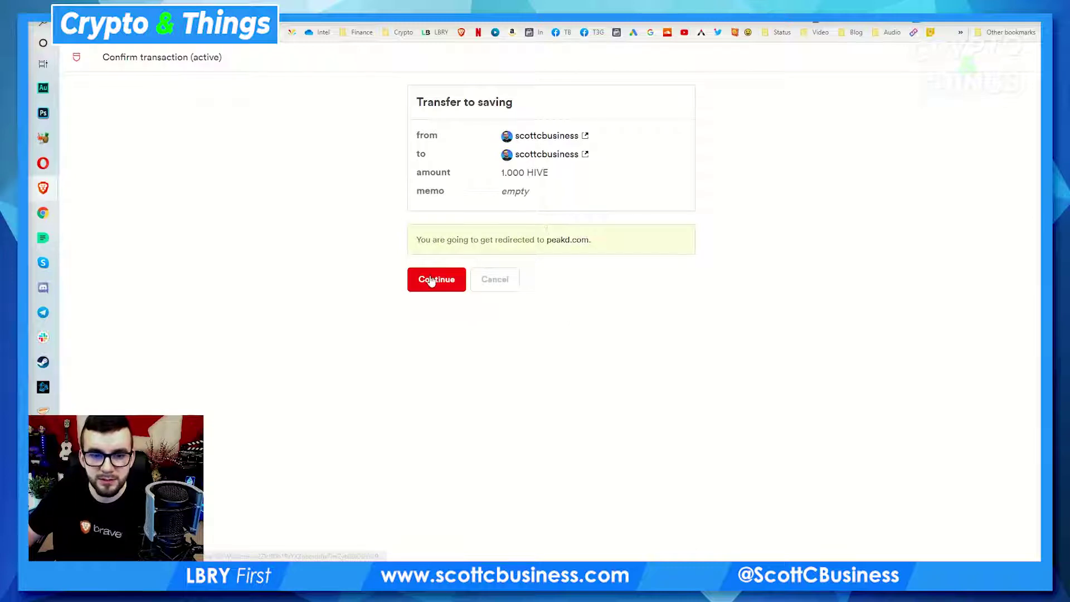
# - Log in to Hivesigner and approve the 1.000 HIVE transfer to savings
pyautogui.click(426, 279)
pyautogui.click(510, 344)
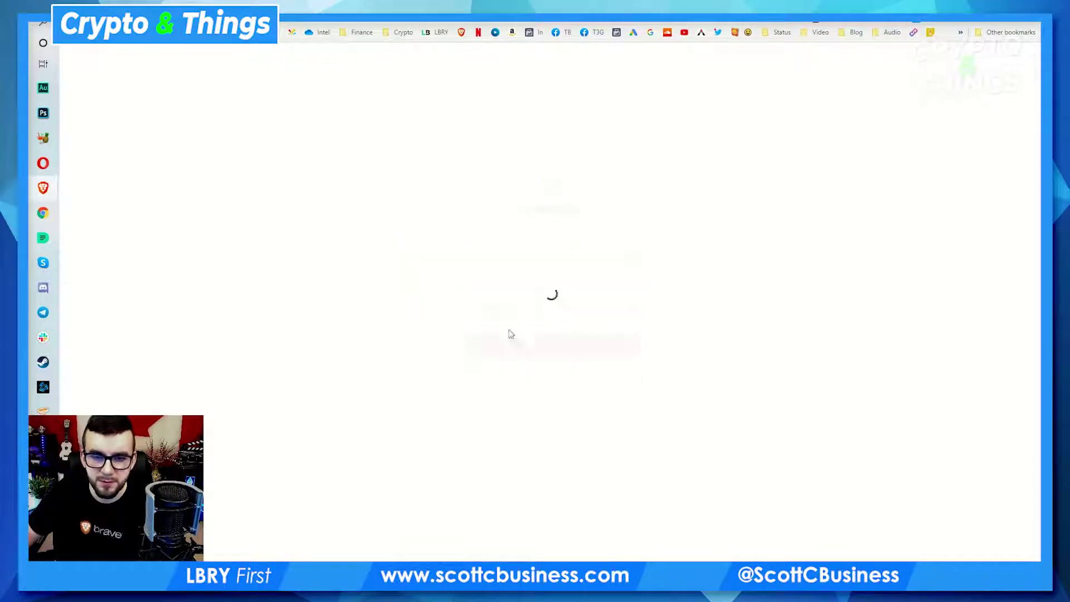
pyautogui.click(435, 281)
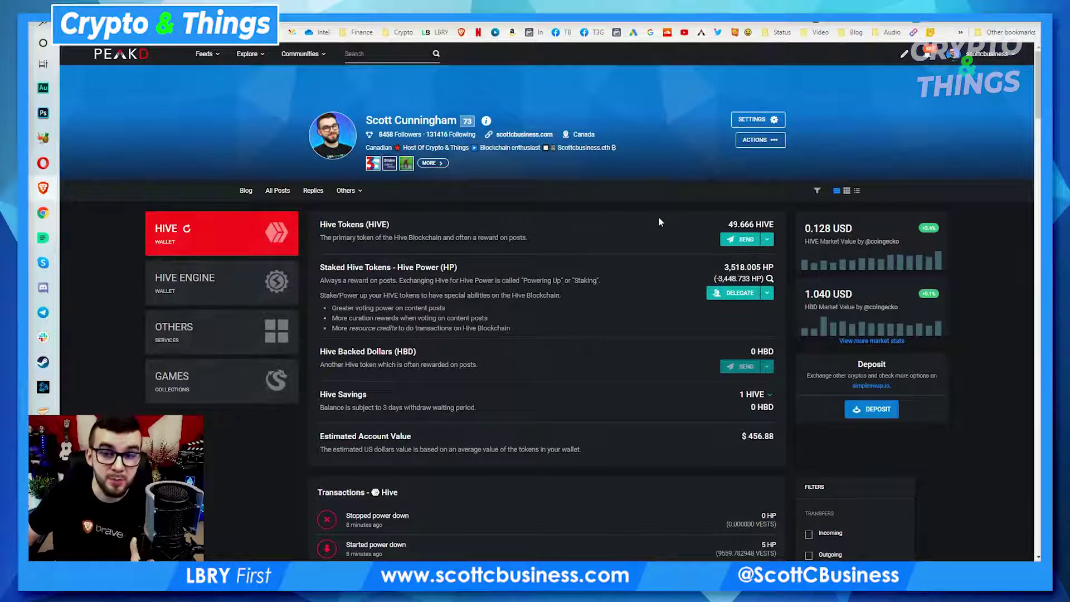
# - Request a Withdraw HIVE of 1 from Hive Savings and submit it for signing
pyautogui.click(769, 396)
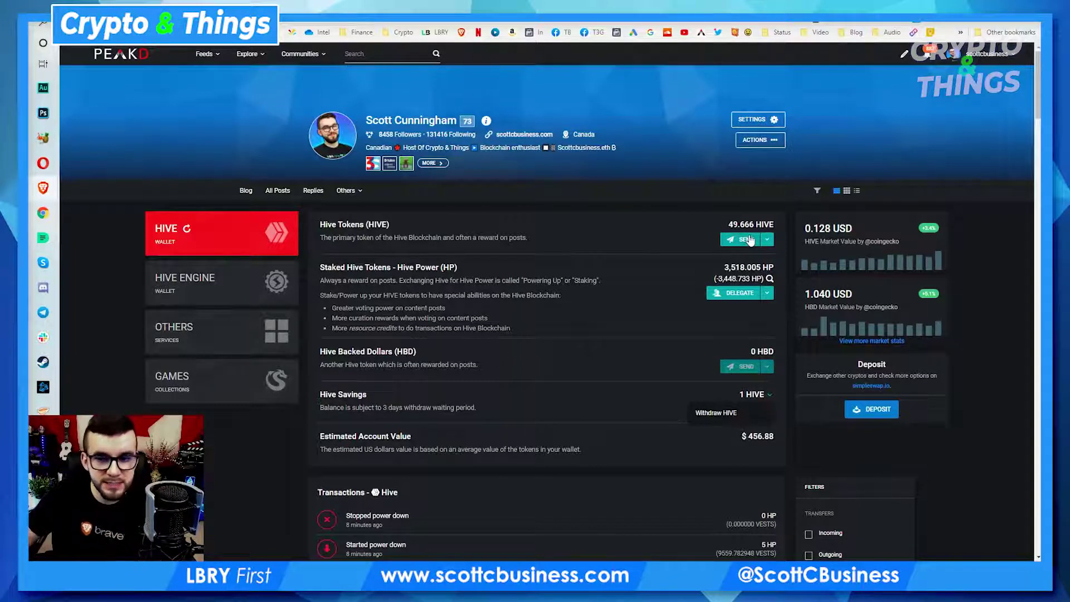
pyautogui.click(708, 415)
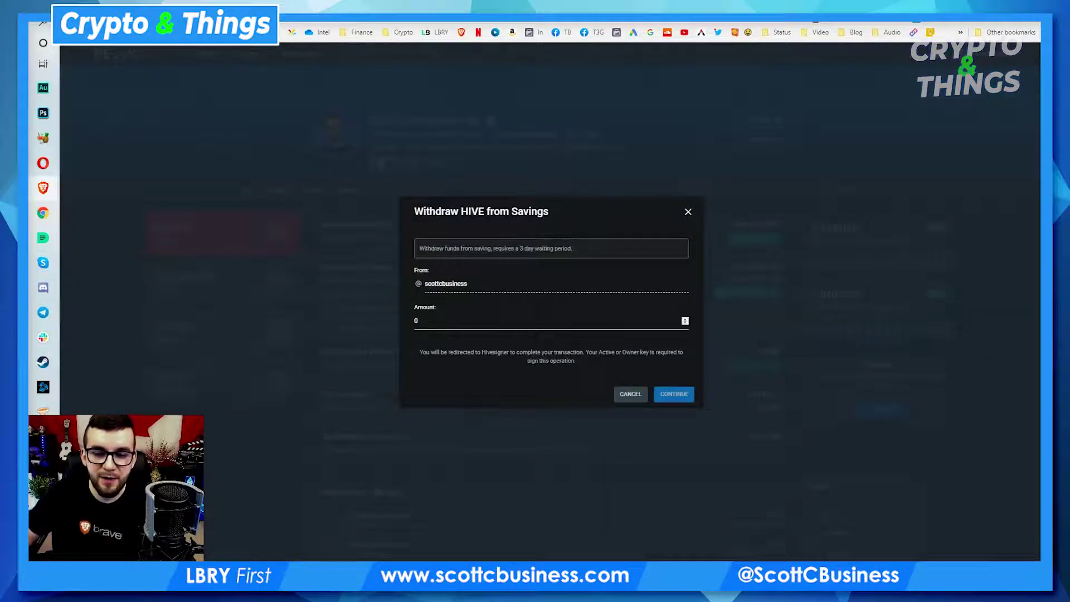
pyautogui.write('1')
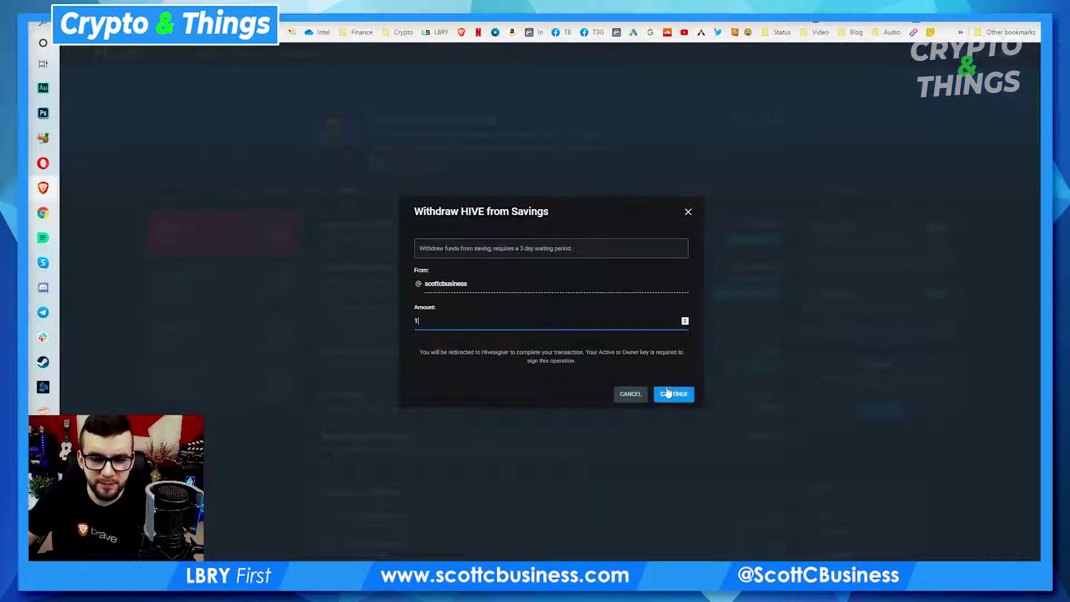
pyautogui.click(675, 398)
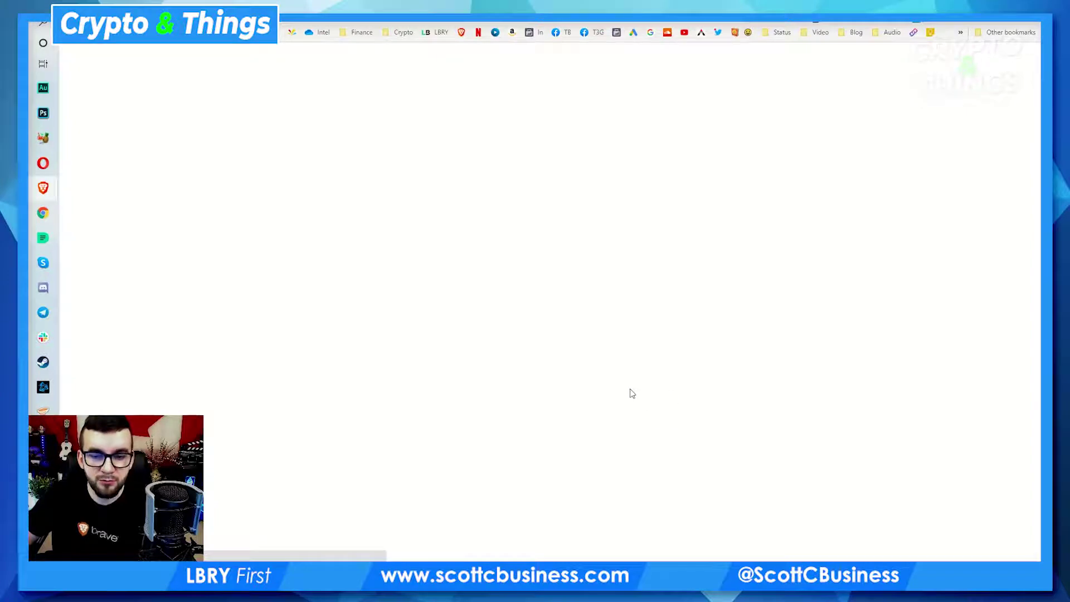
# - Log in to Hivesigner and approve the 1.000 HIVE withdrawal from savings
pyautogui.click(421, 301)
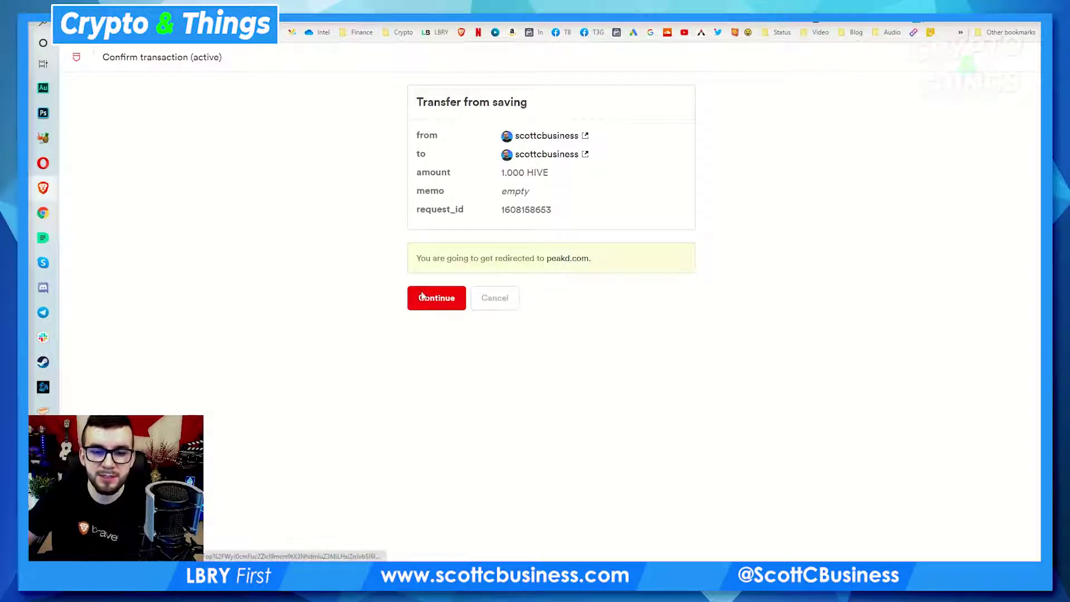
pyautogui.click(531, 346)
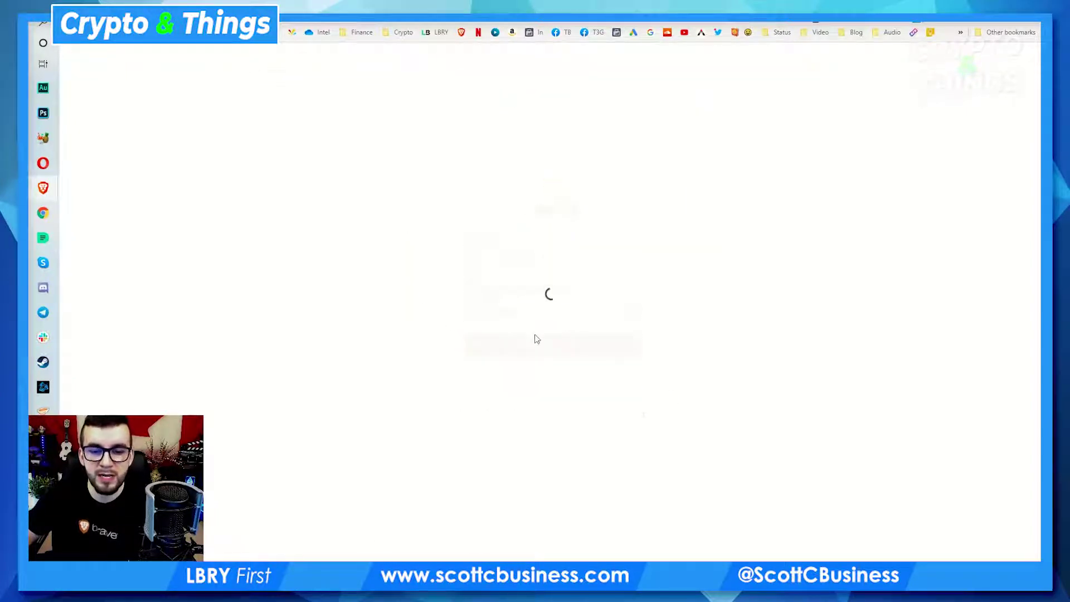
pyautogui.click(421, 305)
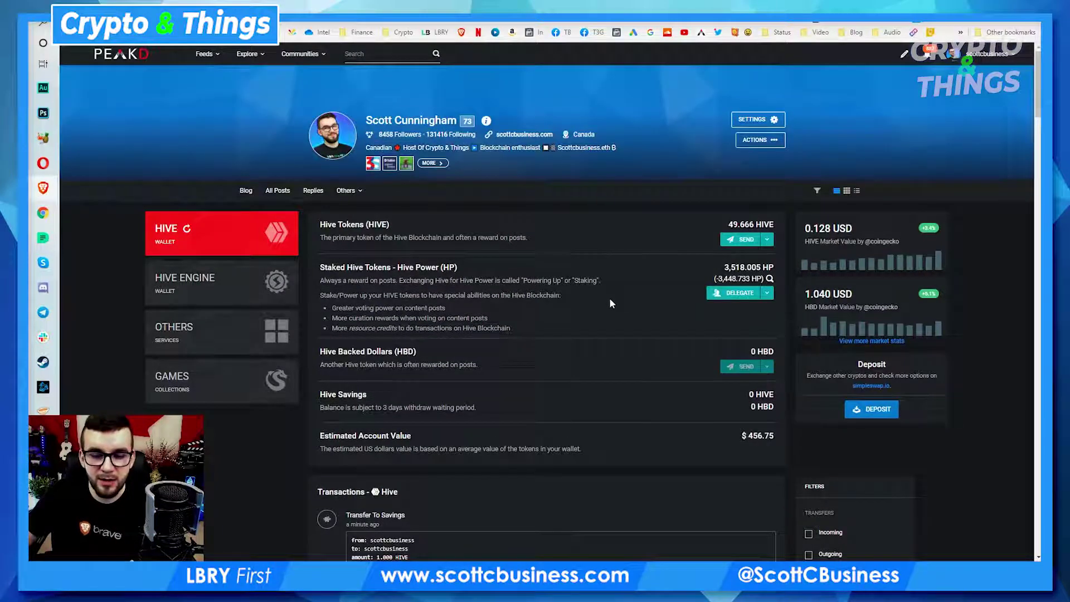
# - Scroll through the wallet's transaction history, then switch to the profile's All Posts tab
pyautogui.scroll(-1, 609, 298)
pyautogui.scroll(-1, 490, 286)
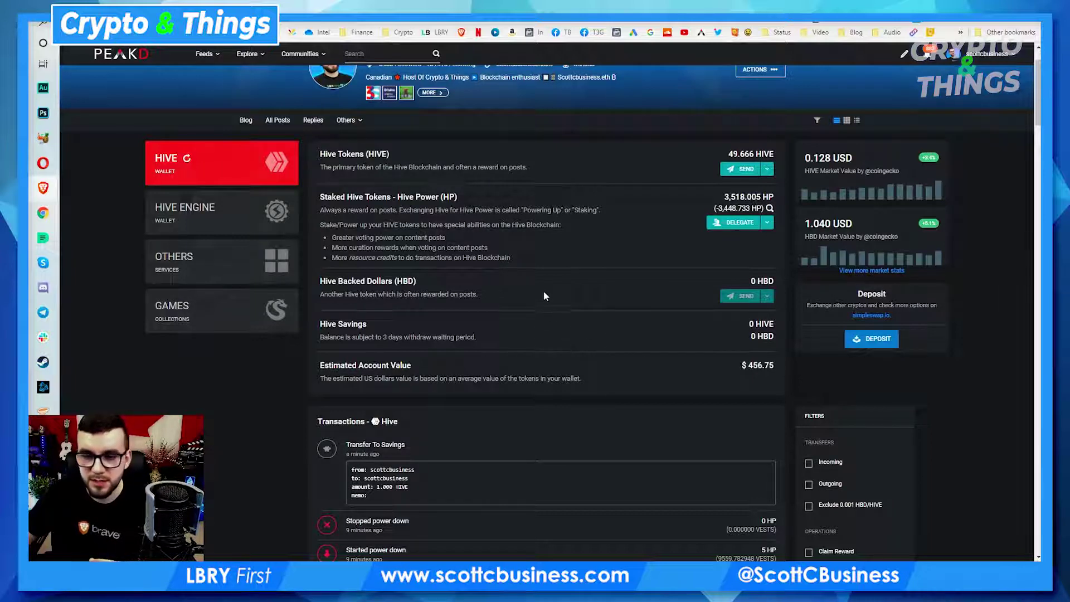
pyautogui.scroll(-2, 544, 294)
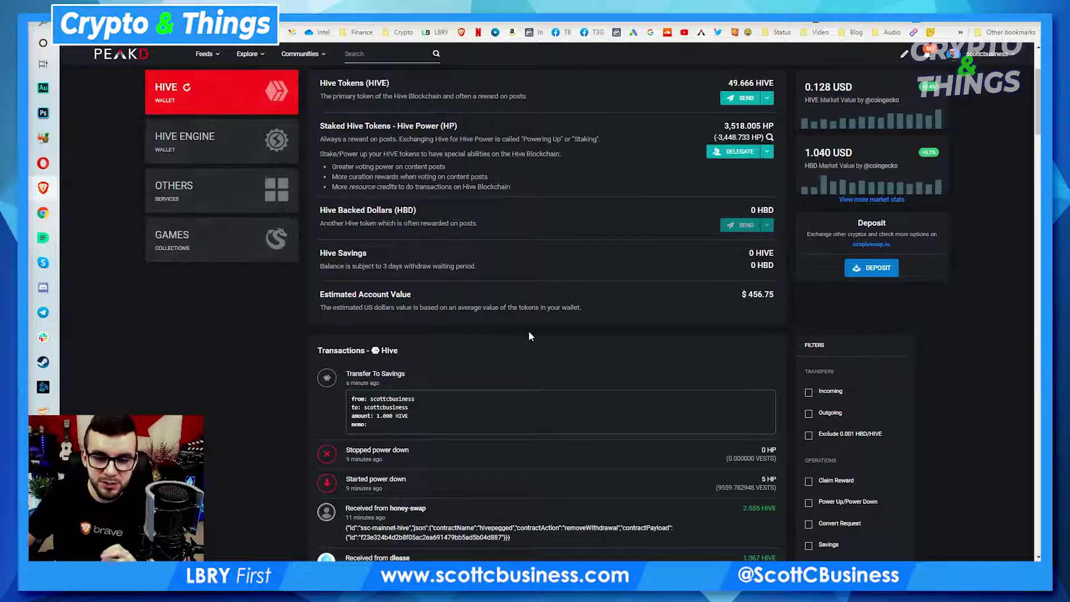
pyautogui.scroll(1, 528, 330)
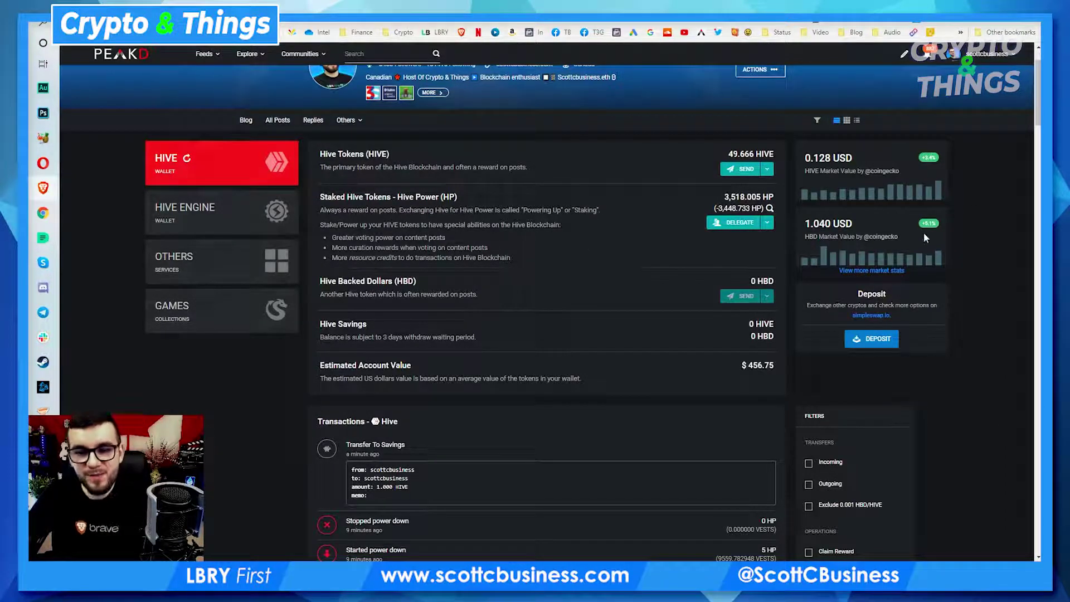
pyautogui.click(276, 125)
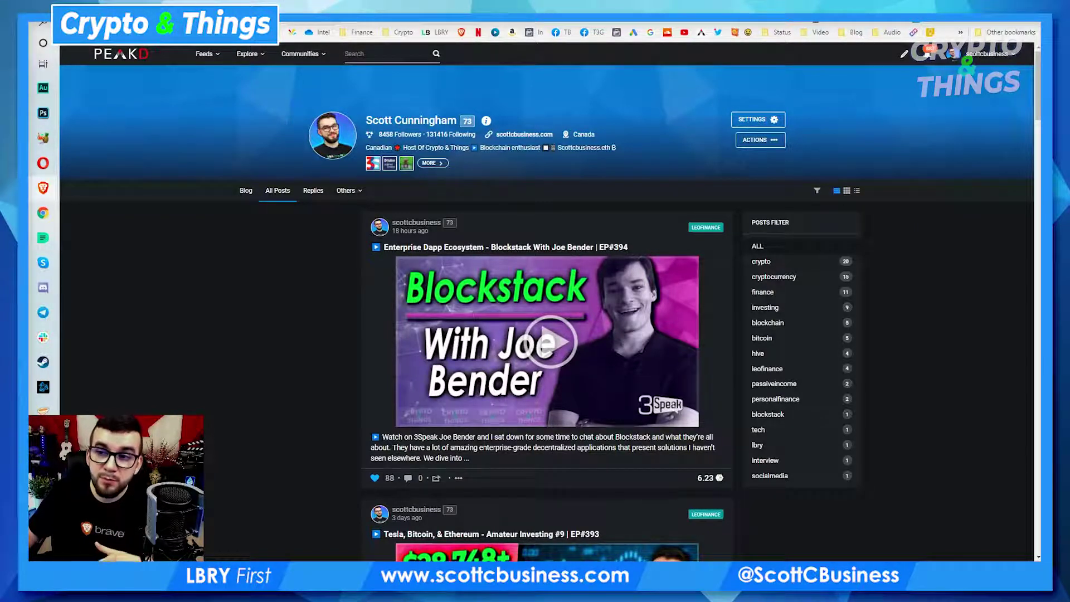
# - Start a new post titled 'Test' and drag the Blockstack interview image into its body
pyautogui.click(903, 57)
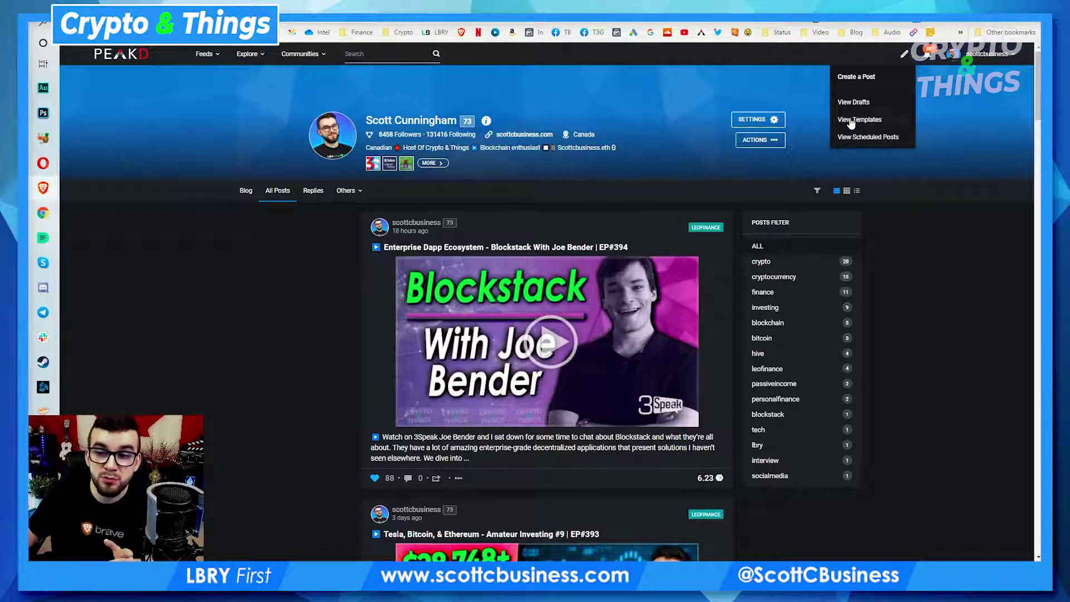
pyautogui.click(861, 78)
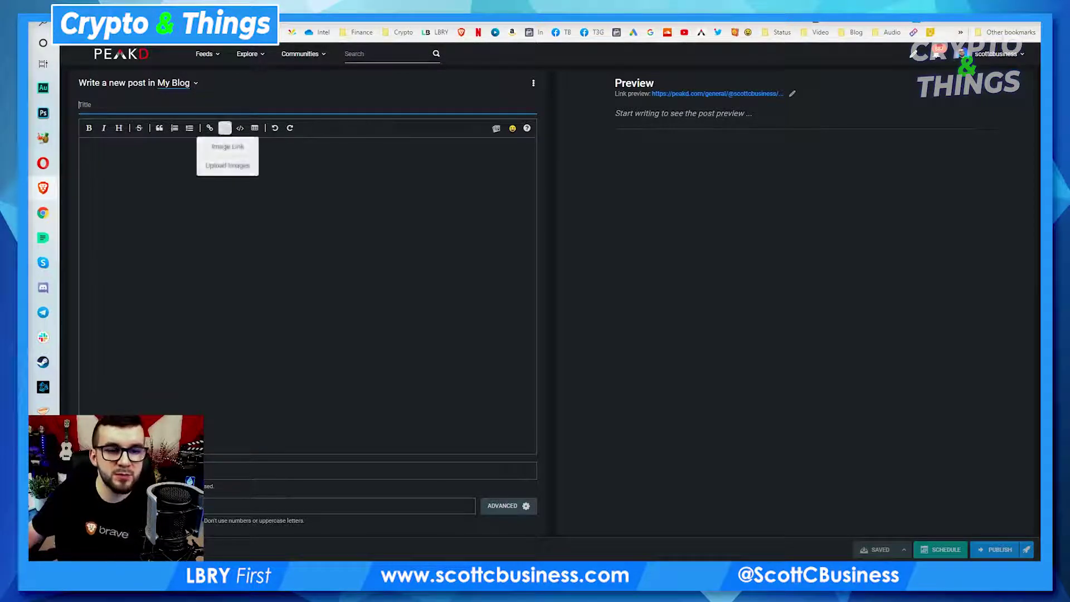
pyautogui.write('Test')
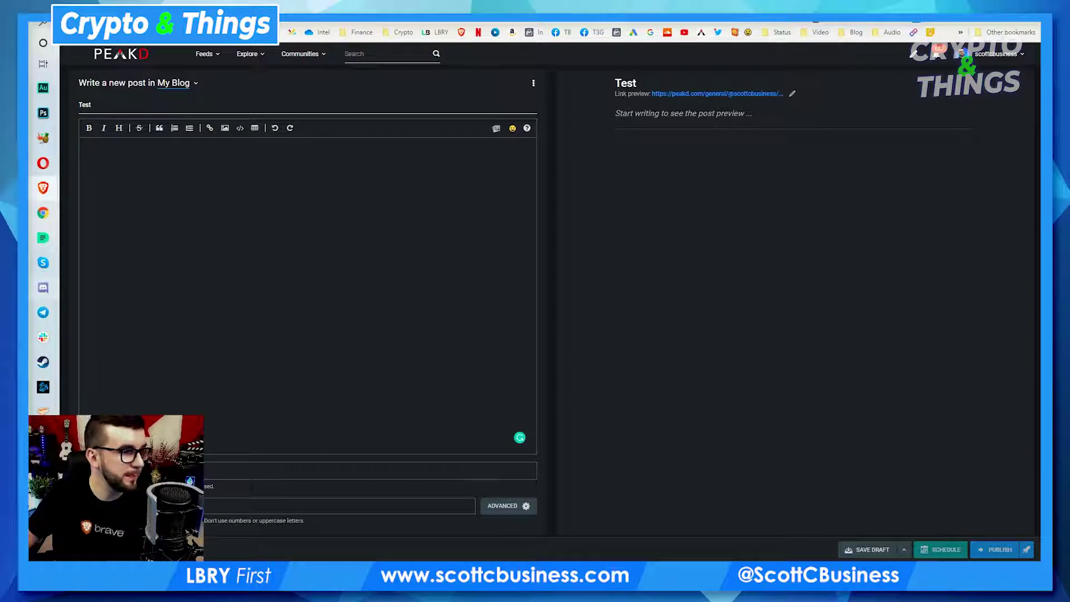
pyautogui.scroll(-5, 43, 239)
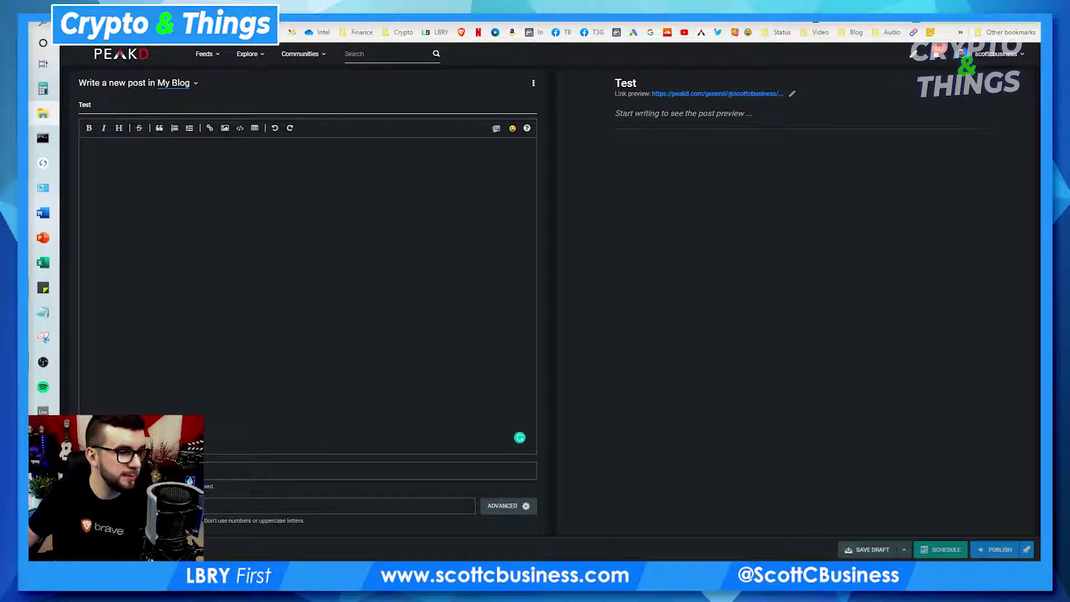
pyautogui.moveTo(43, 213); pyautogui.dragTo(216, 217)
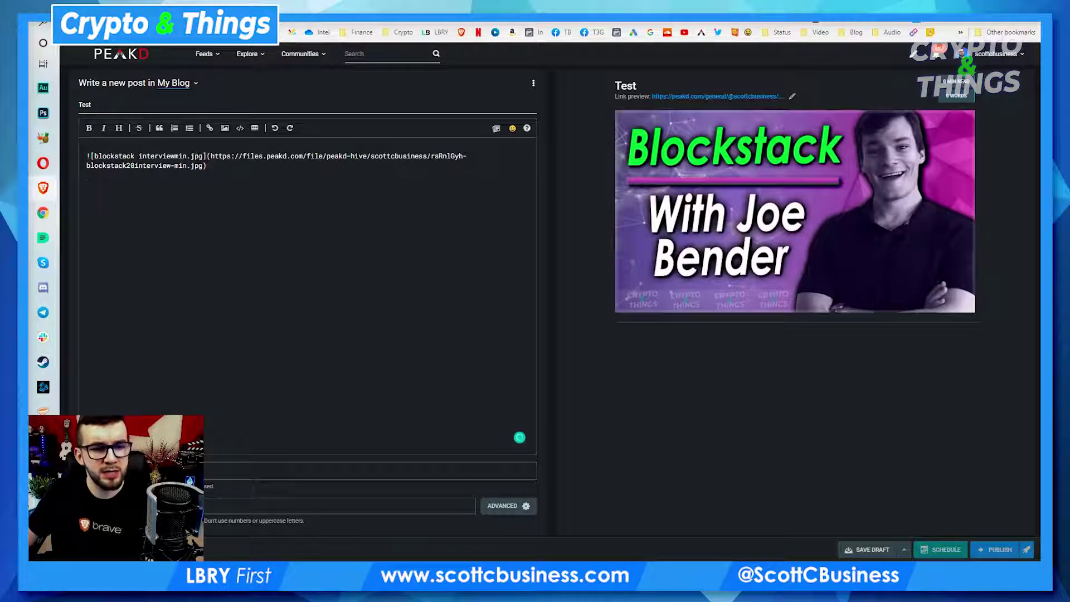
# - Delete the blank line above the embedded image and open then close the image insertion options
pyautogui.press('Delete')
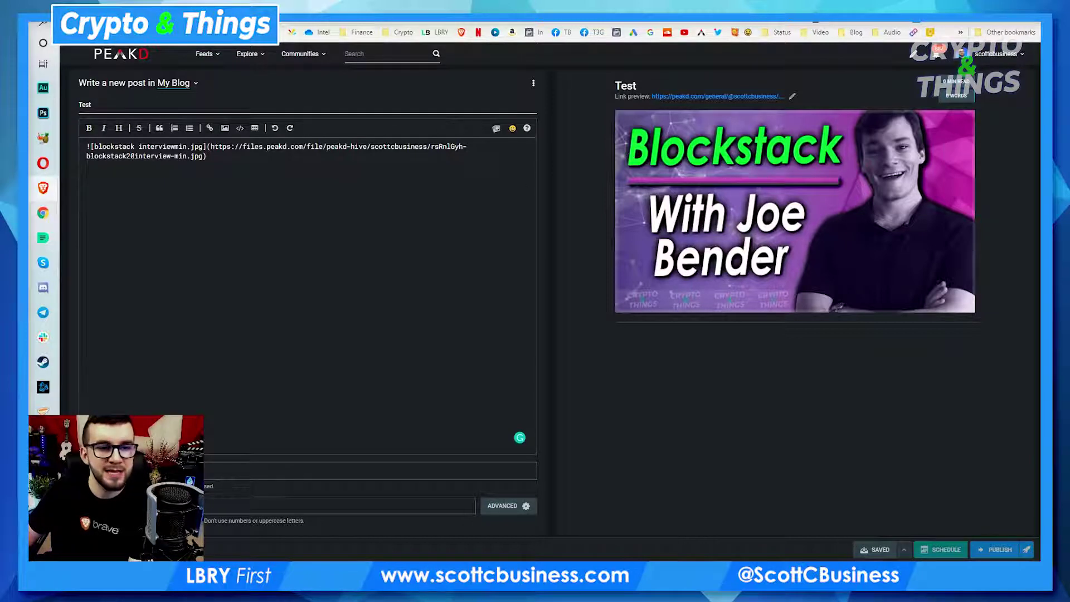
pyautogui.click(225, 128)
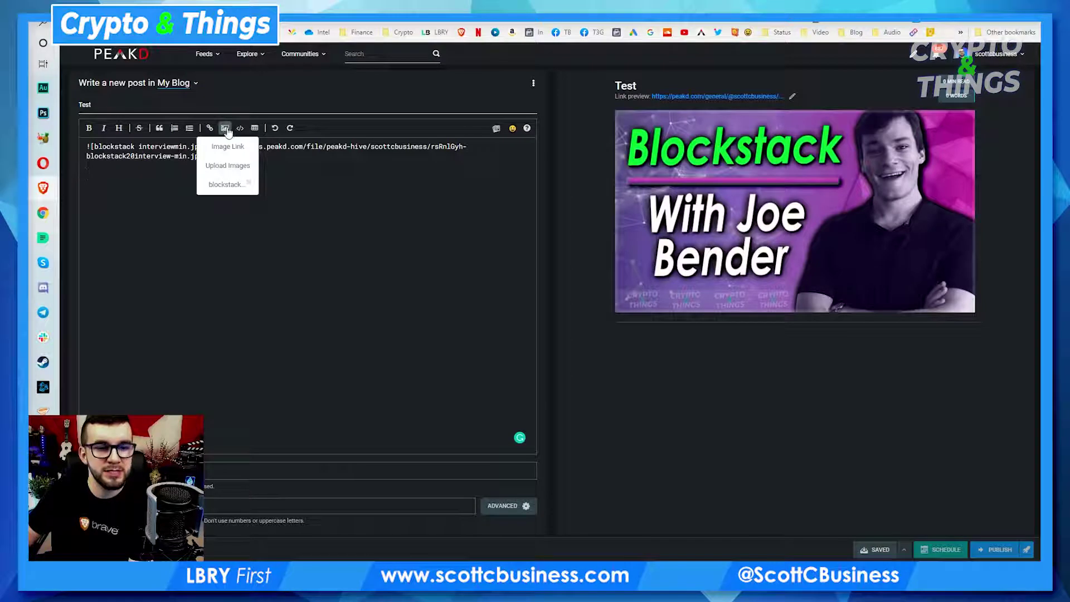
pyautogui.click(223, 165)
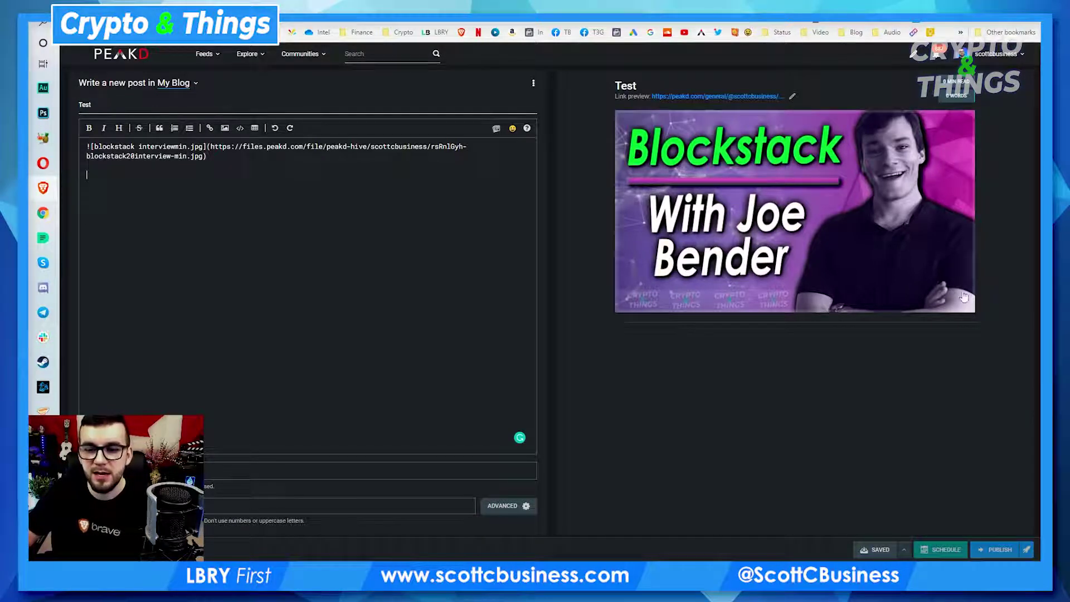
# - Type two 'test' lines and make the first one a Header 1 heading
pyautogui.write('test')
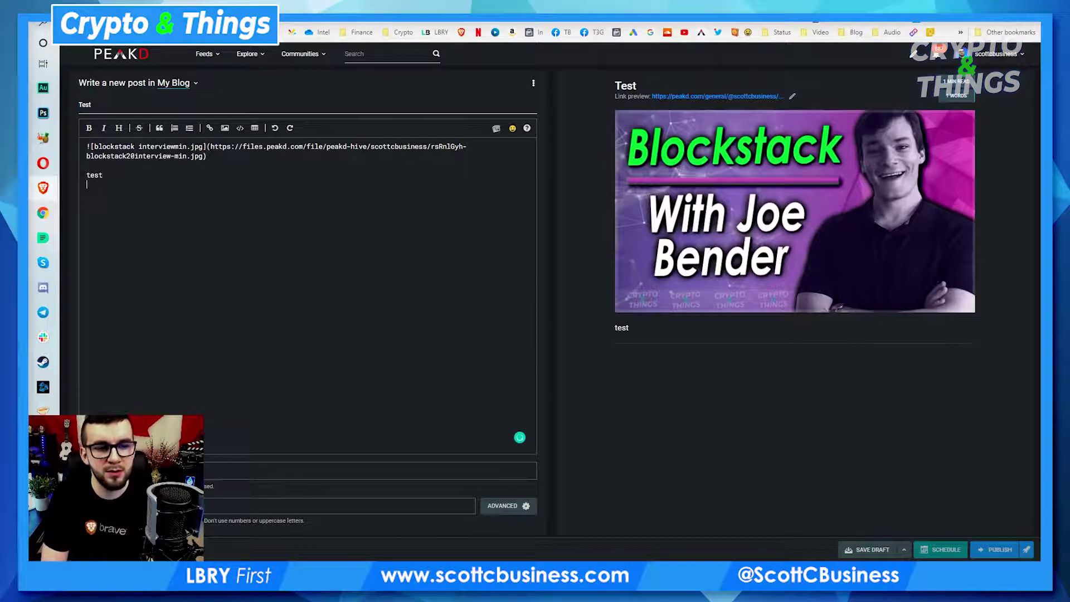
pyautogui.press('Return')
pyautogui.write('test')
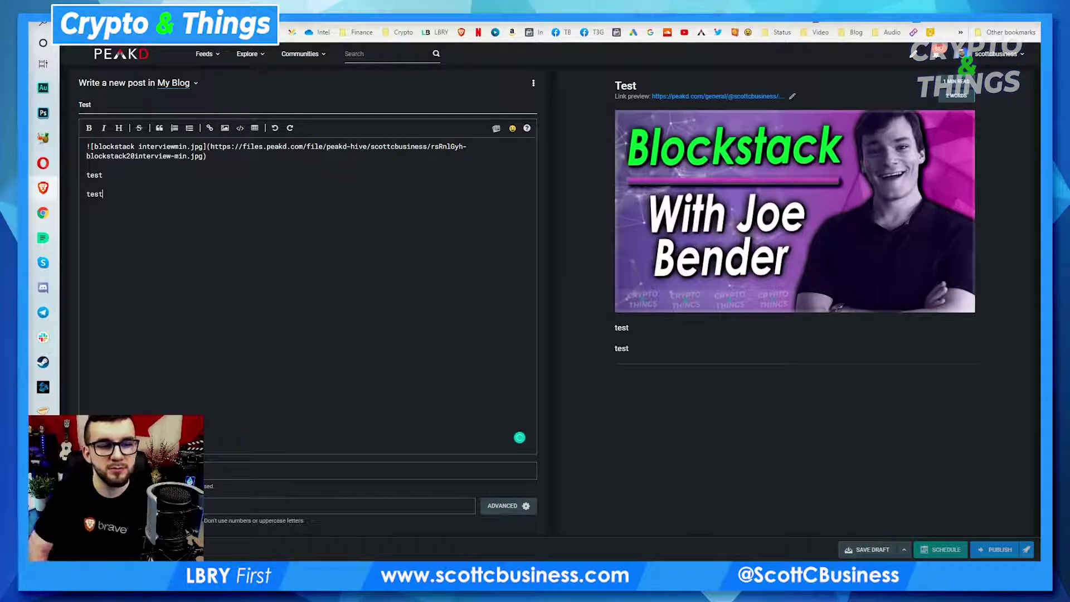
pyautogui.moveTo(104, 175); pyautogui.dragTo(77, 178)
pyautogui.click(119, 127)
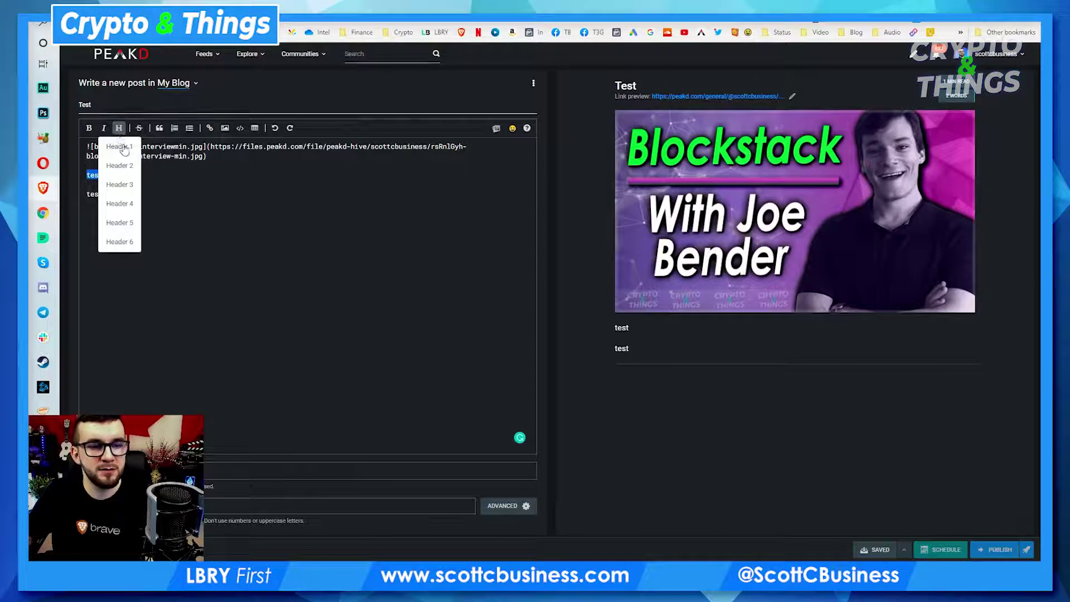
pyautogui.click(119, 146)
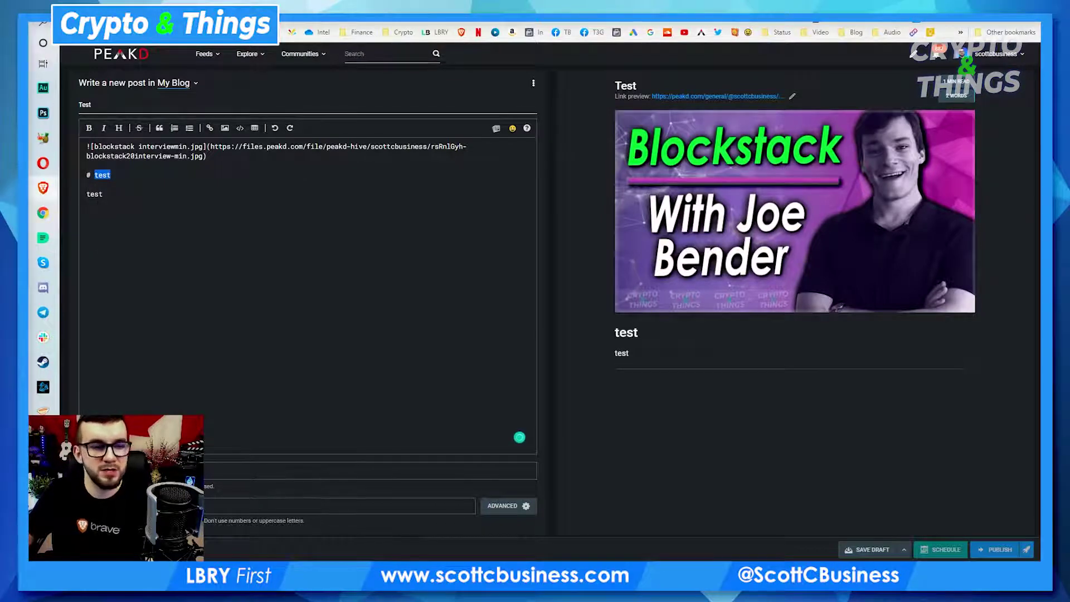
pyautogui.click(103, 194)
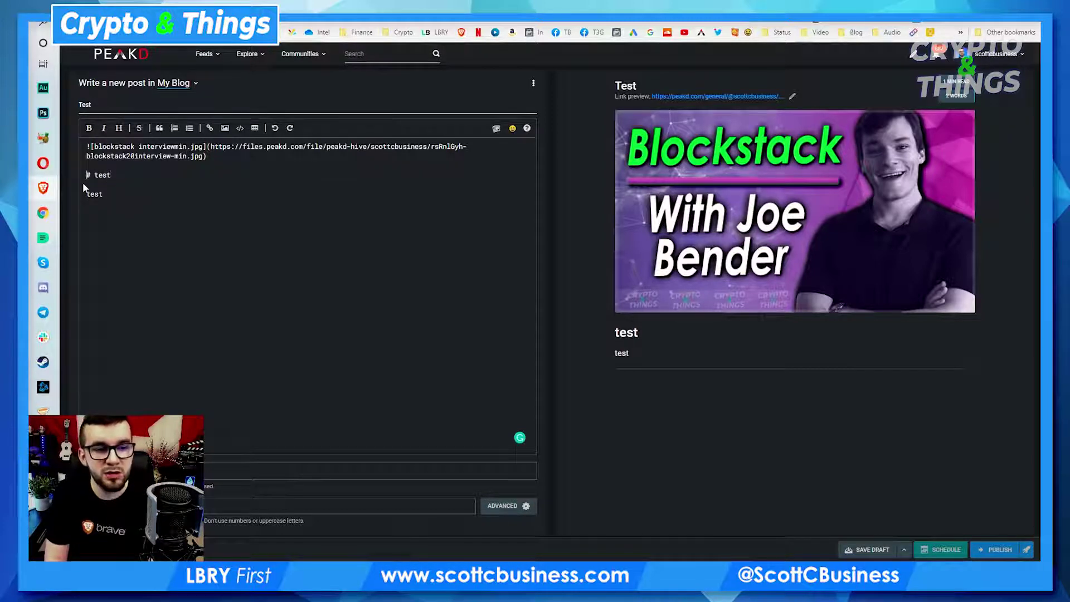
pyautogui.write('#')
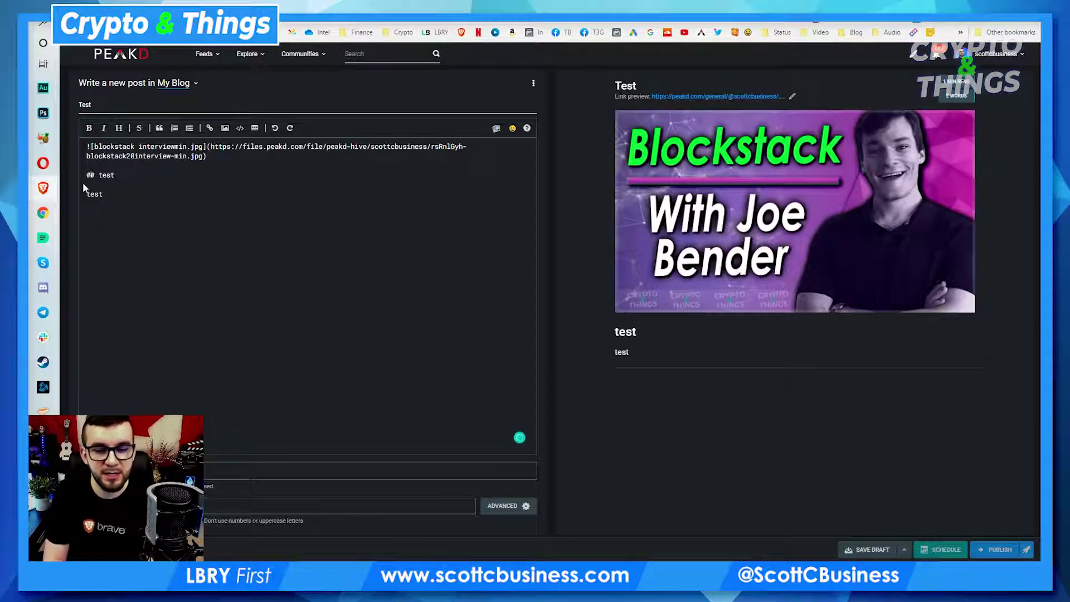
pyautogui.press('BackSpace')
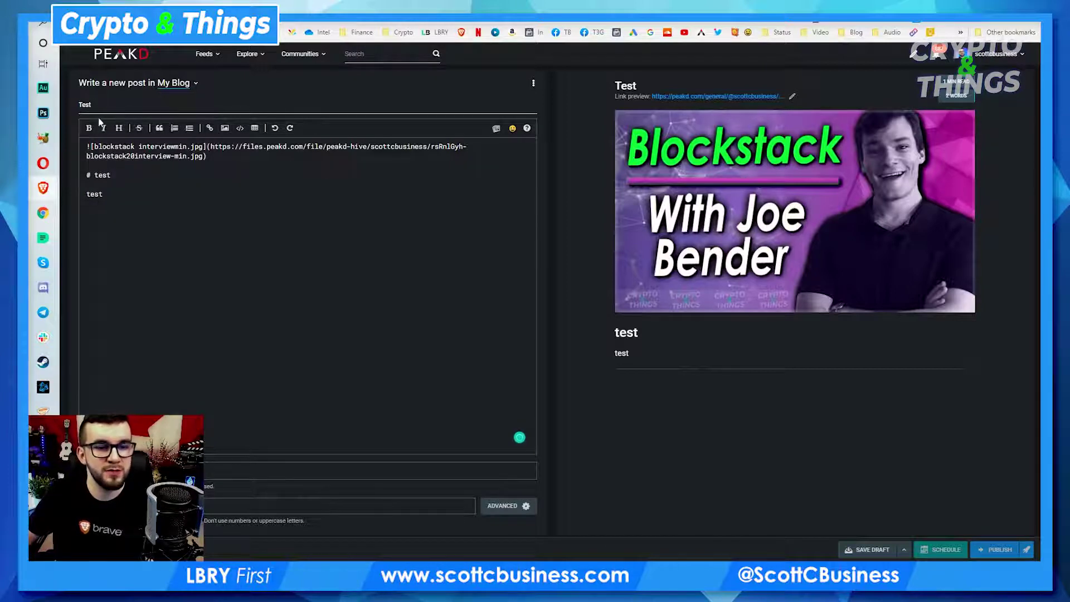
# - Make the second 'test' line bold
pyautogui.moveTo(103, 194); pyautogui.dragTo(72, 207)
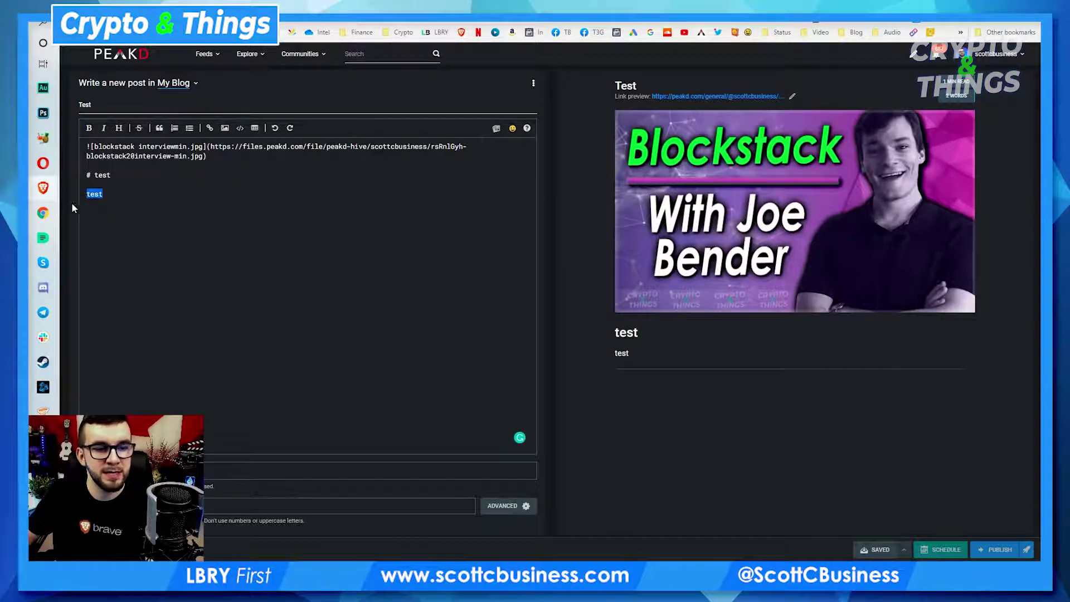
pyautogui.click(90, 129)
pyautogui.click(119, 194)
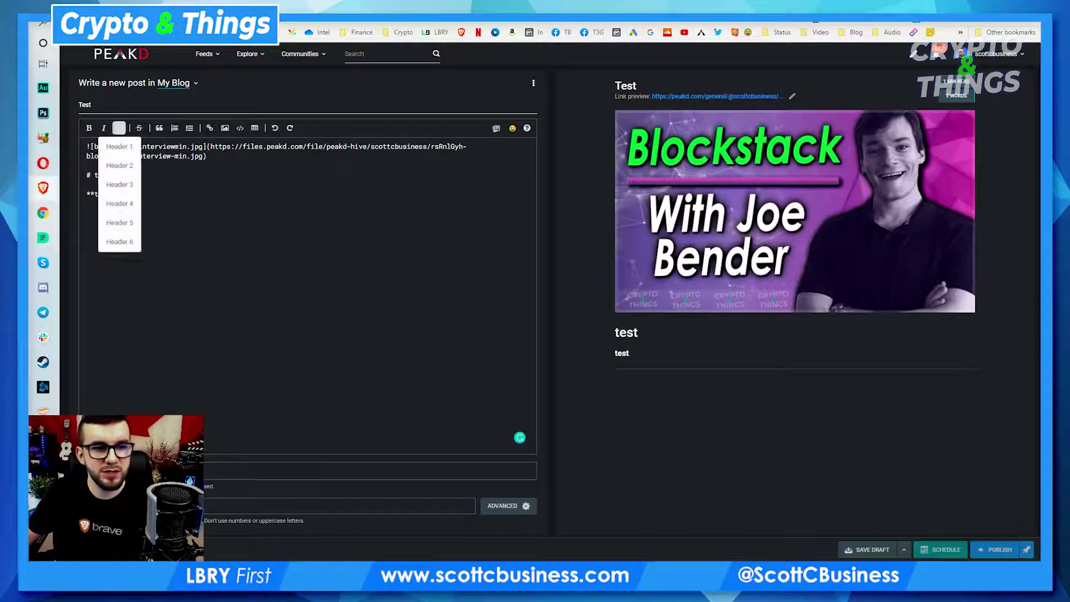
# - Add r, f, f lines below and format them as a bulleted list
pyautogui.press('Return')
pyautogui.press('Return')
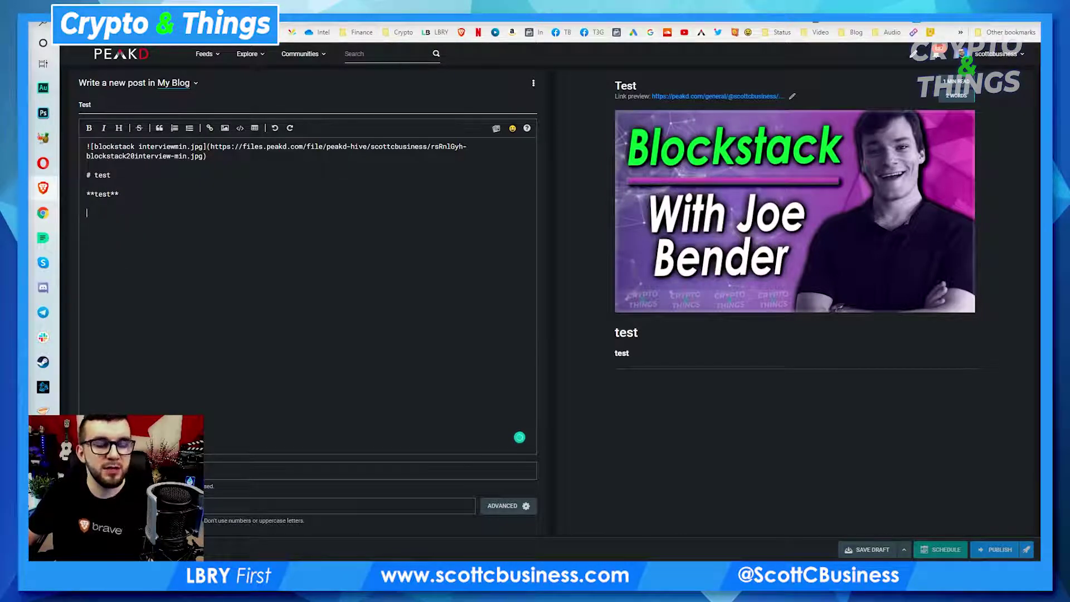
pyautogui.write('r')
pyautogui.press('Return')
pyautogui.write('f')
pyautogui.press('Return')
pyautogui.write('f')
pyautogui.moveTo(91, 233); pyautogui.dragTo(86, 213)
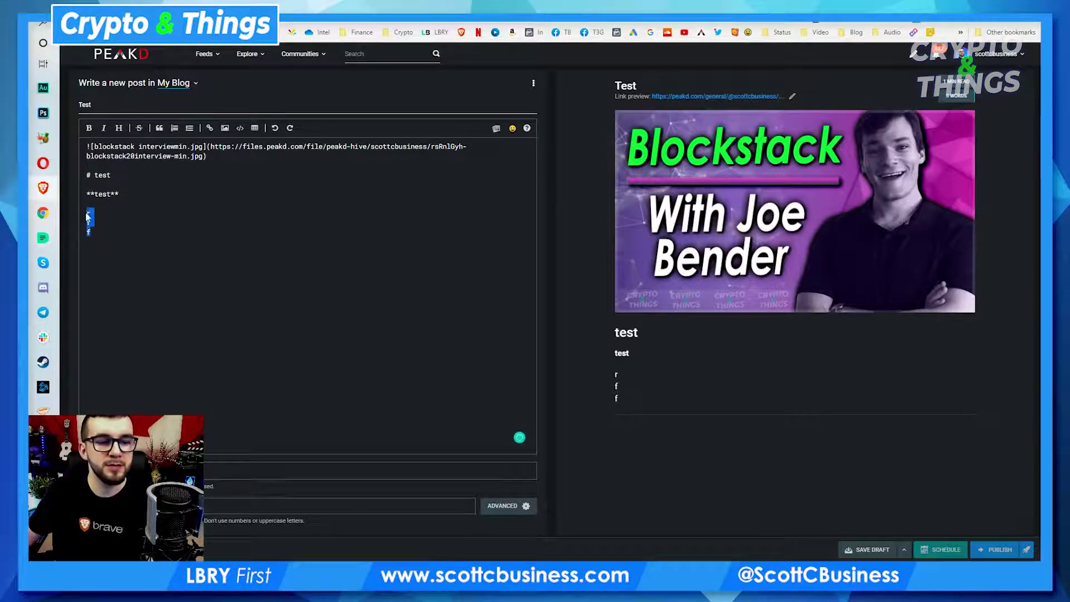
pyautogui.click(189, 129)
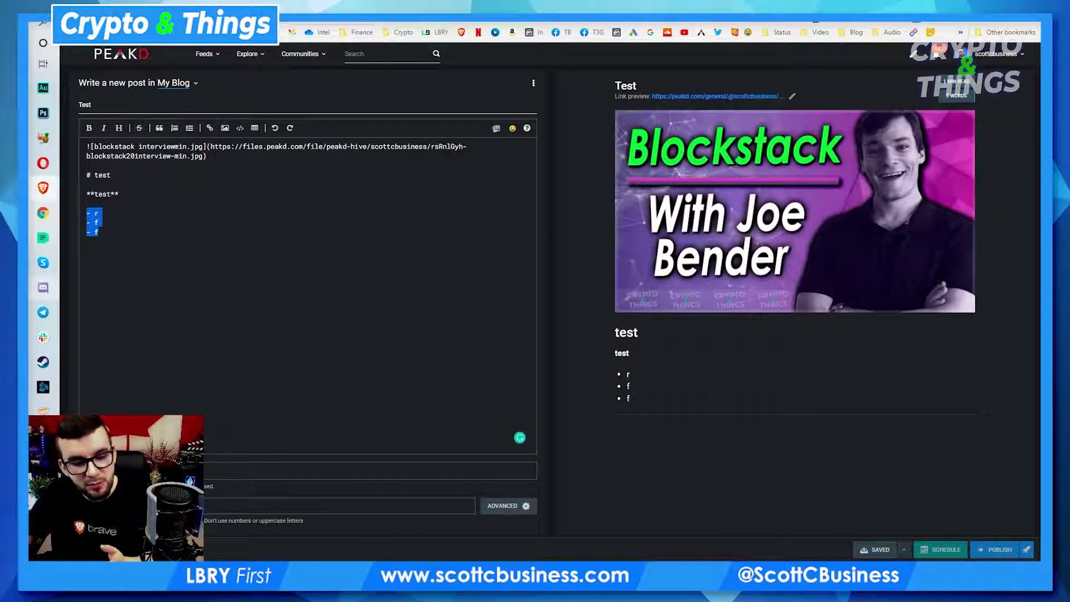
# - Add the tag 'crypto' to the draft, then go to the account's own profile page
pyautogui.click(87, 204)
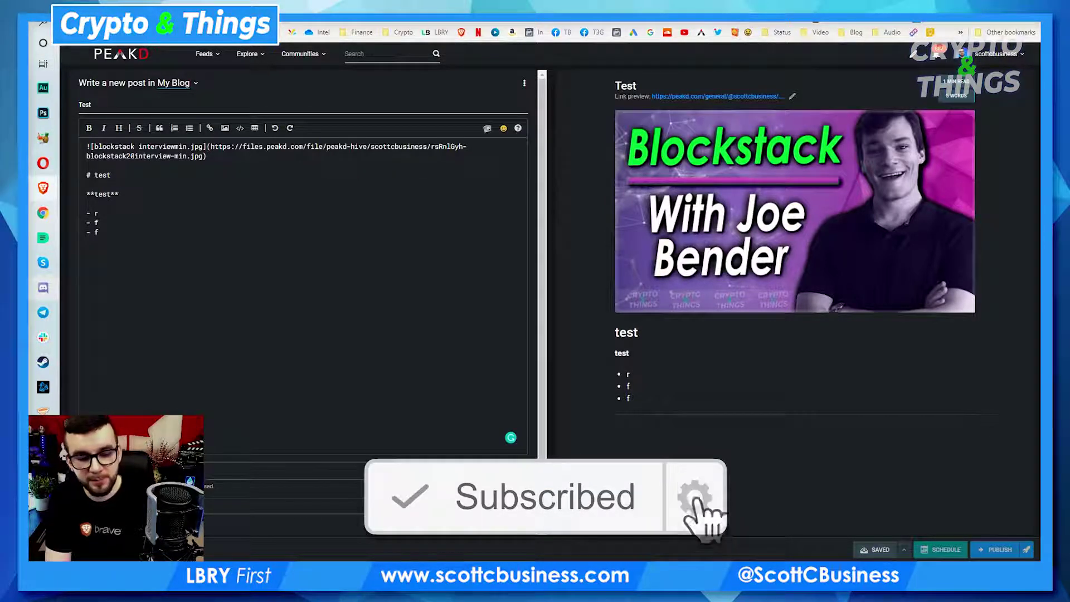
pyautogui.write('crypto')
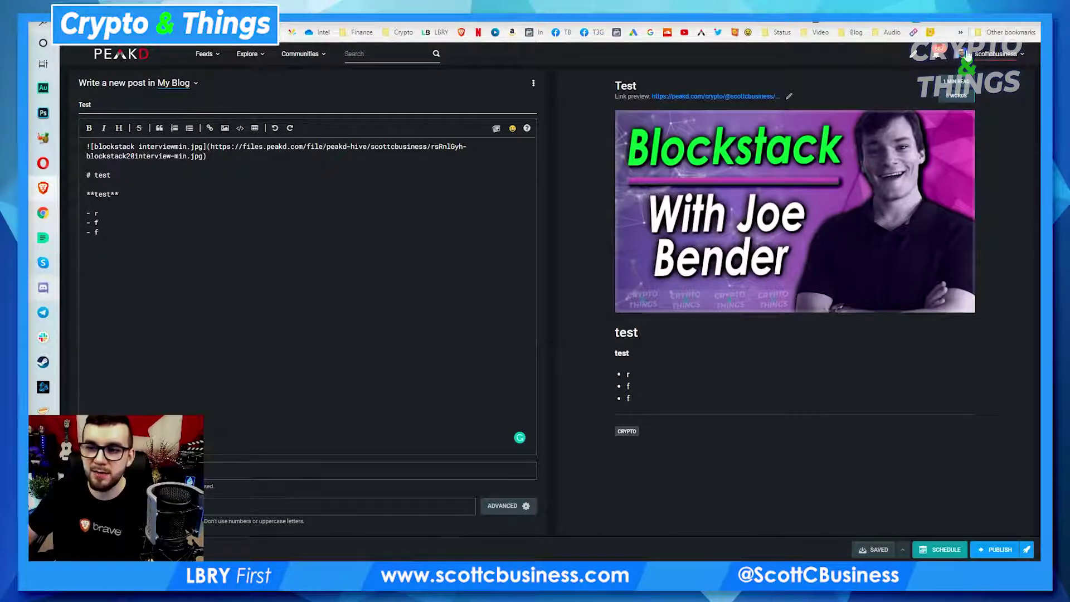
pyautogui.click(995, 54)
pyautogui.click(976, 78)
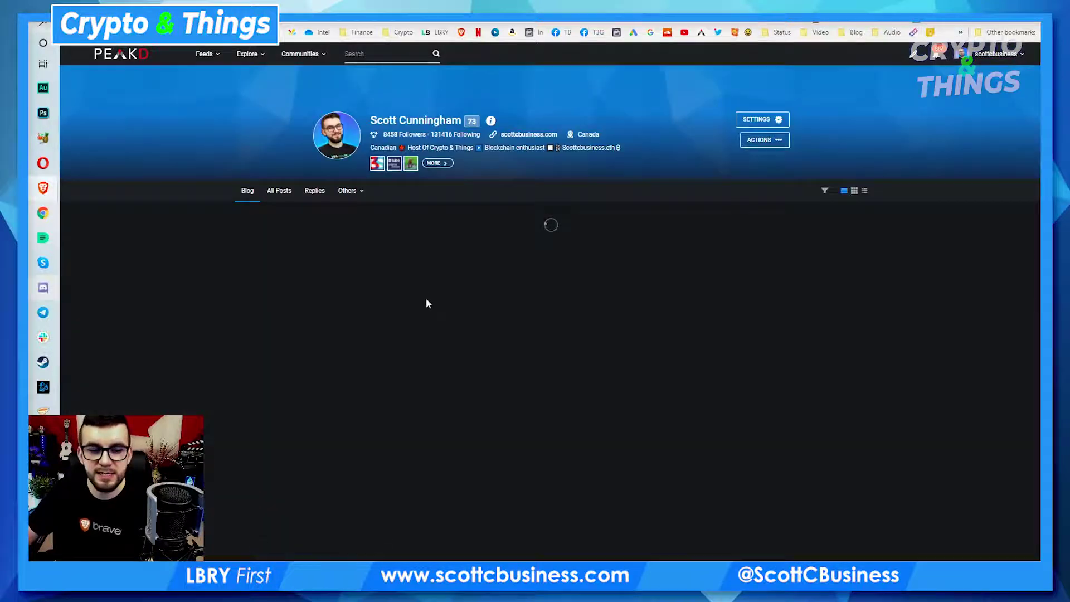
# - Open the Enterprise Dapp Ecosystem post from All Posts, pause its video, and scroll down to its tags
pyautogui.click(278, 191)
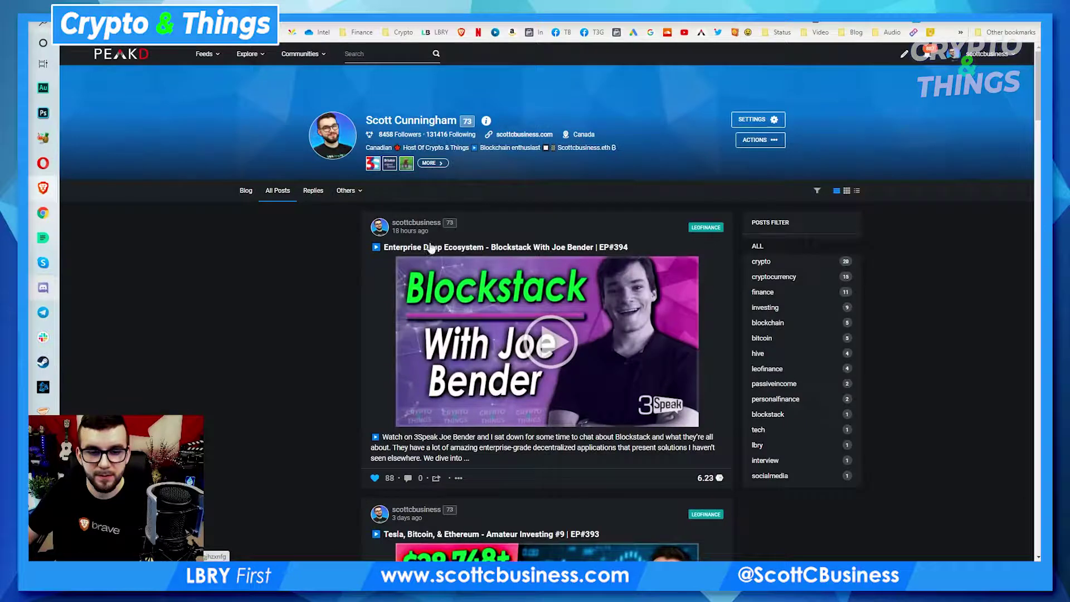
pyautogui.click(425, 247)
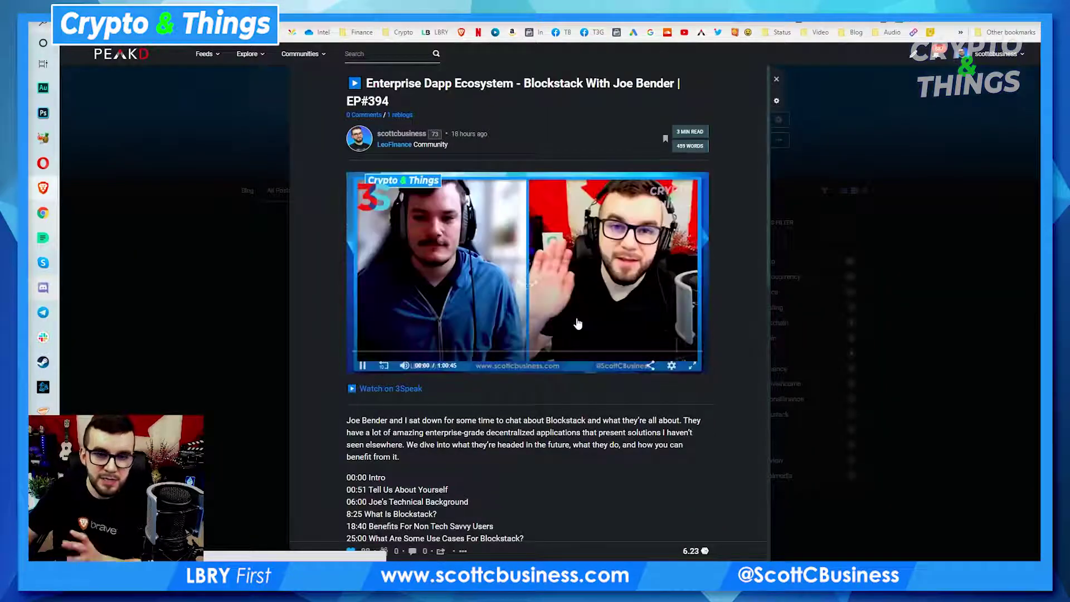
pyautogui.scroll(-1, 611, 303)
pyautogui.scroll(-3, 611, 303)
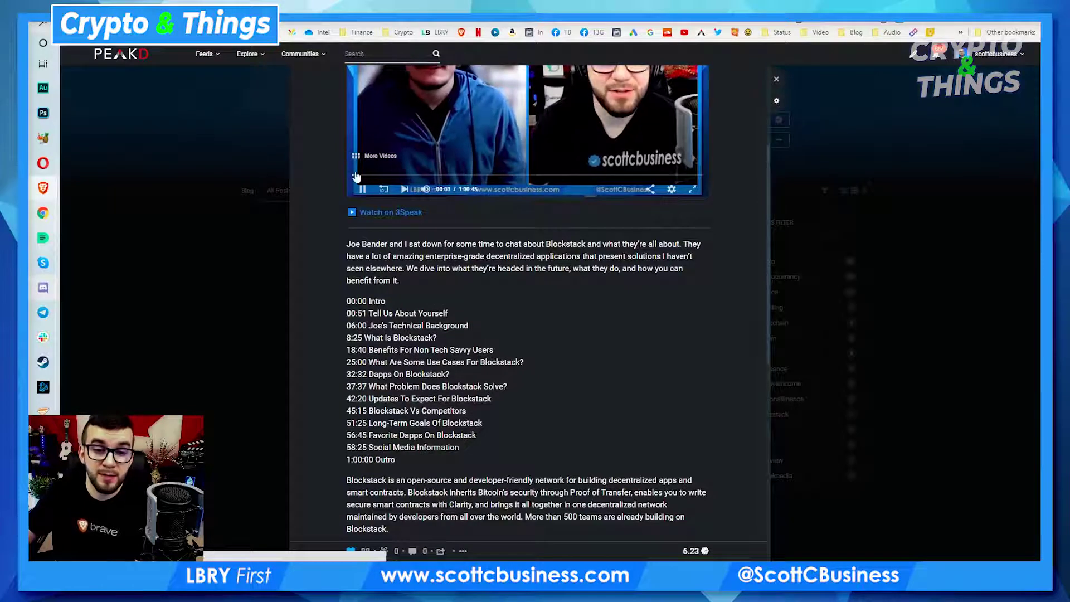
pyautogui.press('XF86AudioPlay')
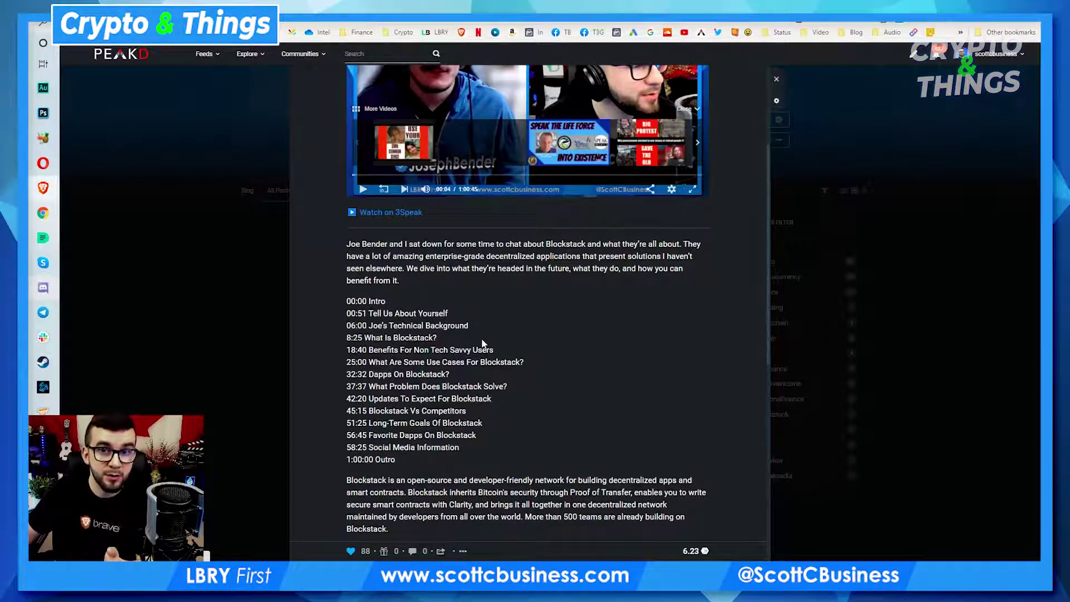
pyautogui.scroll(-3, 479, 344)
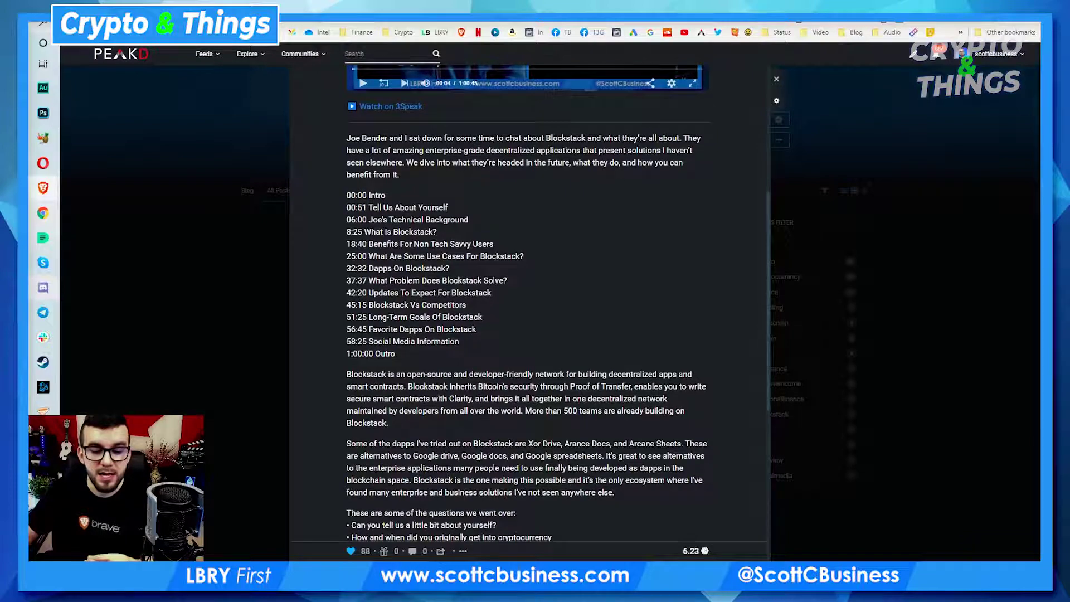
pyautogui.scroll(-4, 474, 347)
pyautogui.scroll(-5, 454, 335)
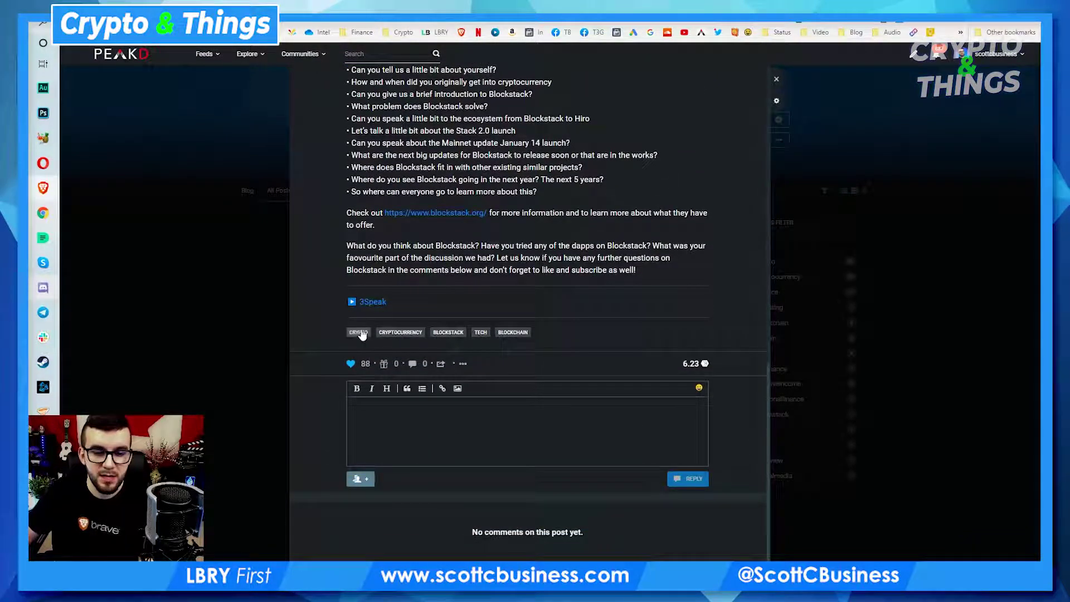
# - Open the post's CRYPTO tag feed and scroll through it, then back to the top
pyautogui.click(358, 333)
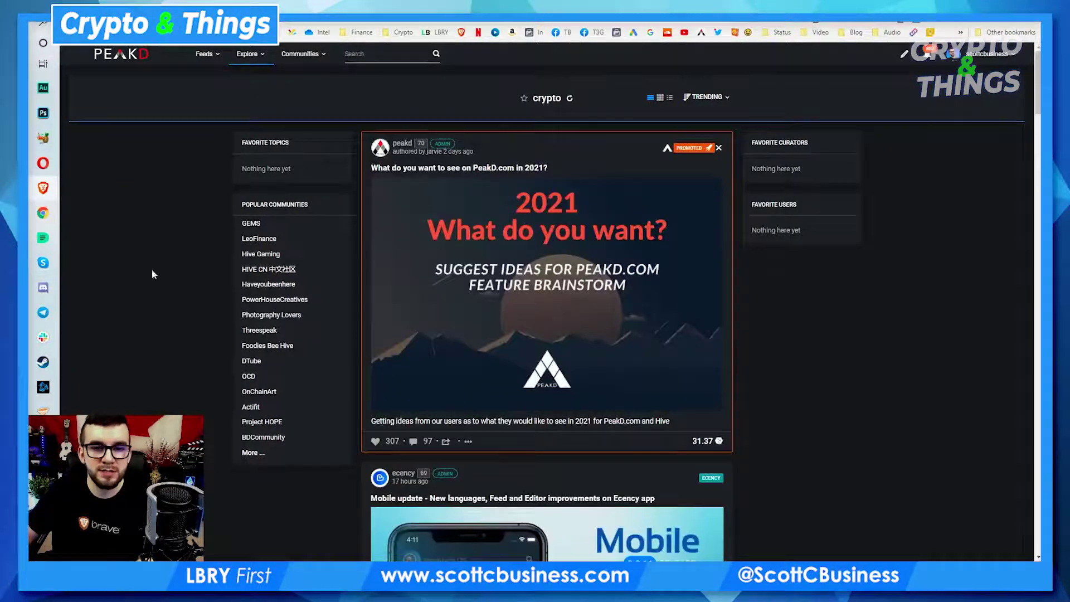
pyautogui.scroll(-1, 568, 281)
pyautogui.scroll(-10, 568, 282)
pyautogui.scroll(-3, 549, 283)
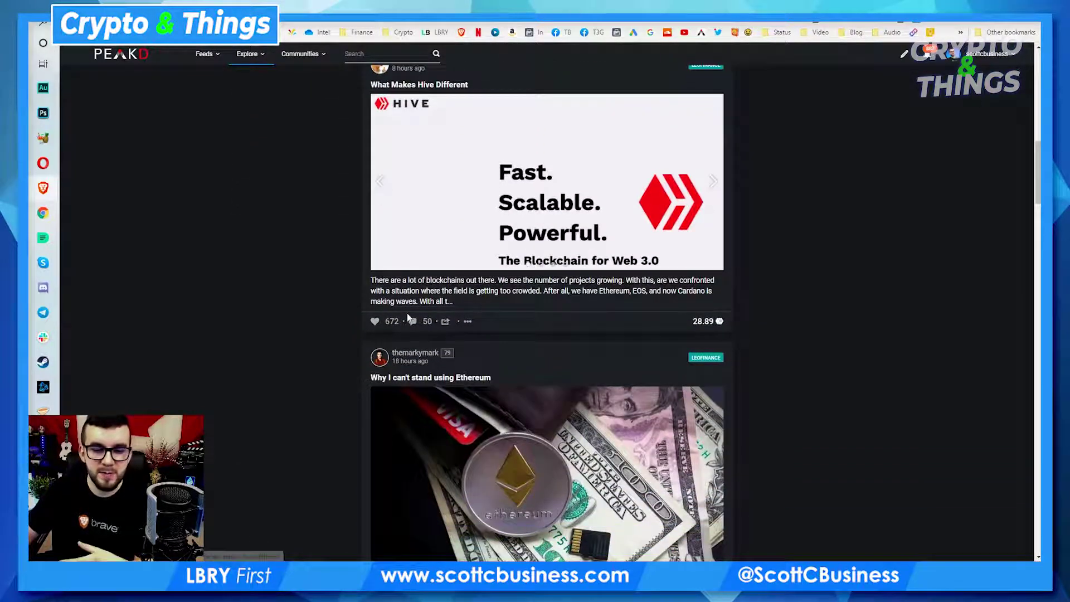
pyautogui.scroll(9, 699, 326)
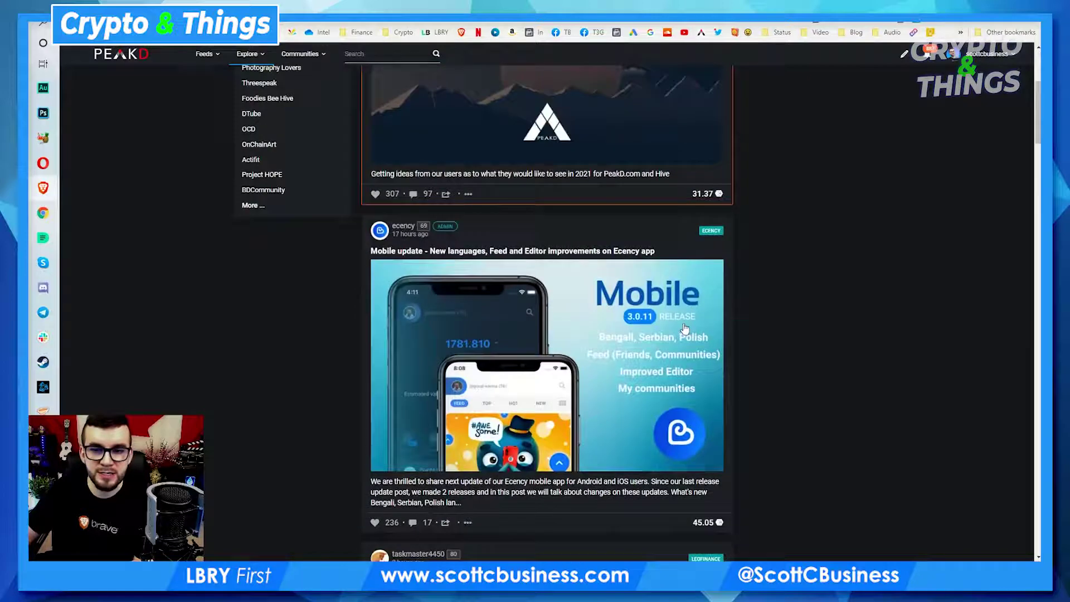
pyautogui.scroll(5, 685, 328)
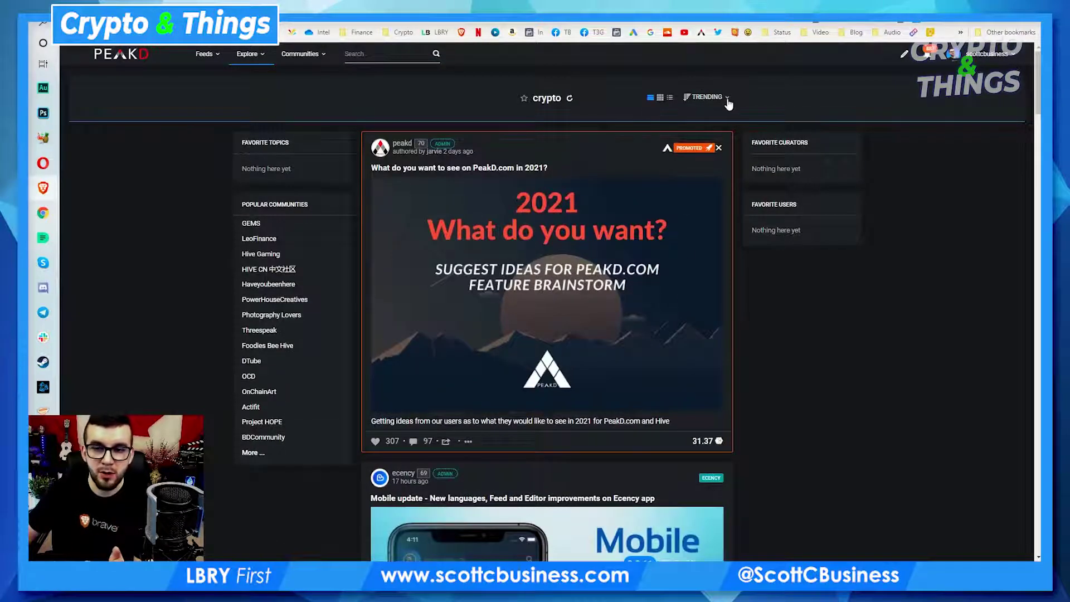
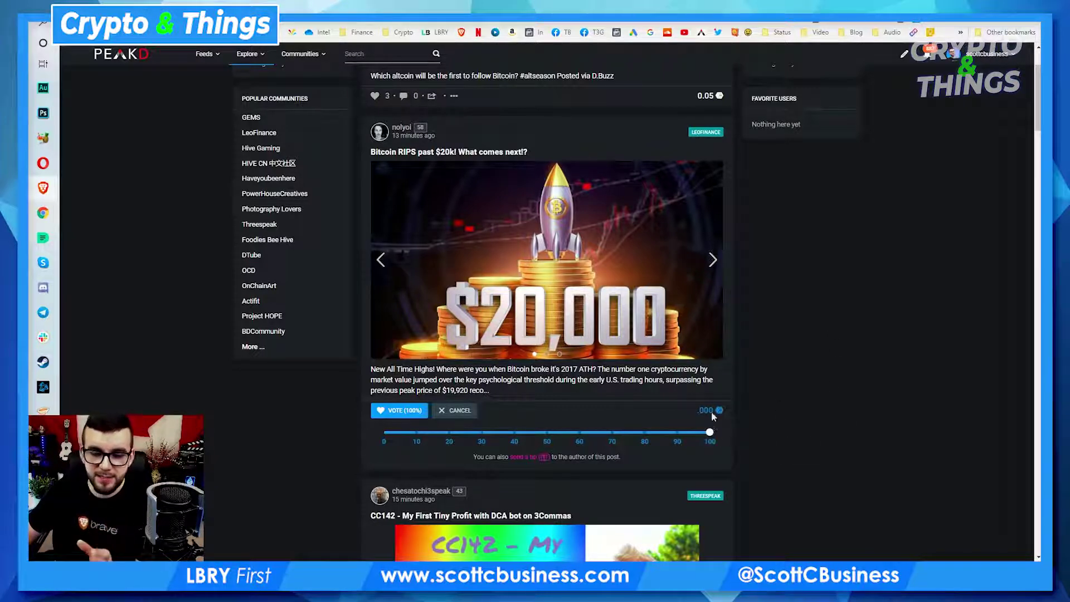
# - Give the 'Bitcoin RIPS past $20k!' post a 100% upvote, then open the next post's THREESPEAK tag
pyautogui.click(398, 410)
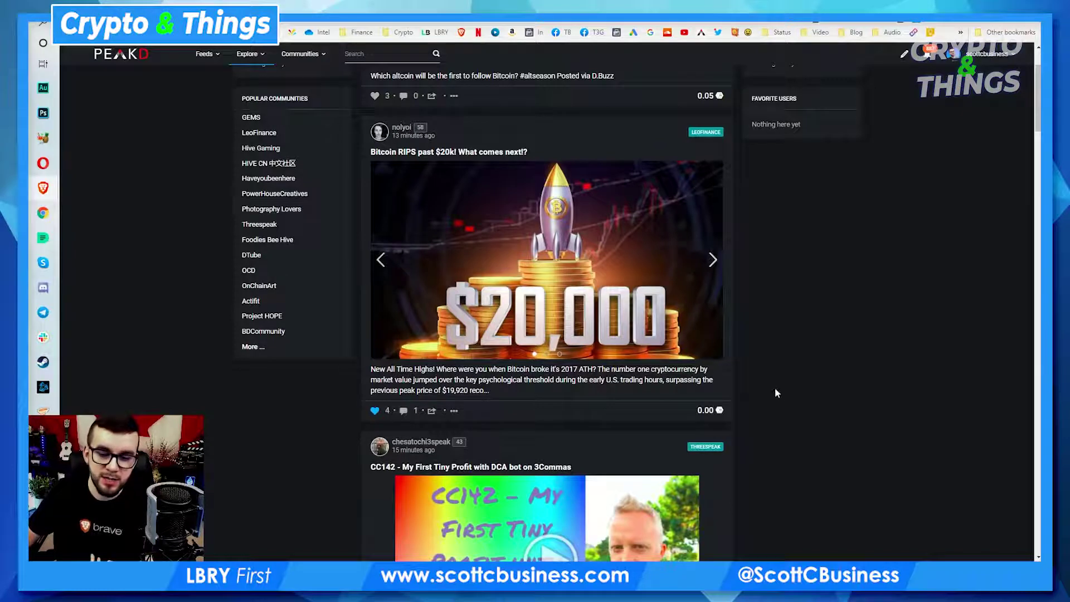
pyautogui.scroll(-3, 778, 395)
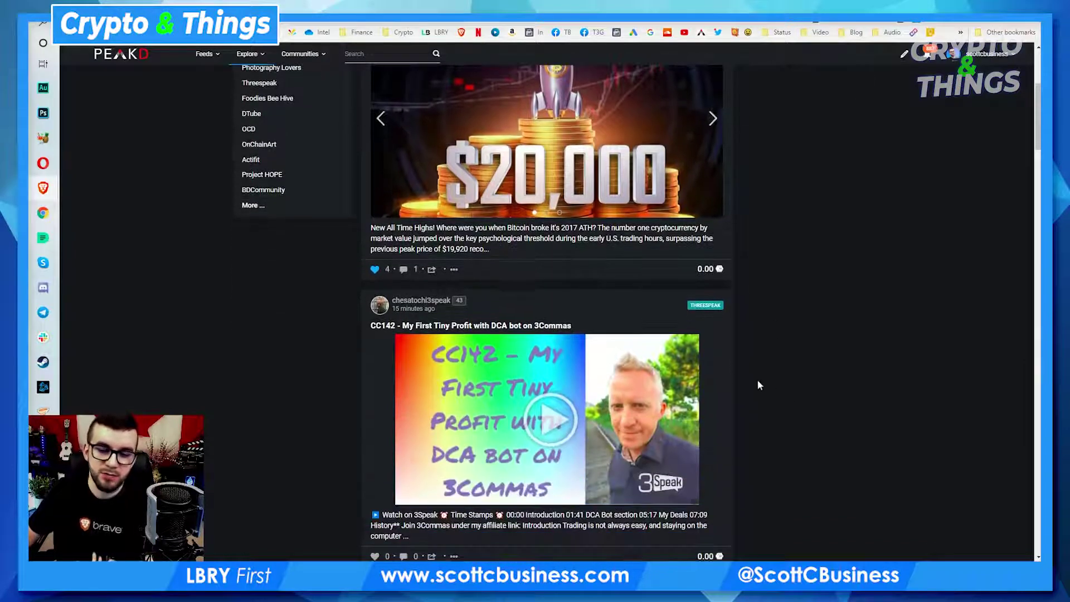
pyautogui.click(713, 306)
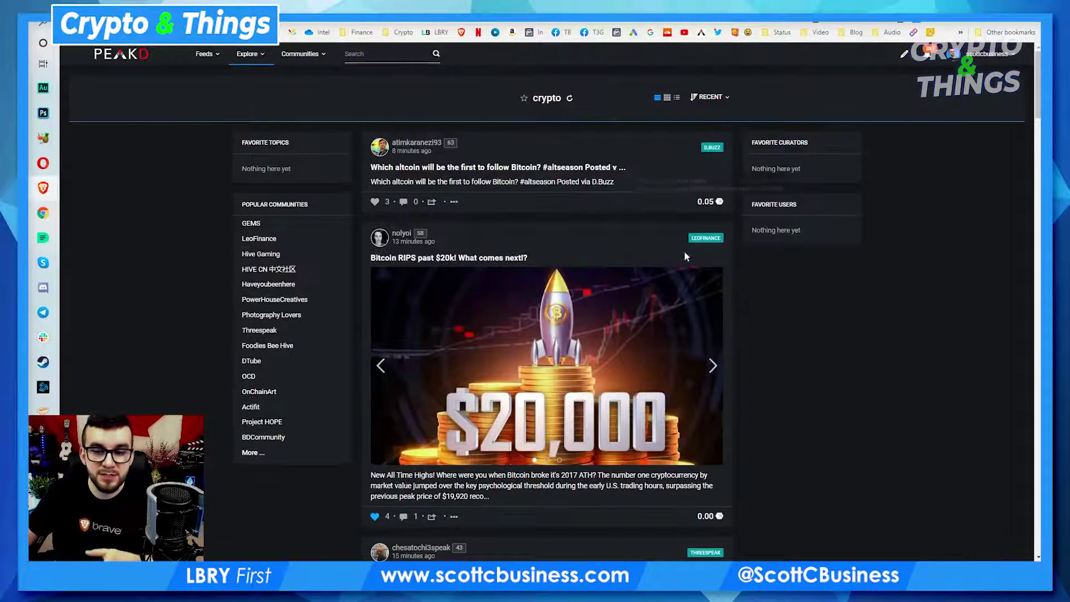
# - Open the LeoFinance community page and bring up the menu for creating new content
pyautogui.click(705, 238)
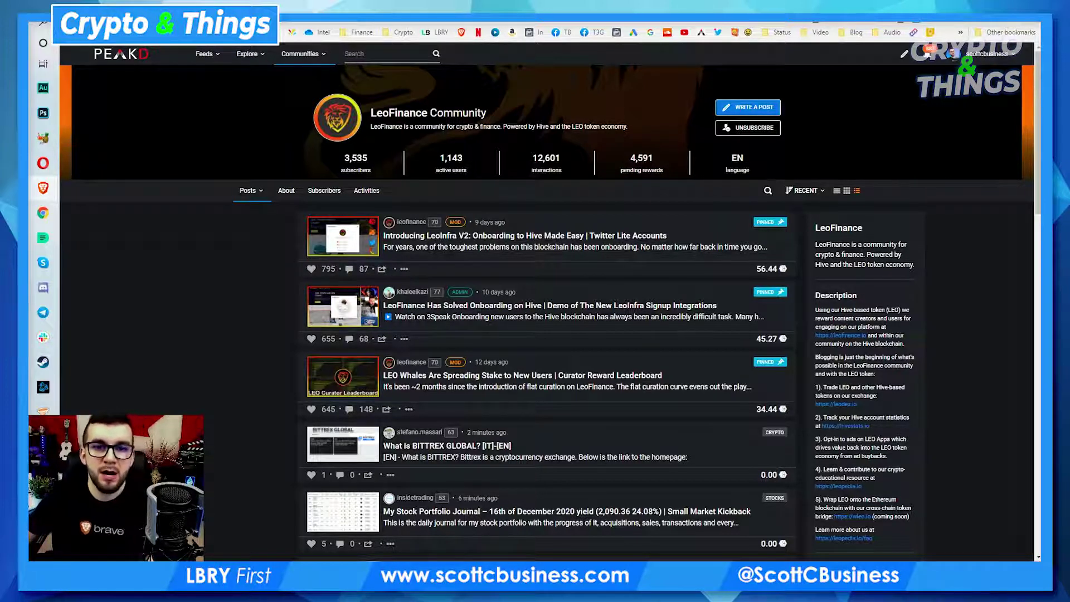
pyautogui.hotkey('ctrl', 'Tab')
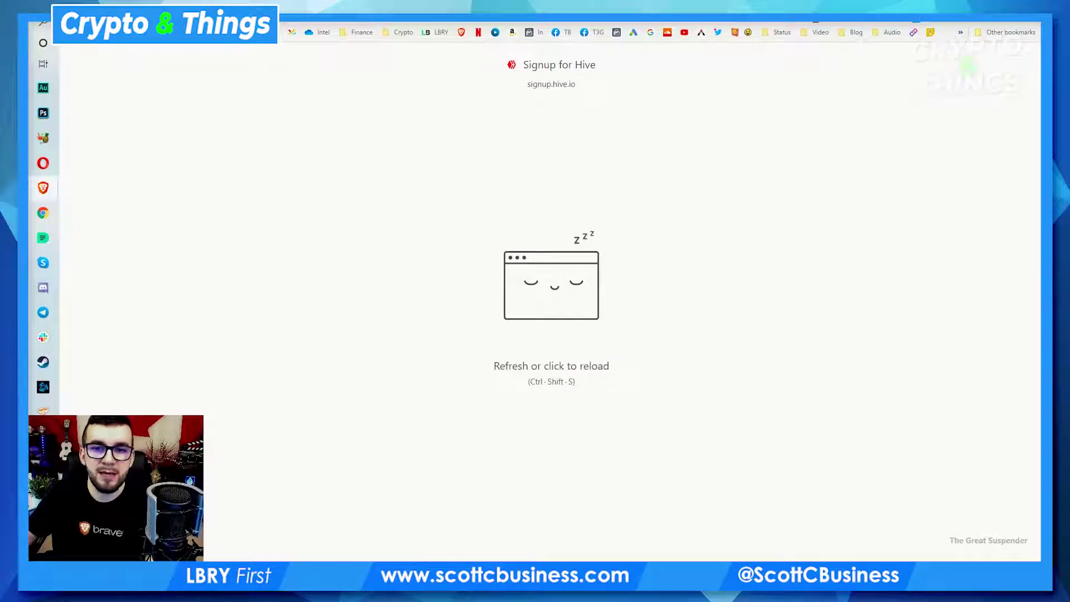
pyautogui.hotkey('ctrl', 'Tab')
pyautogui.hotkey('ctrl', 'Tab')
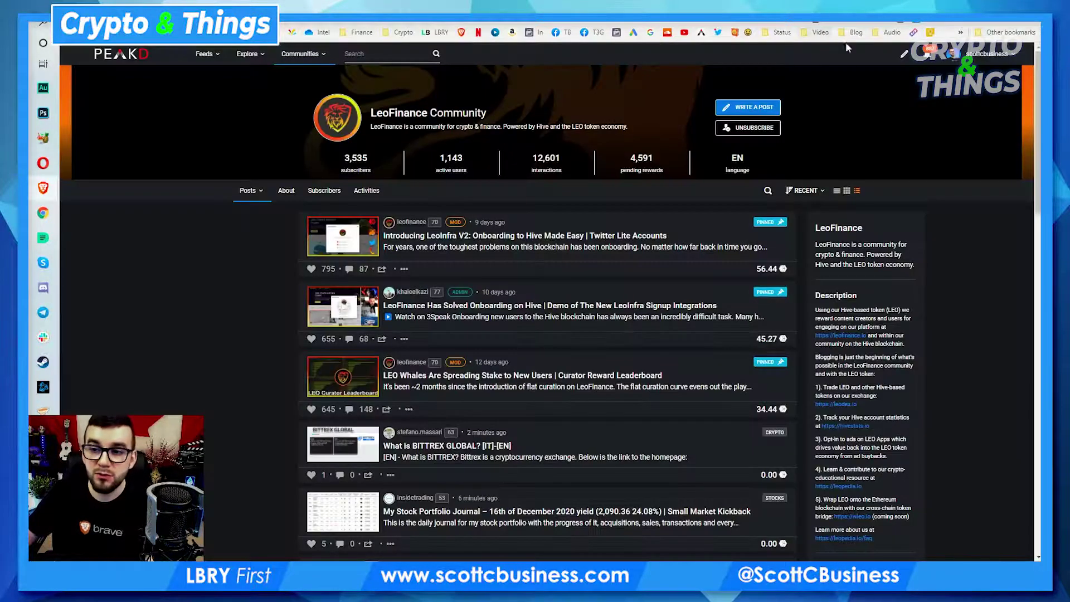
pyautogui.click(904, 54)
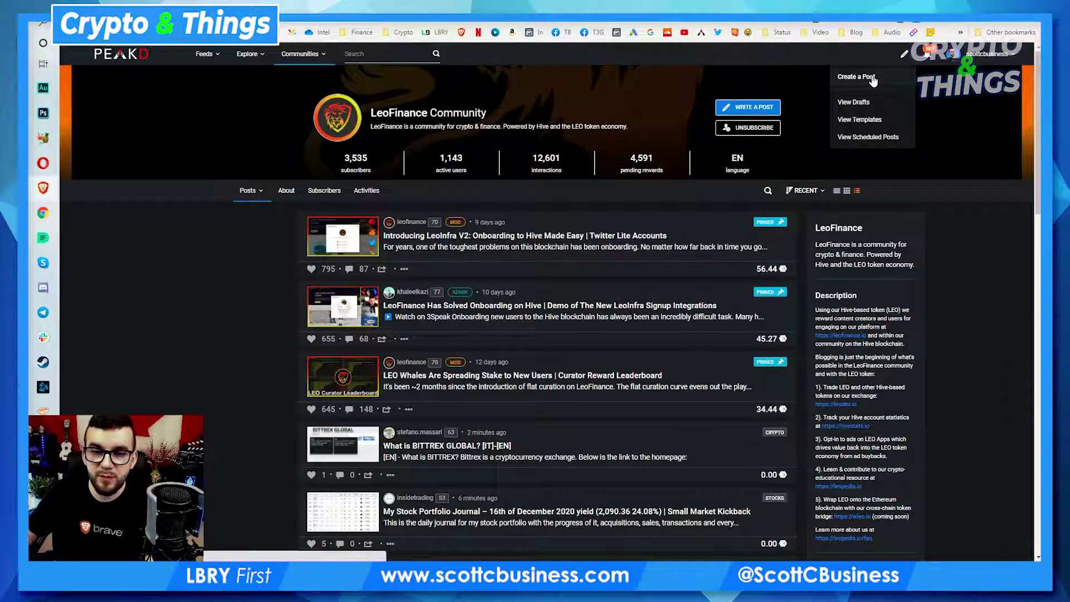
# - Start a blank post in My Blog and review its advanced options, including rewards and beneficiaries
pyautogui.click(872, 78)
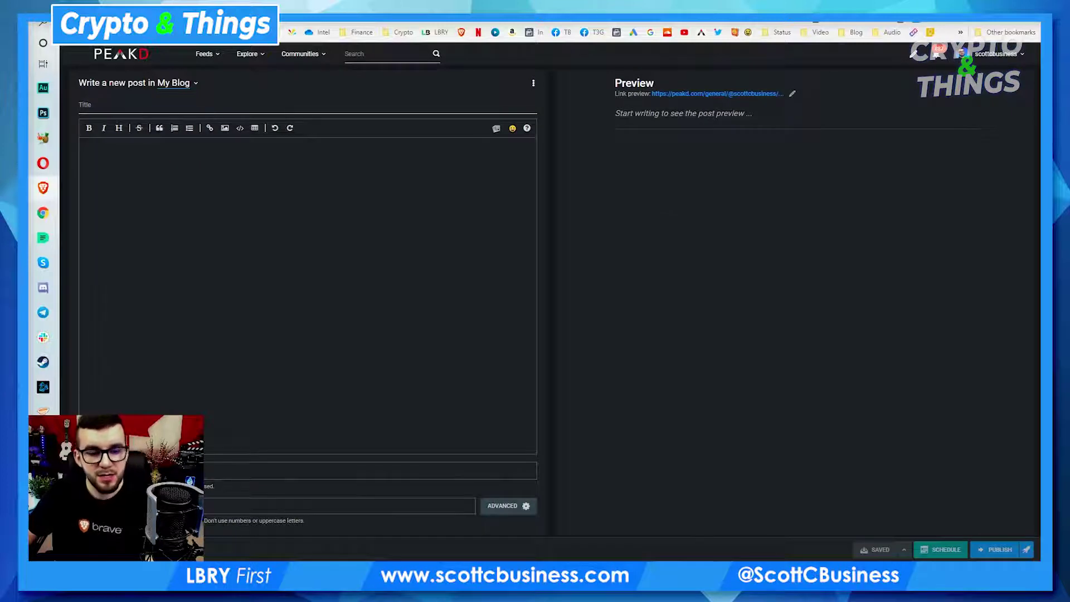
pyautogui.click(502, 505)
pyautogui.scroll(-5, 502, 507)
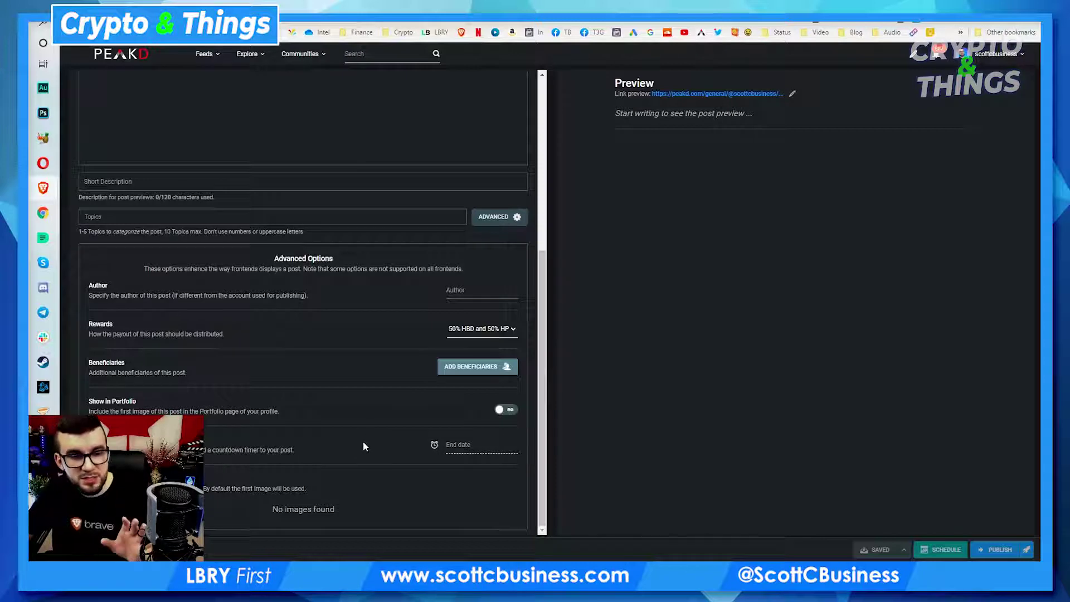
pyautogui.scroll(1, 295, 393)
pyautogui.scroll(5, 291, 399)
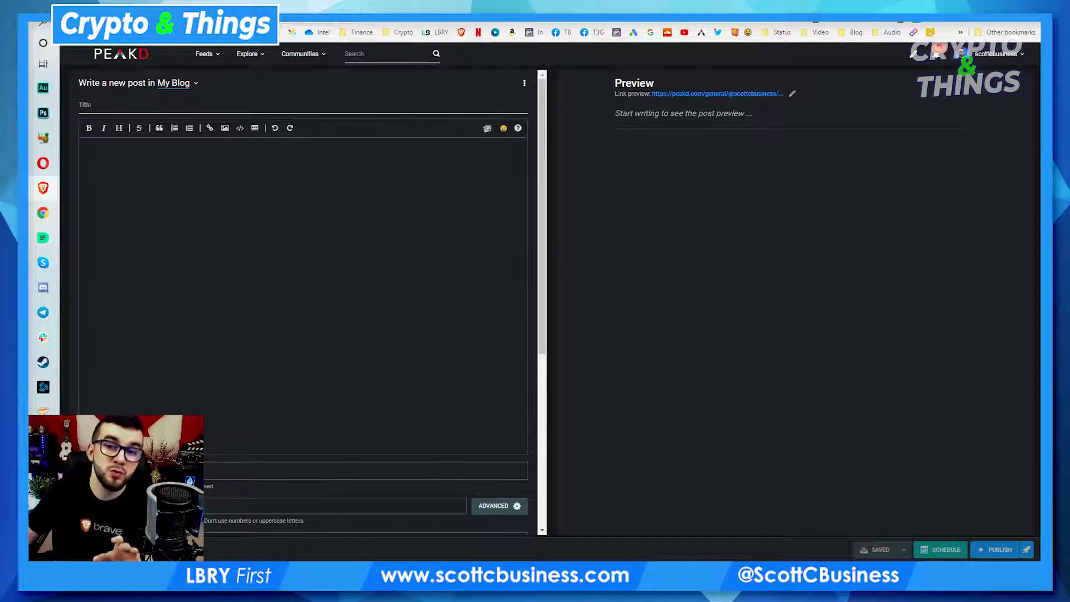
pyautogui.click(302, 56)
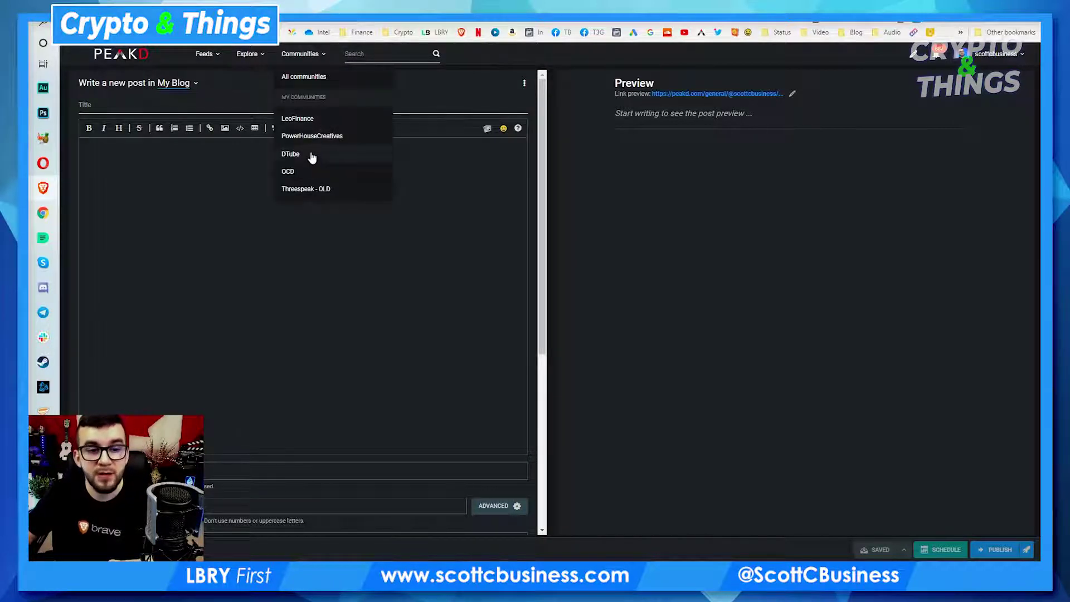
# - Start a new post from the DTube community page
pyautogui.click(311, 155)
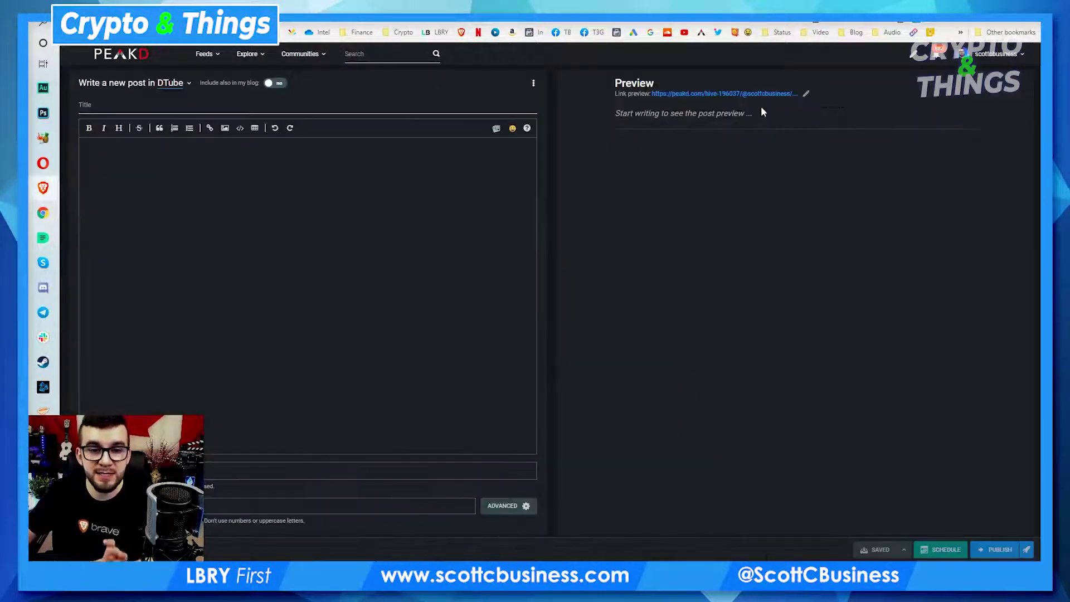
pyautogui.click(761, 105)
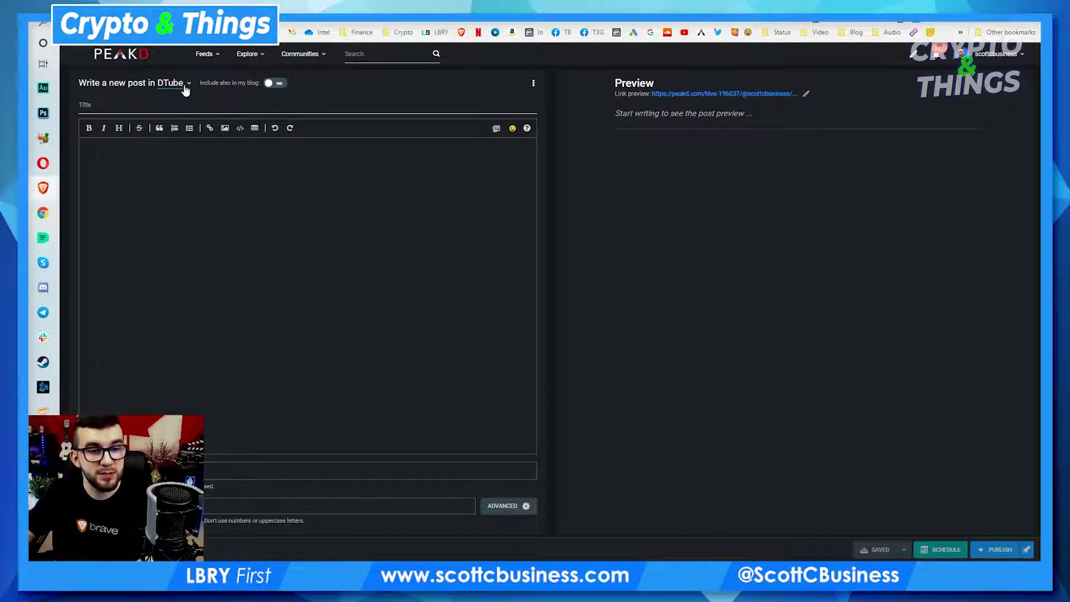
pyautogui.click(269, 85)
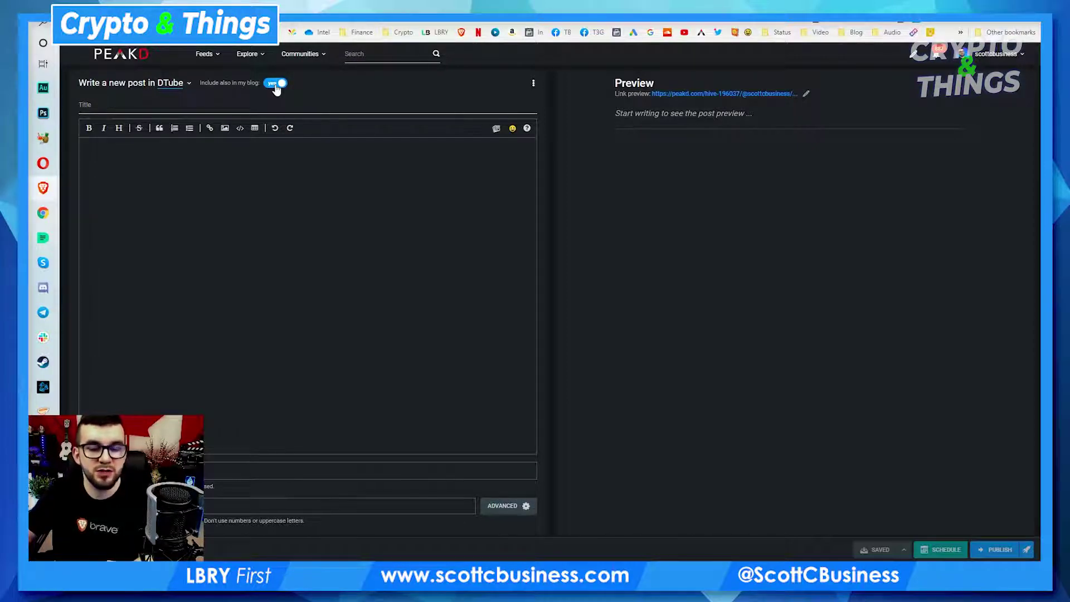
pyautogui.click(277, 86)
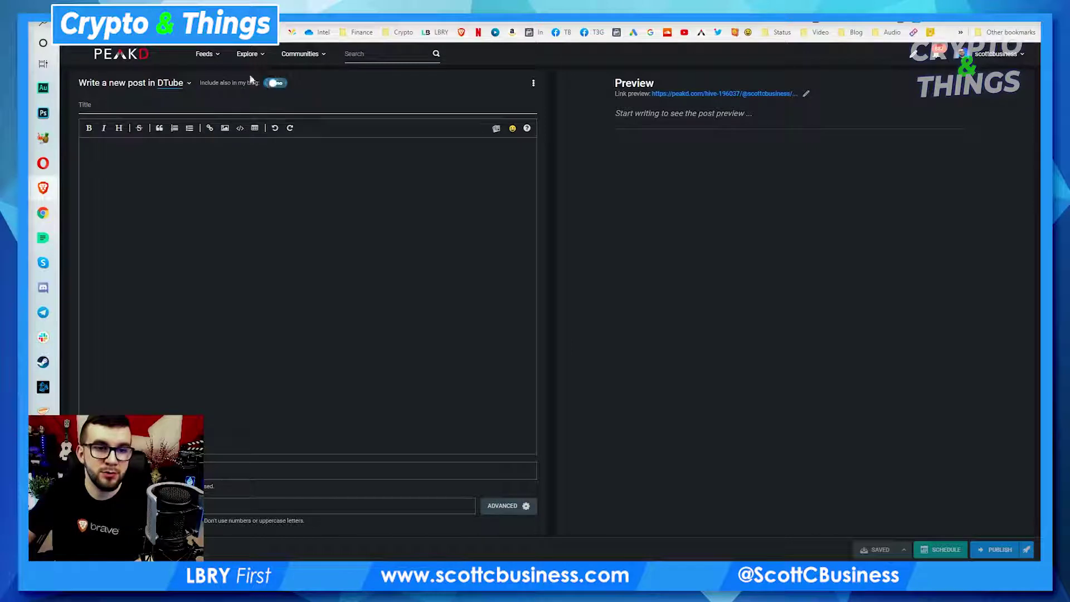
# - Switch the post's destination to LeoFinance and turn on 'Include also in my blog'
pyautogui.click(166, 85)
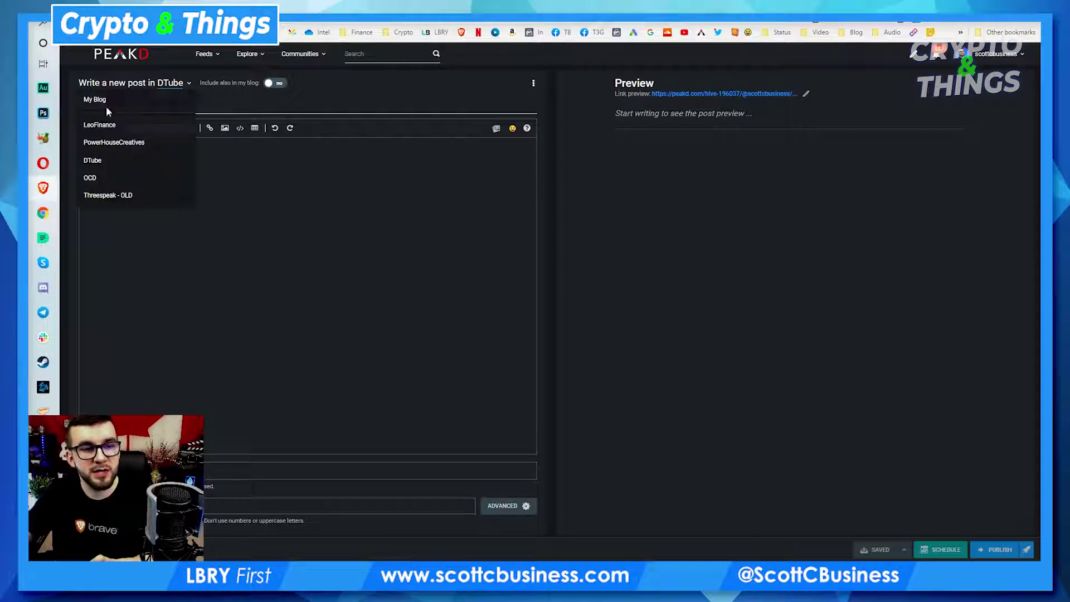
pyautogui.click(176, 84)
pyautogui.click(176, 85)
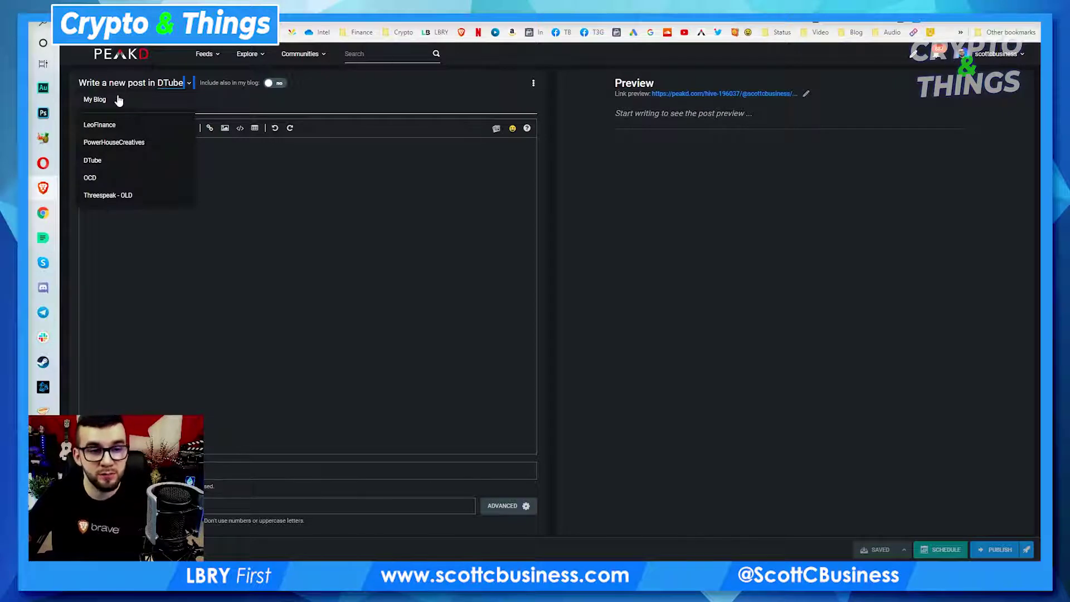
pyautogui.click(117, 125)
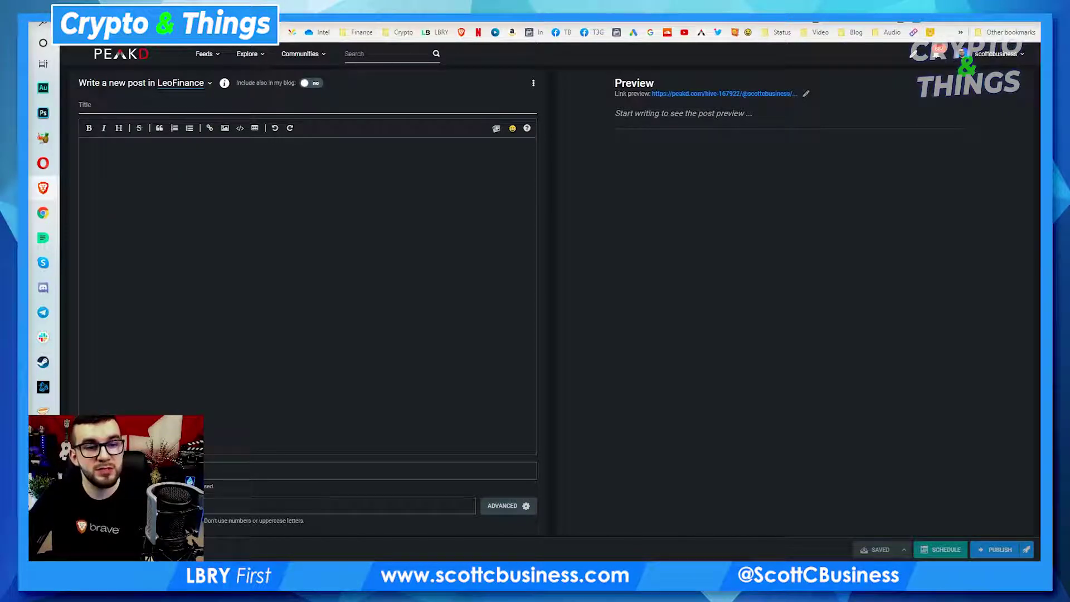
pyautogui.click(310, 83)
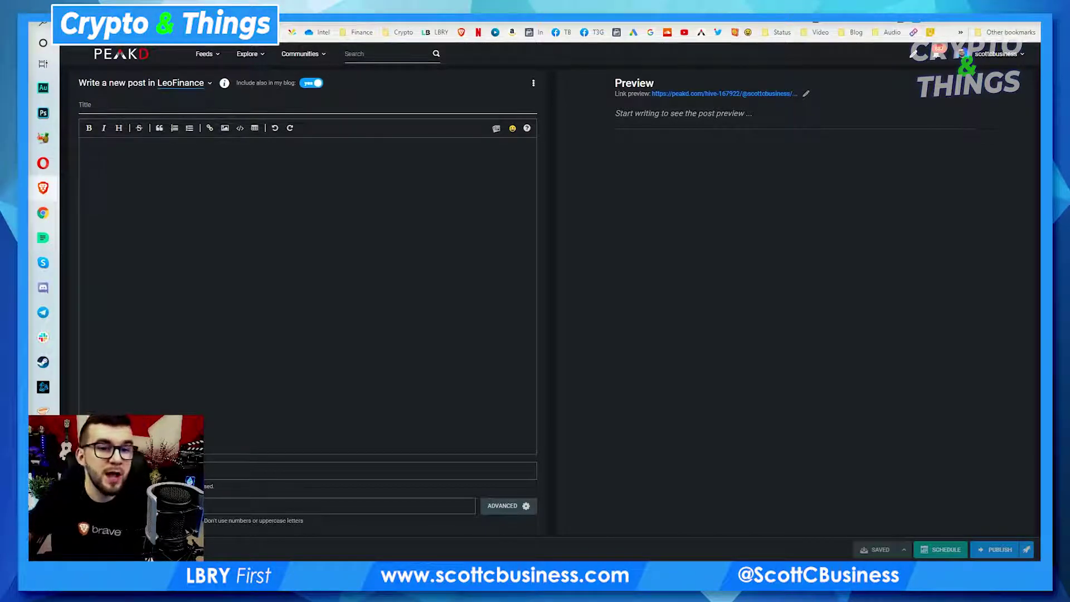
pyautogui.click(312, 84)
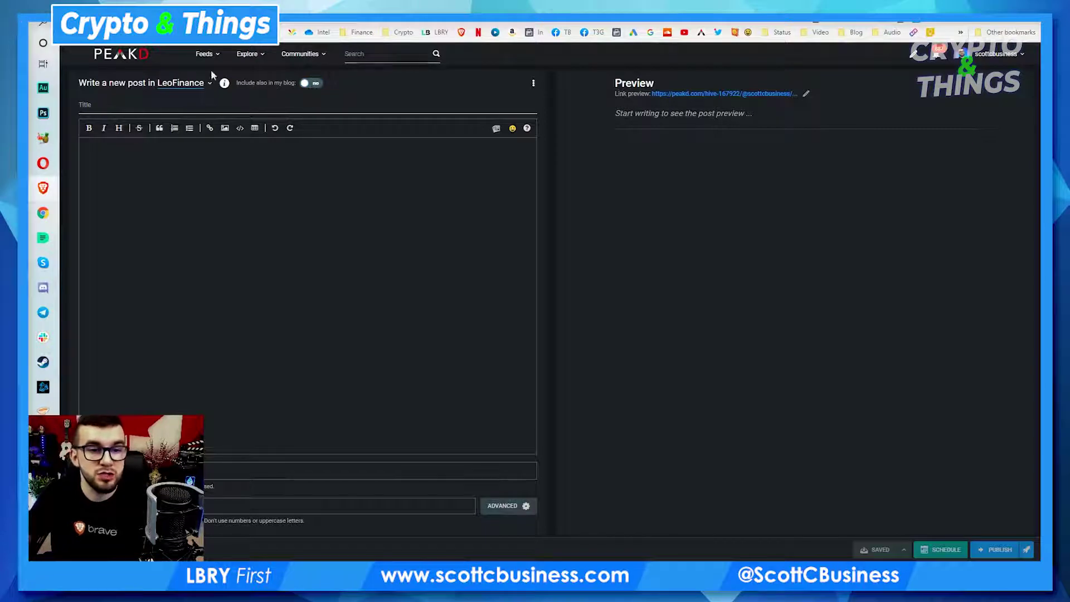
pyautogui.click(311, 83)
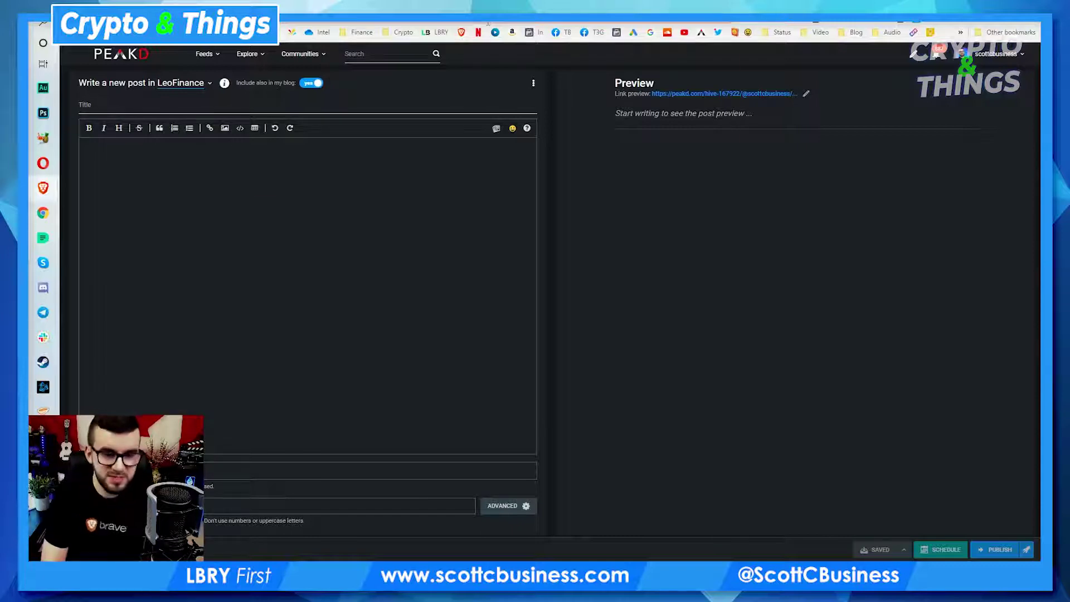
# - Go to 3speak.online and open the creator dashboard's video upload area
pyautogui.write('3speak')
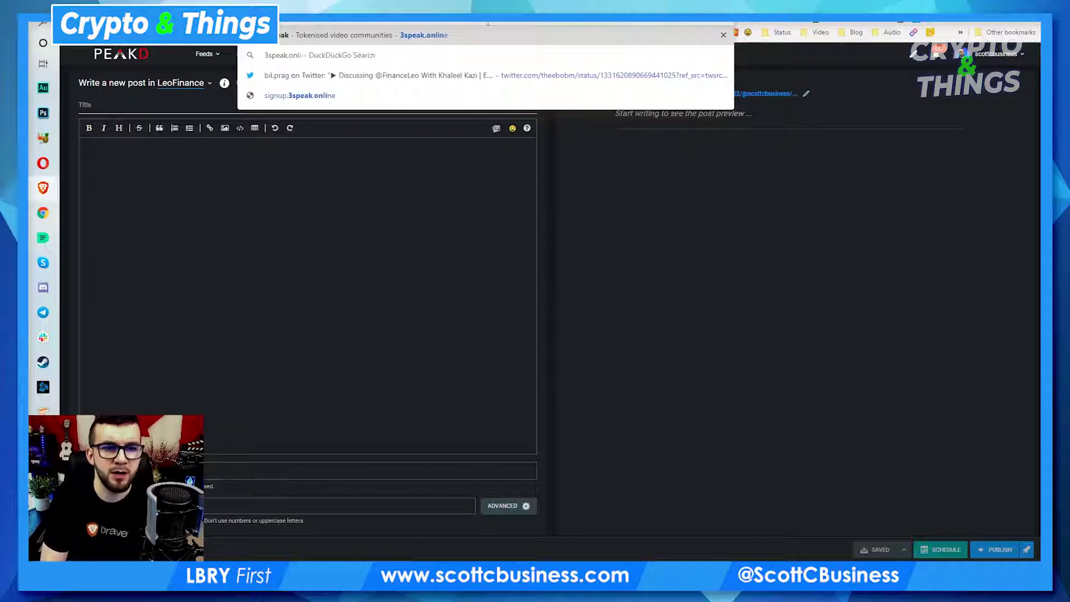
pyautogui.press('Escape')
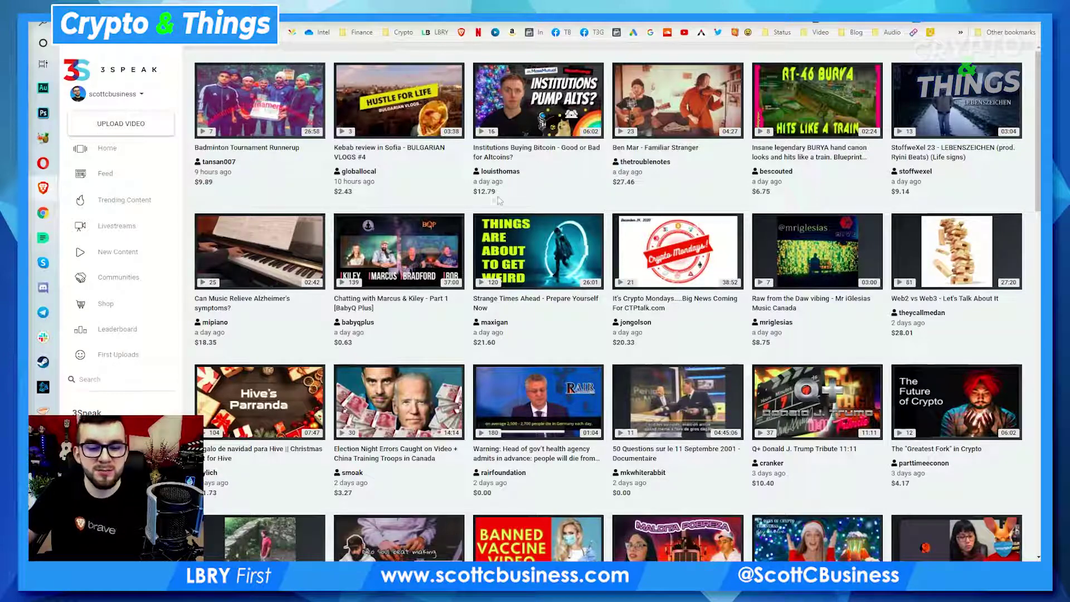
pyautogui.click(118, 128)
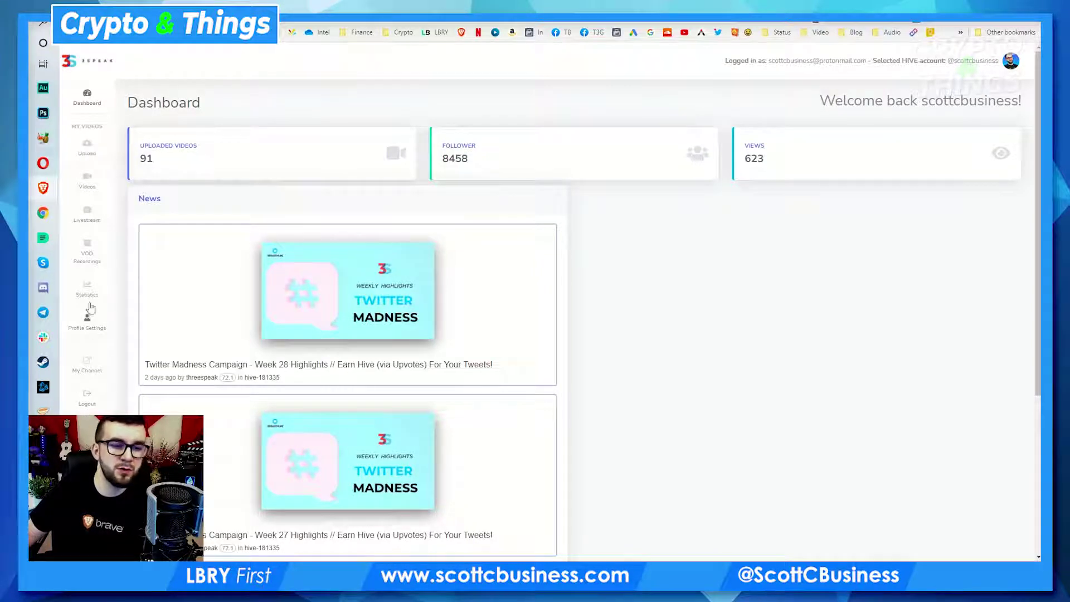
# - Open the Upload Video form and look through its fields, from title down to payout and Save
pyautogui.click(84, 145)
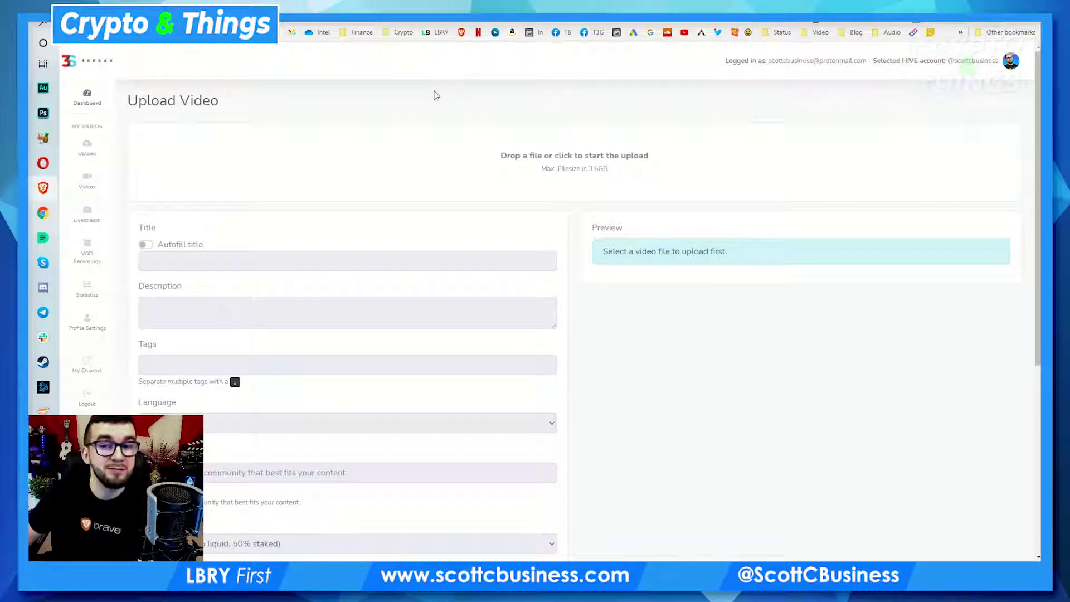
pyautogui.scroll(-3, 474, 182)
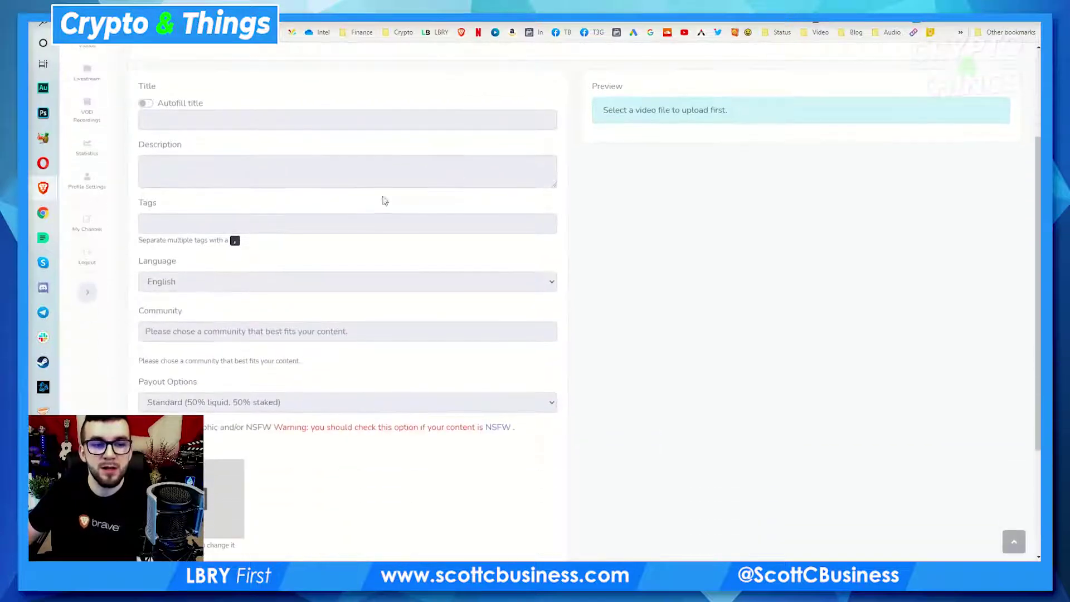
pyautogui.scroll(2, 382, 198)
pyautogui.scroll(-2, 432, 175)
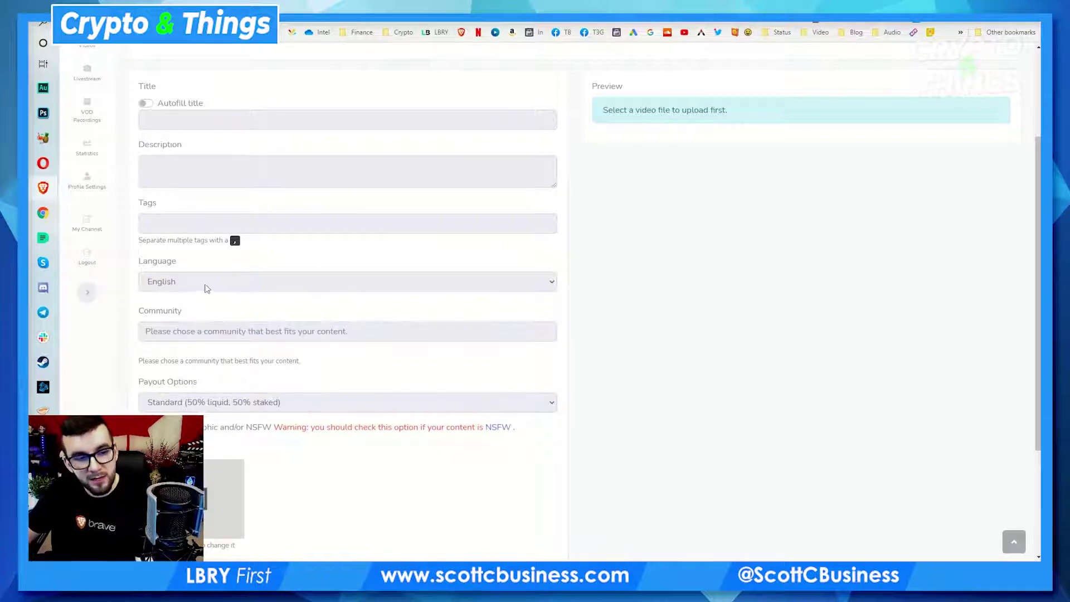
pyautogui.scroll(-1, 205, 287)
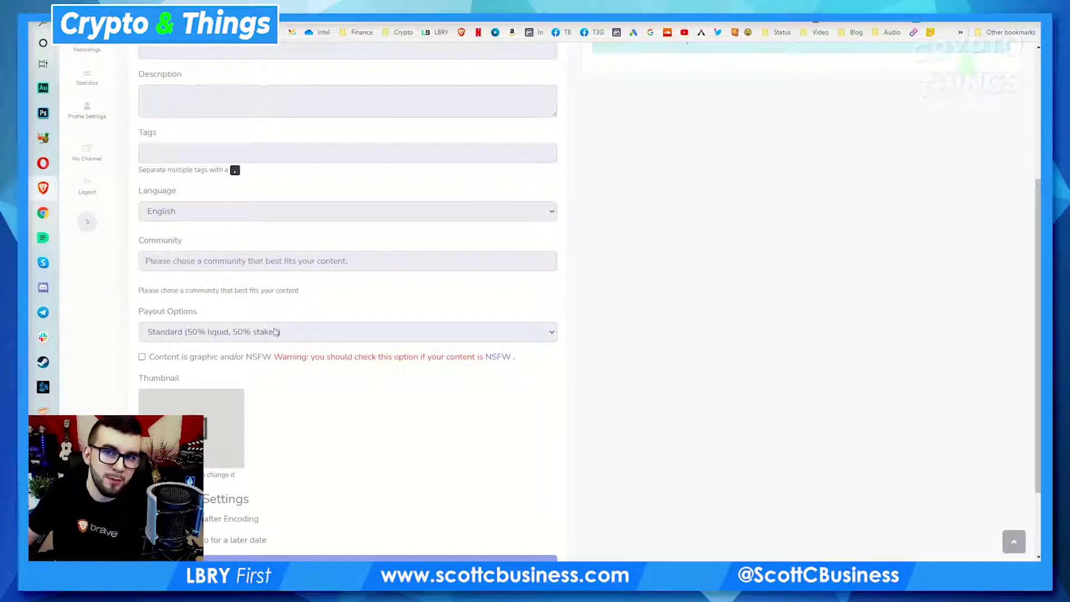
pyautogui.scroll(-2, 334, 401)
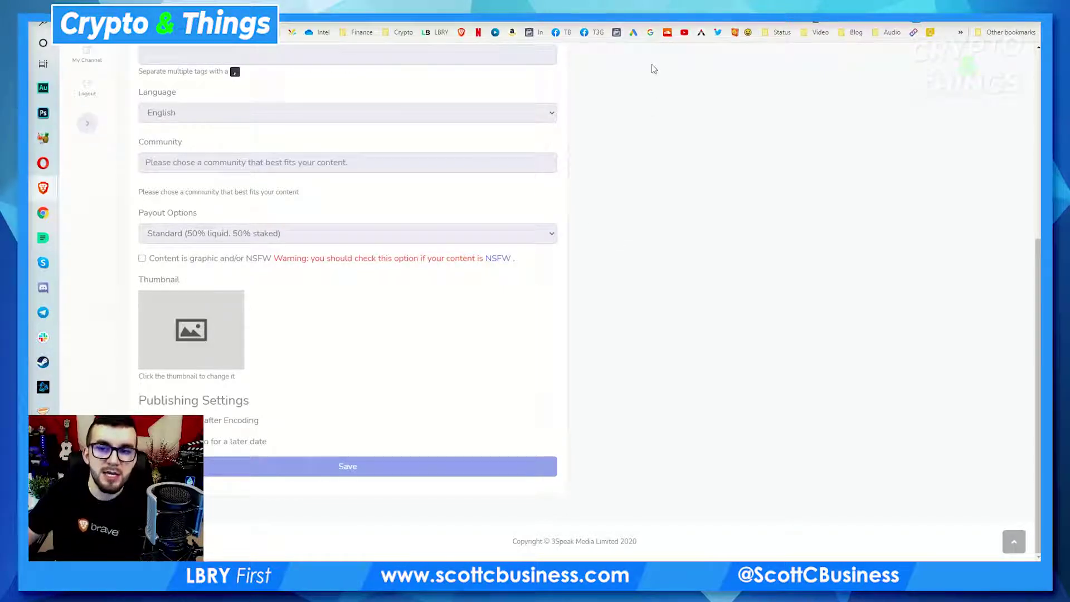
# - Open the LBRY interview article on PeakD and follow its INTERVIEW tag to that tag's feed
pyautogui.click(699, 32)
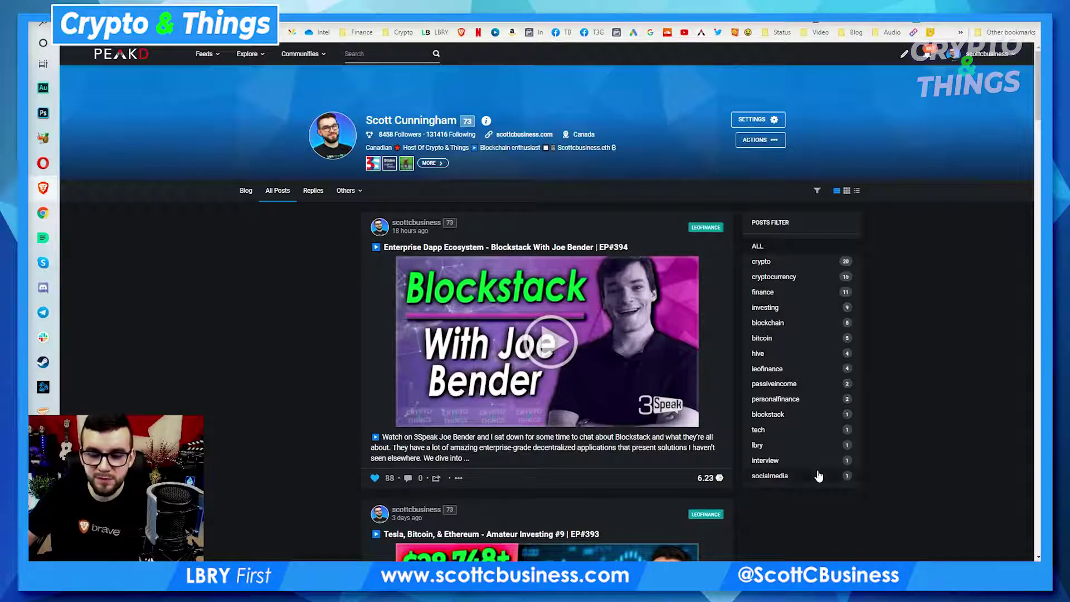
pyautogui.click(766, 463)
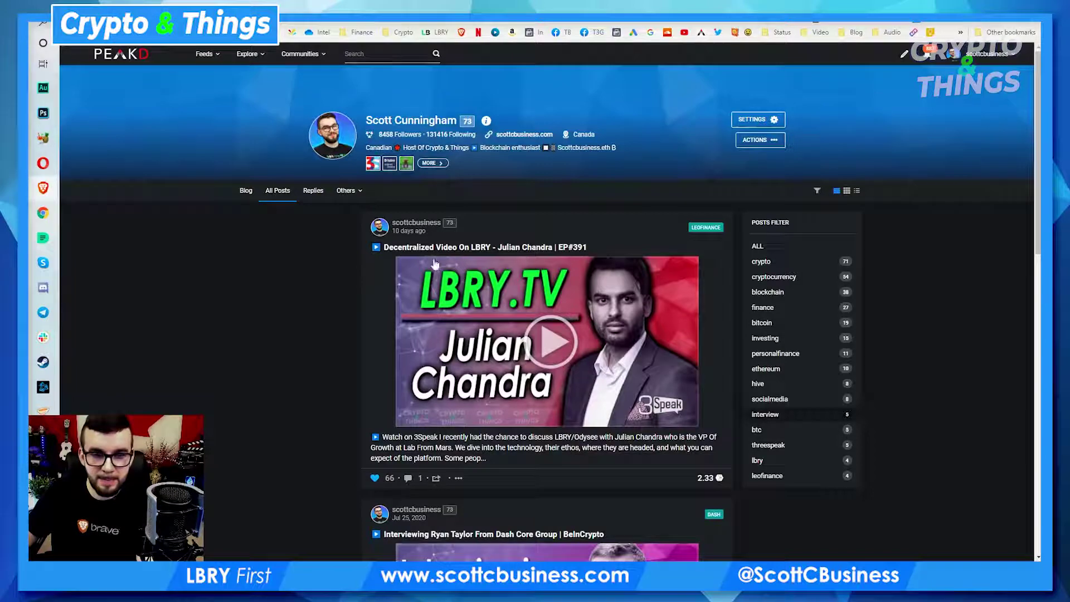
pyautogui.click(464, 252)
pyautogui.scroll(-10, 301, 295)
pyautogui.scroll(-2, 301, 308)
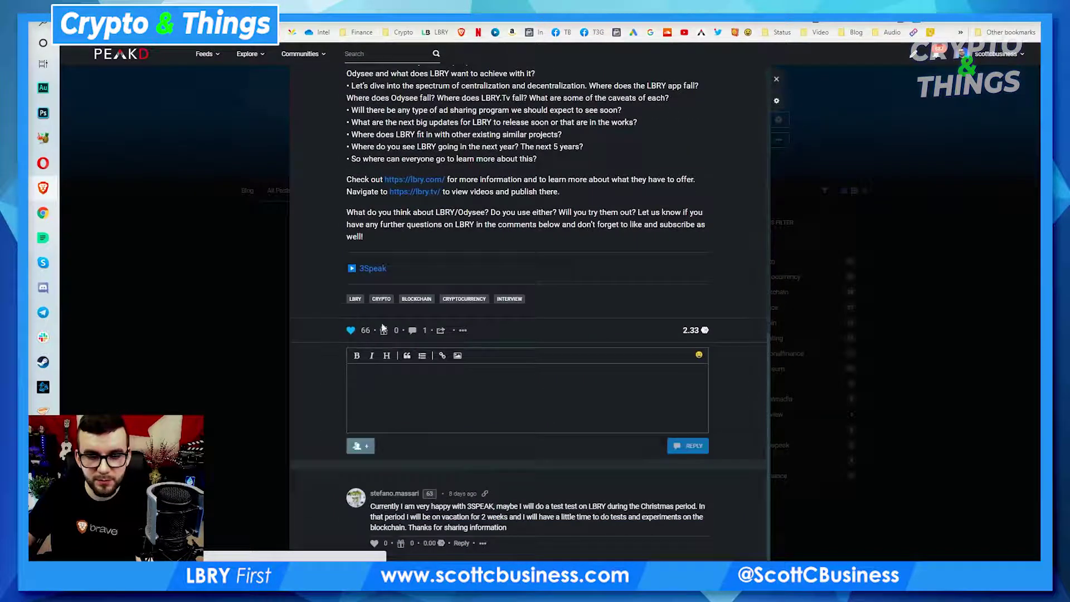
pyautogui.click(508, 335)
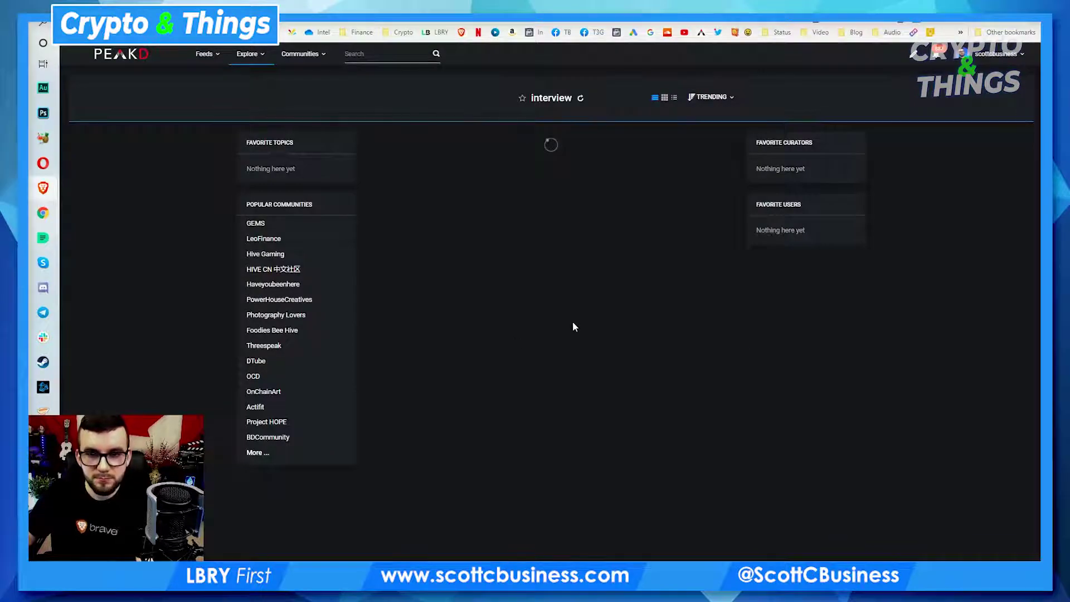
# - Scroll through the interview tag feed and check its TRENDING sort options
pyautogui.scroll(-4, 595, 200)
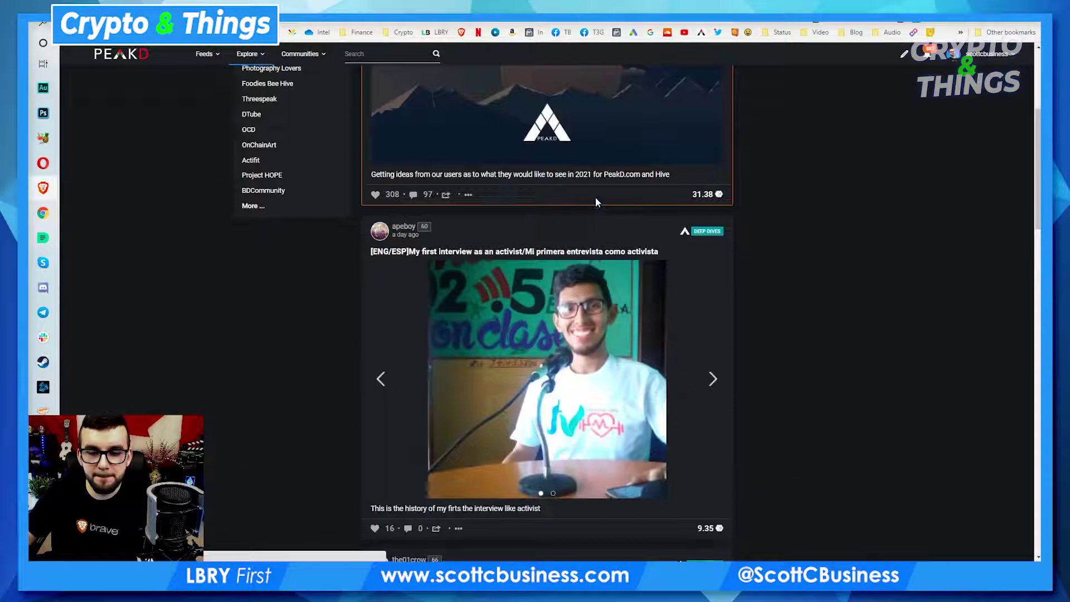
pyautogui.scroll(4, 595, 196)
pyautogui.scroll(-4, 706, 303)
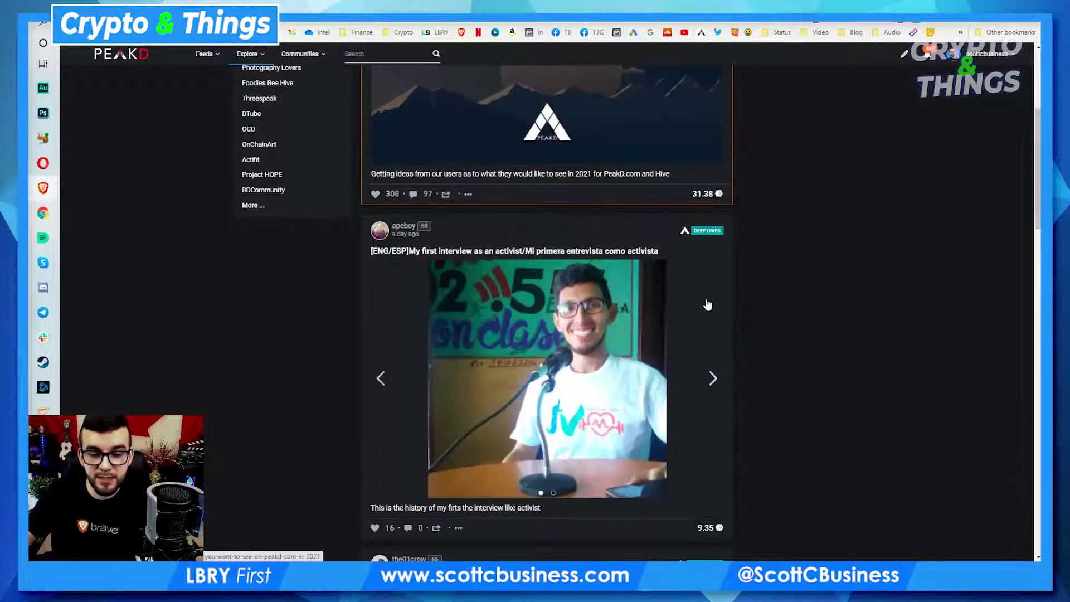
pyautogui.moveTo(394, 235)
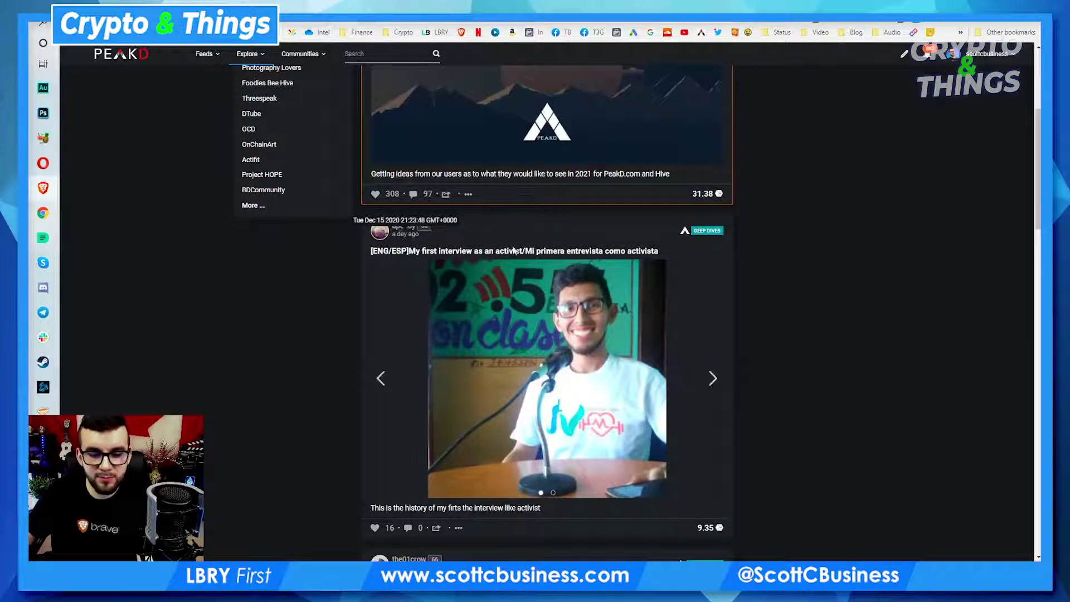
pyautogui.scroll(4, 854, 275)
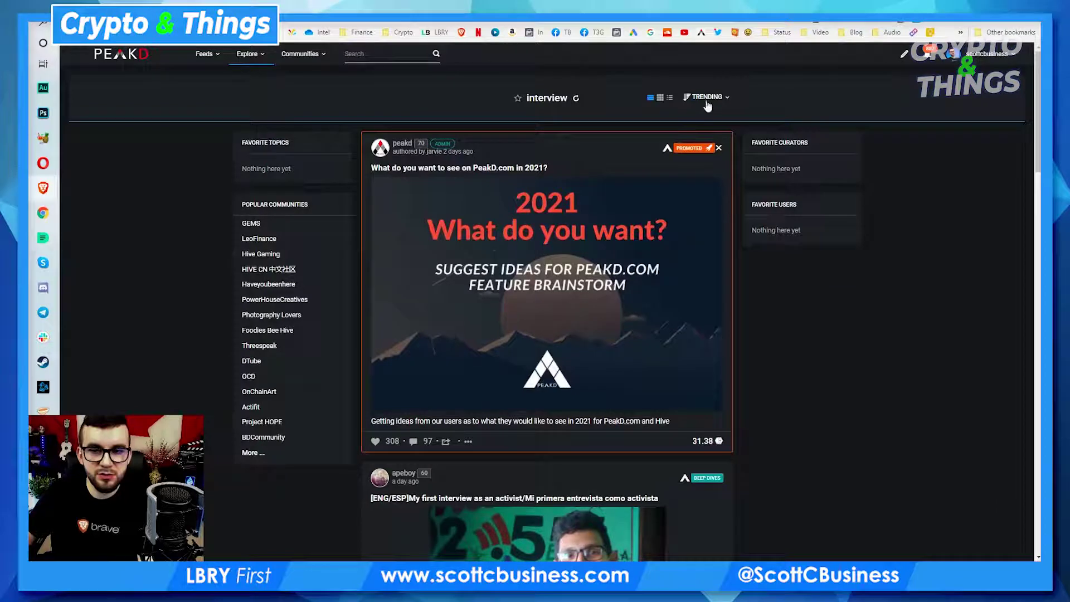
pyautogui.click(703, 98)
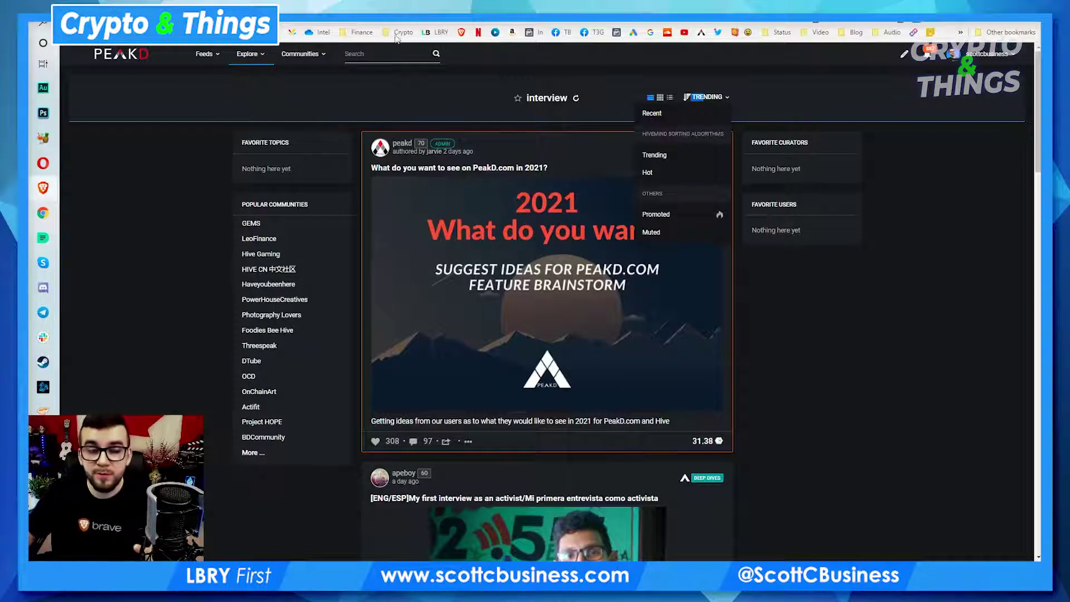
pyautogui.click(205, 54)
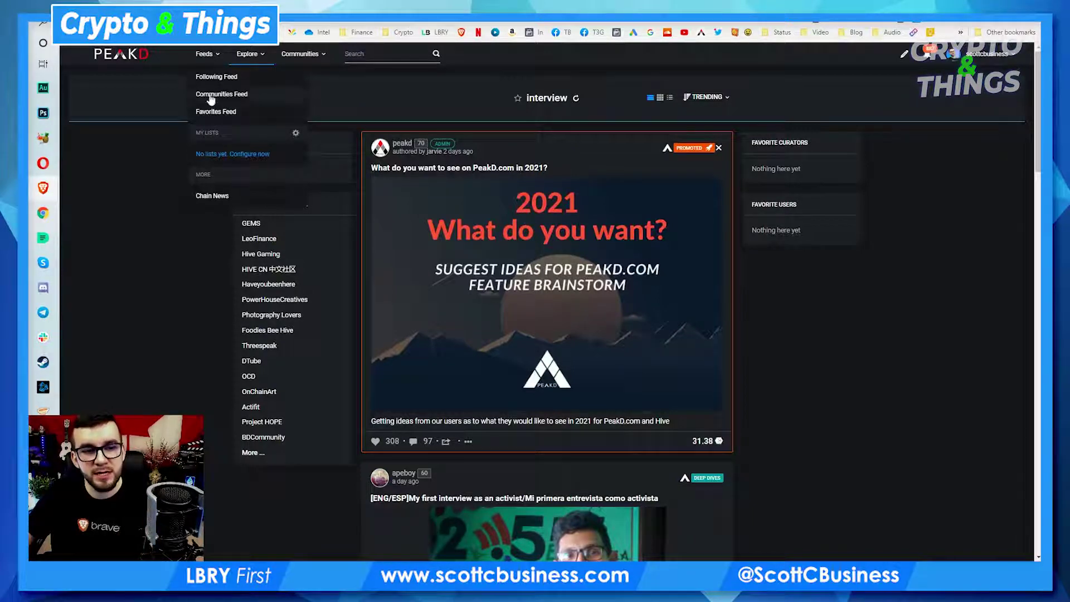
# - Switch to the Following feed, then go to your wallet and start a HIVE transfer
pyautogui.click(135, 59)
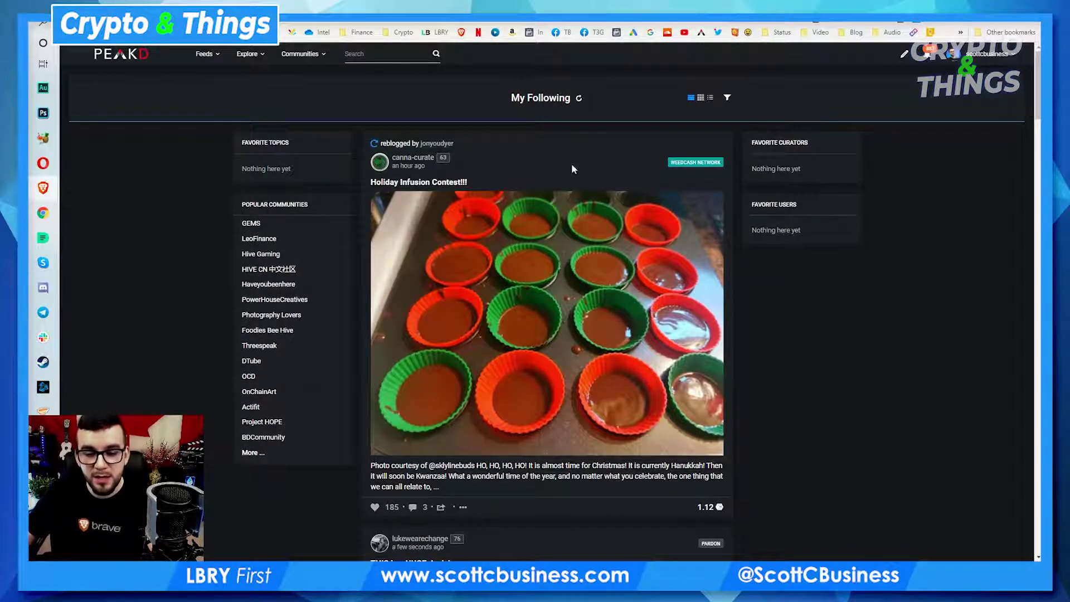
pyautogui.click(986, 53)
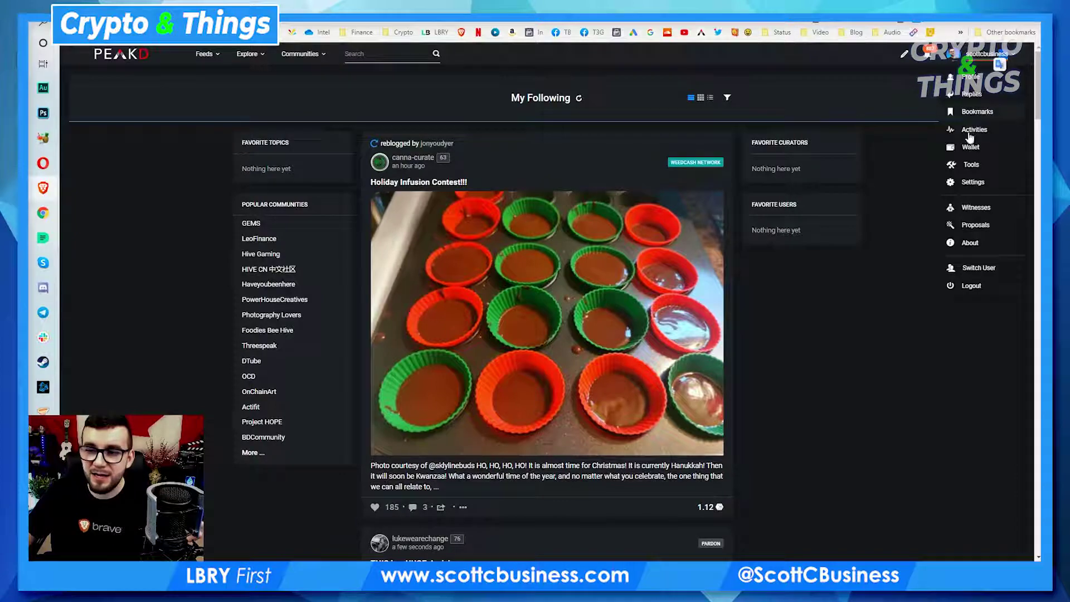
pyautogui.click(950, 142)
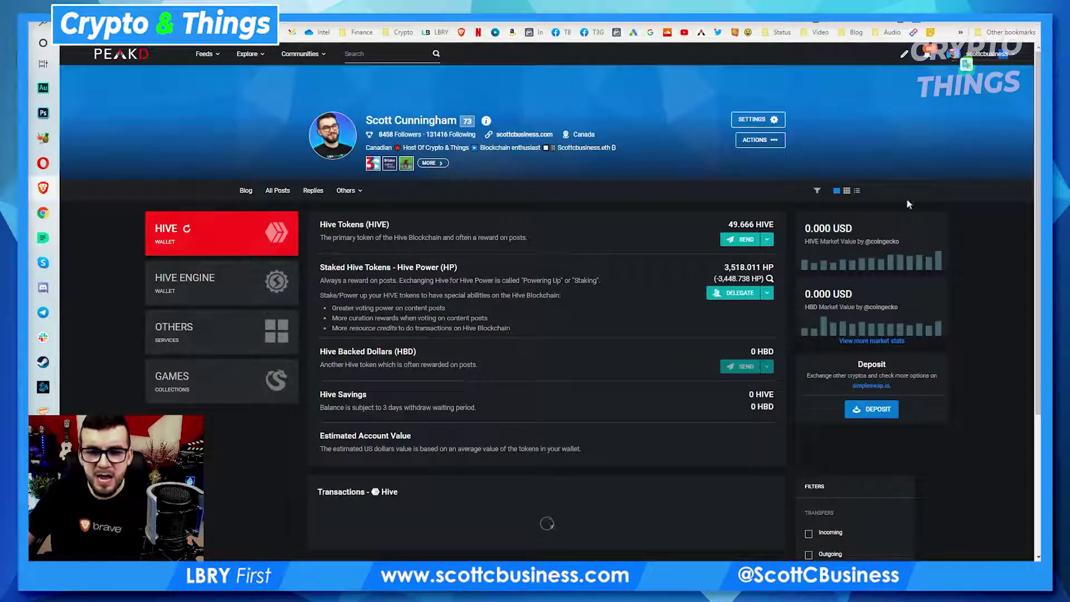
pyautogui.click(725, 239)
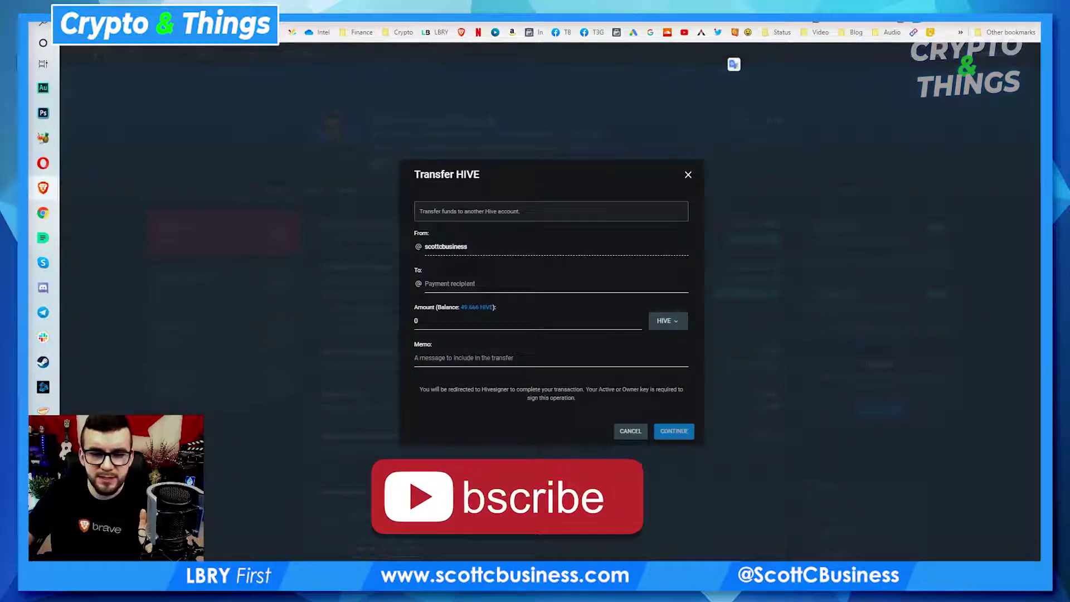
# - Enter the recipient account, amount 1 and memo 'This was in my explainer video', then continue
pyautogui.click(552, 284)
pyautogui.write('r3dbeard')
pyautogui.press('Tab')
pyautogui.write('1')
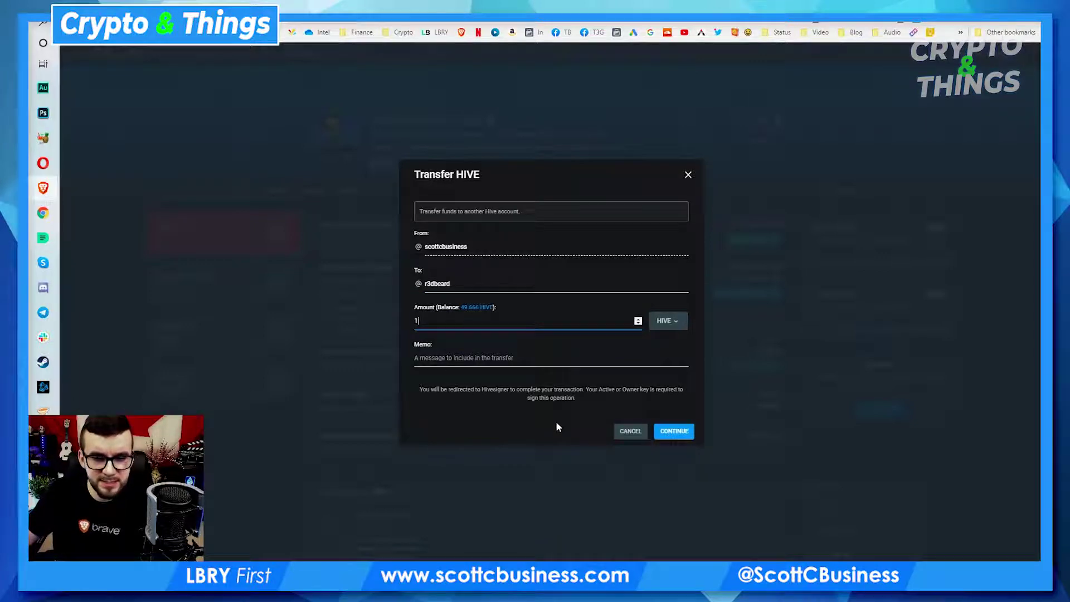
pyautogui.press('Tab')
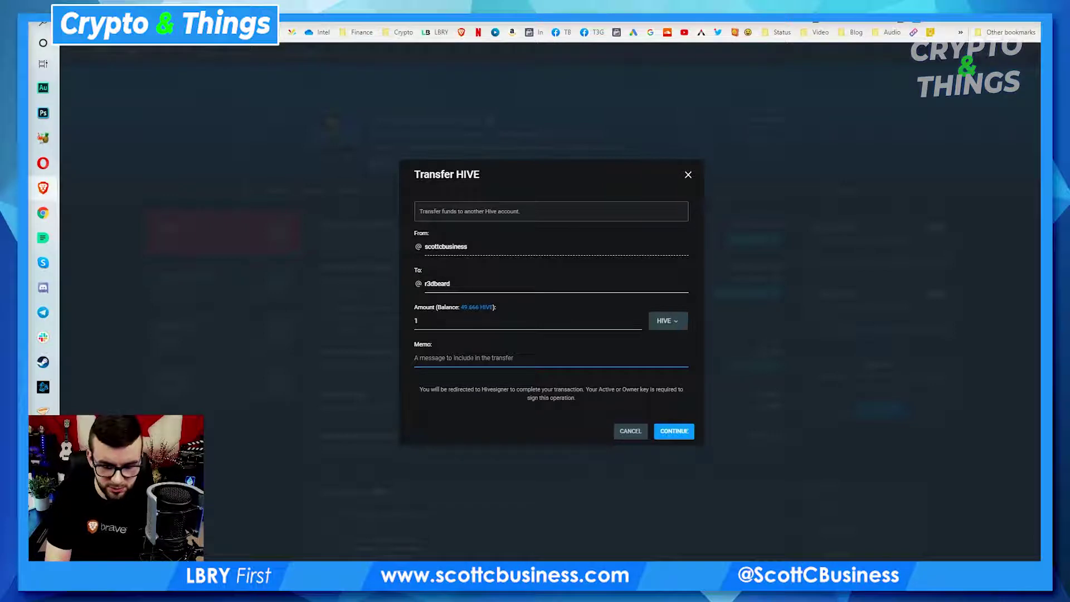
pyautogui.write('This was in ')
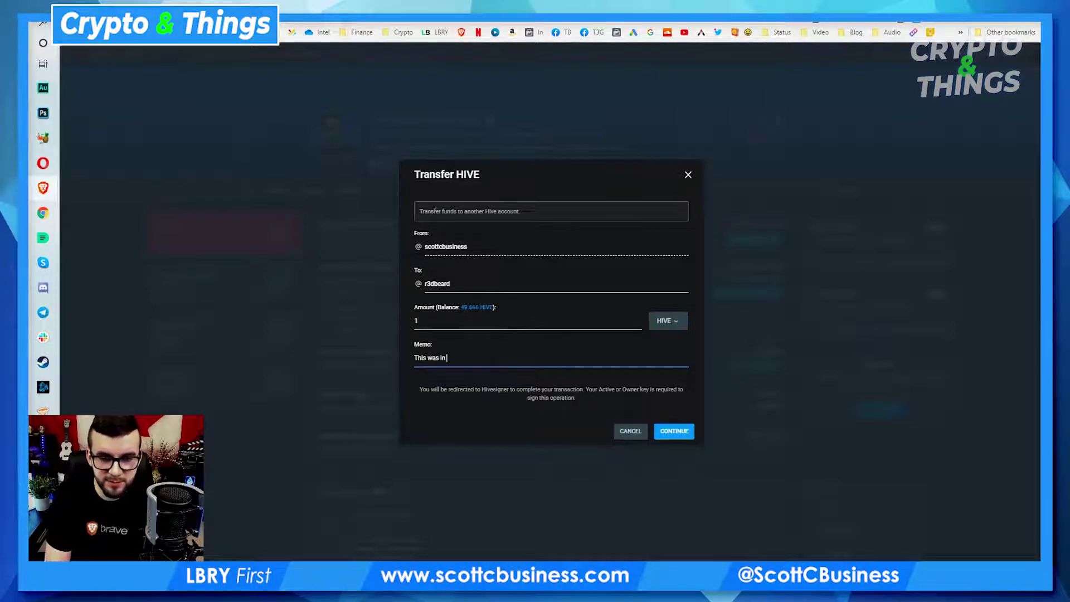
pyautogui.write('my expla')
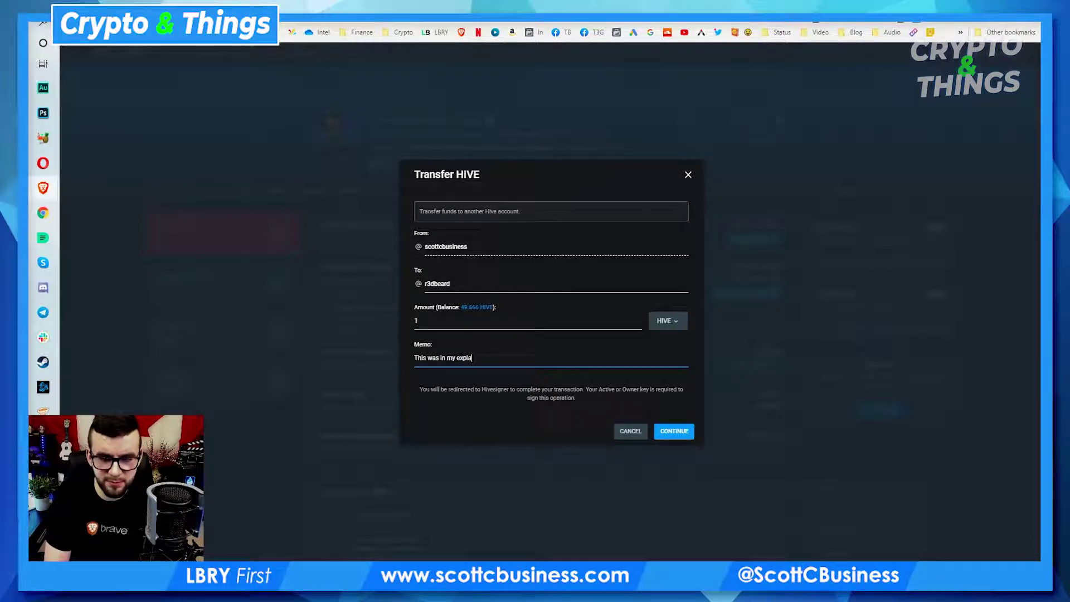
pyautogui.write('iner video')
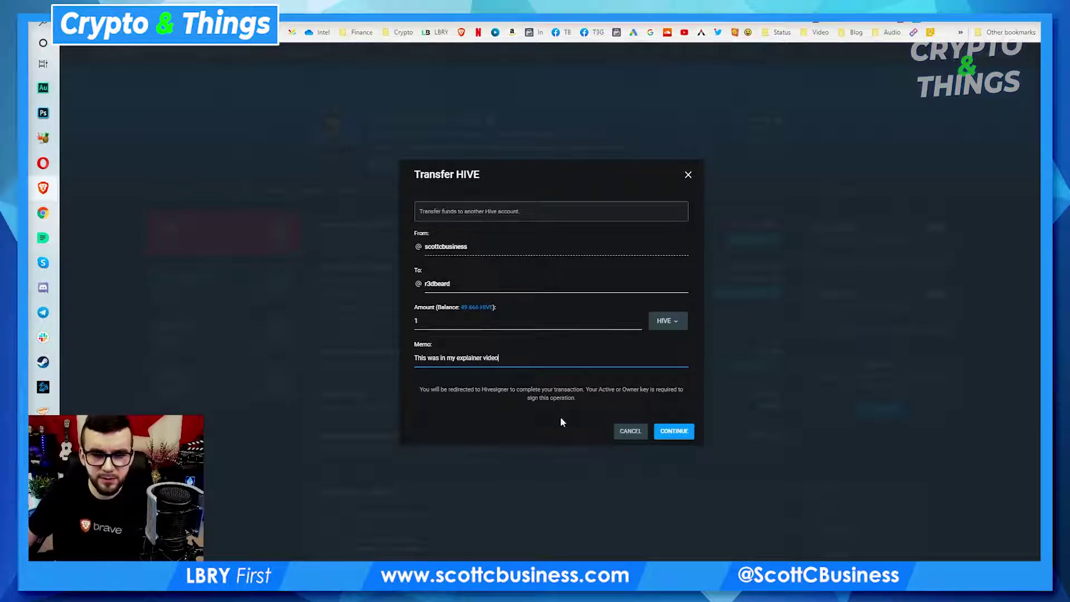
pyautogui.click(684, 434)
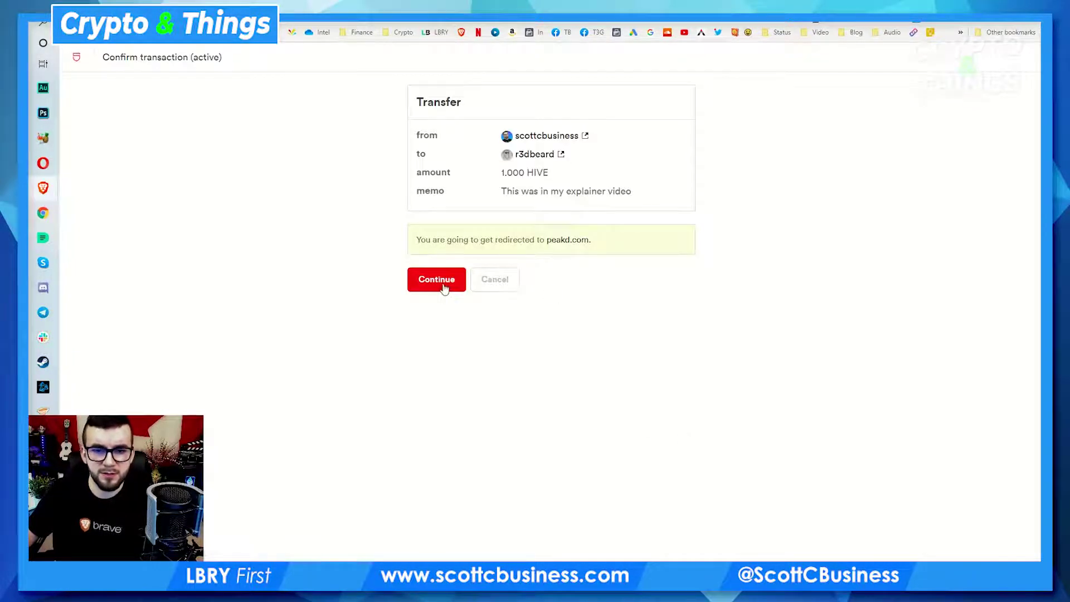
# - Log in to Hivesigner, check the recipient's profile and wallet, and approve the 1.000 HIVE transfer
pyautogui.click(429, 291)
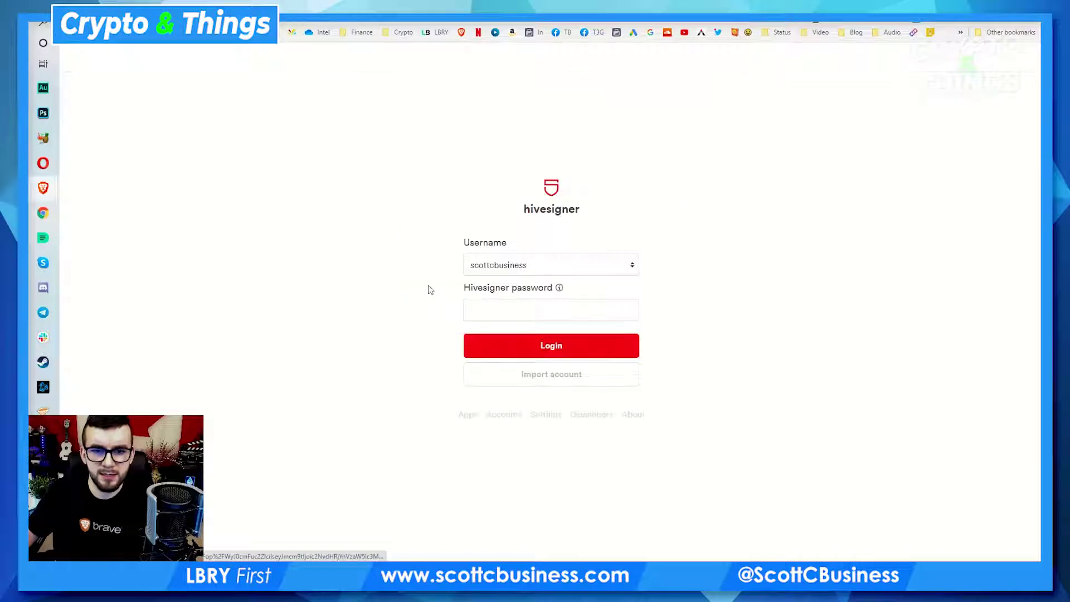
pyautogui.click(555, 346)
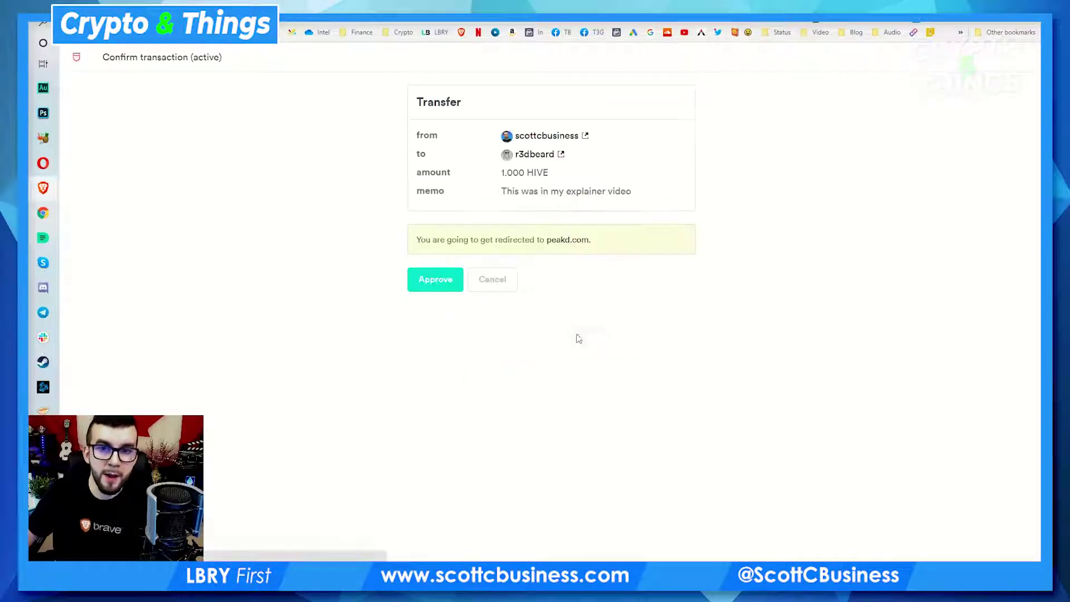
pyautogui.click(530, 158)
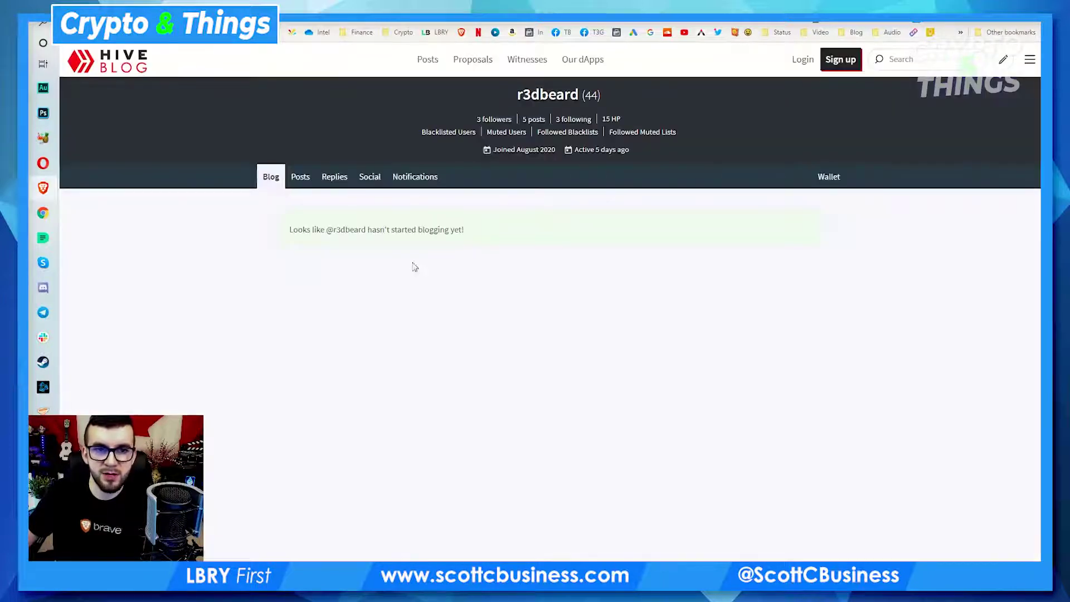
pyautogui.click(830, 177)
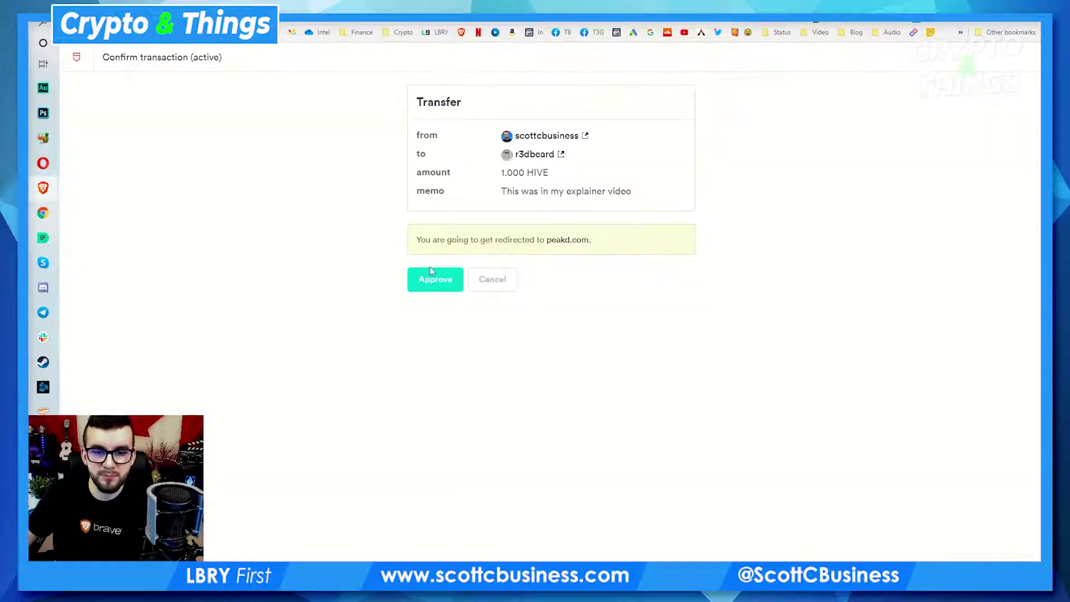
pyautogui.click(423, 286)
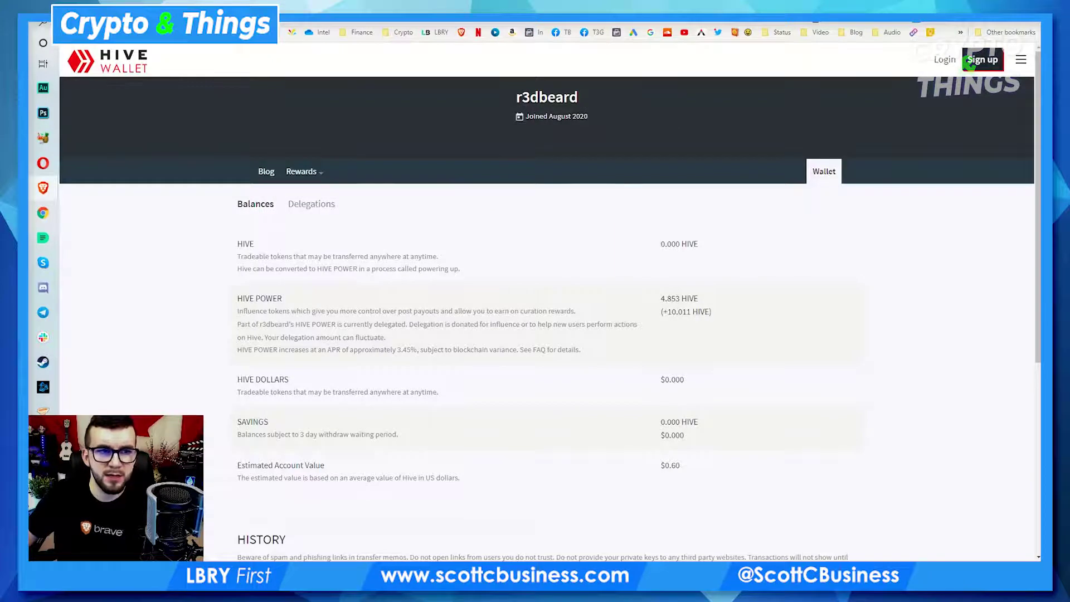
# - Refresh the recipient's wallet and highlight the 1.000 HIVE, +10.011 HIVE delegated and 4.853 Hive Power
pyautogui.press('F5')
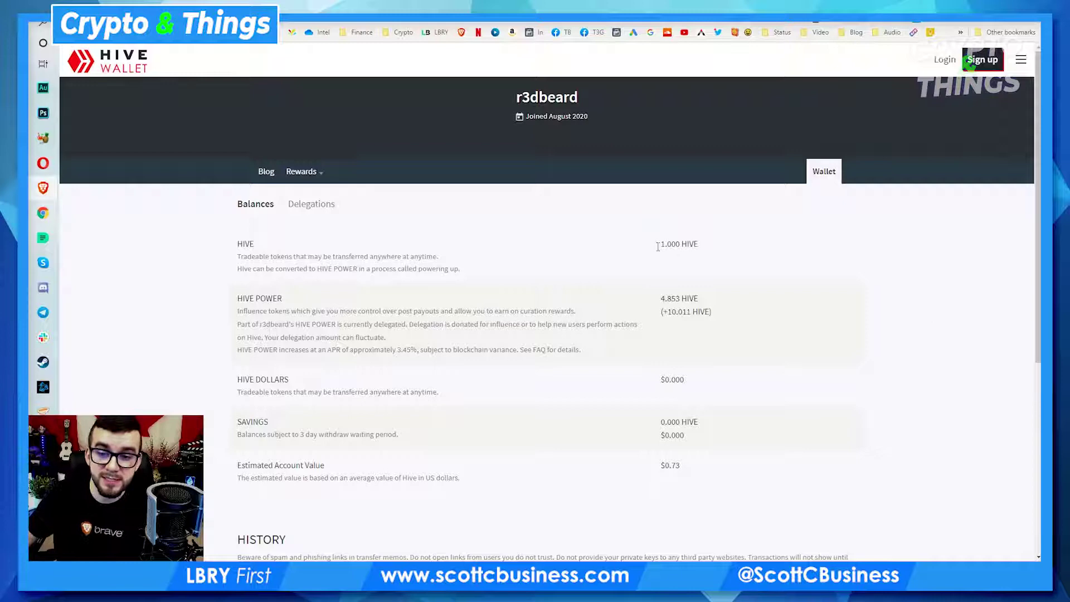
pyautogui.moveTo(642, 248); pyautogui.dragTo(700, 257)
pyautogui.click(708, 260)
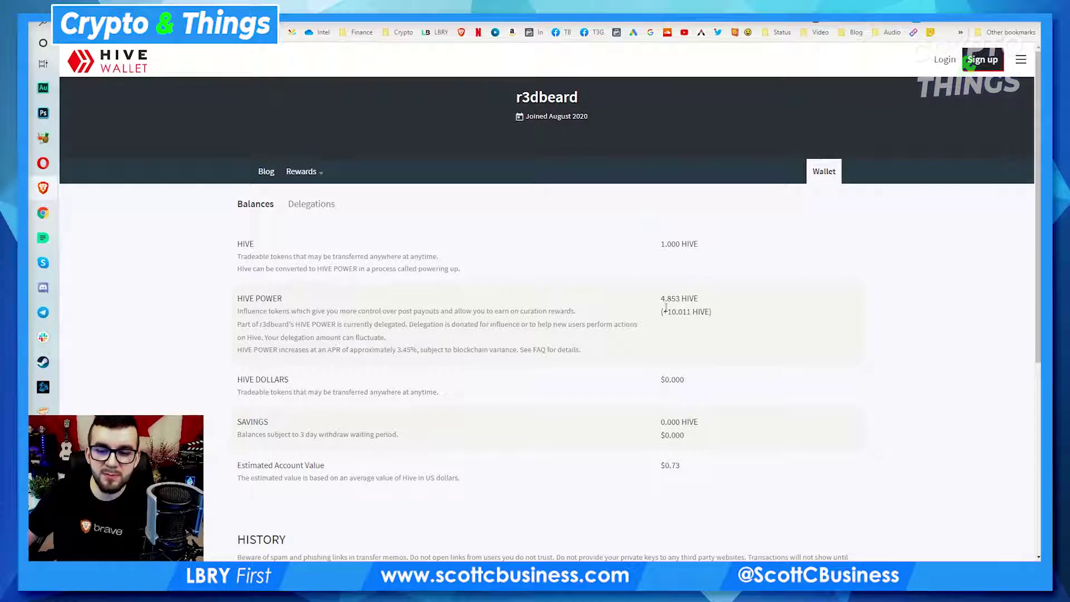
pyautogui.moveTo(666, 314); pyautogui.dragTo(709, 313)
pyautogui.click(755, 330)
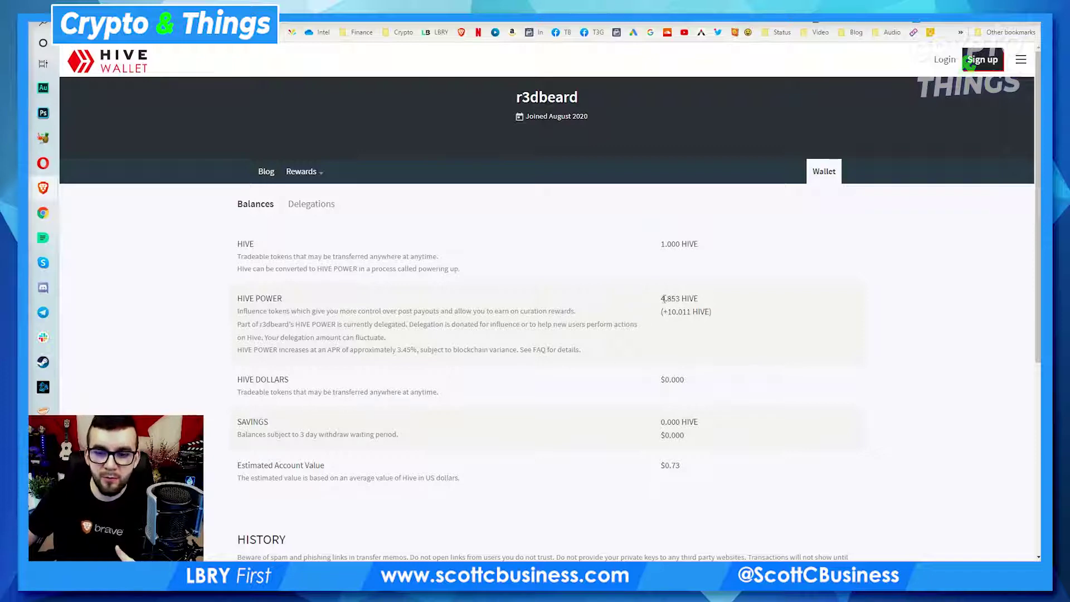
pyautogui.moveTo(663, 295); pyautogui.dragTo(691, 296)
pyautogui.click(659, 304)
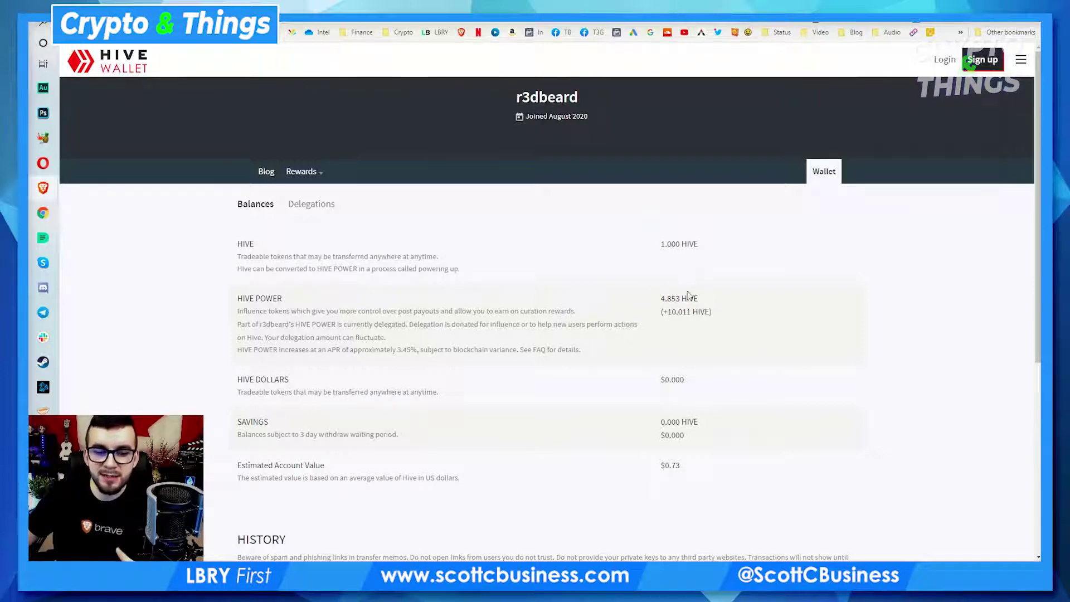
# - Highlight the $0.73 estimated account value, then switch to the recipient's blog profile tab
pyautogui.tripleClick(663, 474)
pyautogui.doubleClick(705, 463)
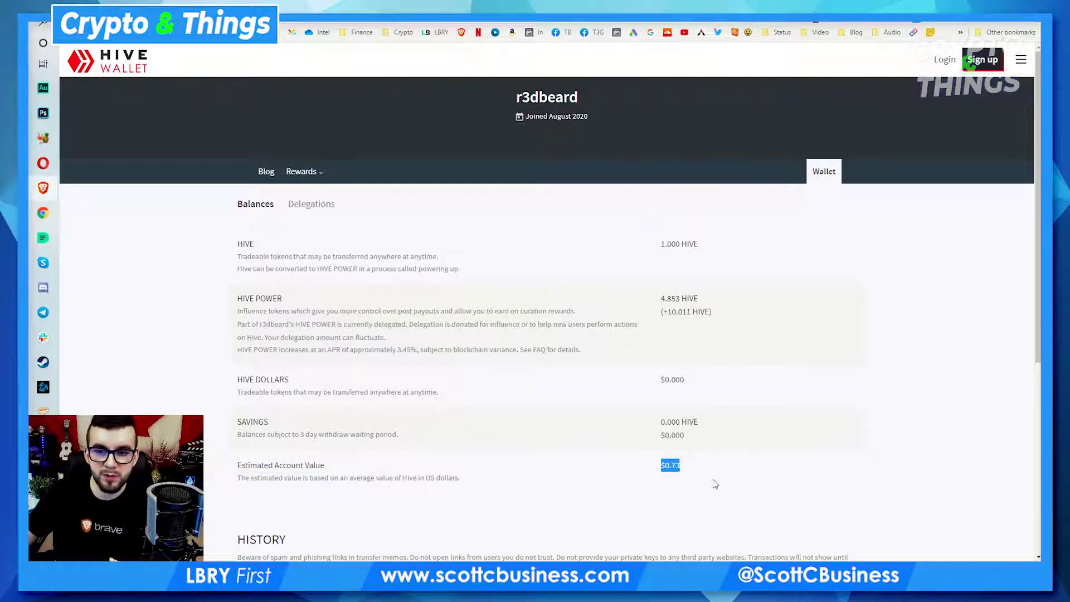
pyautogui.click(713, 477)
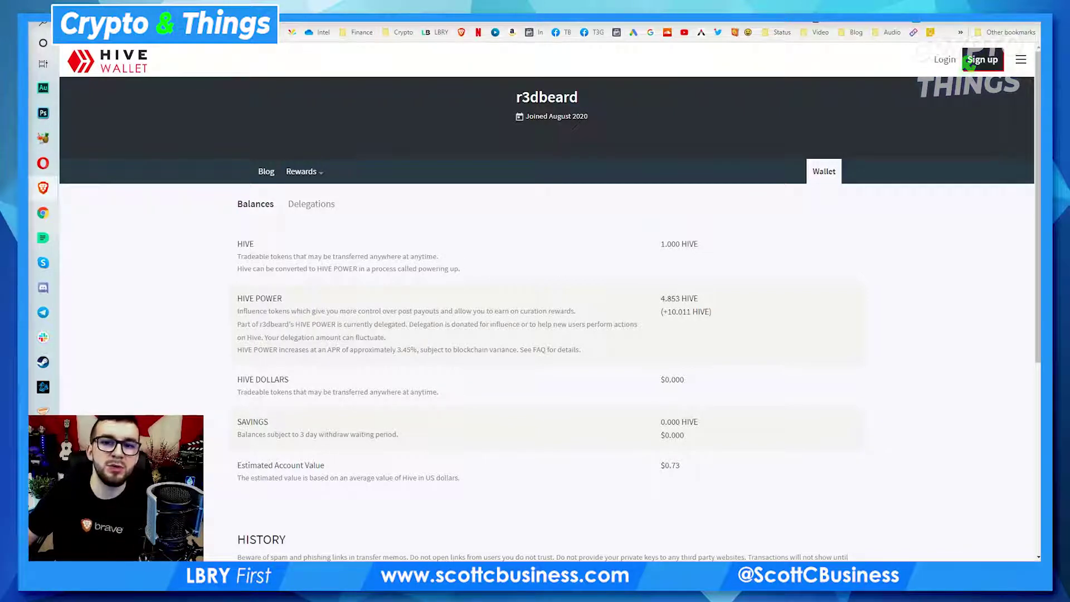
pyautogui.hotkey('ctrl', 'Tab')
pyautogui.hotkey('ctrl', 'Tab')
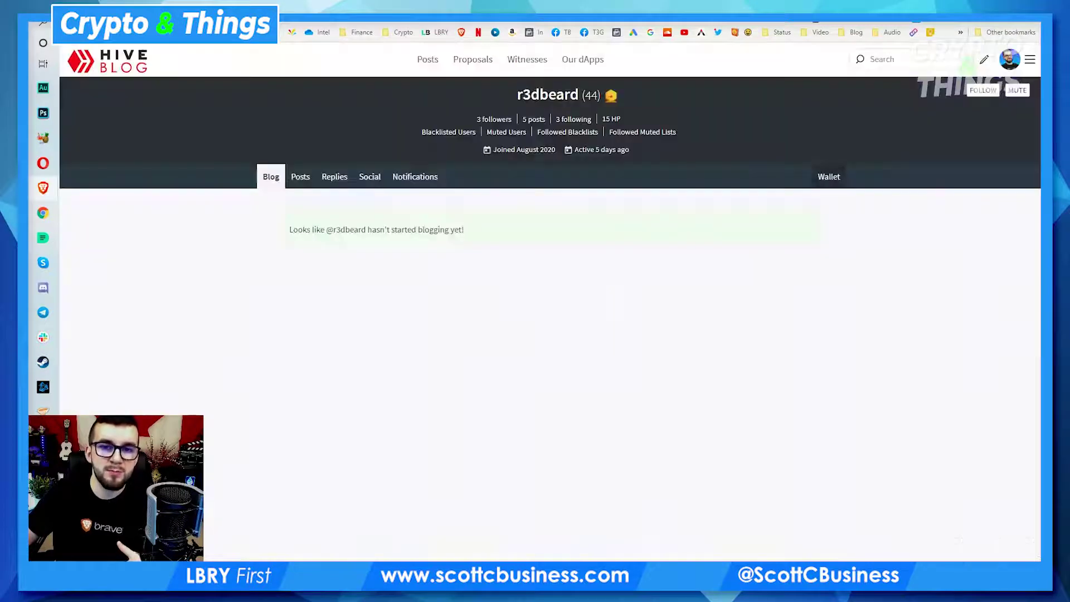
pyautogui.hotkey('ctrl', 'Tab')
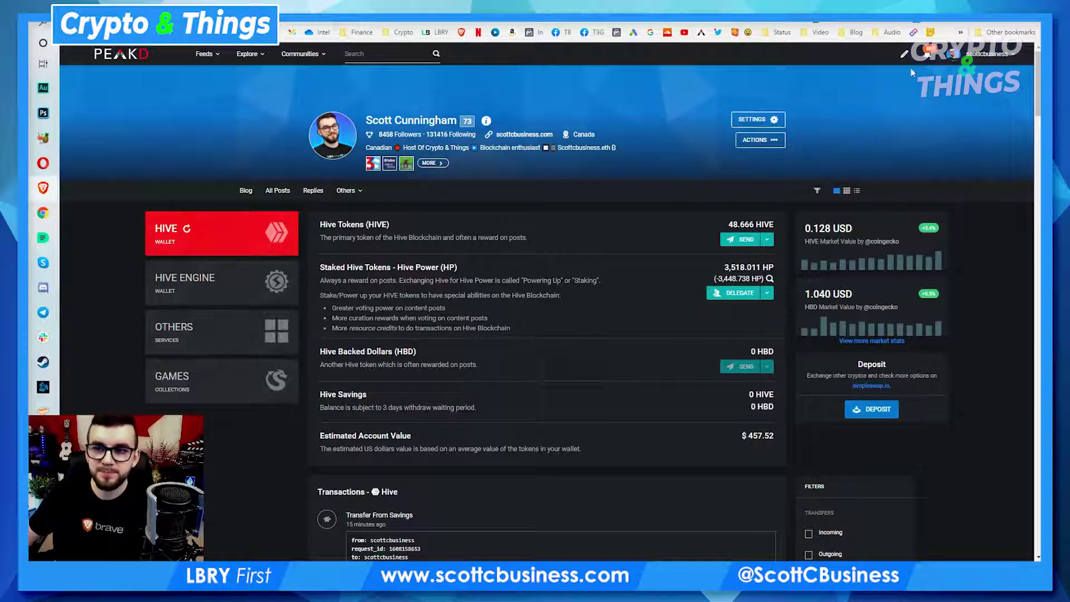
pyautogui.click(767, 239)
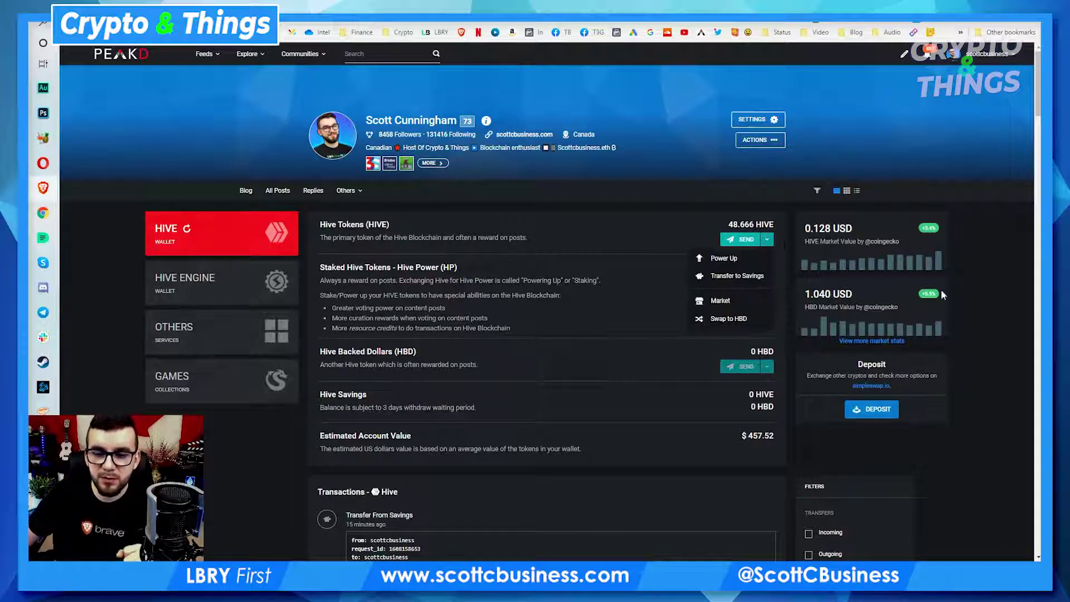
pyautogui.click(863, 275)
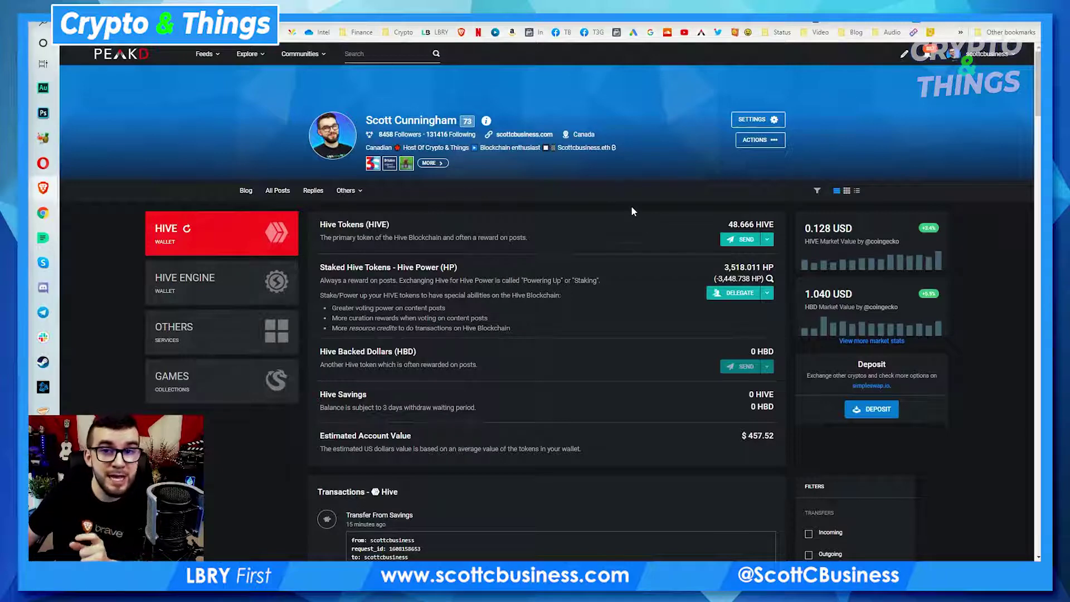
# - Start a HIVE transfer addressed to the exchange account's name, then open a new browser tab
pyautogui.click(744, 240)
pyautogui.write('deepcrypt')
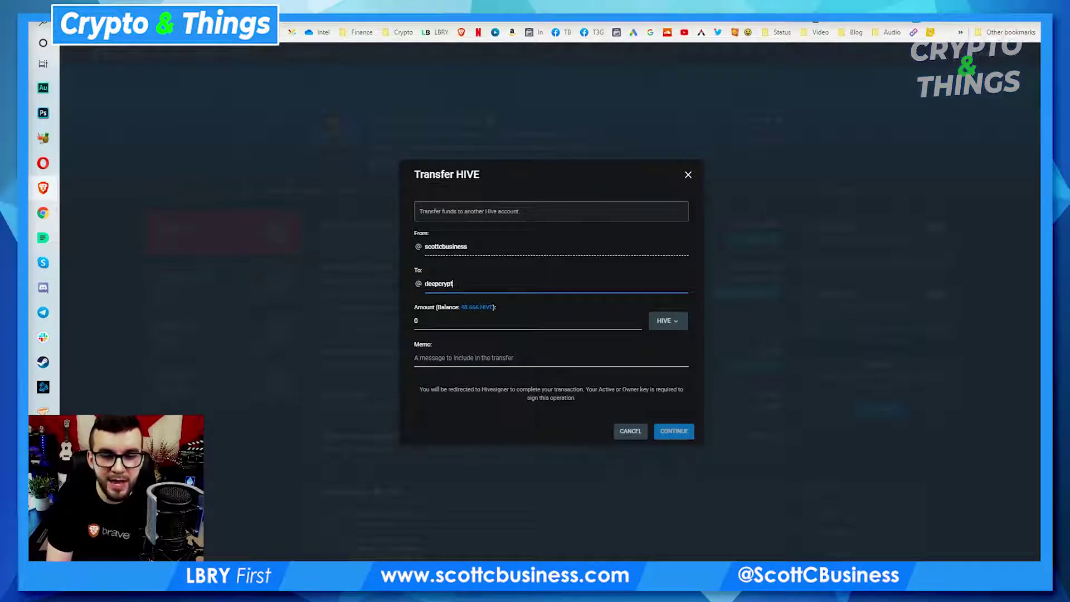
pyautogui.write('o8')
pyautogui.press('Tab')
pyautogui.press('Tab')
pyautogui.press('Tab')
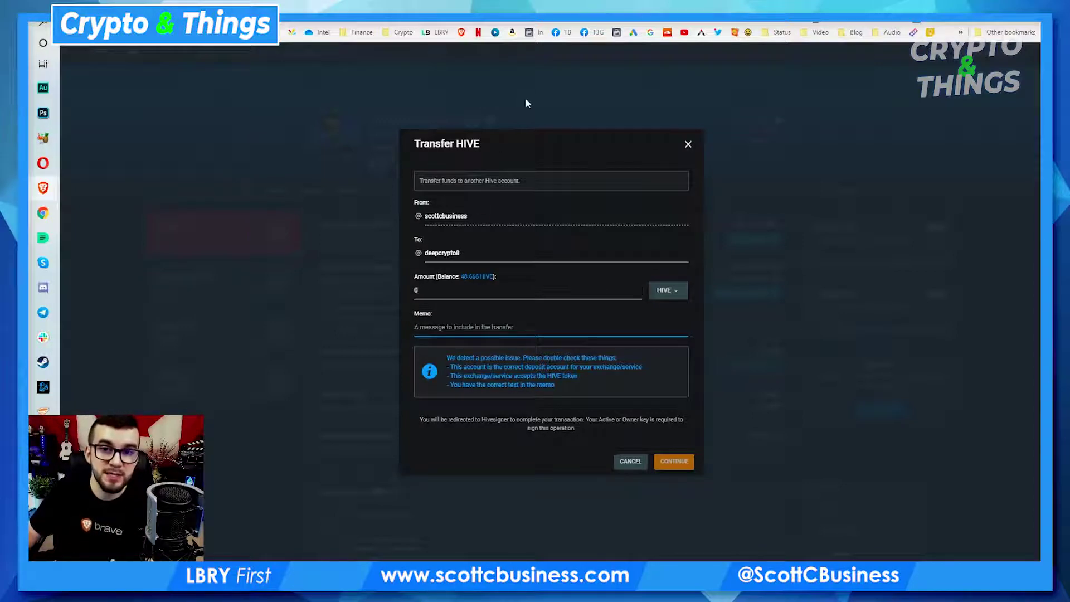
pyautogui.hotkey('ctrl', 't')
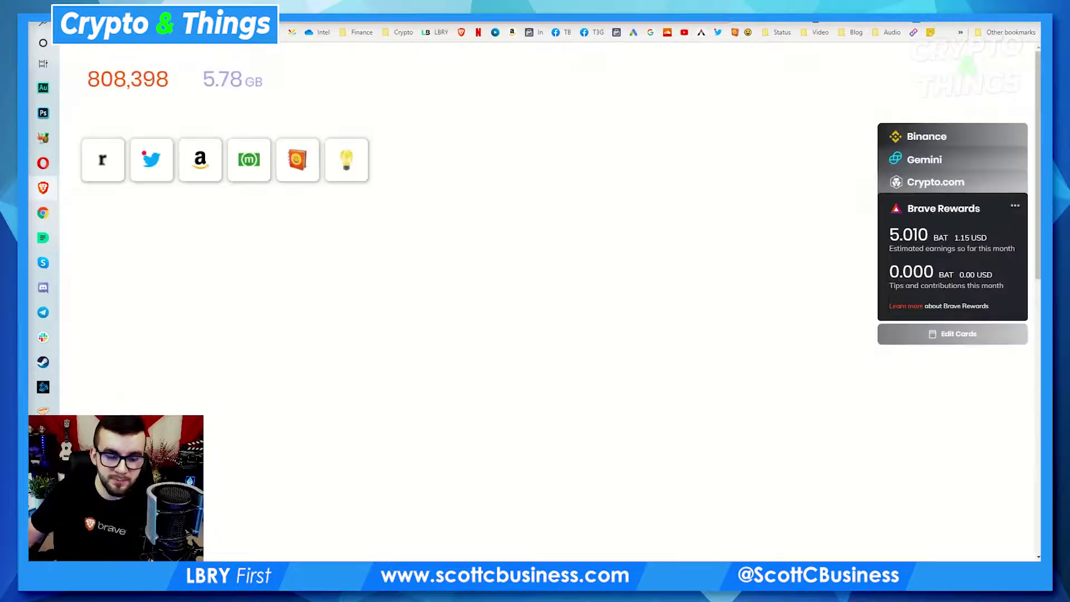
# - On blocktrades.us, quote sending 50 HIVE to receive Ether, about 0.00817 ETH
pyautogui.write('blocktrades.us/en/')
pyautogui.press('Return')
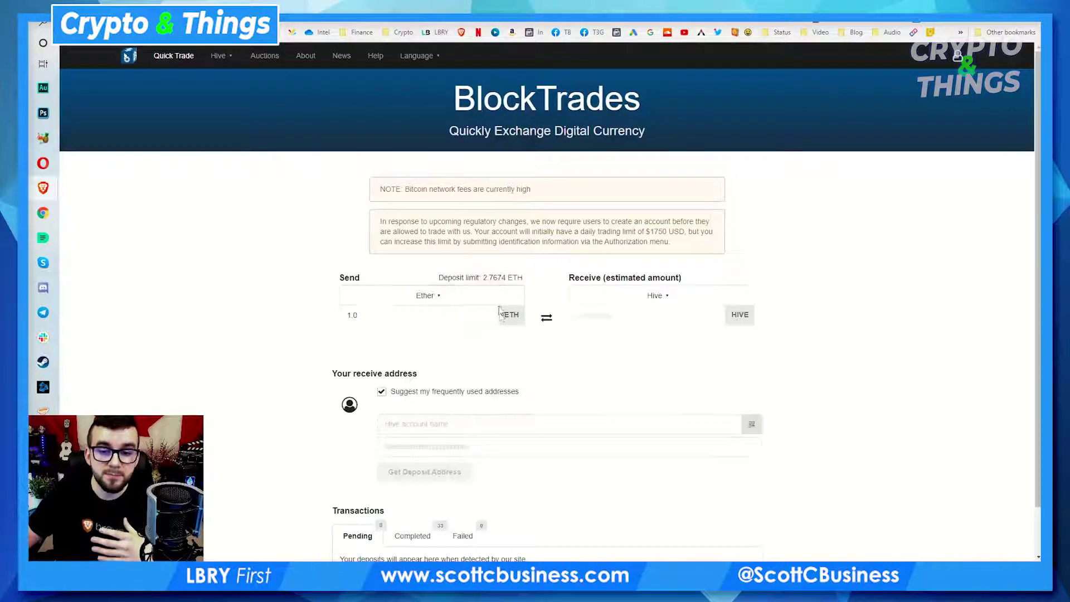
pyautogui.click(546, 320)
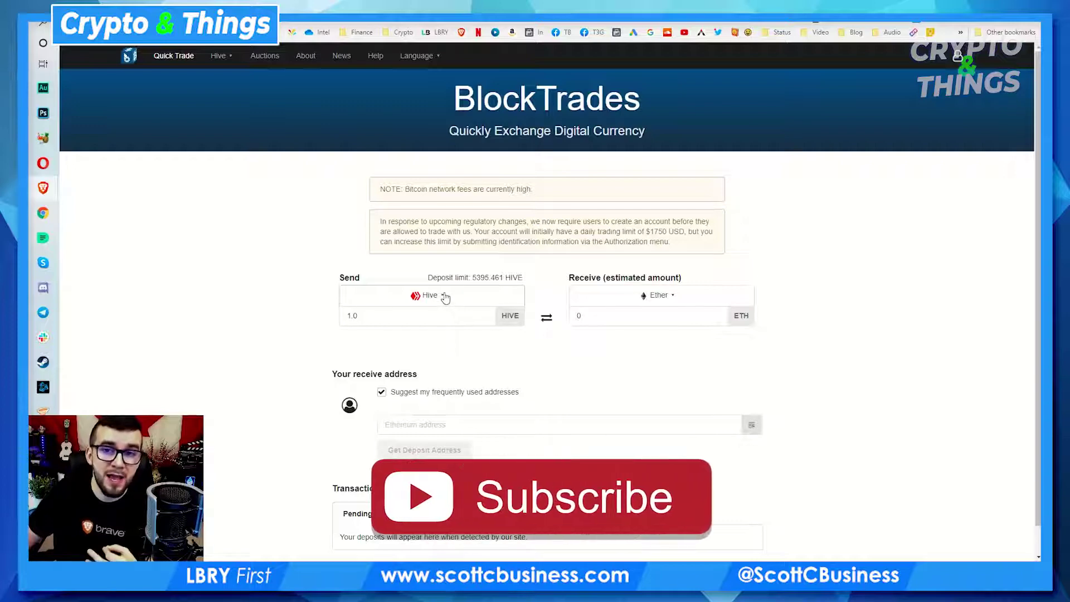
pyautogui.moveTo(379, 315); pyautogui.dragTo(287, 325)
pyautogui.write('50')
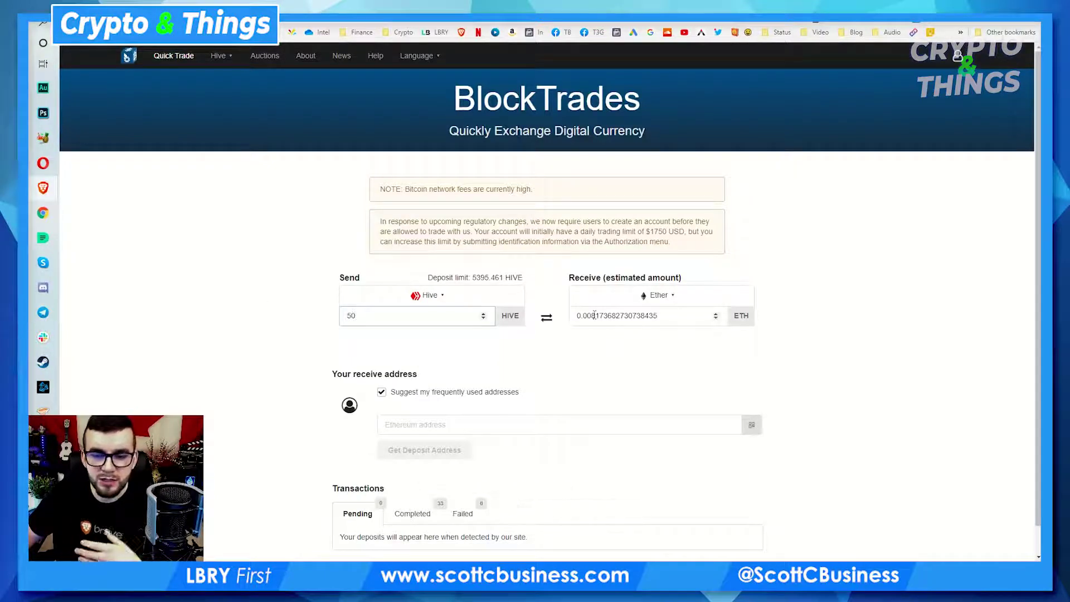
# - Paste the MetaMask Ethereum address as the receive address and get the manual-transfer deposit details
pyautogui.click(796, 18)
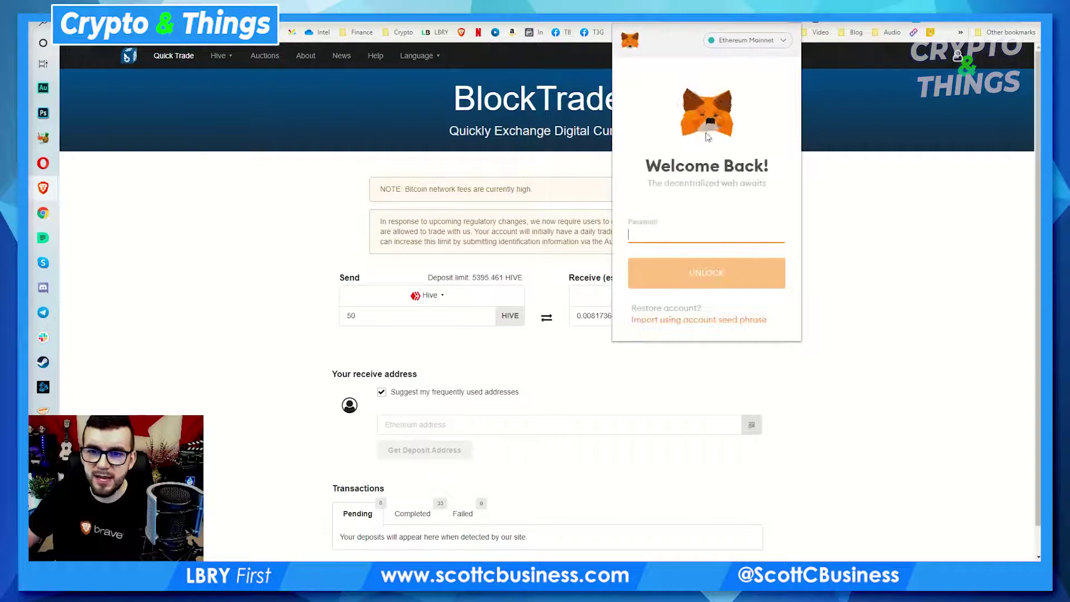
pyautogui.click(932, 256)
pyautogui.scroll(-1, 404, 379)
pyautogui.click(403, 391)
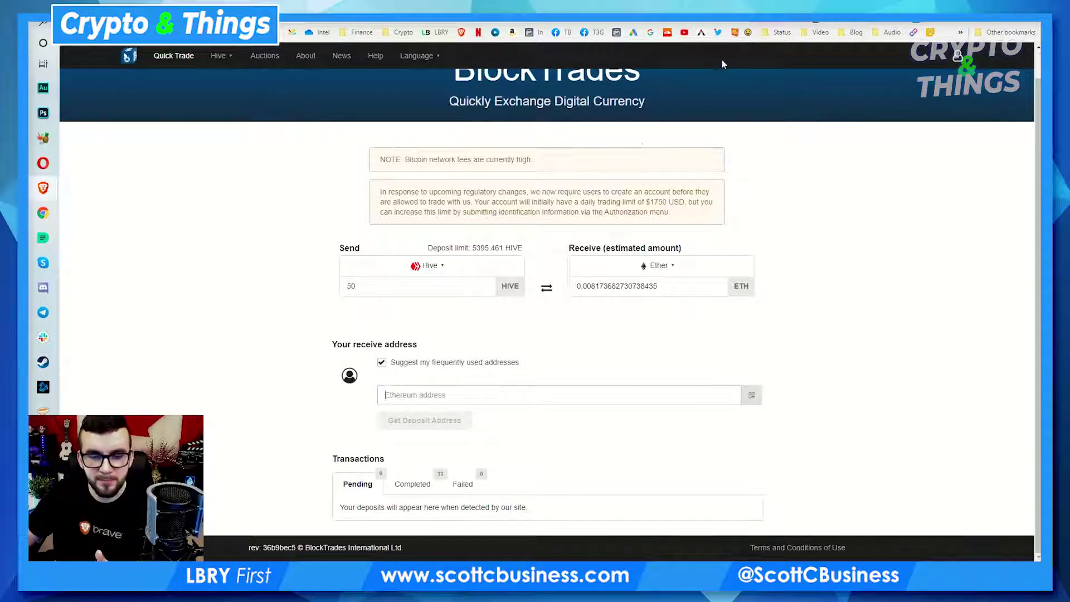
pyautogui.click(792, 23)
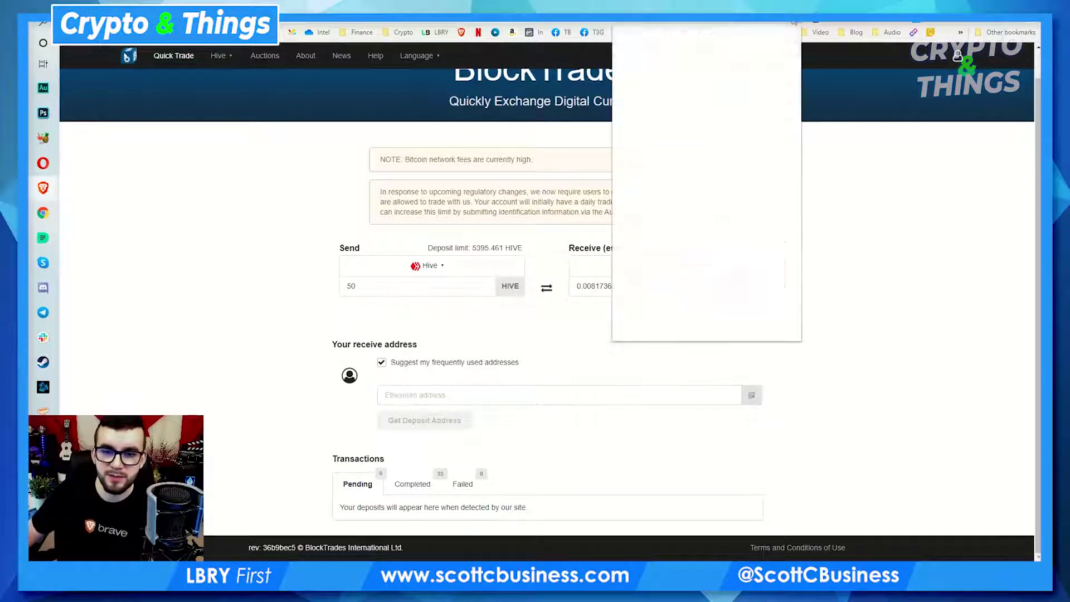
pyautogui.click(692, 78)
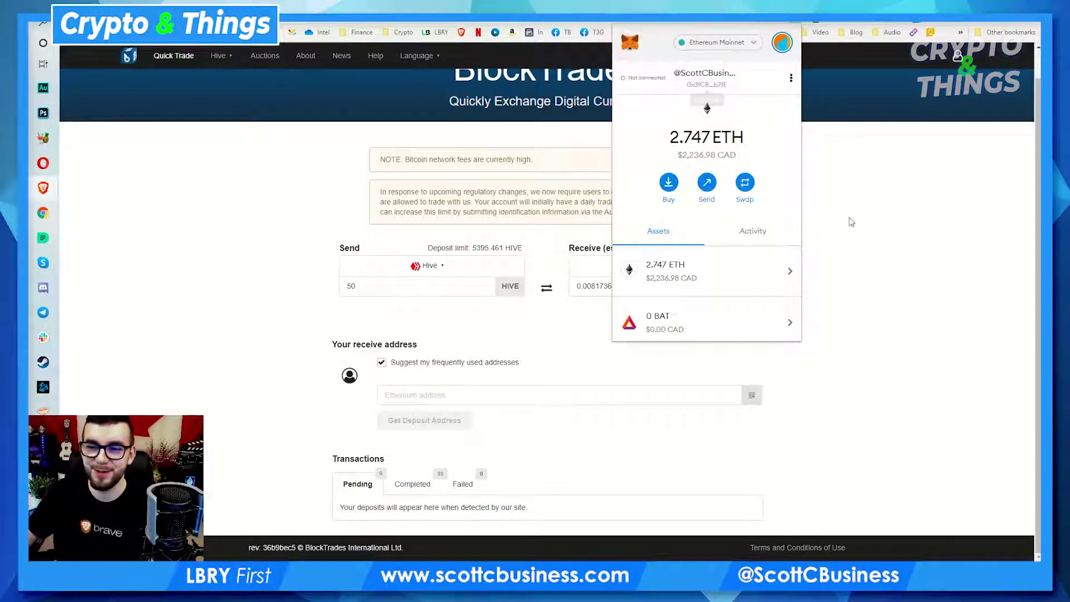
pyautogui.click(847, 219)
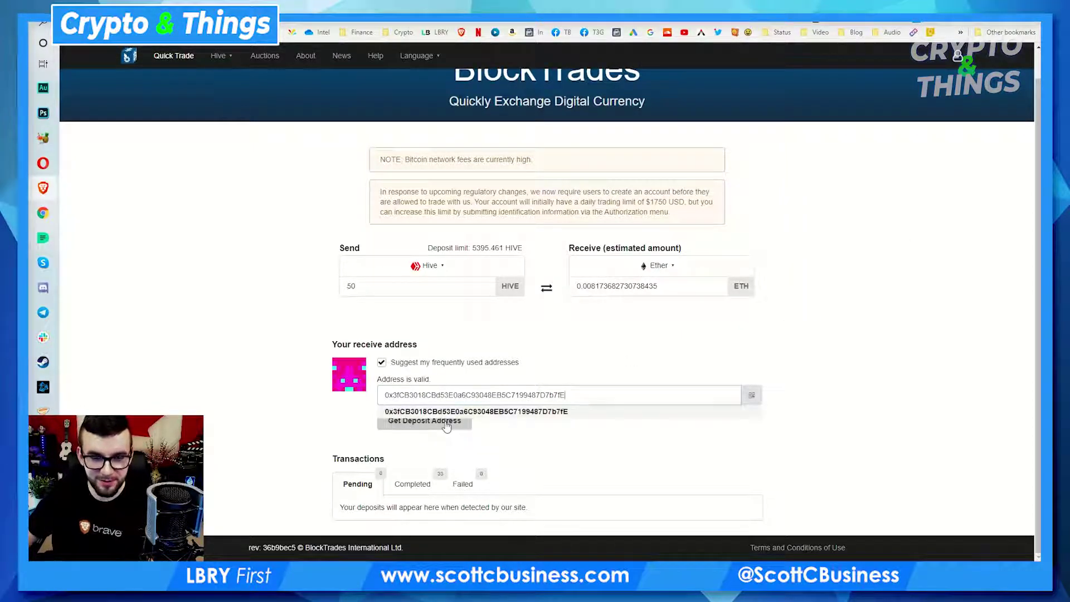
pyautogui.click(445, 425)
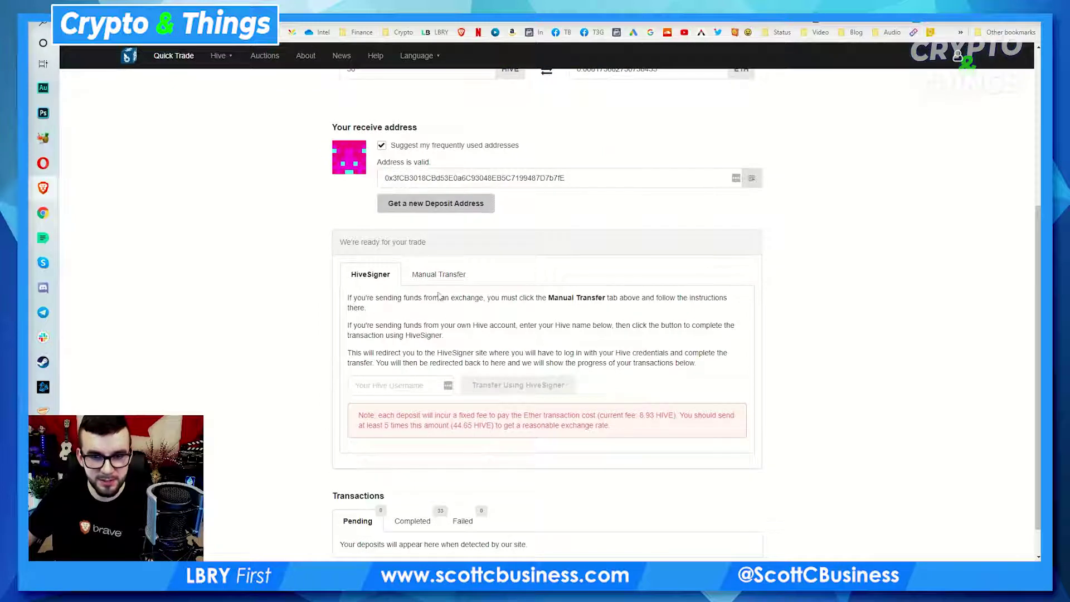
pyautogui.click(423, 277)
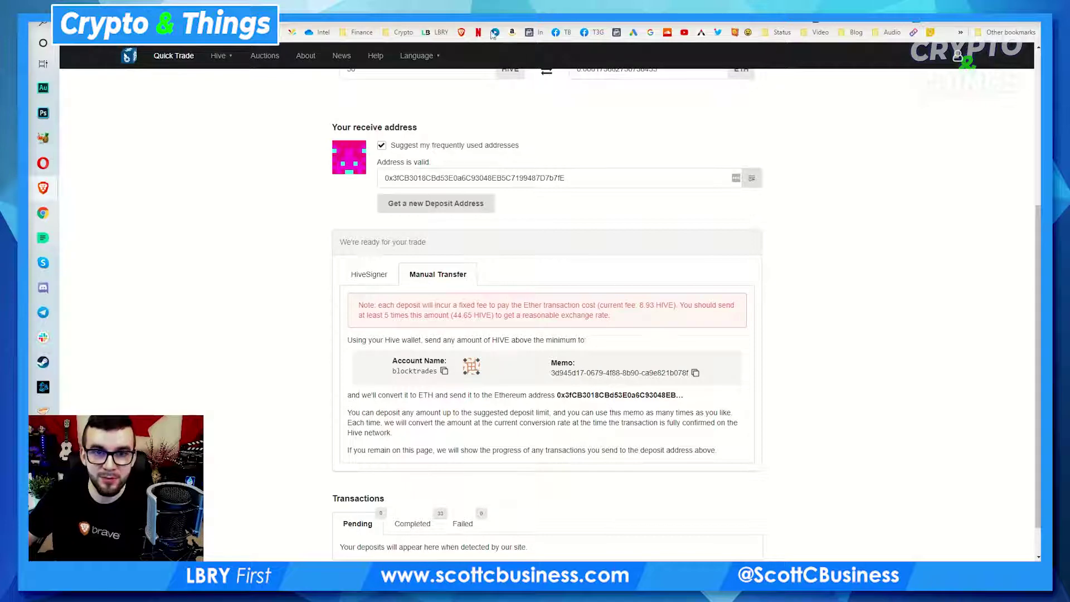
# - Address the PeakD HIVE transfer to blocktrades and paste the BlockTrades deposit memo
pyautogui.hotkey('ctrl', 'Tab')
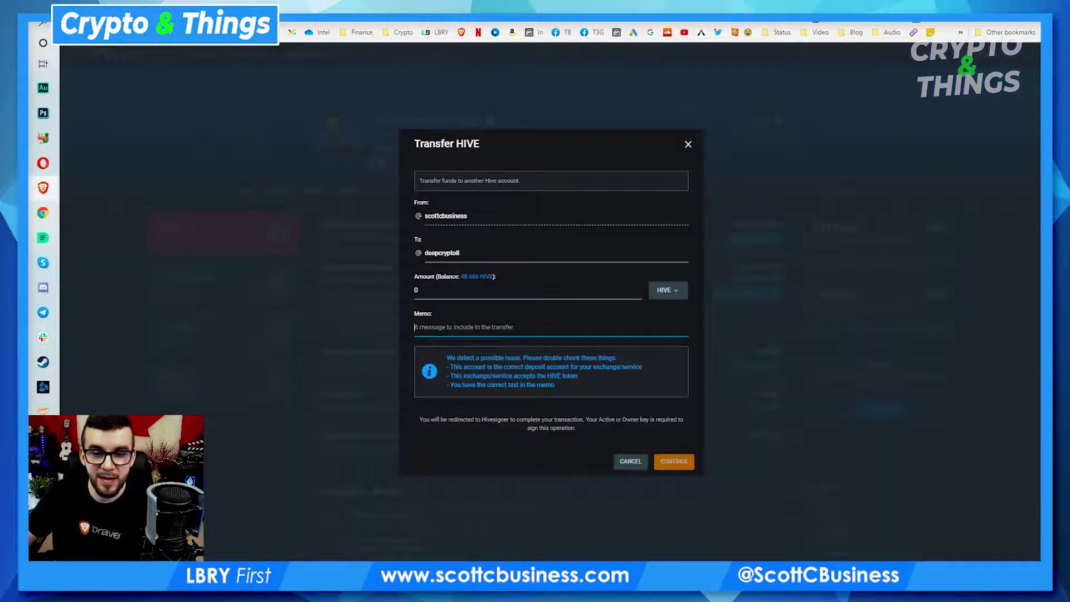
pyautogui.hotkey('ctrl', 'a')
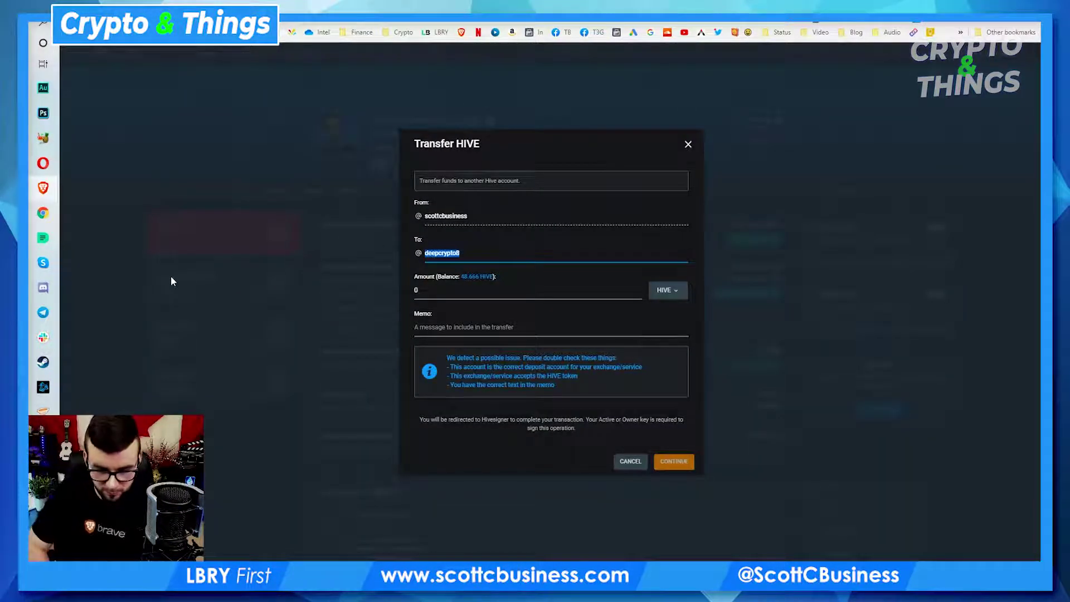
pyautogui.write('blocktrades')
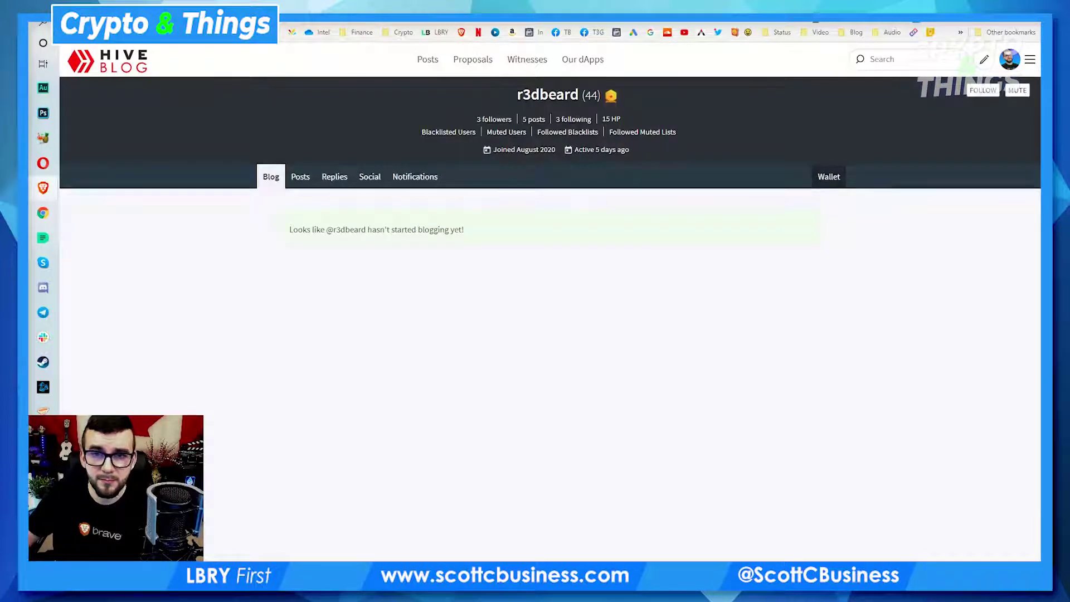
pyautogui.hotkey('ctrl', 'Tab')
pyautogui.click(694, 374)
pyautogui.hotkey('ctrl', 'Tab')
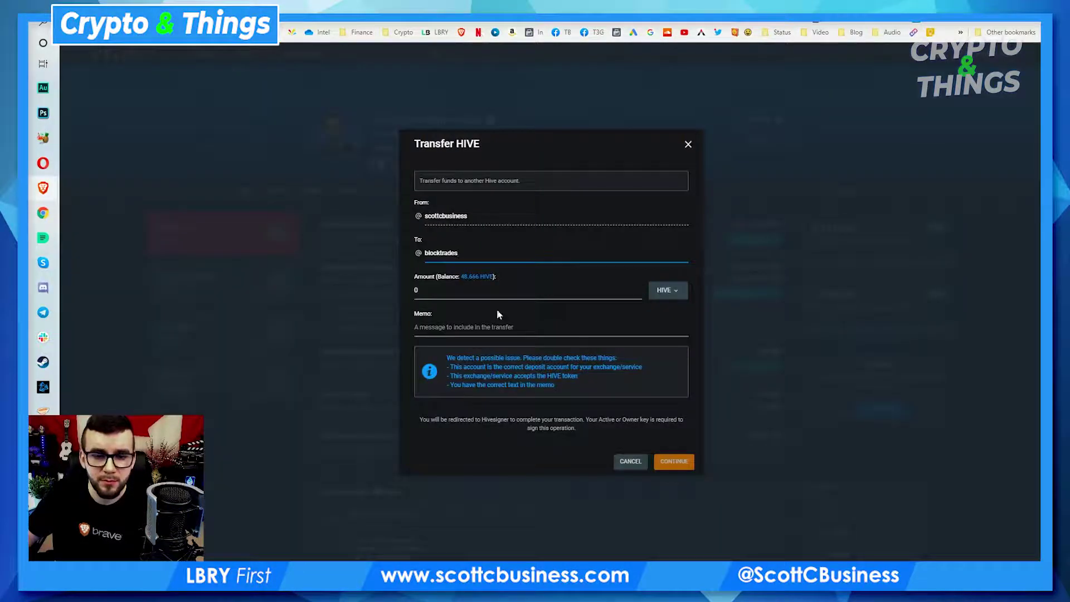
pyautogui.hotkey('ctrl', 'v')
pyautogui.hotkey('shift', 'Tab')
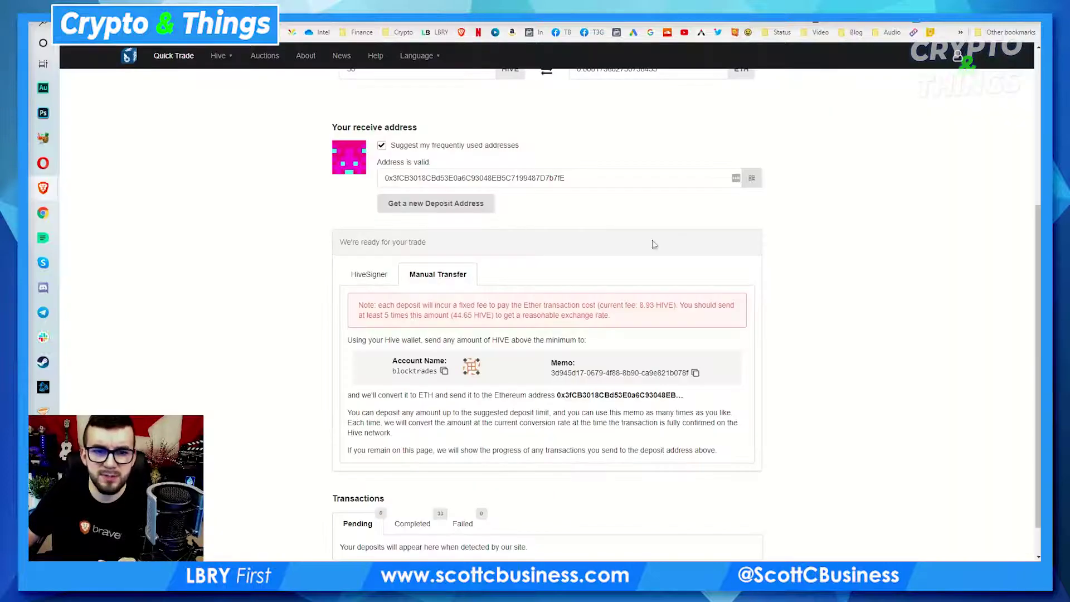
# - Change the BlockTrades send amount from 50 to 45 HIVE
pyautogui.scroll(3, 652, 241)
pyautogui.doubleClick(388, 247)
pyautogui.write('45')
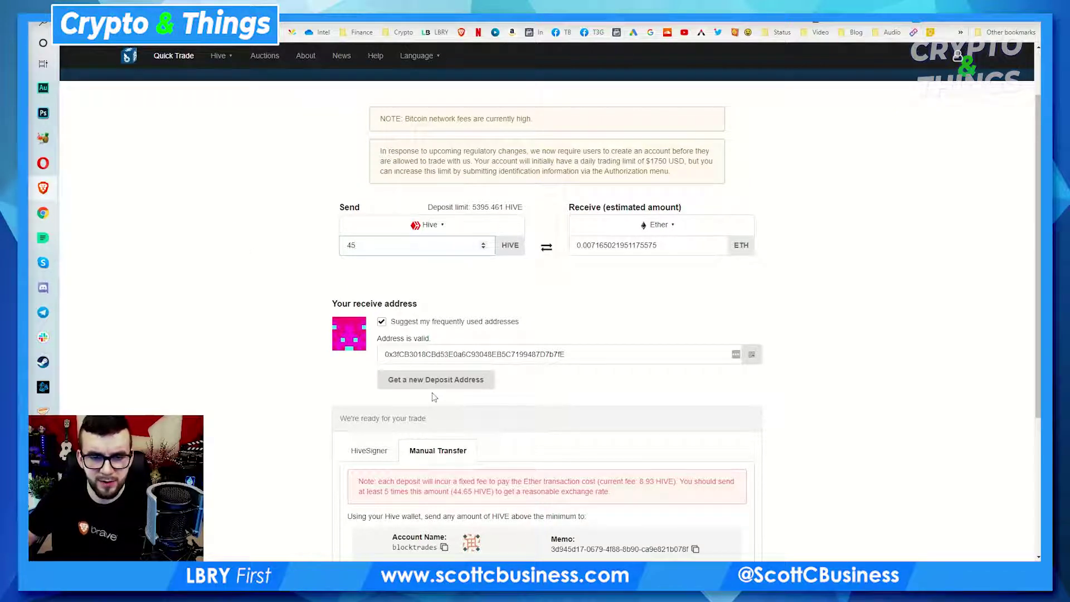
# - Choose the Hivesigner transfer option on BlockTrades and enter the account's Hive username
pyautogui.scroll(-3, 424, 390)
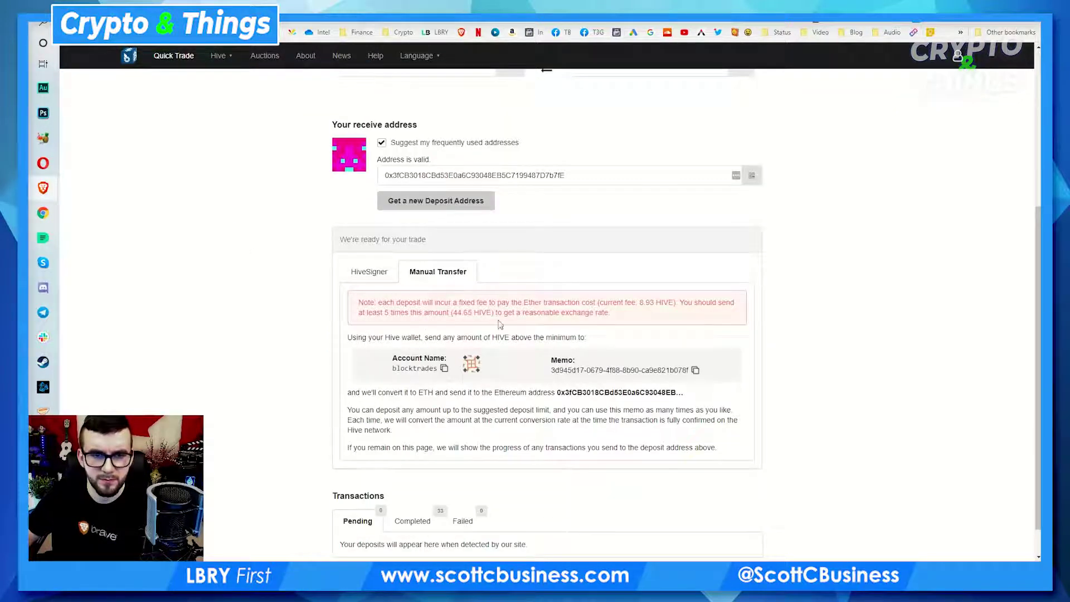
pyautogui.scroll(3, 422, 357)
pyautogui.scroll(-3, 406, 340)
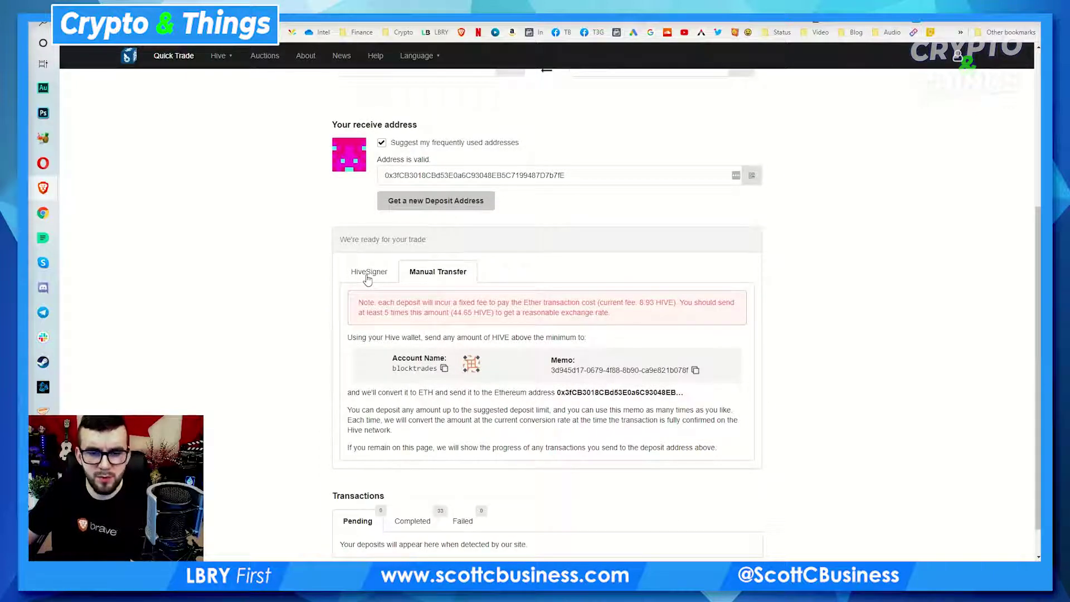
pyautogui.scroll(2, 367, 278)
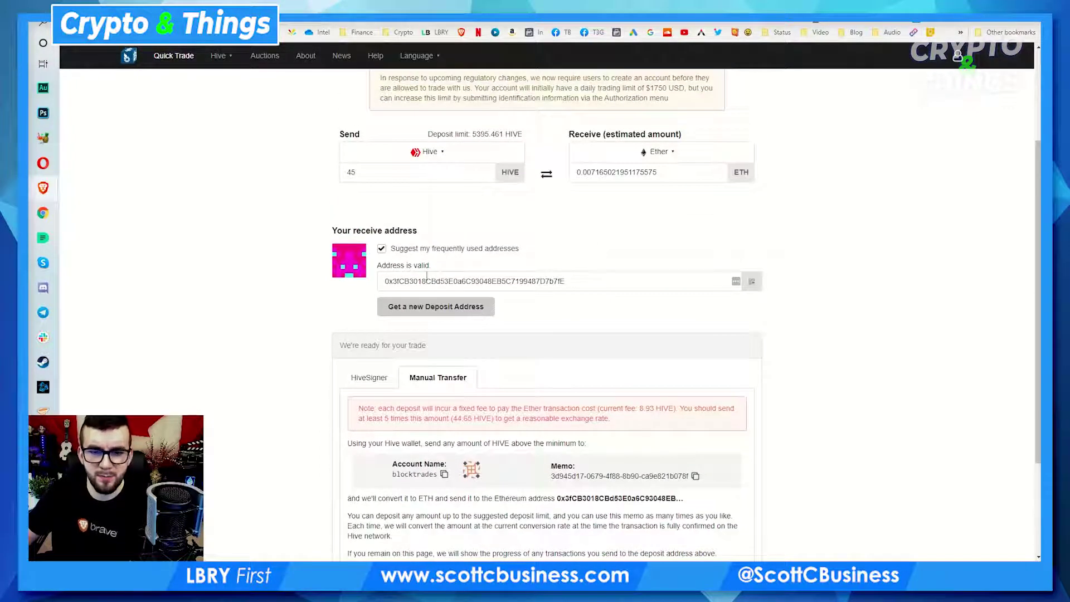
pyautogui.scroll(-2, 427, 277)
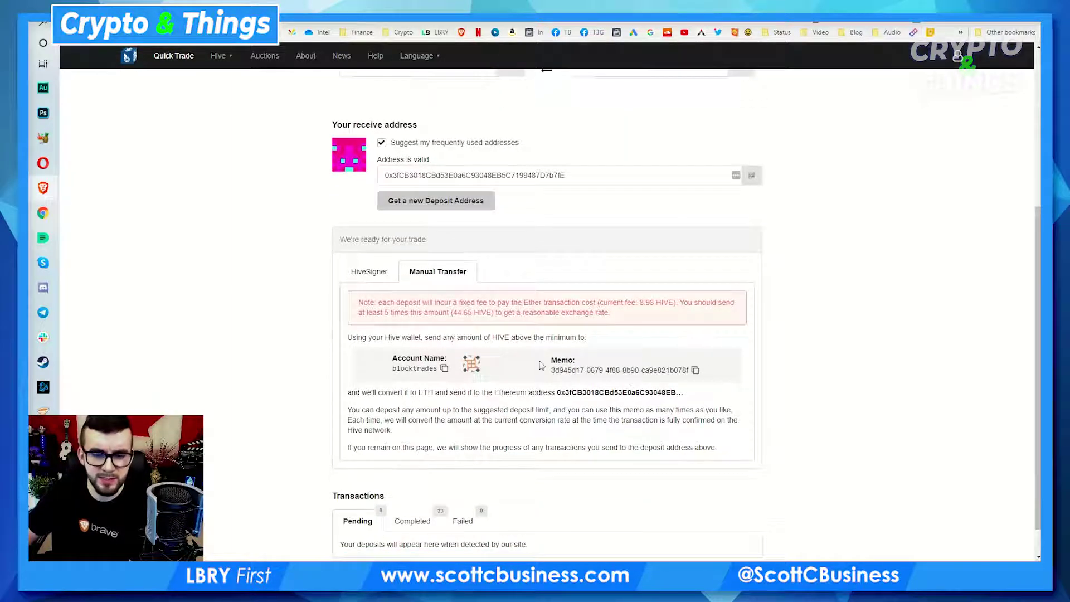
pyautogui.click(363, 272)
pyautogui.click(392, 383)
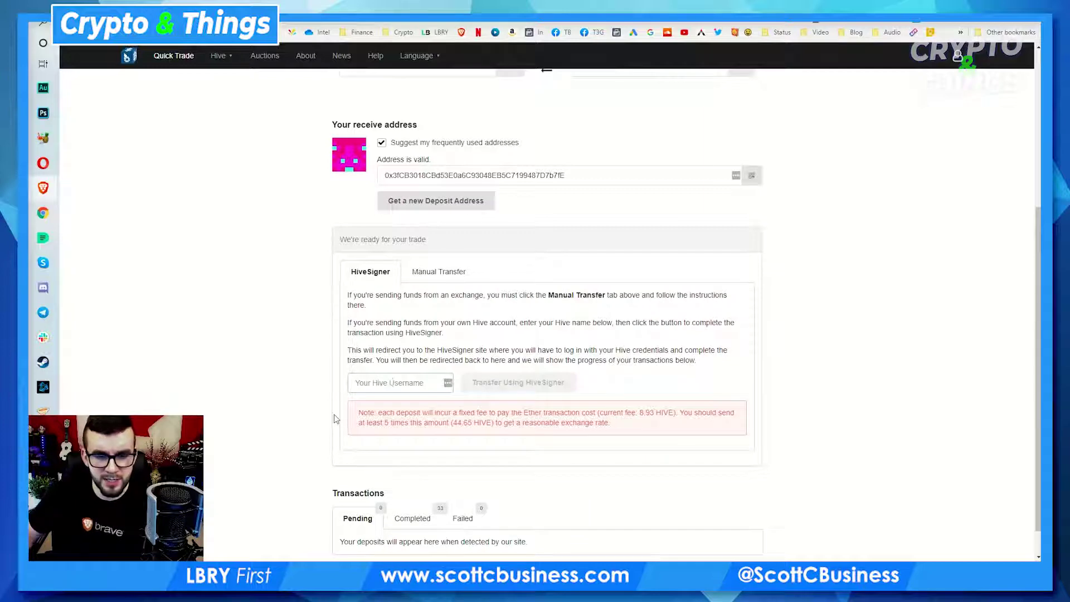
pyautogui.write('scottcbusiness')
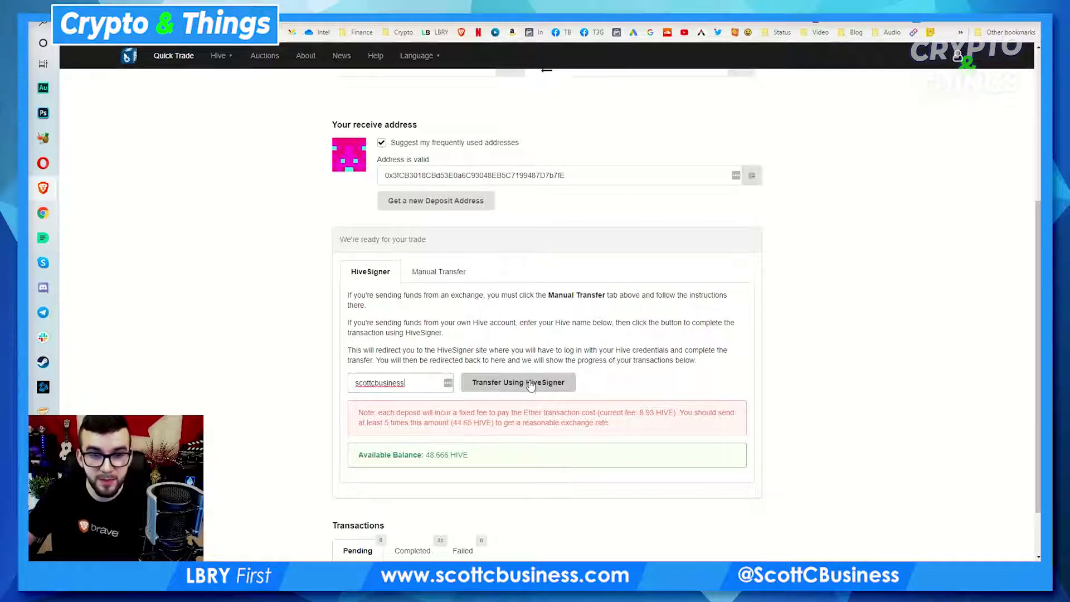
# - Log in to Hivesigner with the account password and approve the 45.000 HIVE transfer
pyautogui.scroll(2, 530, 385)
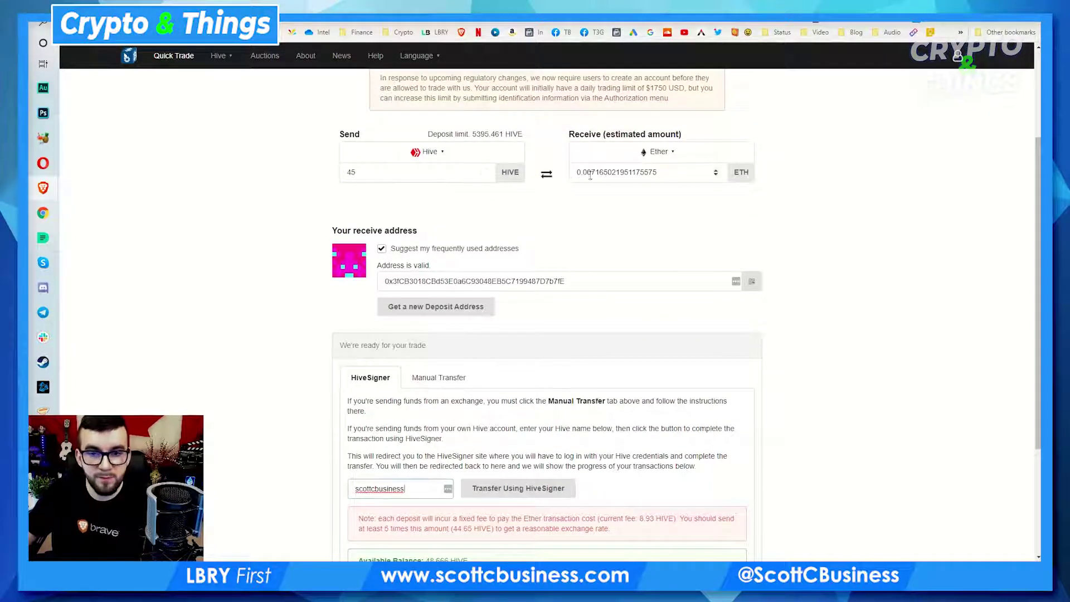
pyautogui.scroll(-2, 609, 267)
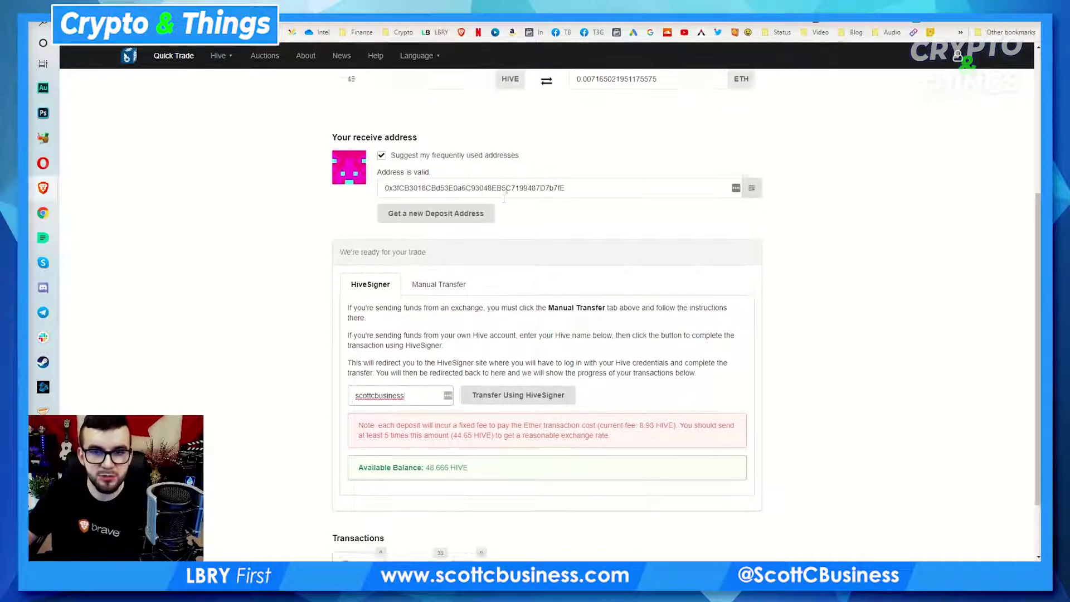
pyautogui.scroll(1, 512, 234)
pyautogui.scroll(-2, 543, 290)
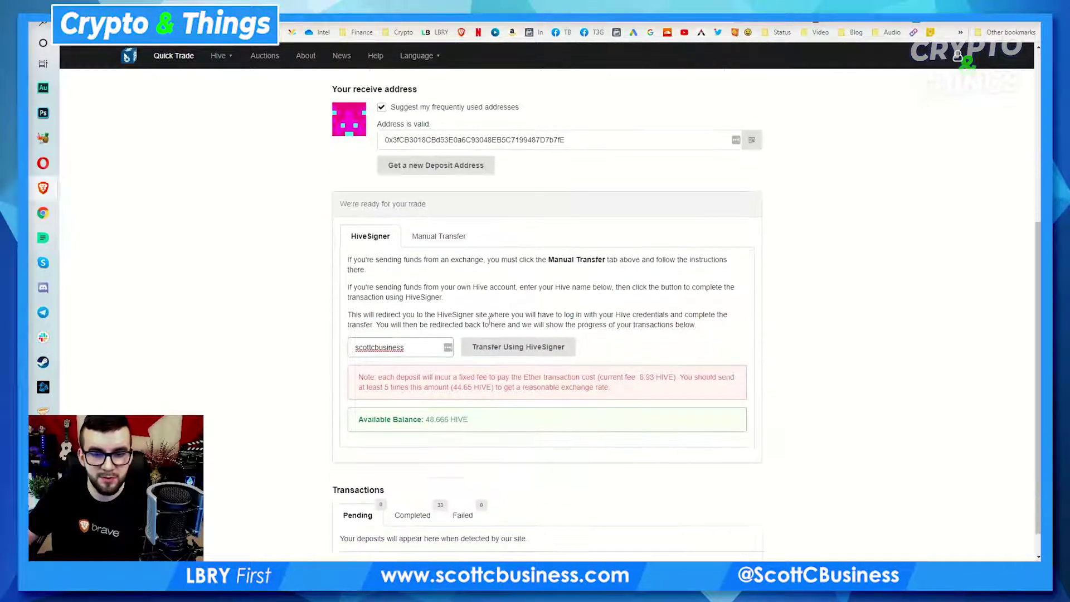
pyautogui.click(494, 354)
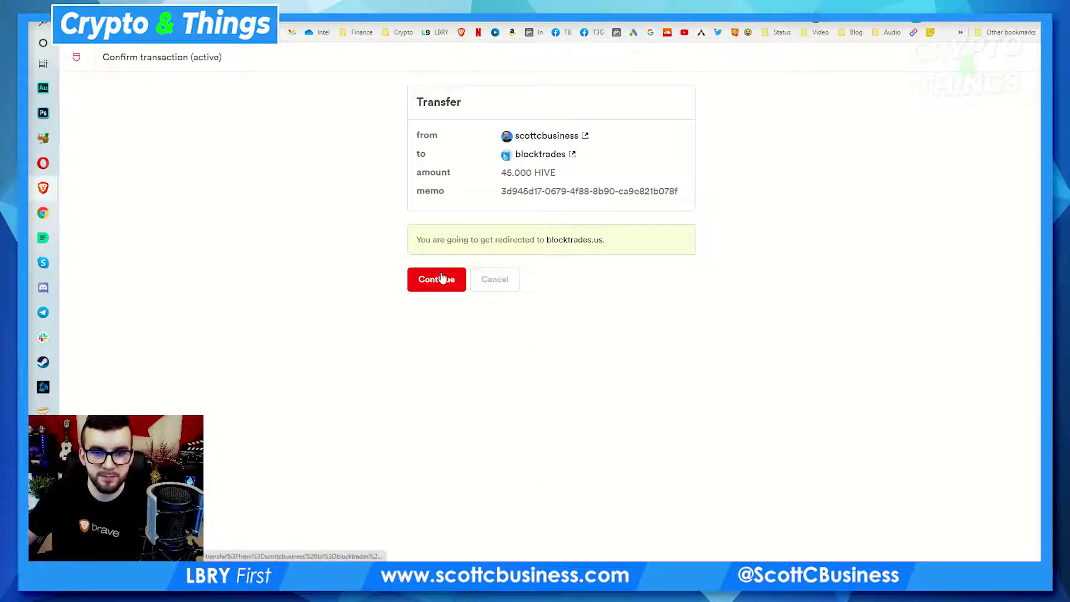
pyautogui.click(441, 276)
pyautogui.click(474, 310)
pyautogui.hotkey('ctrl', 'v')
pyautogui.click(536, 345)
pyautogui.click(433, 279)
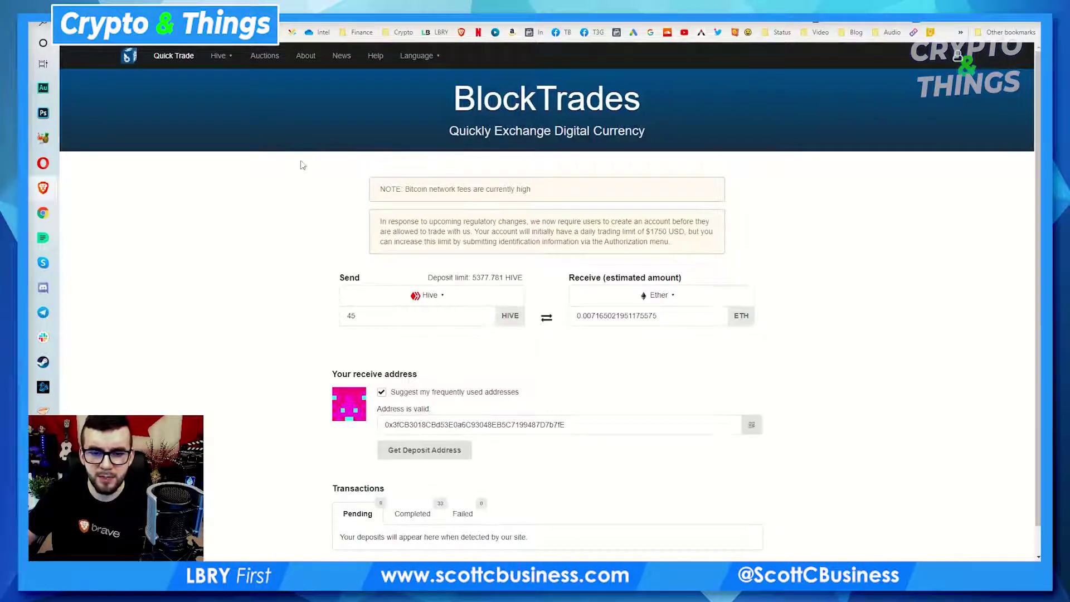
# - Reload Quick Trade and show the Completed transactions list with the new 45 HIVE trade
pyautogui.scroll(-1, 281, 194)
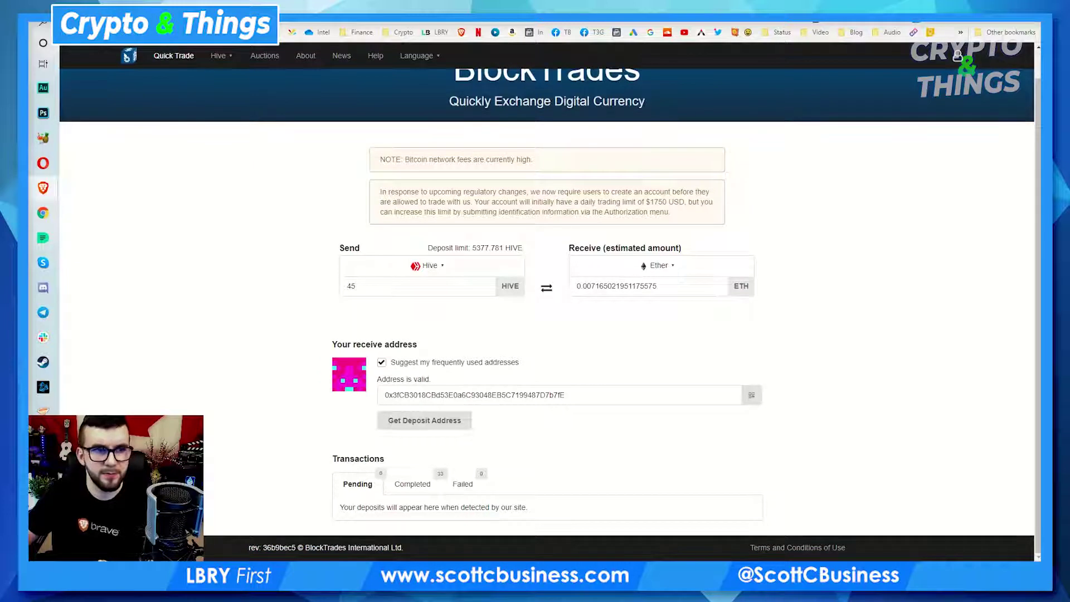
pyautogui.click(129, 55)
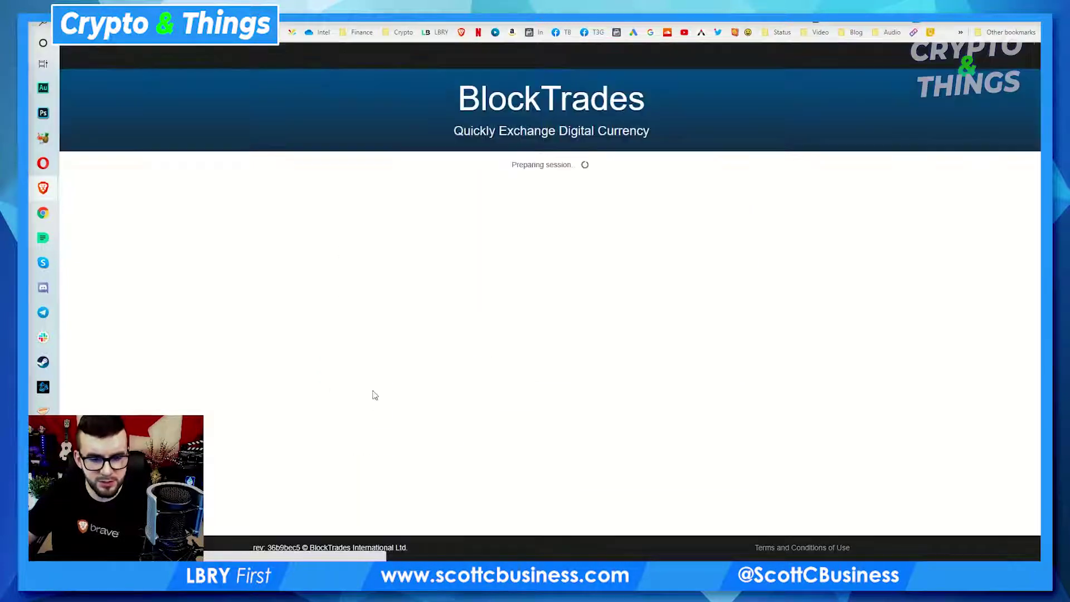
pyautogui.scroll(-1, 273, 321)
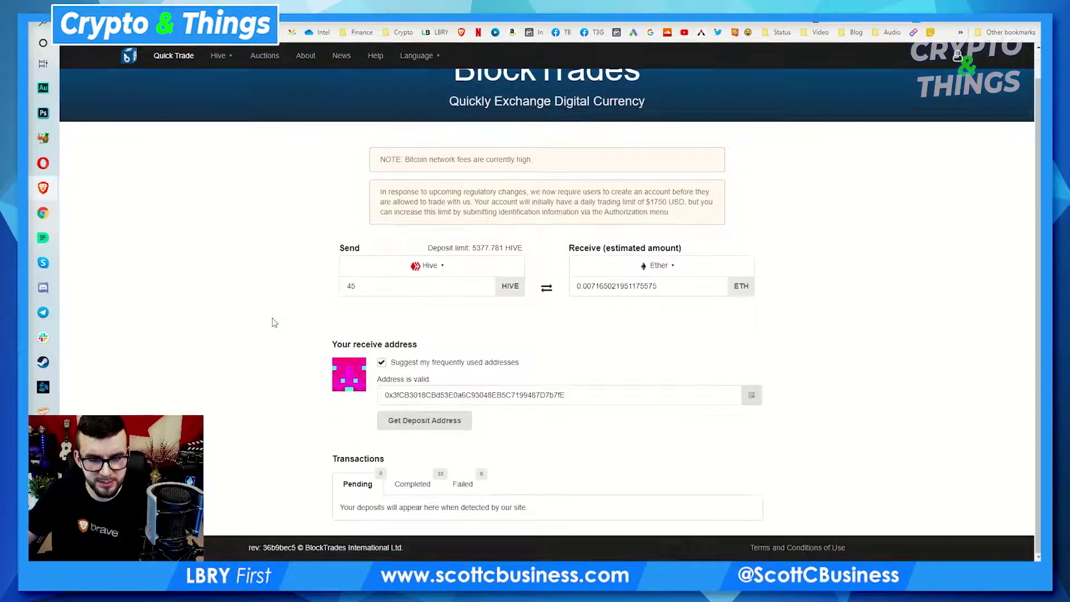
pyautogui.click(407, 485)
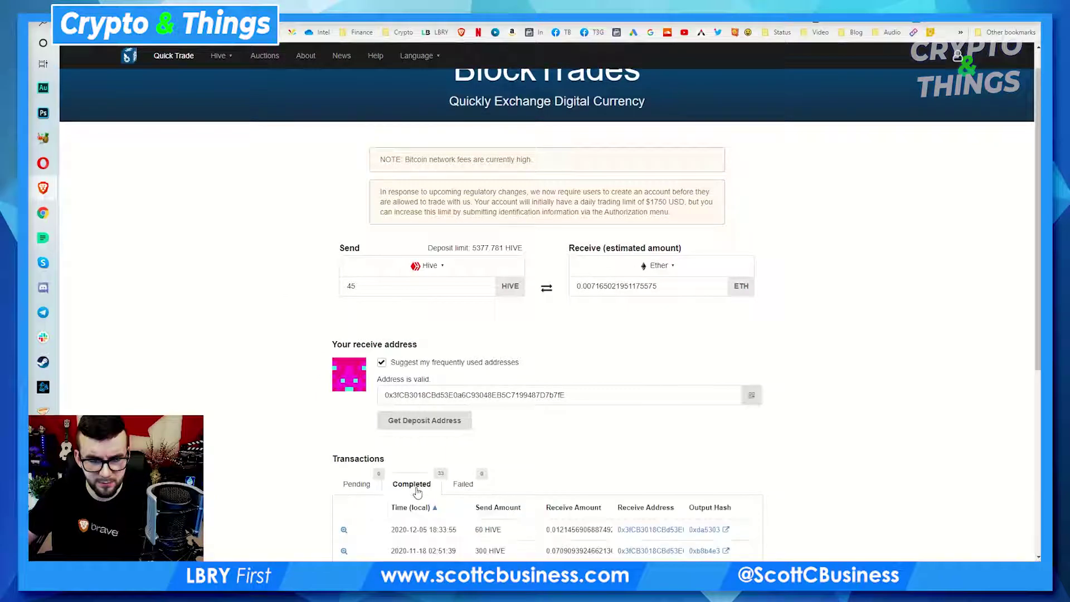
pyautogui.scroll(-3, 759, 329)
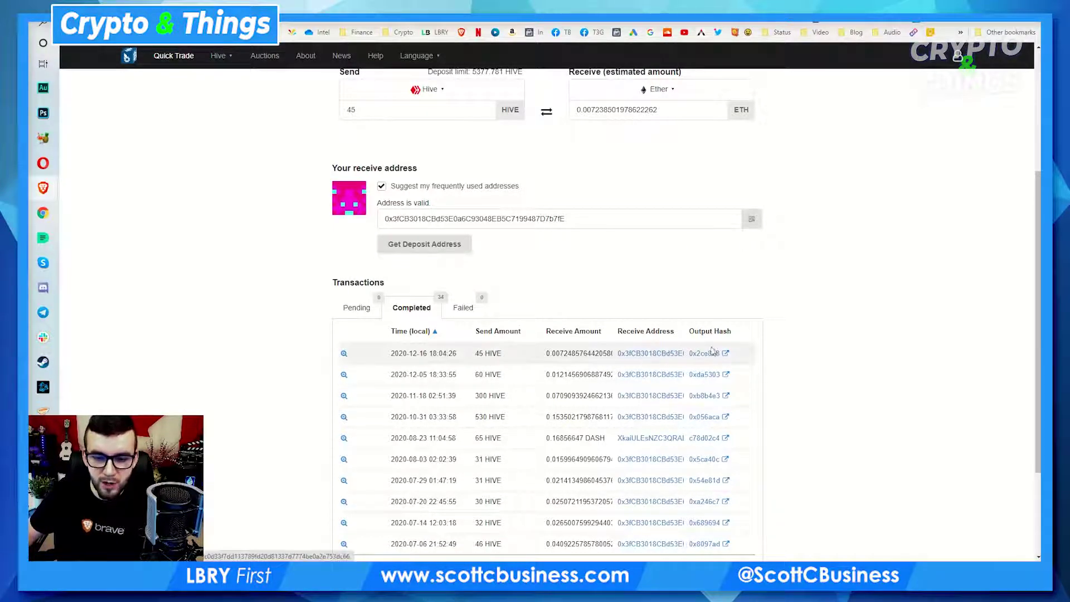
# - Check MetaMask's ETH activity for the incoming 0.007249 ETH, then close the wallet
pyautogui.click(795, 20)
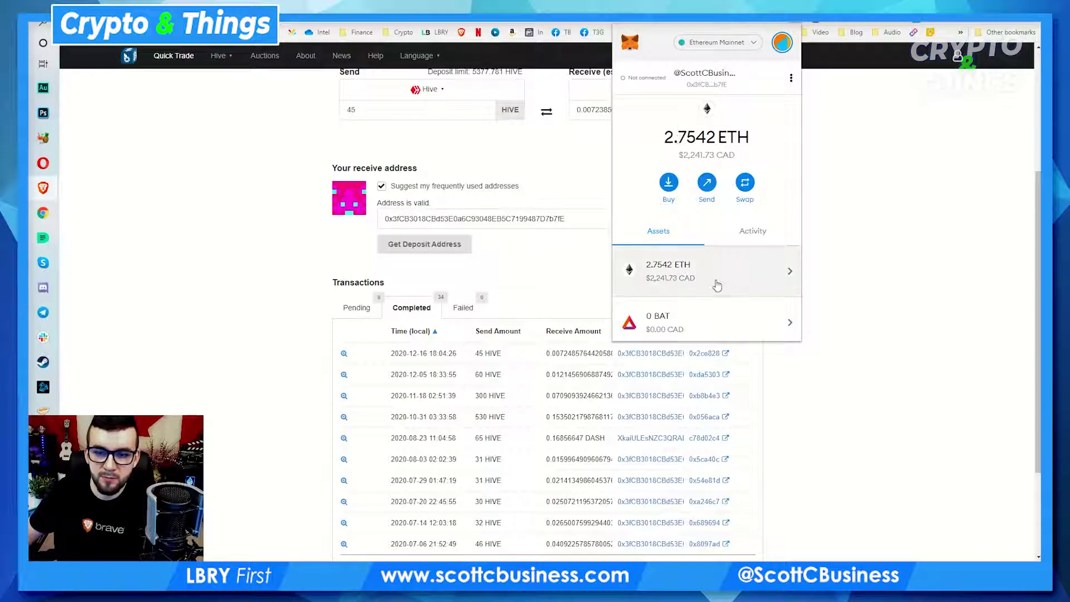
pyautogui.click(769, 260)
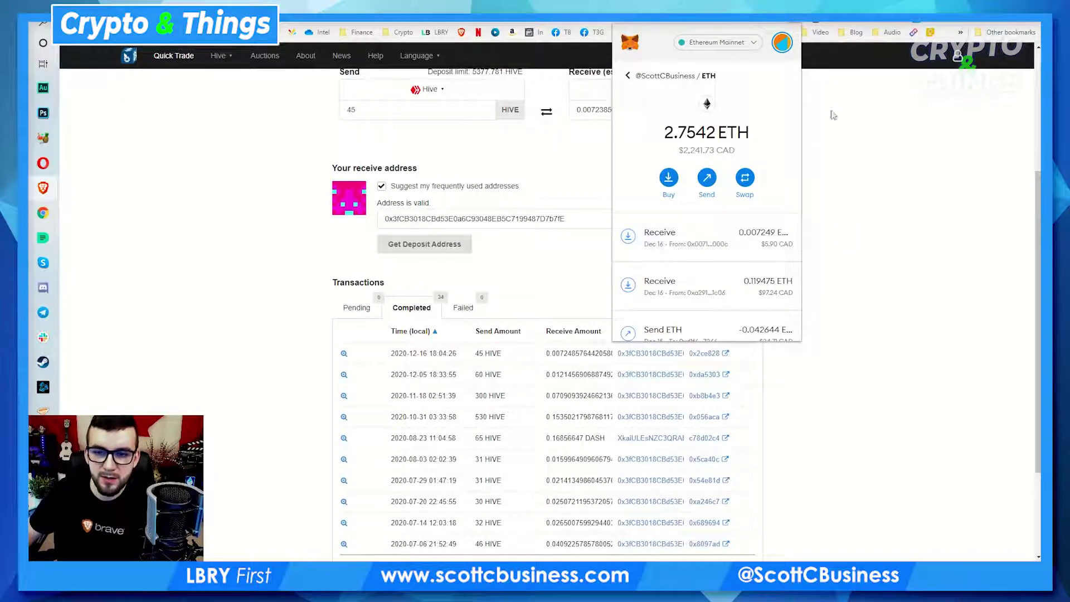
pyautogui.click(933, 312)
pyautogui.scroll(3, 809, 286)
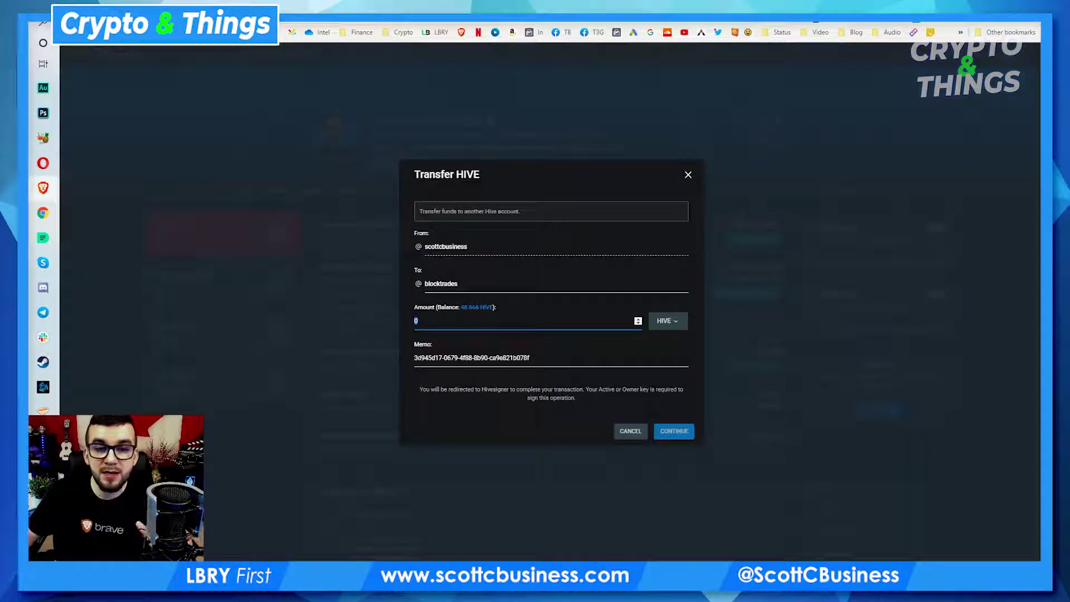
# - Close the Transfer HIVE dialog and open then close the account Actions list
pyautogui.click(826, 199)
pyautogui.click(687, 175)
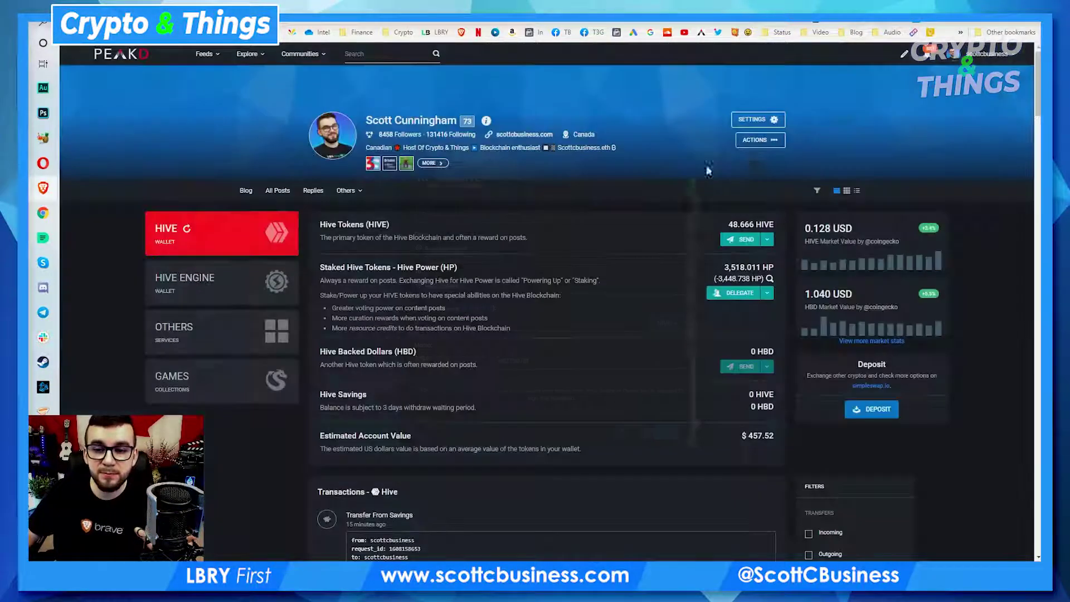
pyautogui.click(760, 142)
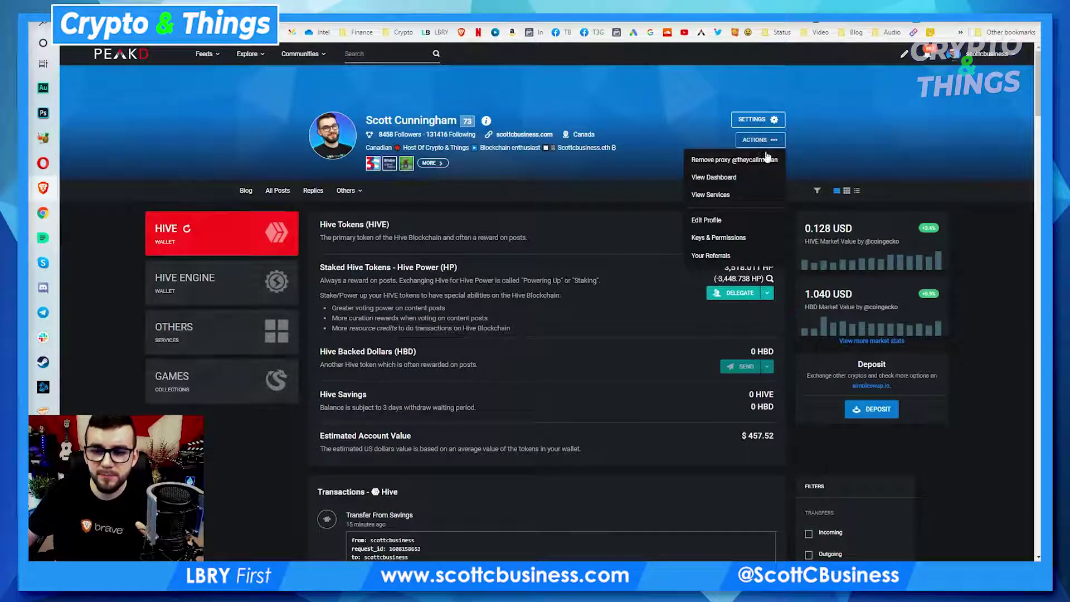
pyautogui.click(761, 142)
# - Load the account's page on hiveblocks.com from the address bar
pyautogui.hotkey('ctrl', 'l')
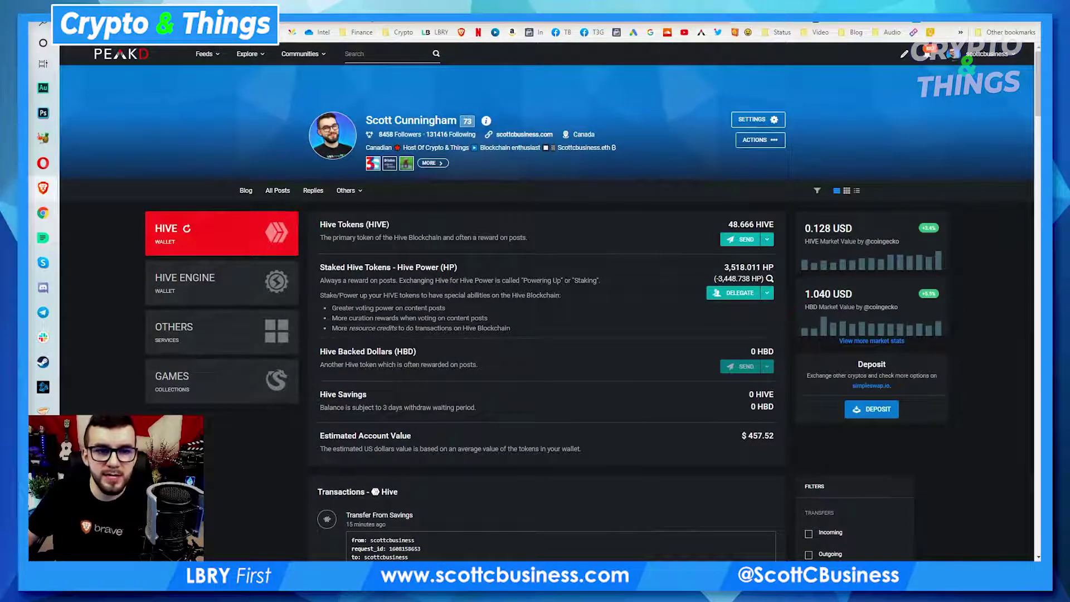
pyautogui.write('j')
pyautogui.press('BackSpace')
pyautogui.write('hiveblock')
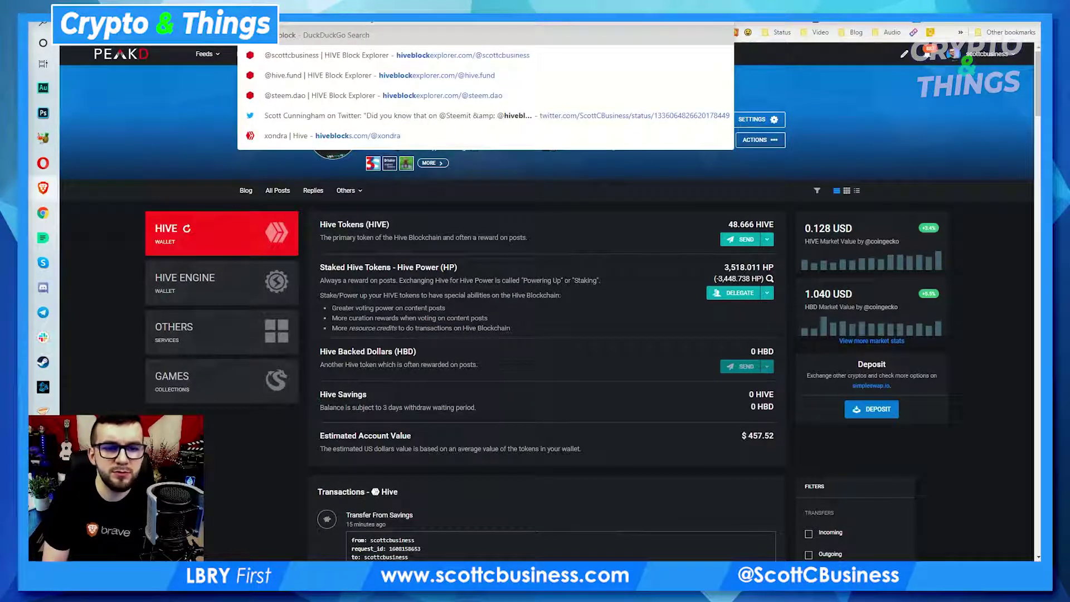
pyautogui.press('Up')
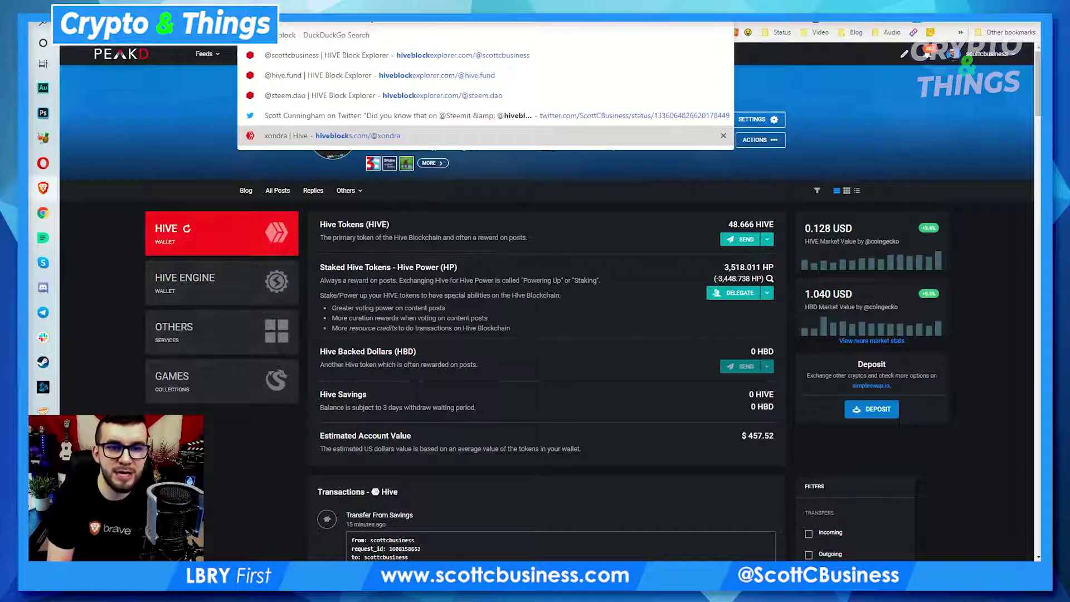
pyautogui.press('BackSpace')
pyautogui.press('BackSpace')
pyautogui.press('BackSpace')
pyautogui.press('BackSpace')
pyautogui.press('BackSpace')
pyautogui.press('BackSpace')
pyautogui.write('scottcbusines')
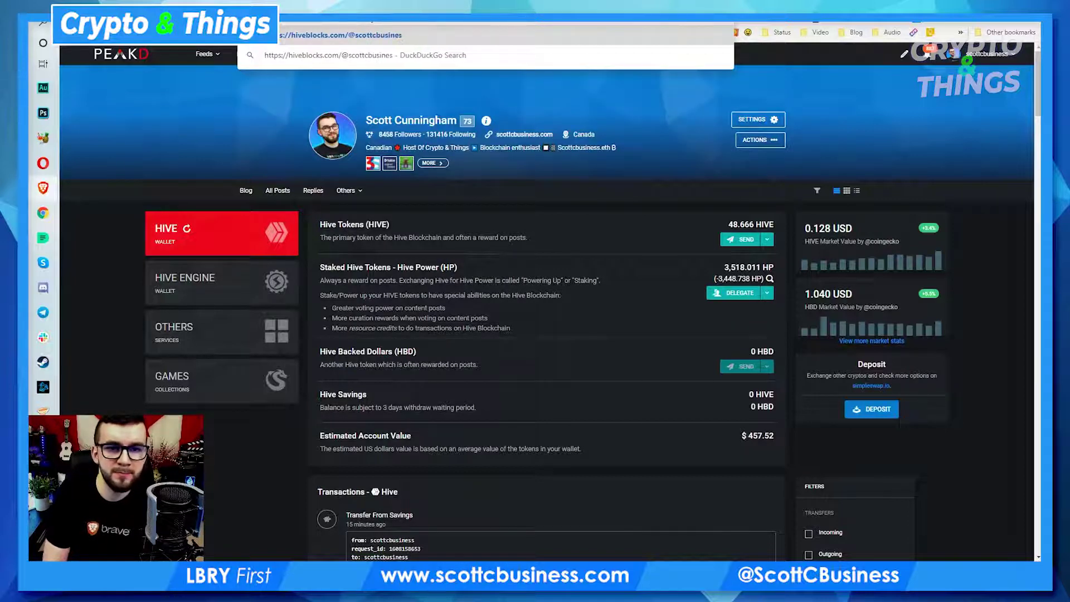
pyautogui.write('s')
pyautogui.press('Return')
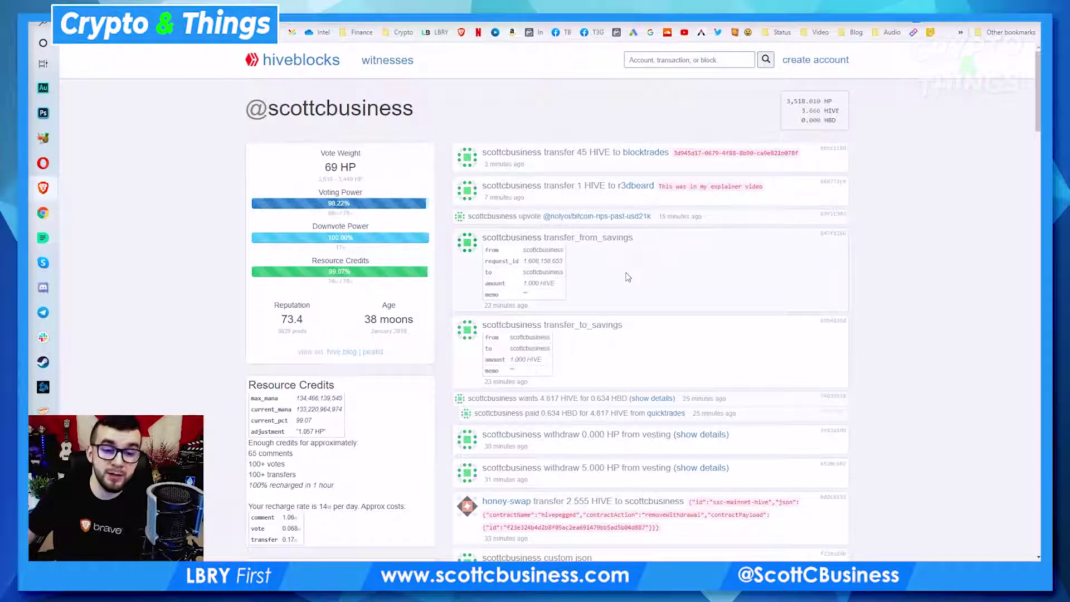
# - Scroll through the account's hiveblocks history to review the 45 HIVE transfer to blocktrades
pyautogui.scroll(-1, 627, 276)
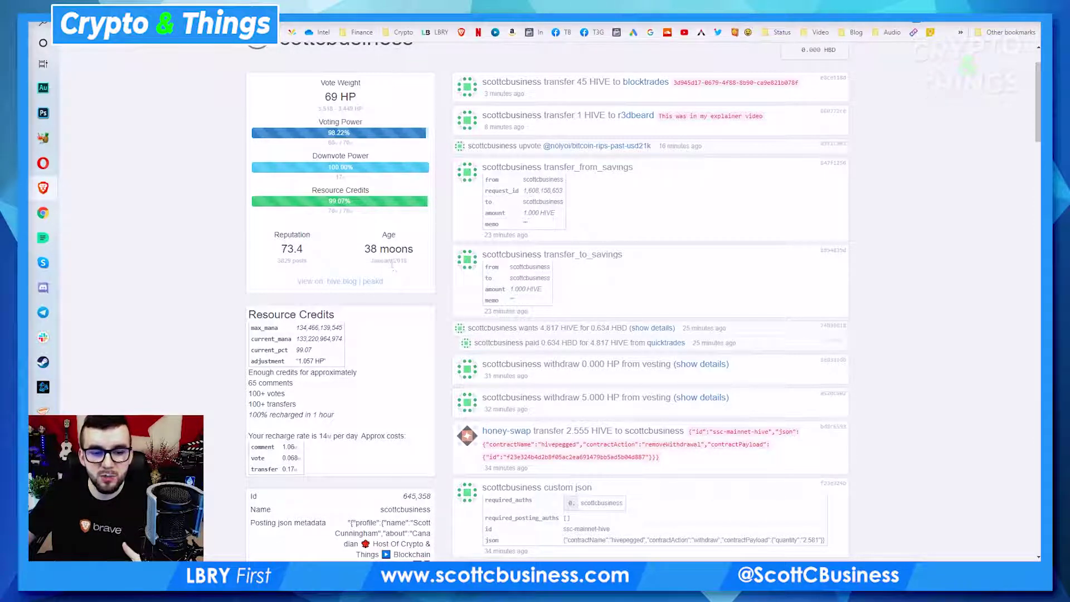
pyautogui.scroll(2, 394, 279)
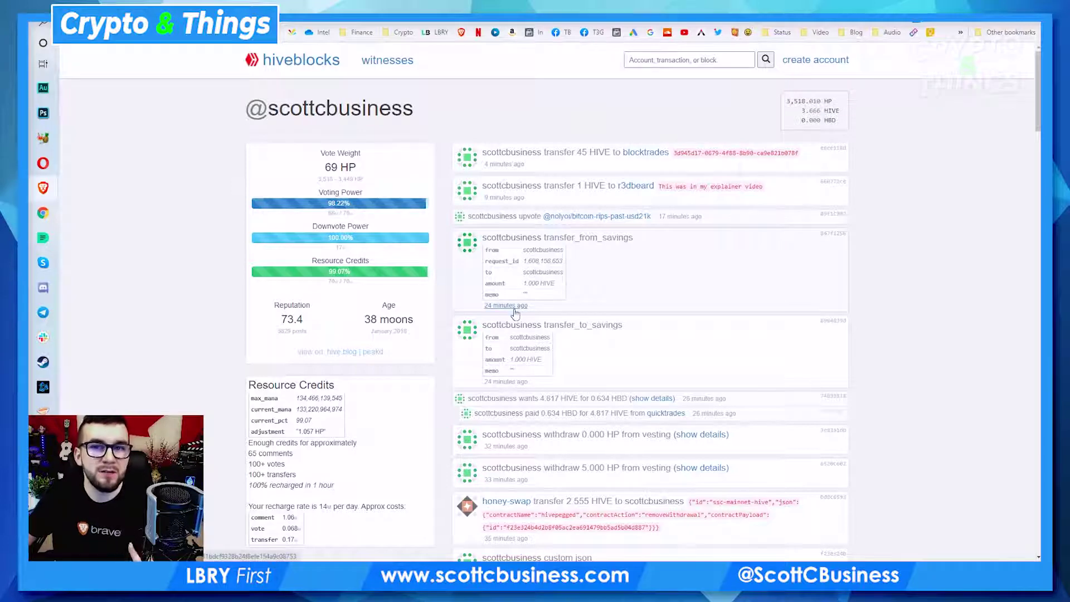
# - Review the Hive witness rankings on hiveblocks, then go to PeakD's witness voting page via the account menu
pyautogui.click(390, 61)
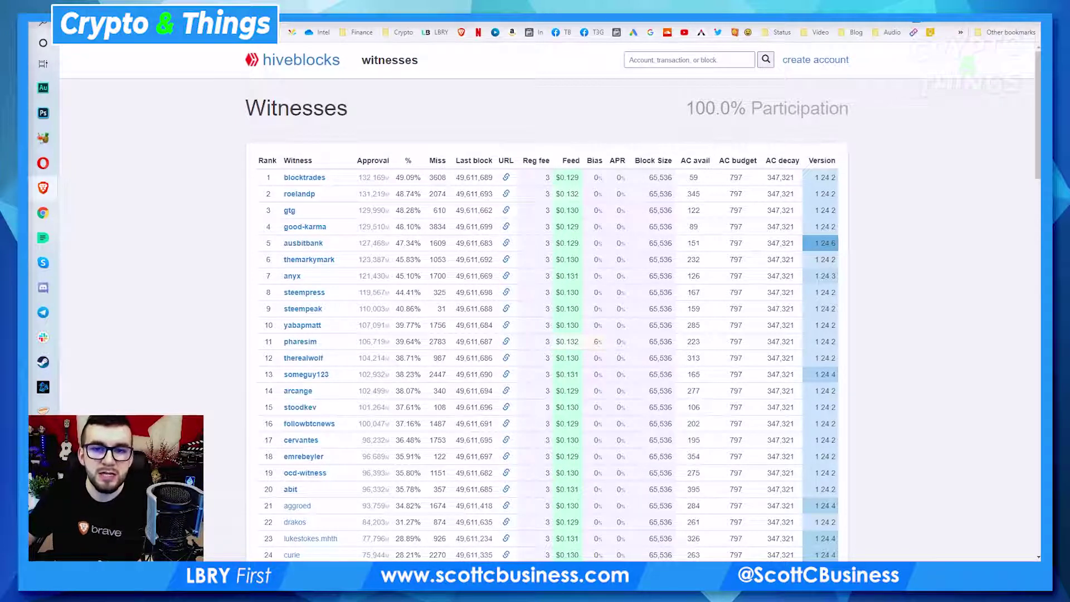
pyautogui.click(700, 32)
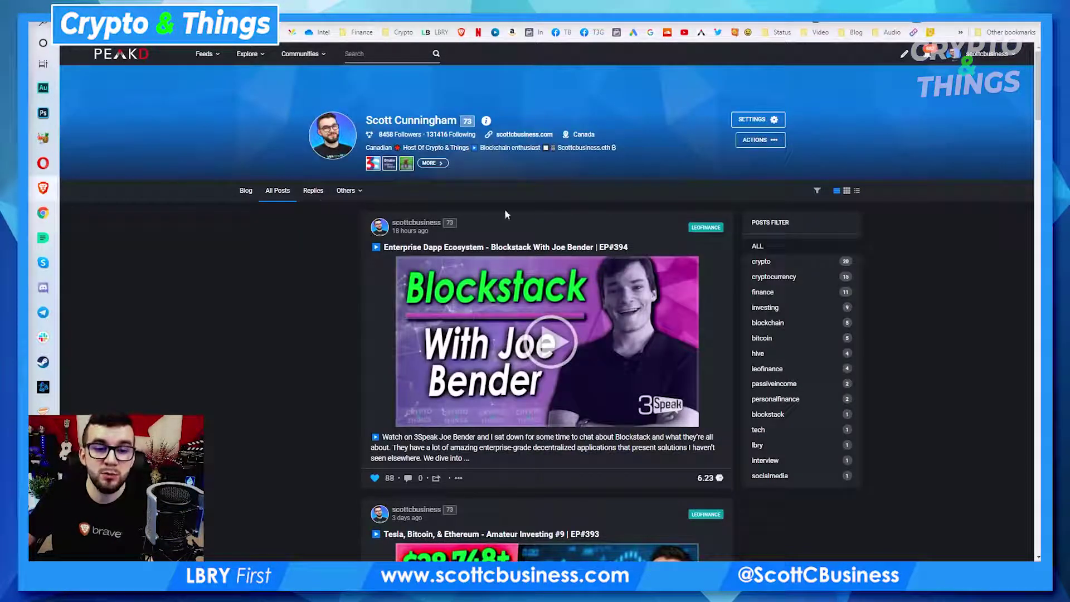
pyautogui.click(346, 191)
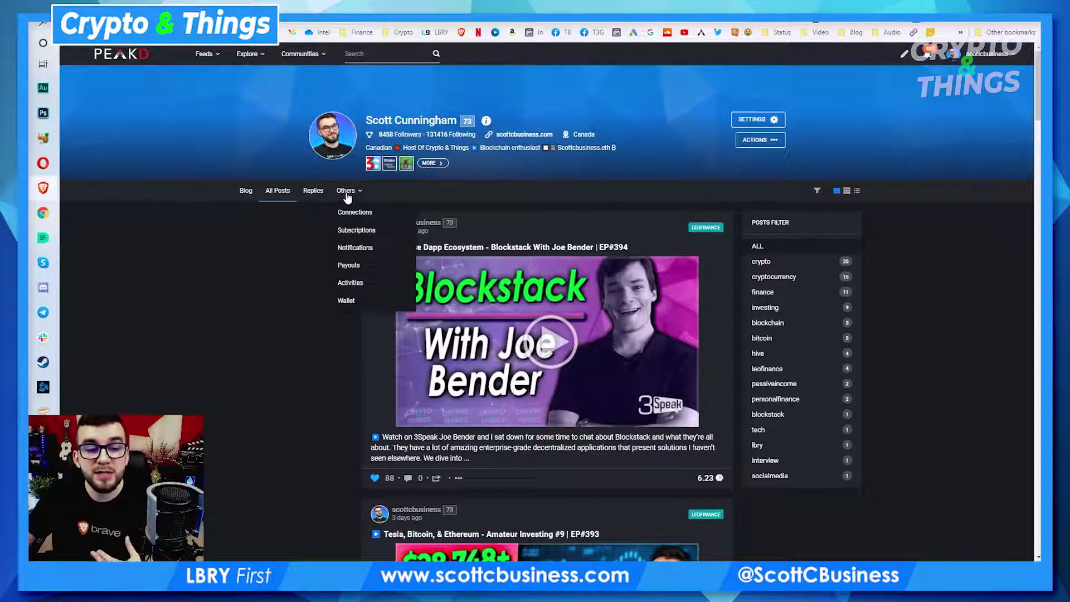
pyautogui.click(261, 273)
pyautogui.click(994, 55)
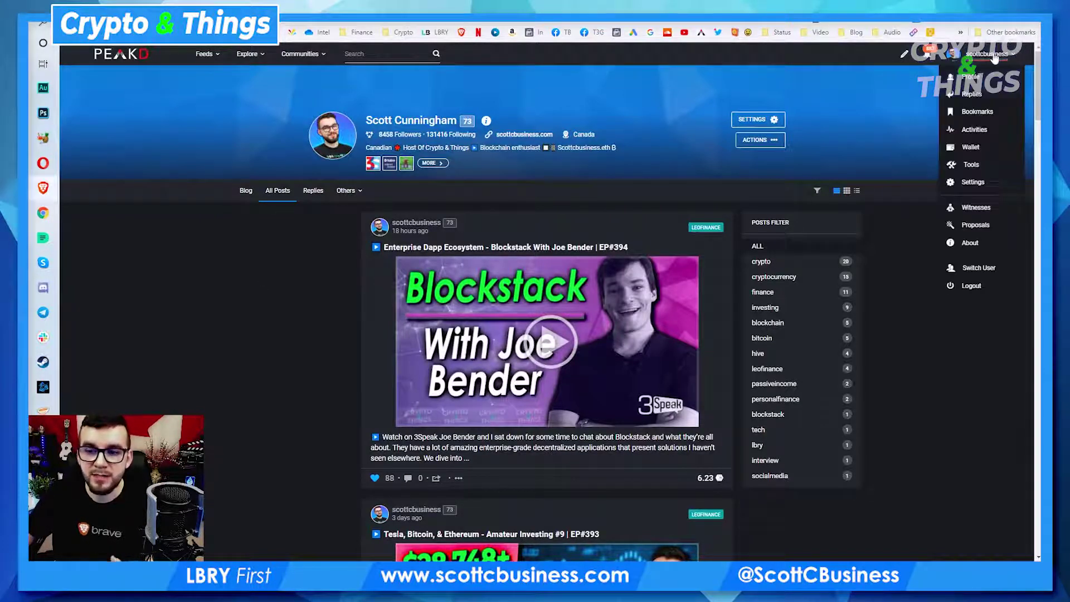
pyautogui.click(973, 213)
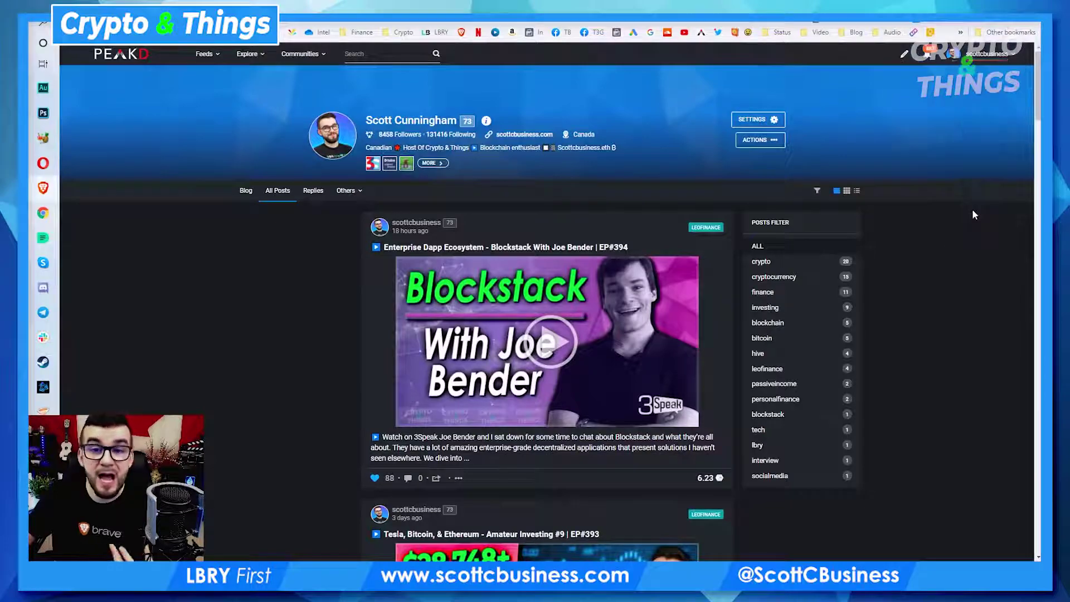
pyautogui.scroll(-15, 928, 357)
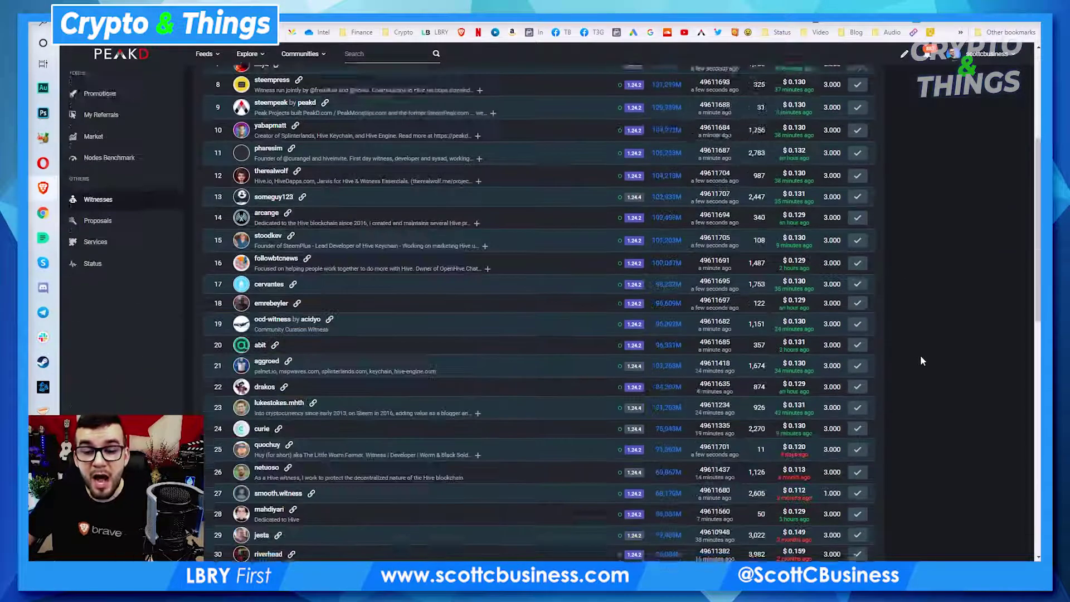
pyautogui.scroll(15, 902, 376)
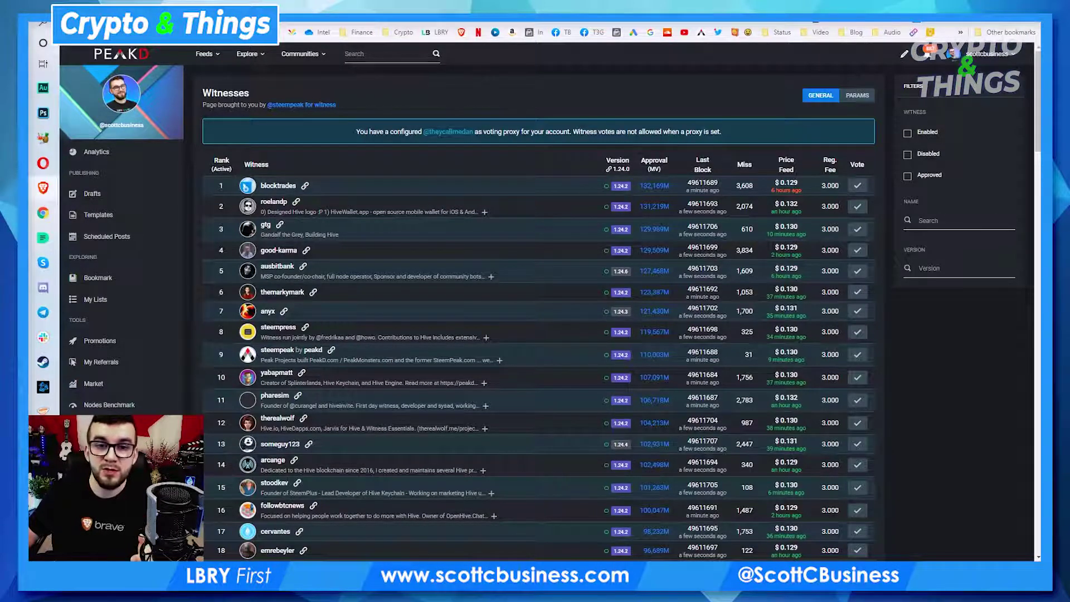
pyautogui.click(701, 31)
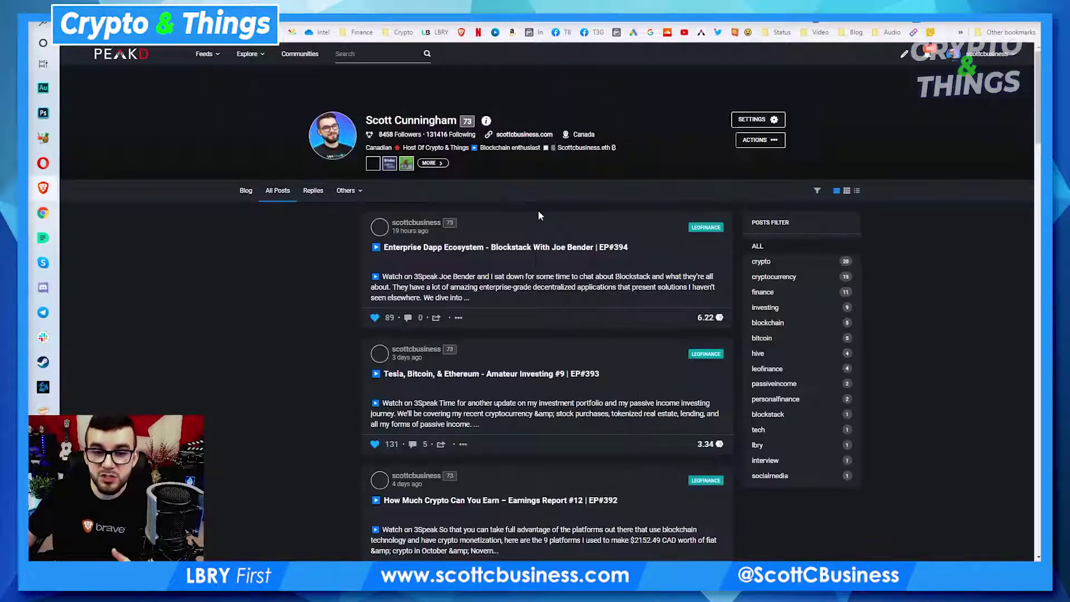
pyautogui.scroll(-3, 590, 219)
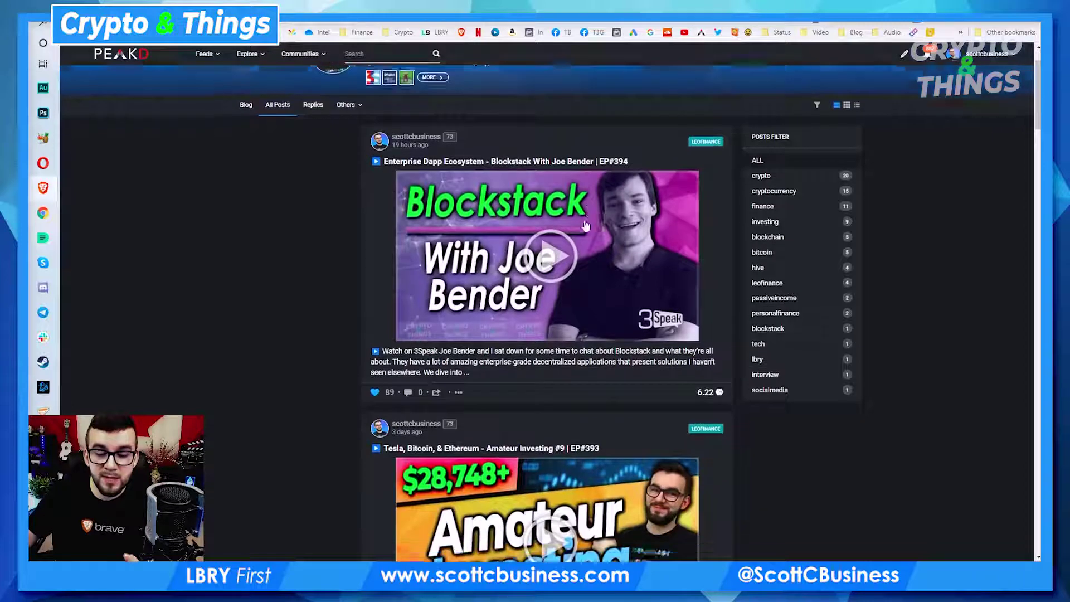
pyautogui.scroll(-4, 816, 302)
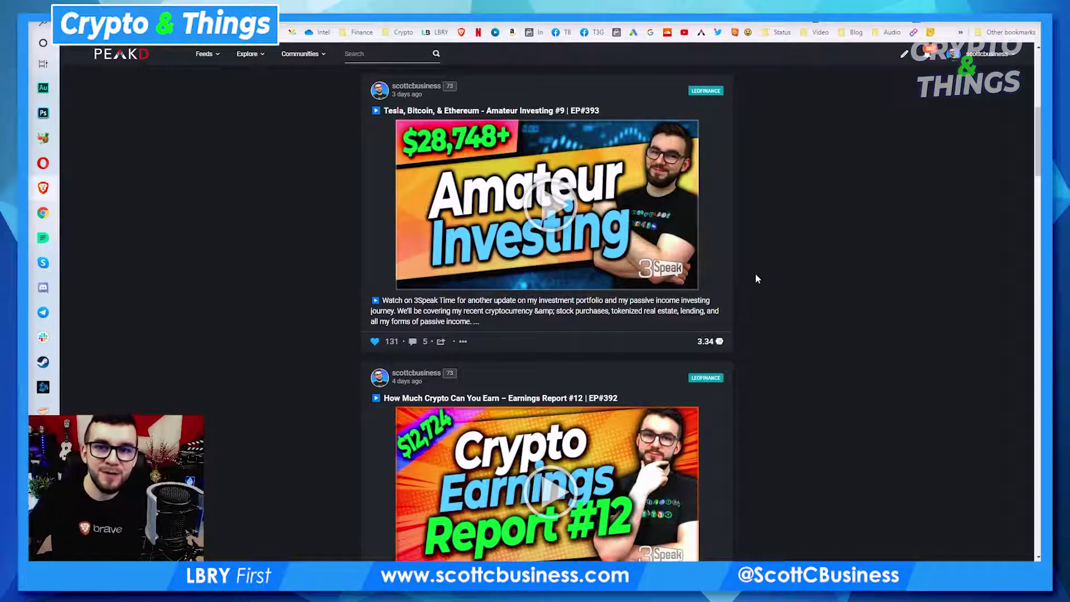
pyautogui.scroll(7, 753, 283)
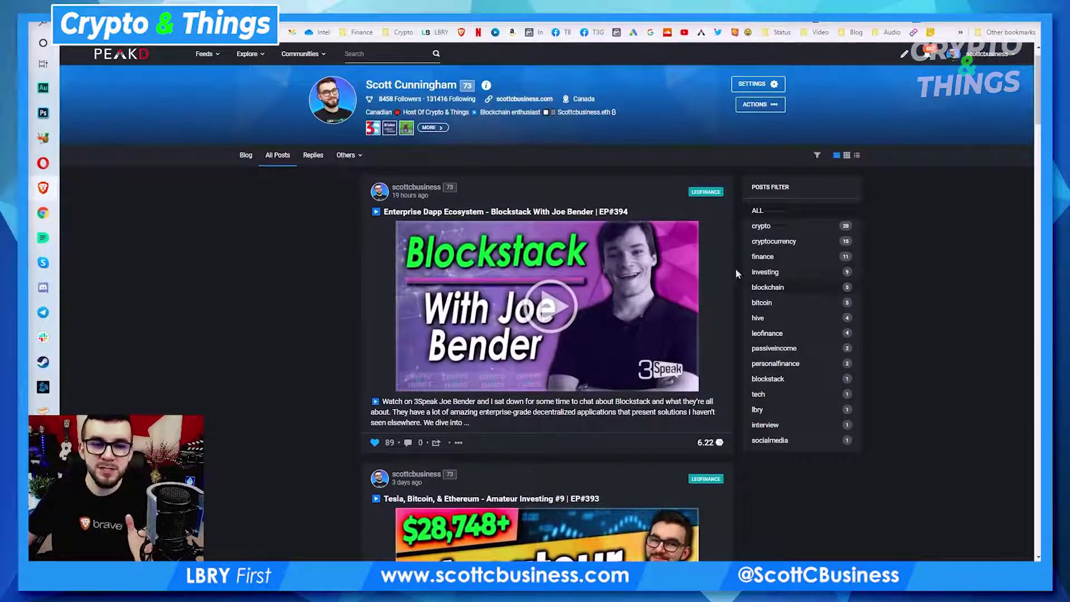